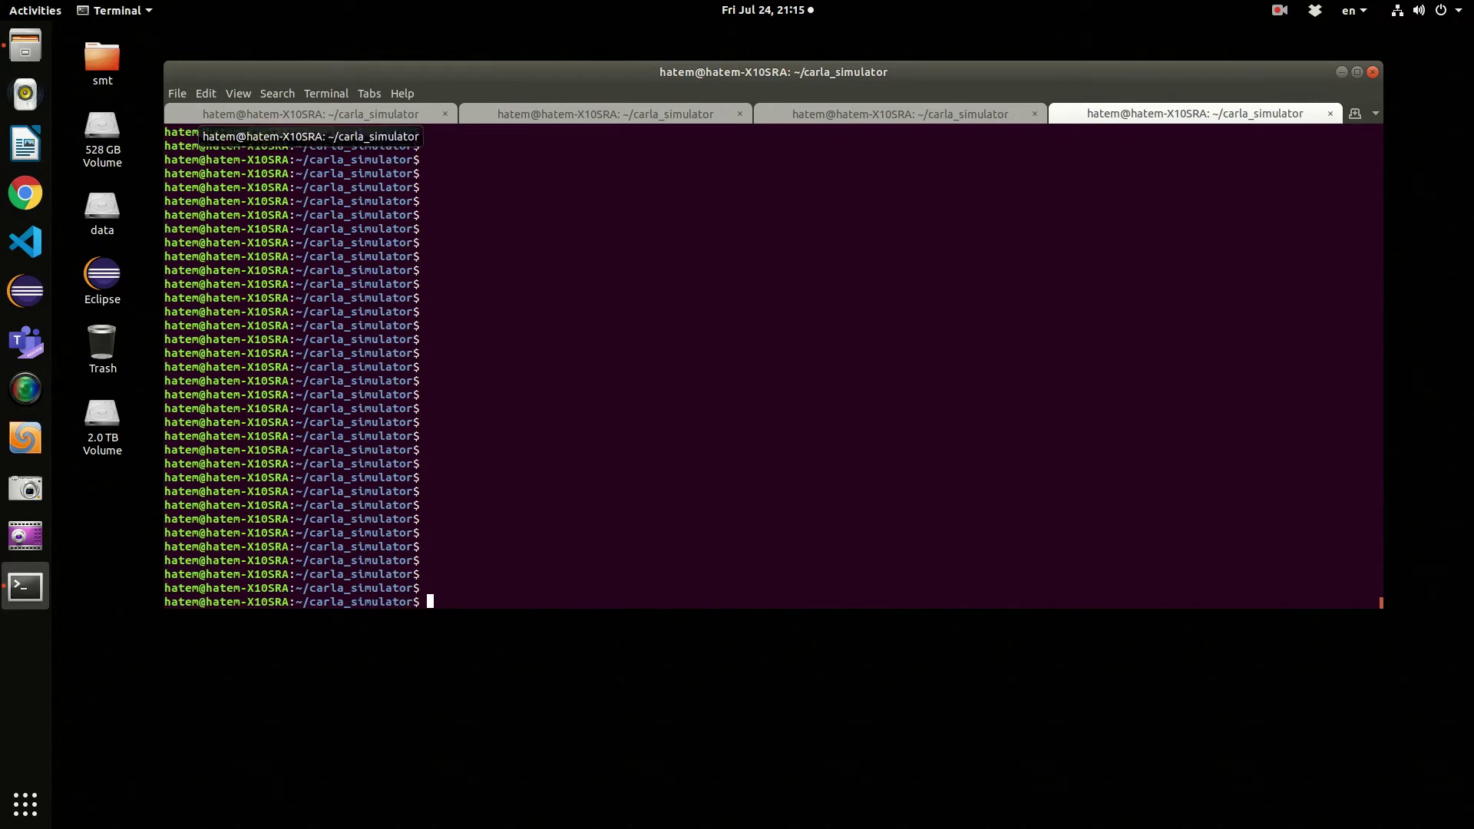
{"action": "left_click", "coordinate": [311, 113]}
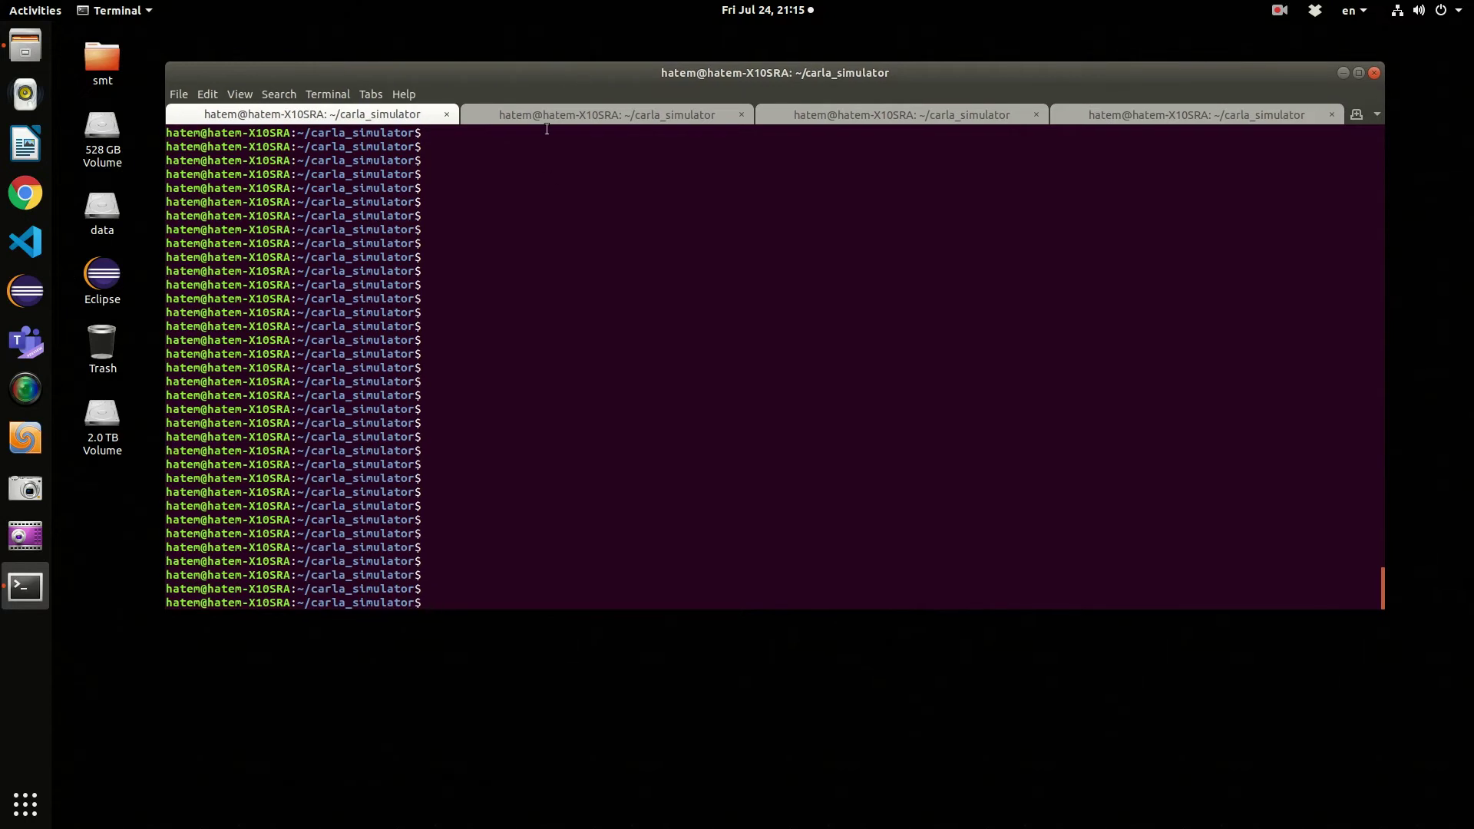
{"action": "key", "text": "ctrl+Page_Down"}
{"action": "key", "text": "ctrl+Page_Down"}
{"action": "key", "text": "ctrl+Page_Down"}
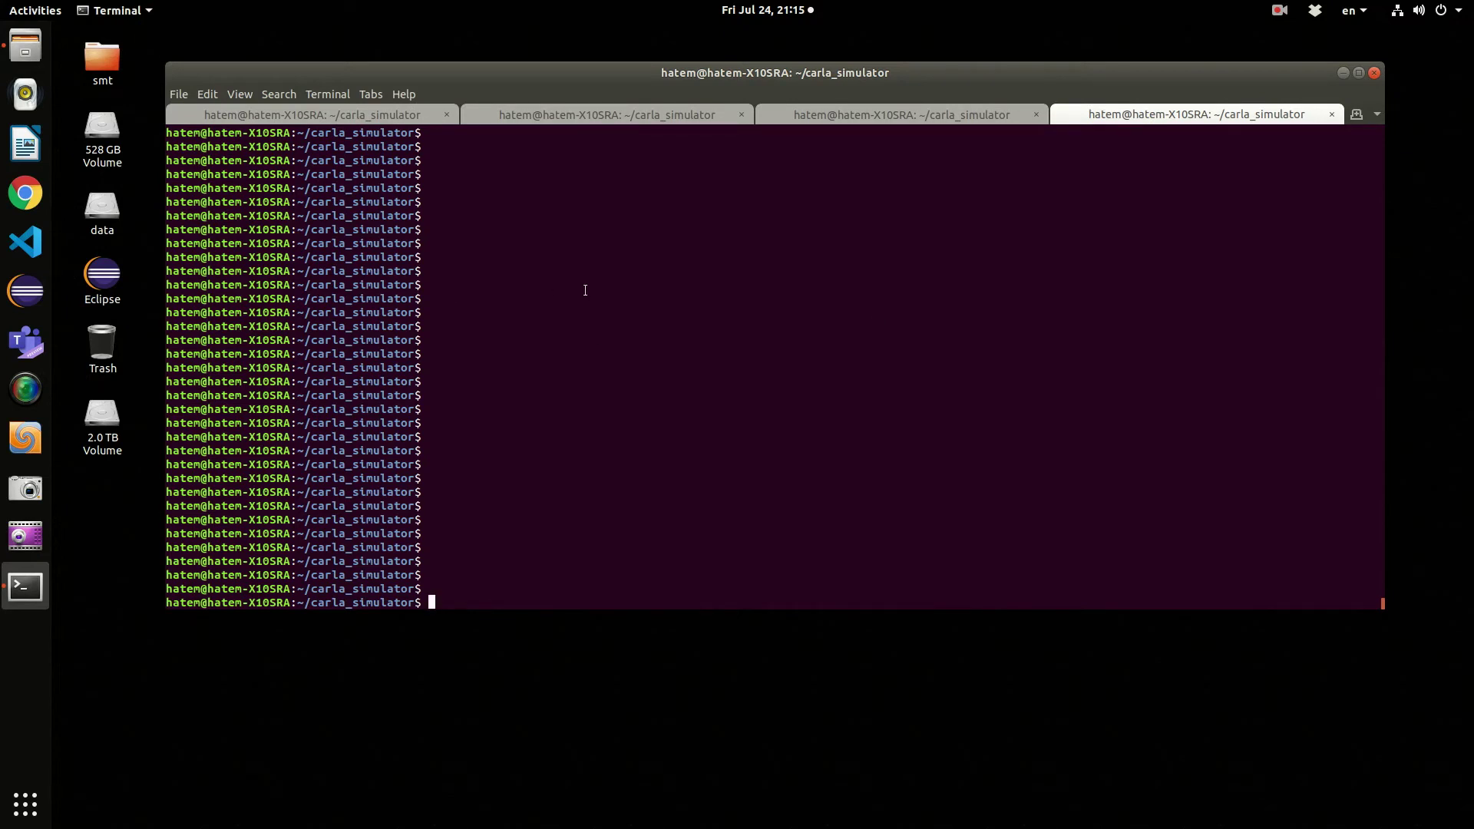
Switch to Files and review the CARLA_0.9.6, carla-autoware, KmlMaps and autoware.1.13 folders inside carla_simulator
{"action": "key", "text": "alt+Tab"}
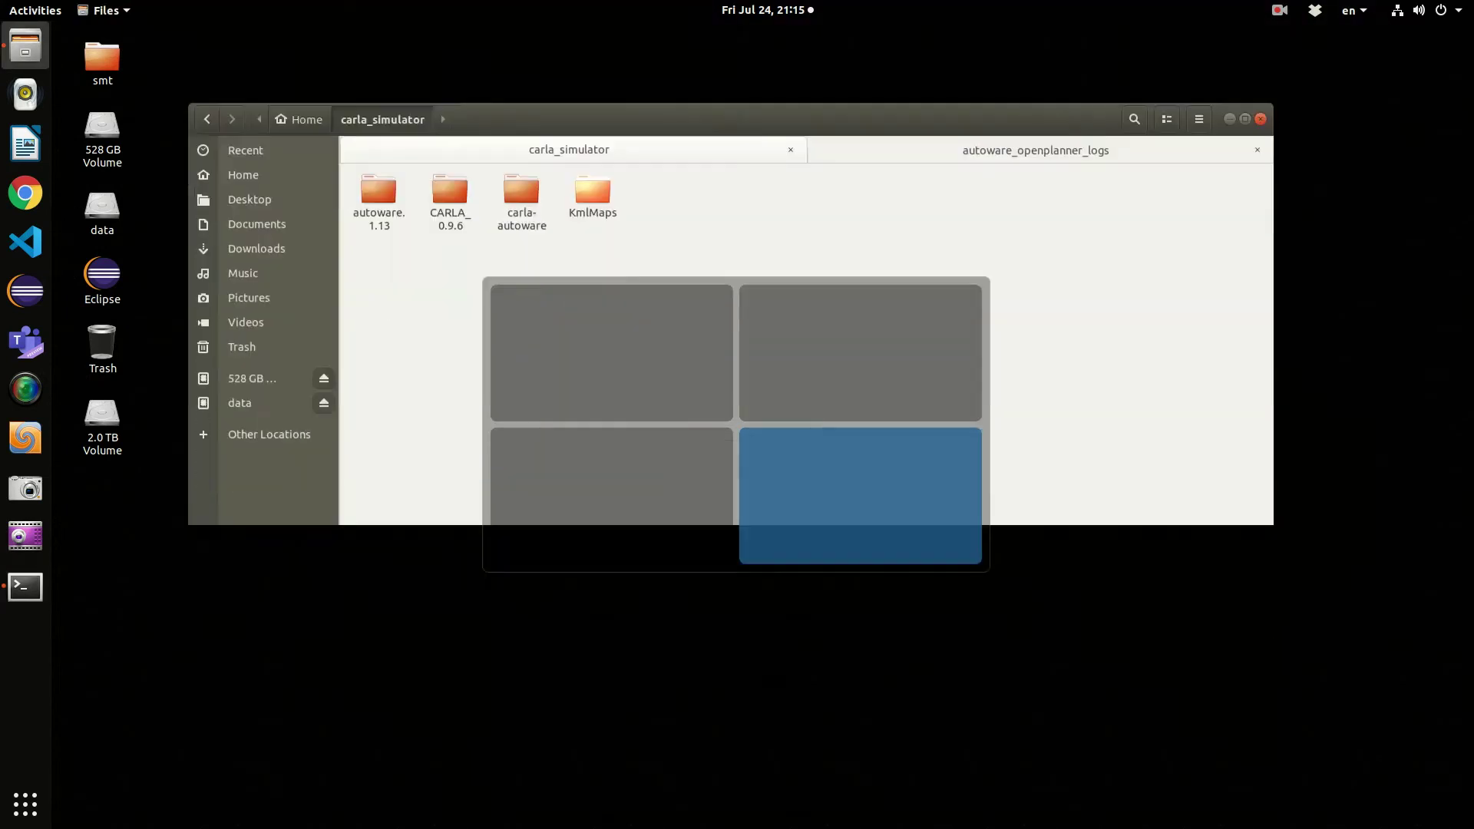
{"action": "left_click_drag", "start_coordinate": [643, 267], "coordinate": [349, 172]}
{"action": "left_click", "coordinate": [349, 172]}
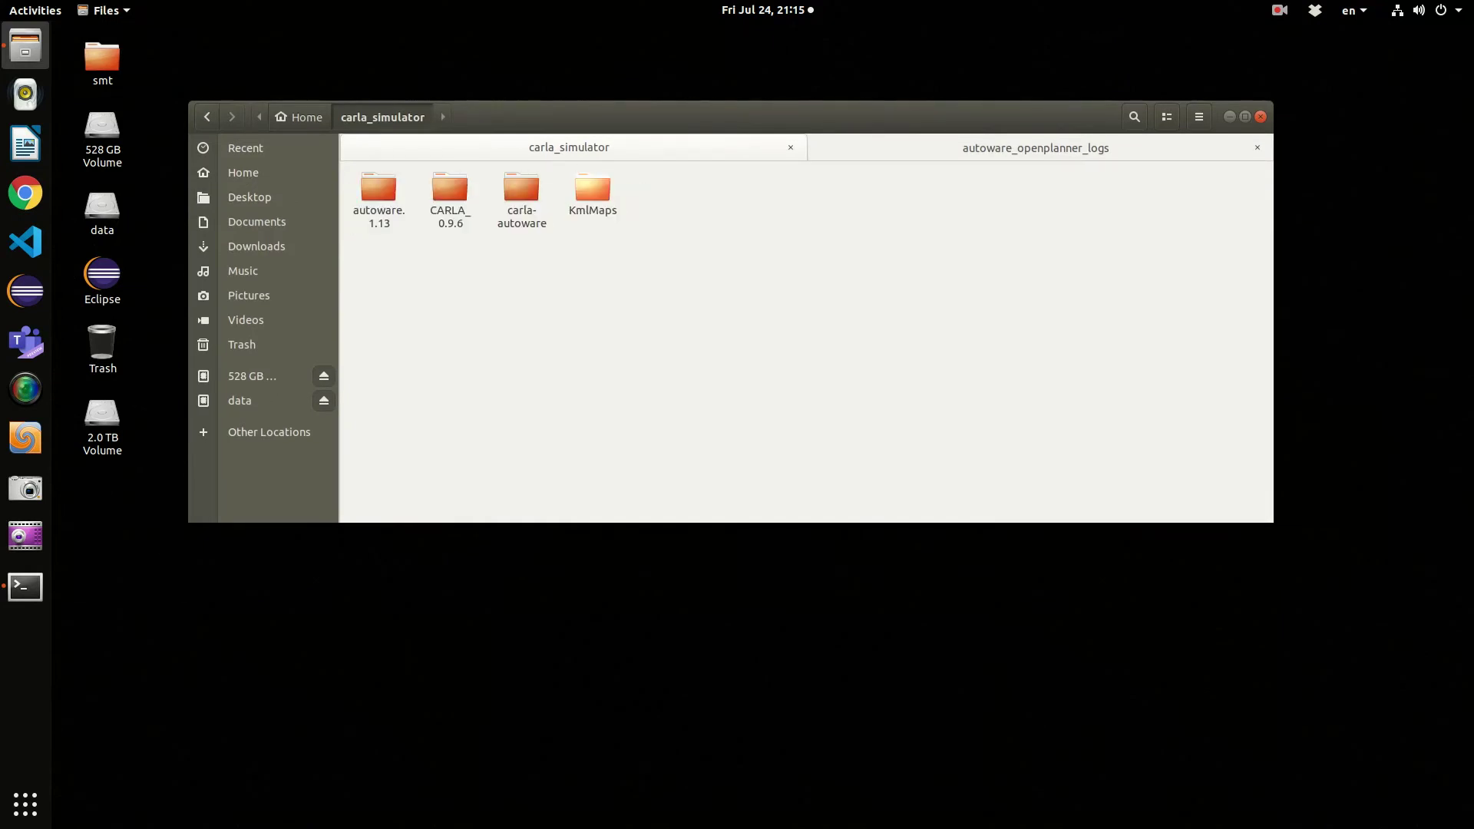
{"action": "left_click", "coordinate": [450, 191]}
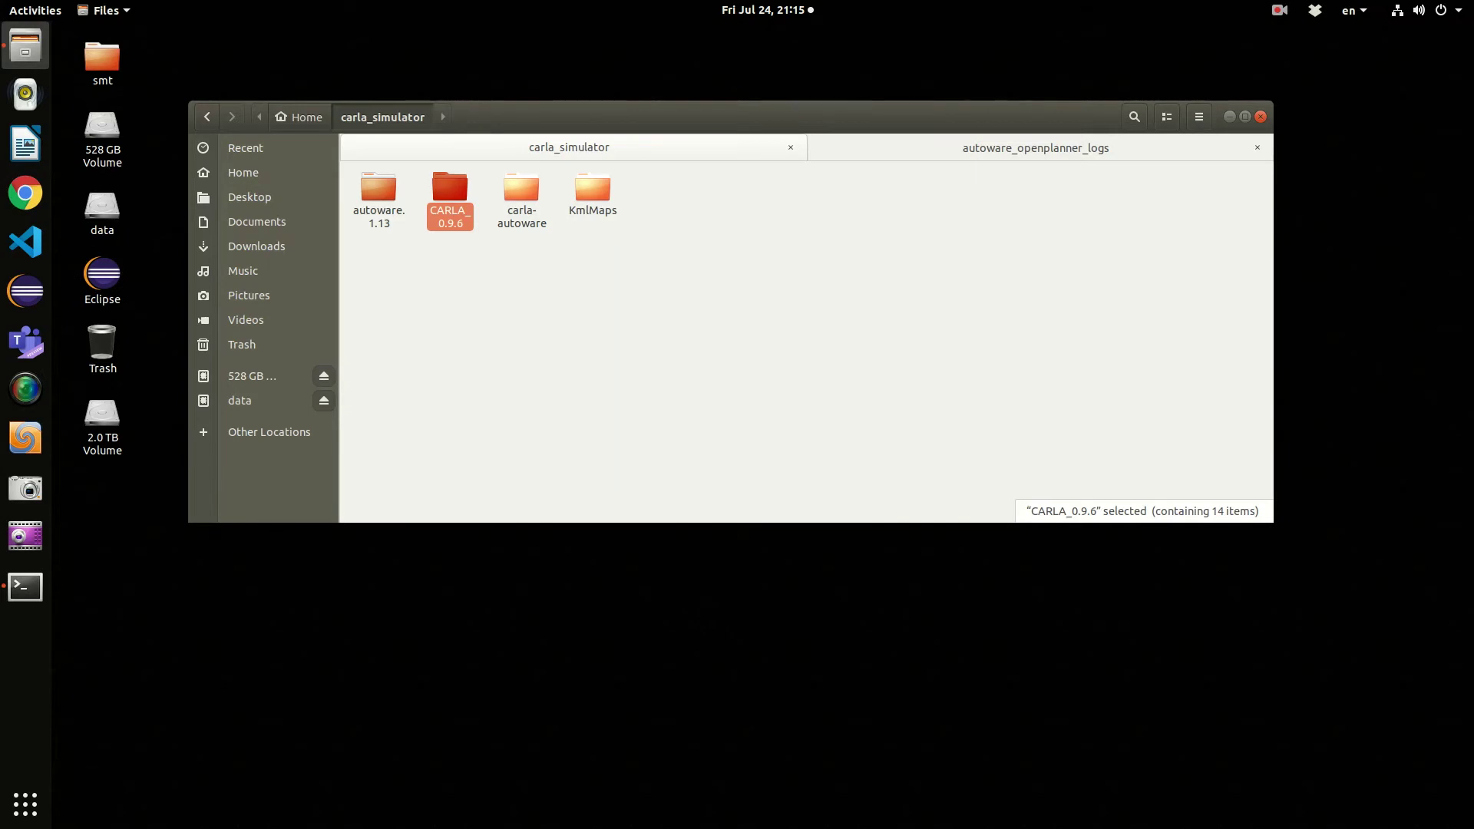
{"action": "left_click", "coordinate": [521, 191]}
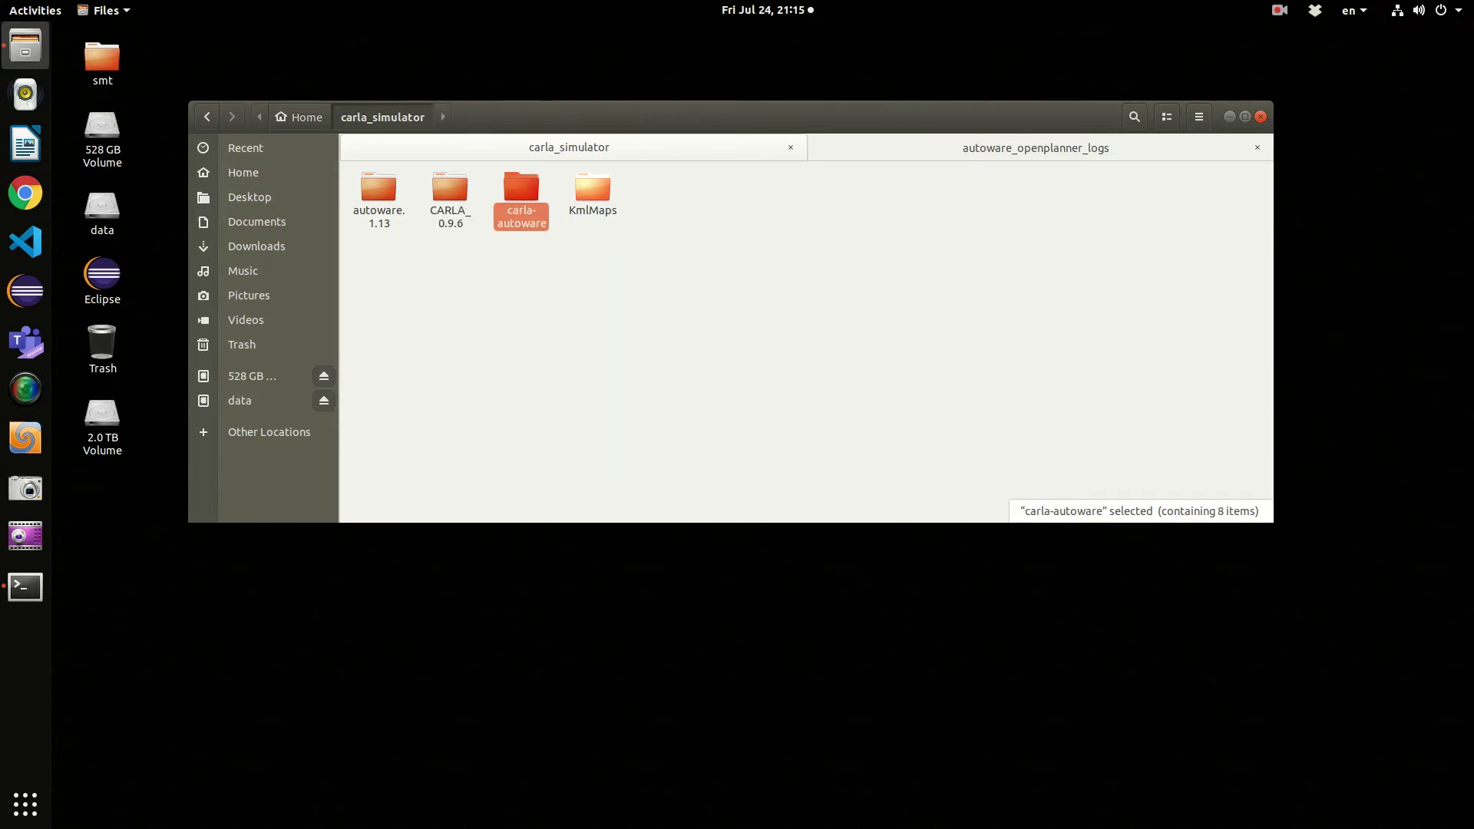
{"action": "left_click", "coordinate": [592, 188]}
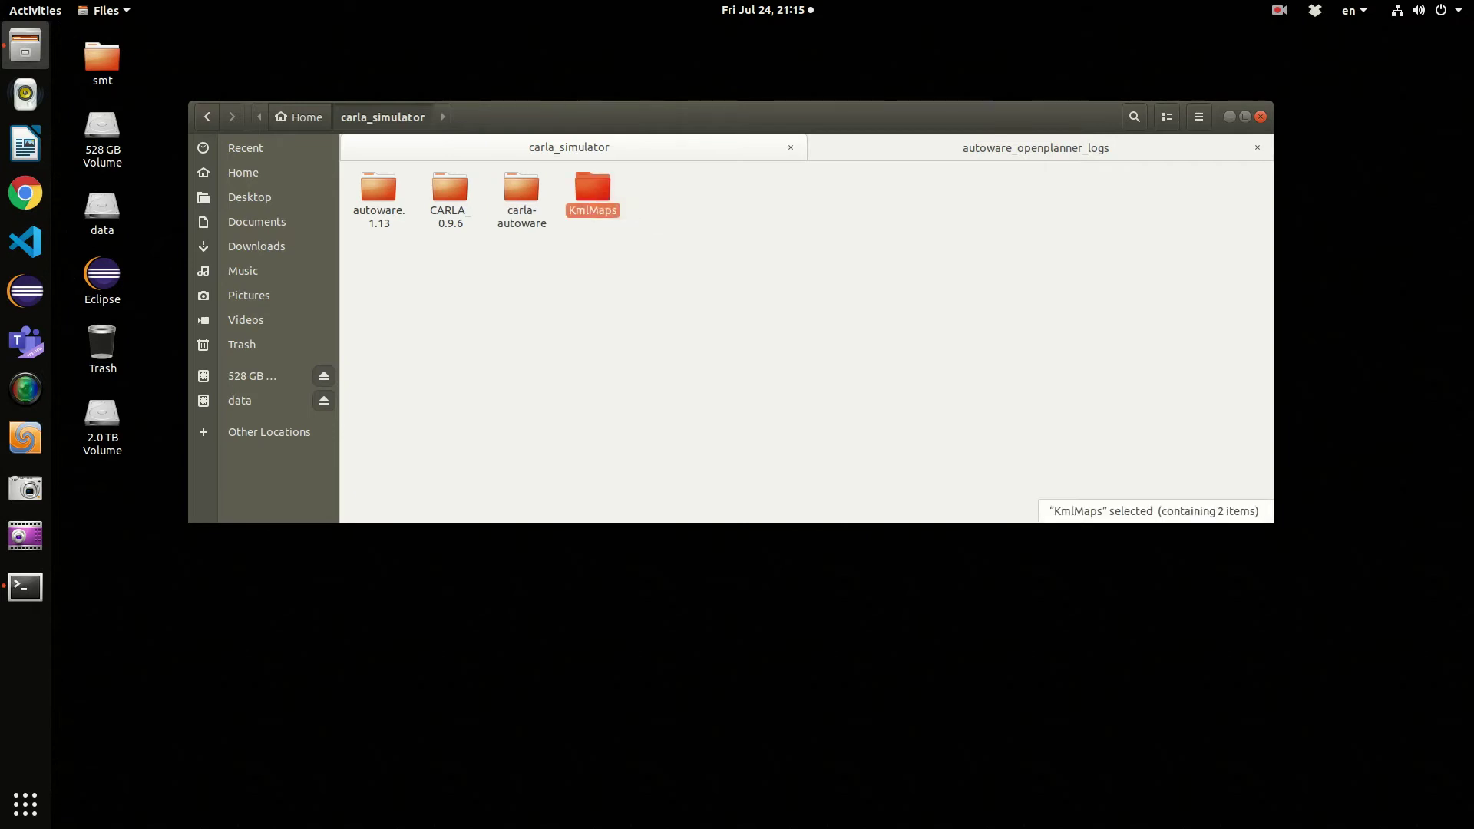
{"action": "left_click", "coordinate": [379, 192]}
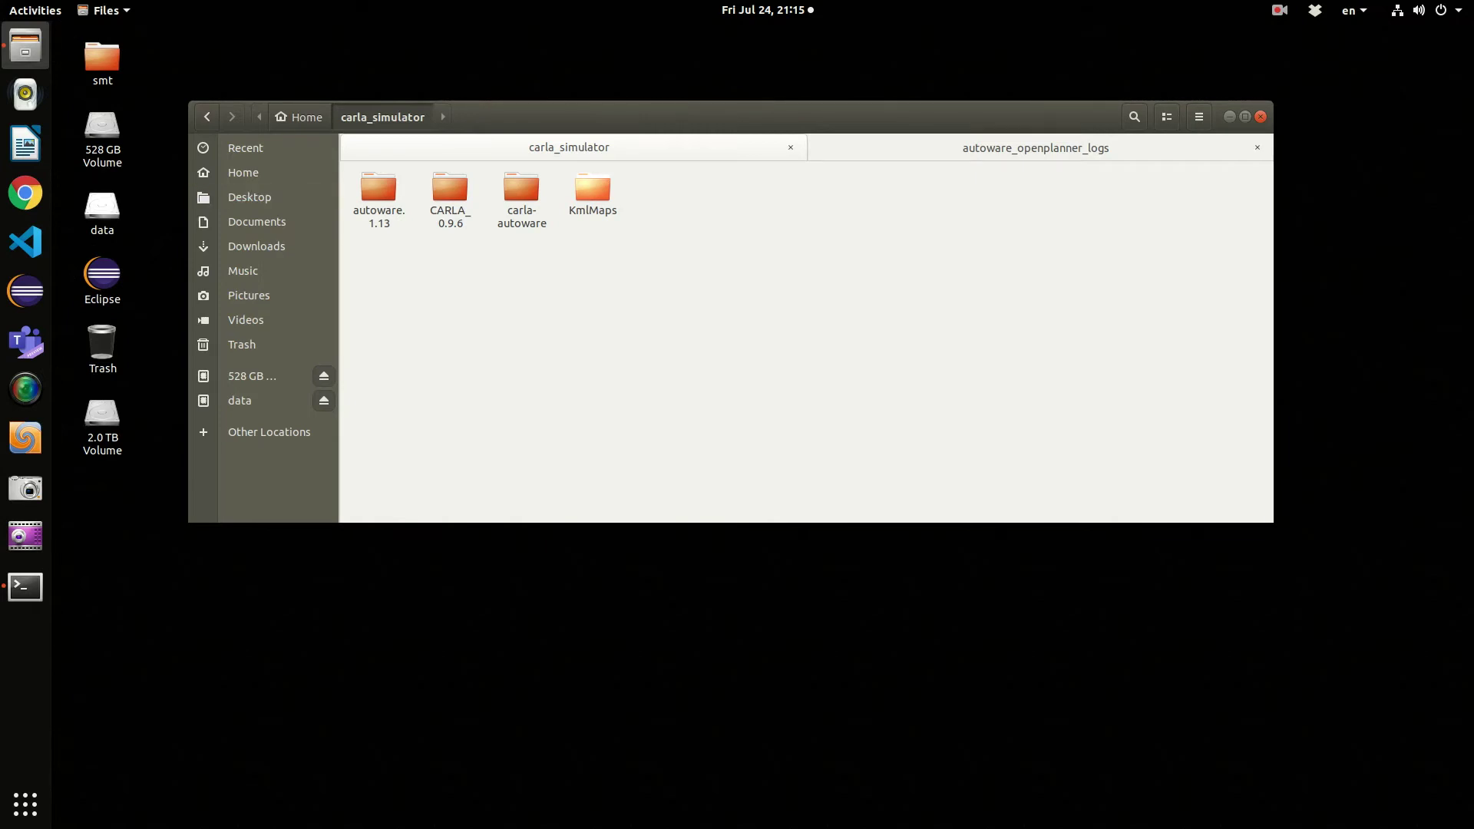
Switch to Google Chrome and open the Autoware-AI/autoware.ai repository on GitHub
{"action": "left_click", "coordinate": [25, 193]}
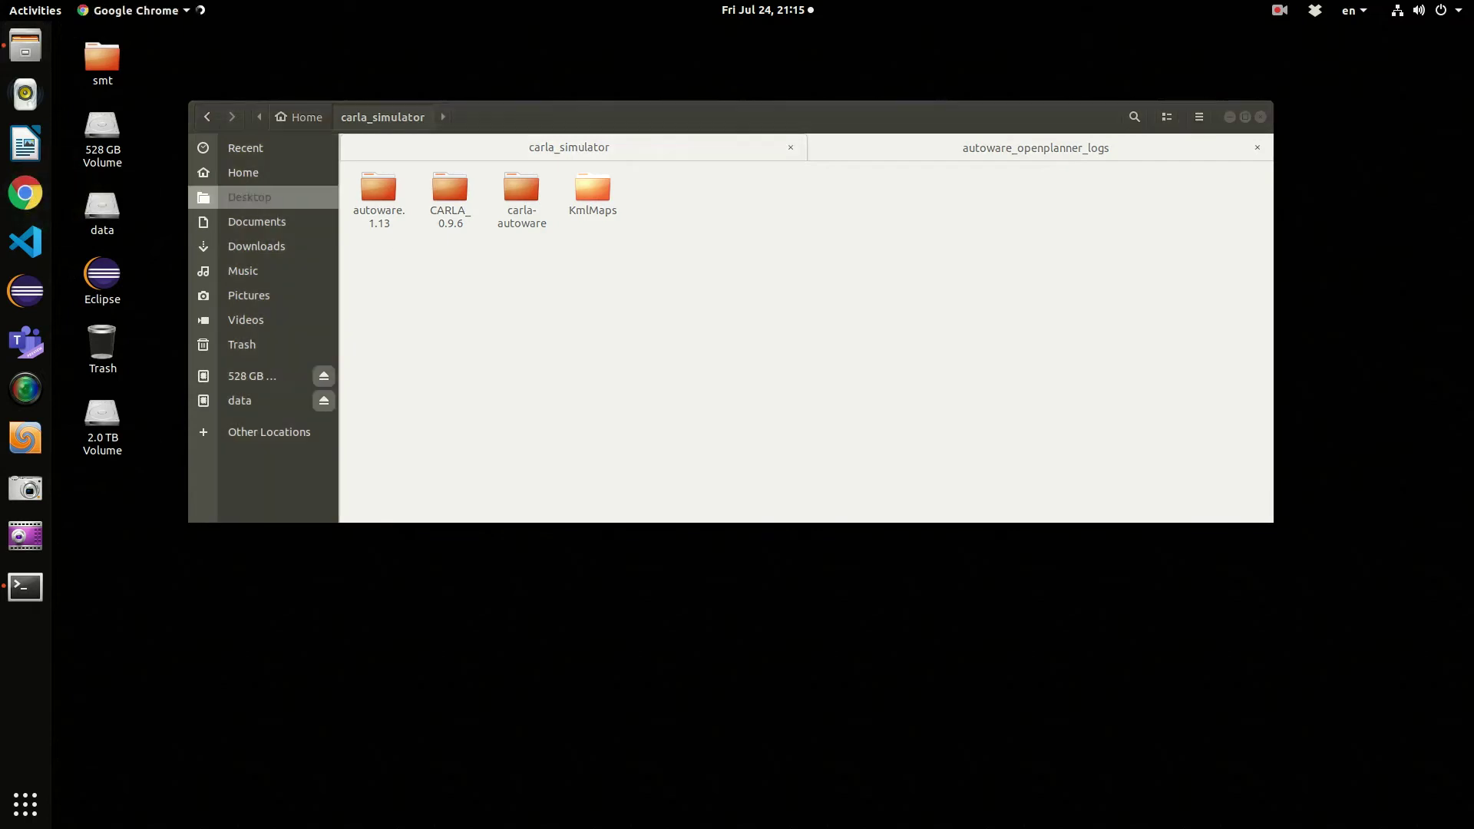
{"action": "left_click", "coordinate": [766, 61]}
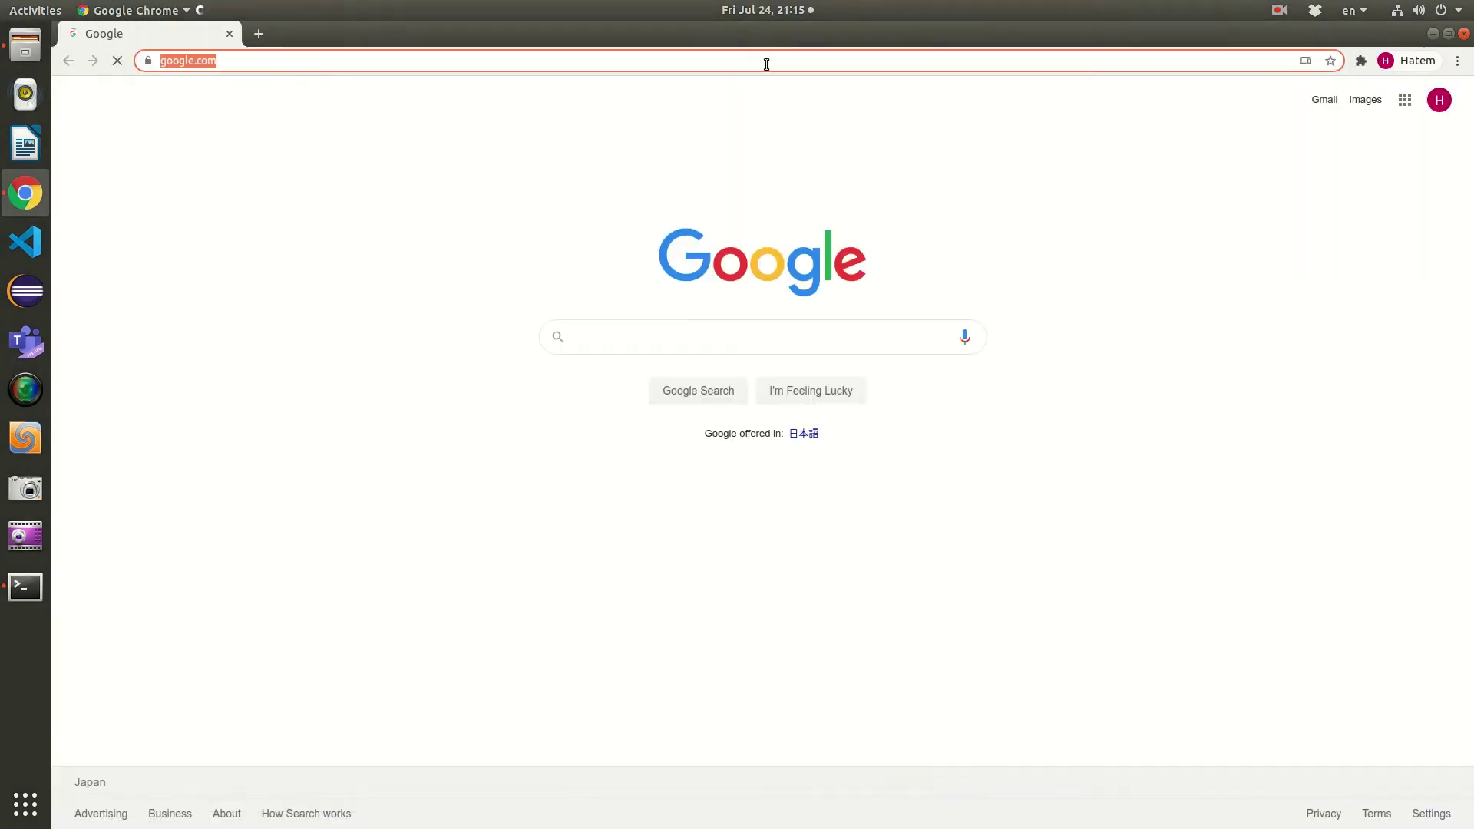
{"action": "type", "text": "git"}
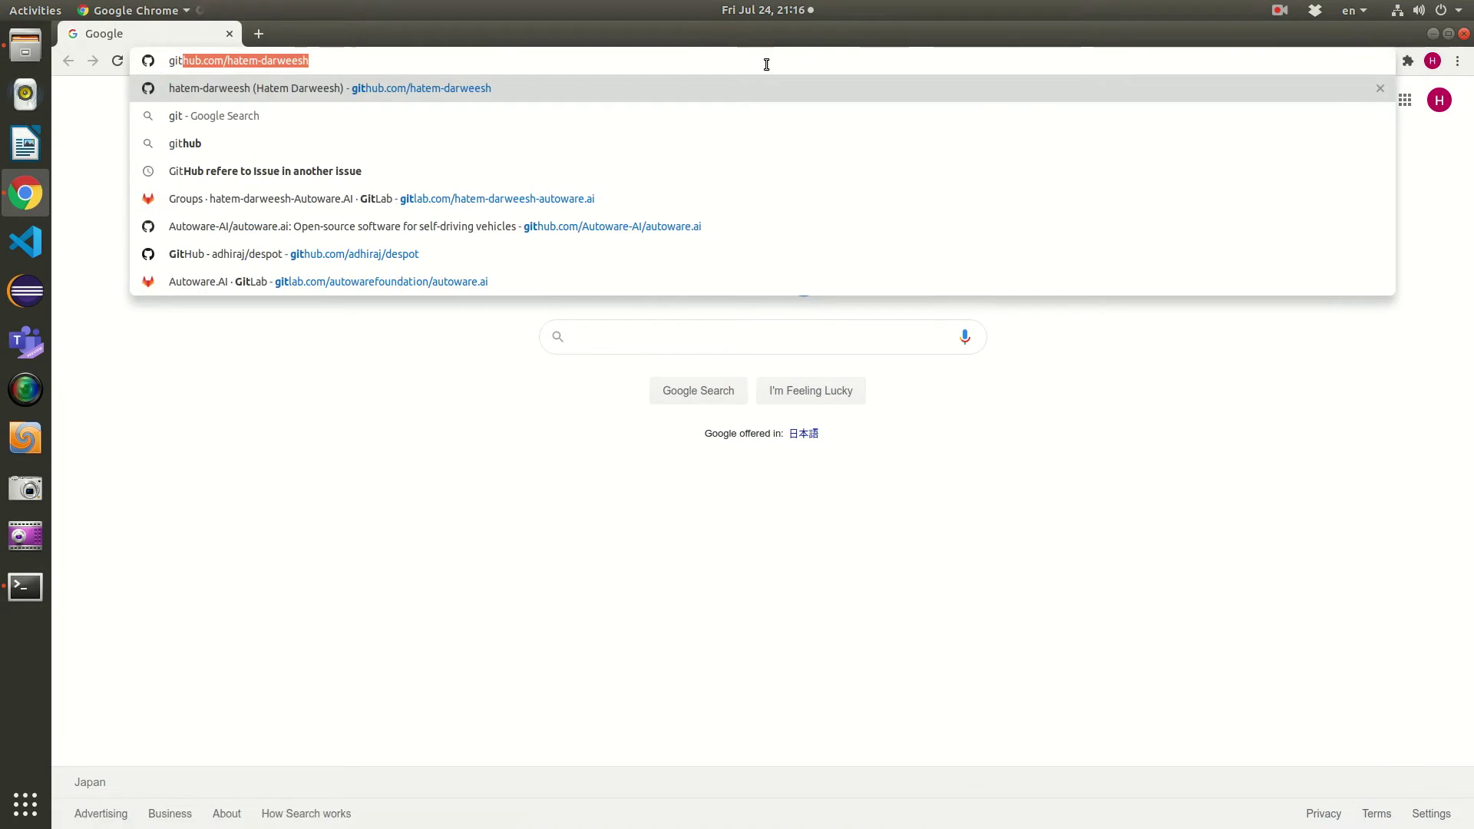
{"action": "key", "text": "Down"}
{"action": "key", "text": "Down"}
{"action": "key", "text": "Down"}
{"action": "key", "text": "Down"}
{"action": "key", "text": "Down"}
{"action": "key", "text": "Return"}
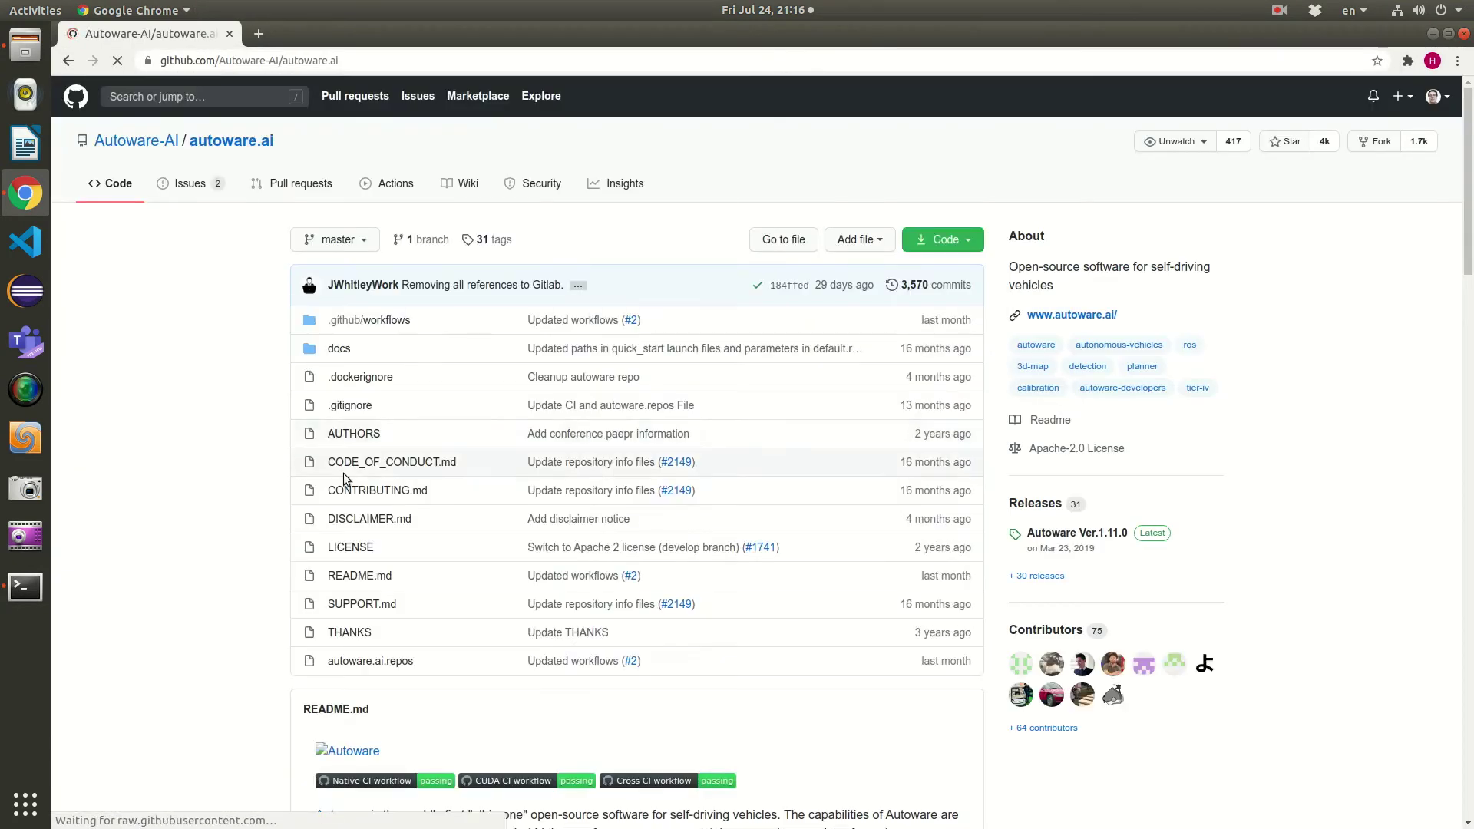
Open the Source installation page from the Users Guide in the autoware.ai repository's wiki
{"action": "scroll", "coordinate": [242, 416], "scroll_direction": "down", "scroll_amount": 5}
{"action": "scroll", "coordinate": [242, 416], "scroll_direction": "down", "scroll_amount": 3}
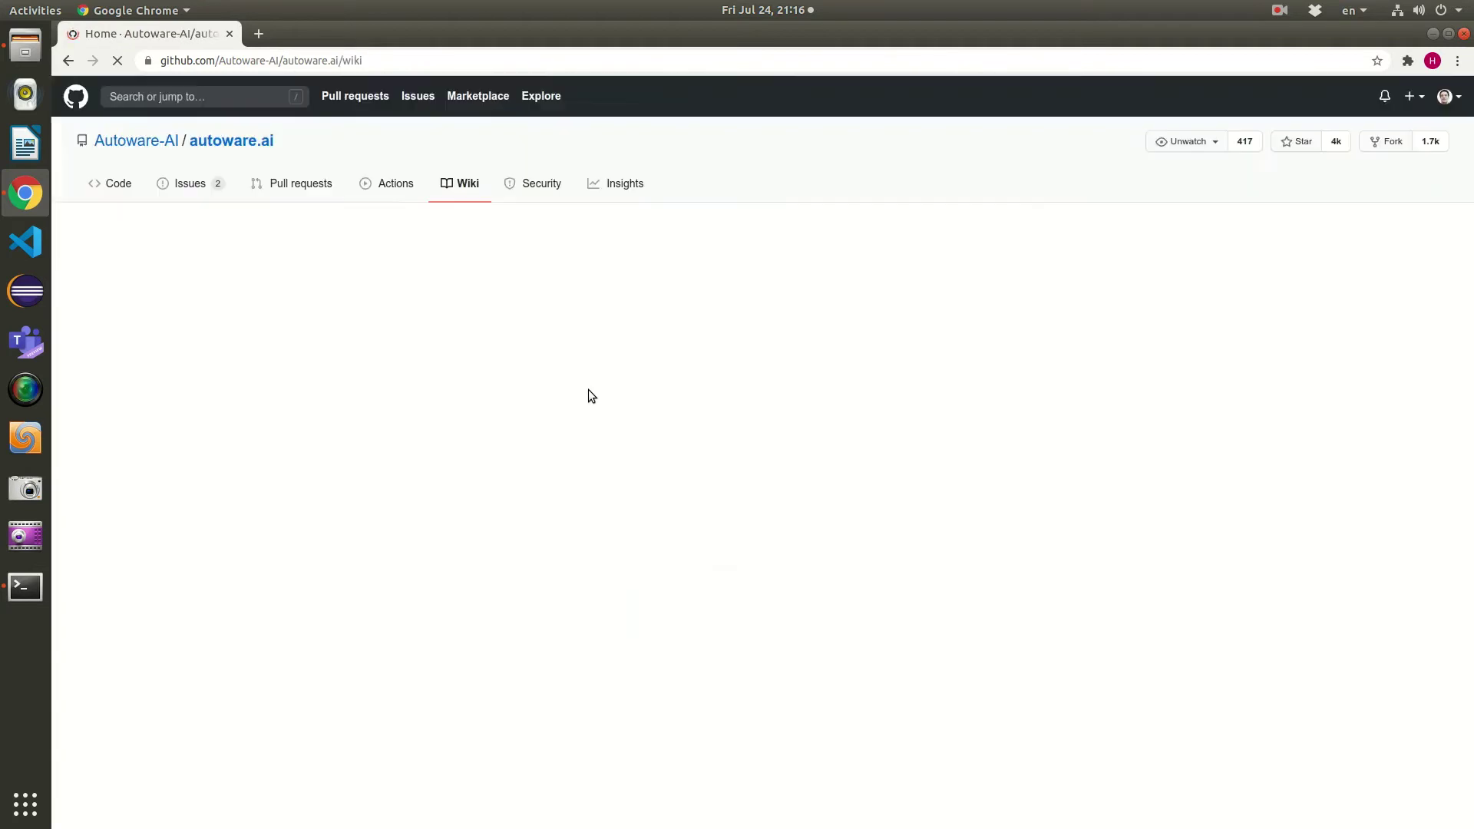
{"action": "scroll", "coordinate": [1236, 322], "scroll_direction": "down", "scroll_amount": 5}
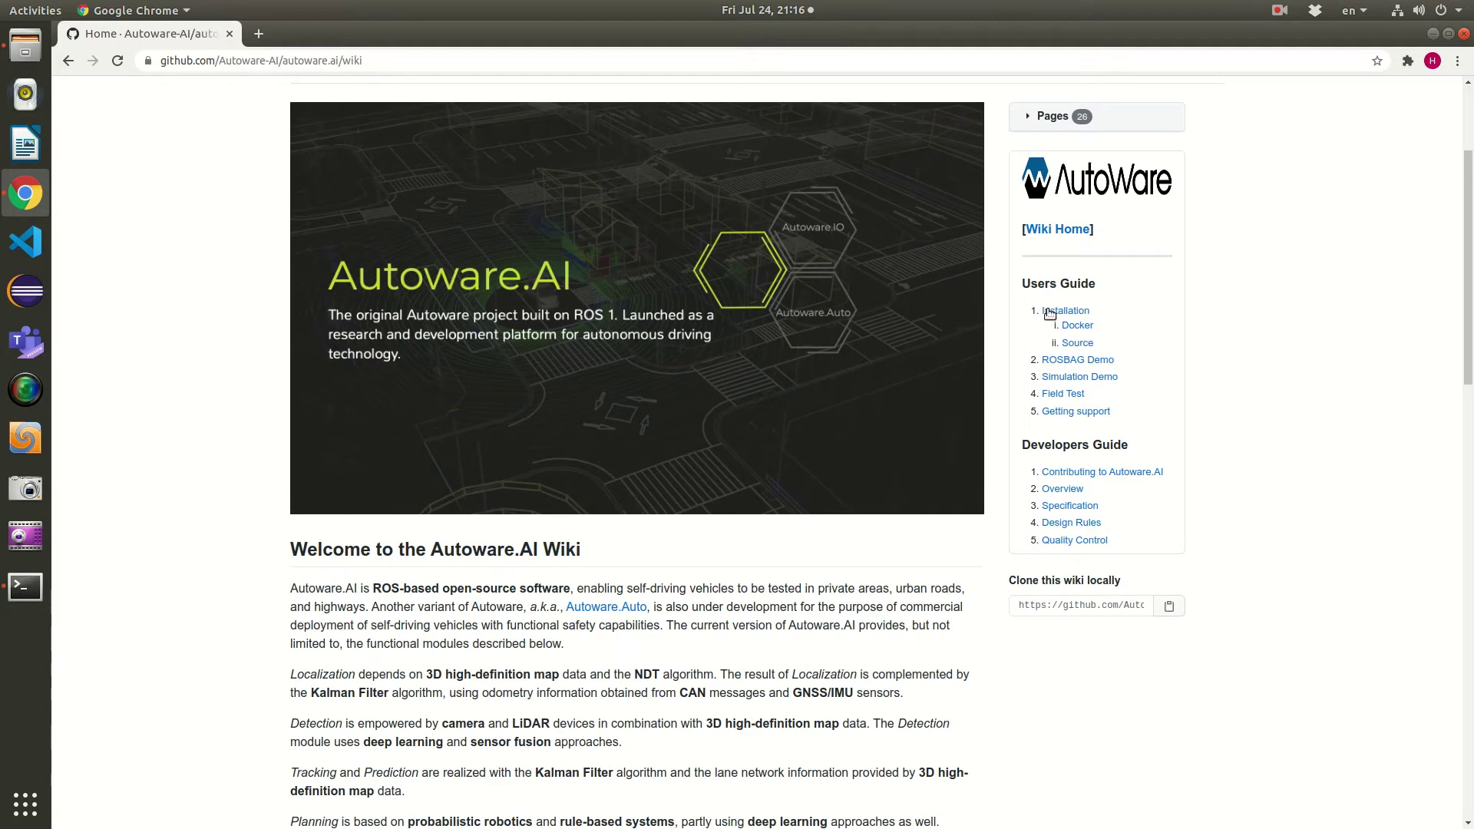
{"action": "left_click", "coordinate": [1081, 344]}
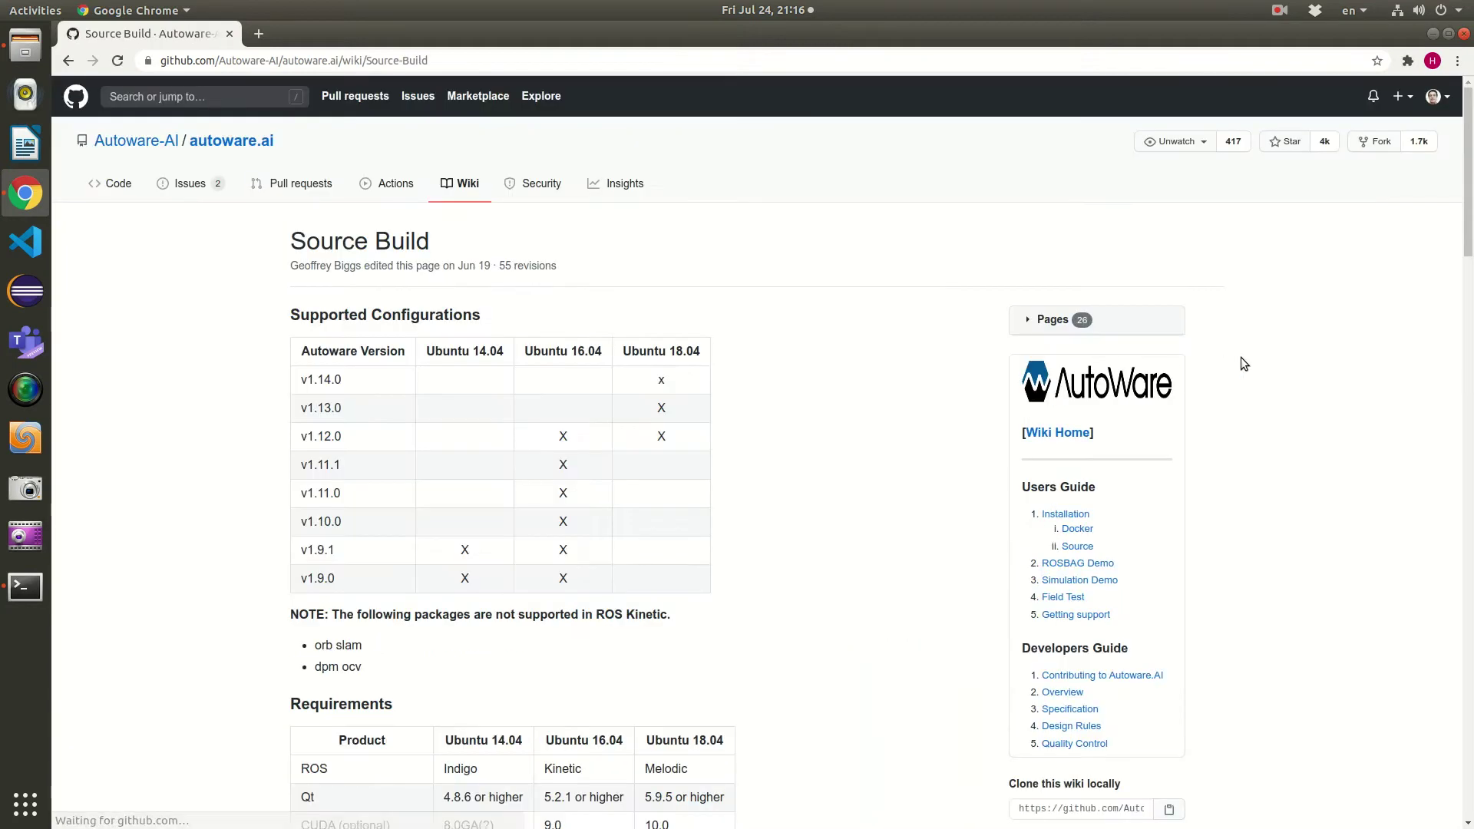
Review the Source Build page's requirements, system dependencies, CUDA notes and build instructions for 1.12.0 and newer
{"action": "scroll", "coordinate": [753, 568], "scroll_direction": "down", "scroll_amount": 9}
{"action": "scroll", "coordinate": [760, 570], "scroll_direction": "down", "scroll_amount": 6}
{"action": "scroll", "coordinate": [760, 570], "scroll_direction": "up", "scroll_amount": 3}
{"action": "scroll", "coordinate": [760, 569], "scroll_direction": "down", "scroll_amount": 3}
{"action": "scroll", "coordinate": [757, 565], "scroll_direction": "down", "scroll_amount": 5}
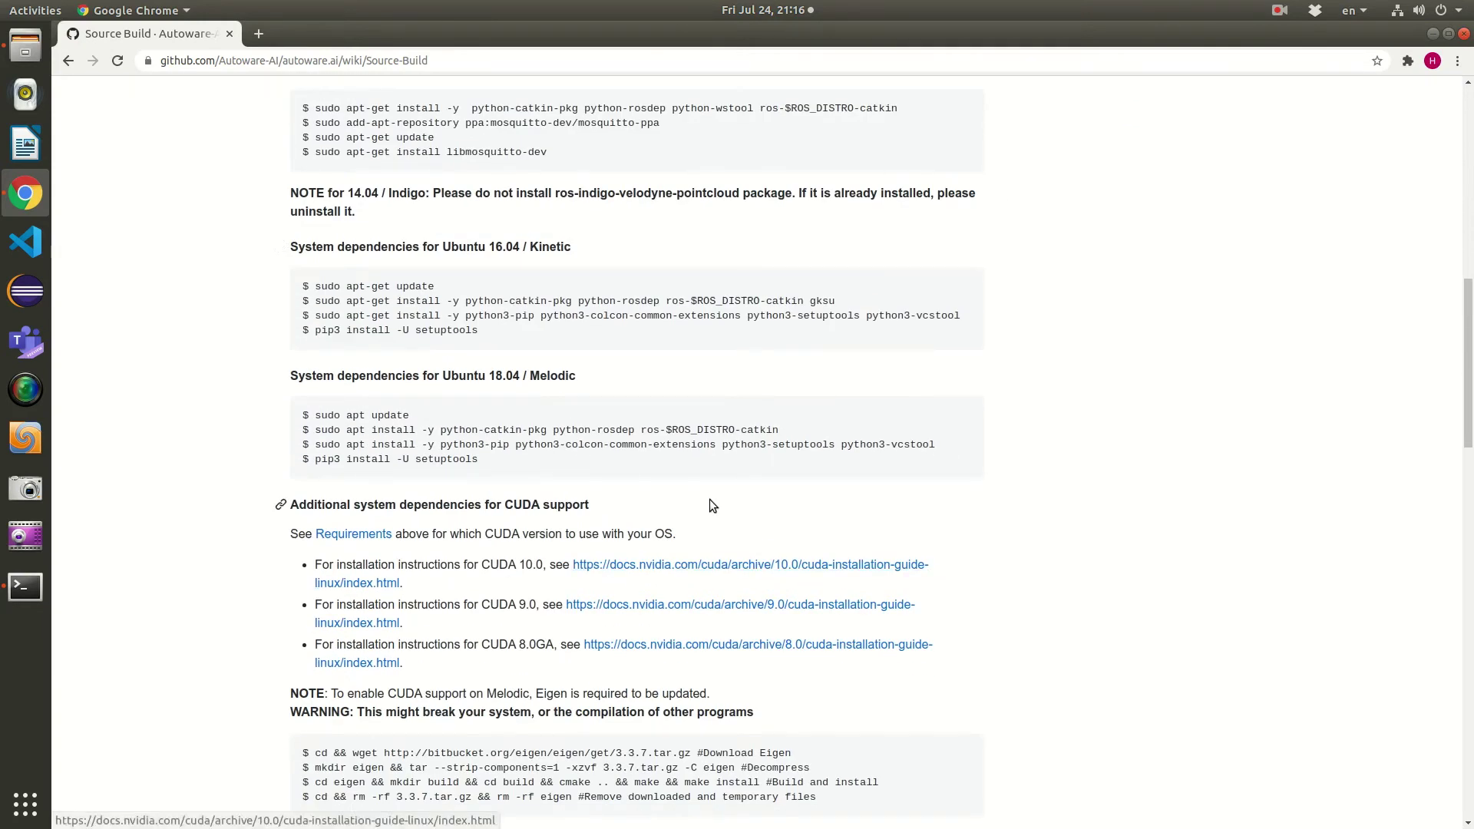
{"action": "scroll", "coordinate": [717, 509], "scroll_direction": "down", "scroll_amount": 8}
{"action": "scroll", "coordinate": [708, 499], "scroll_direction": "down", "scroll_amount": 4}
{"action": "scroll", "coordinate": [709, 501], "scroll_direction": "up", "scroll_amount": 20}
{"action": "scroll", "coordinate": [711, 502], "scroll_direction": "down", "scroll_amount": 4}
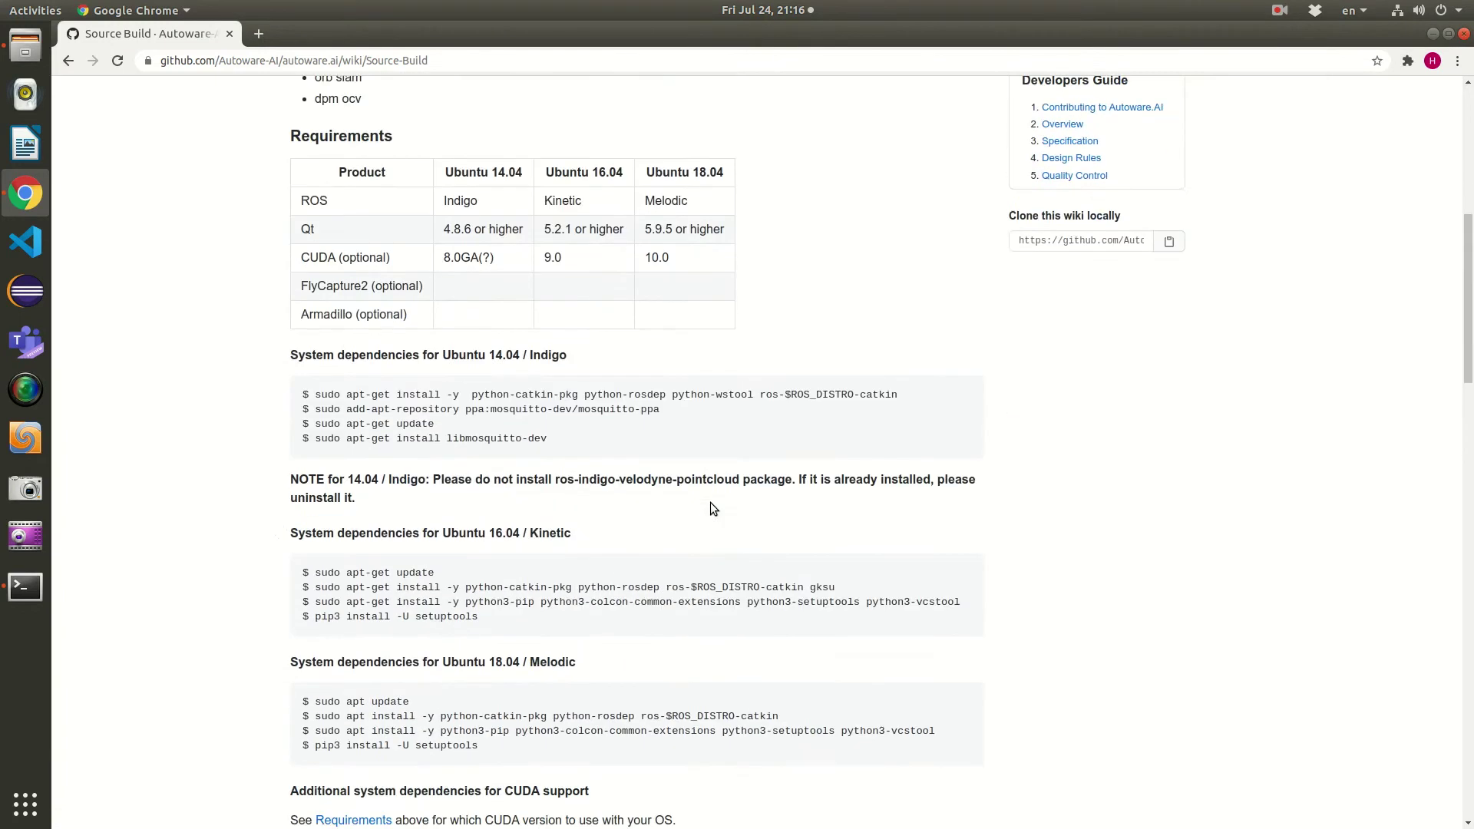
{"action": "scroll", "coordinate": [688, 579], "scroll_direction": "down", "scroll_amount": 13}
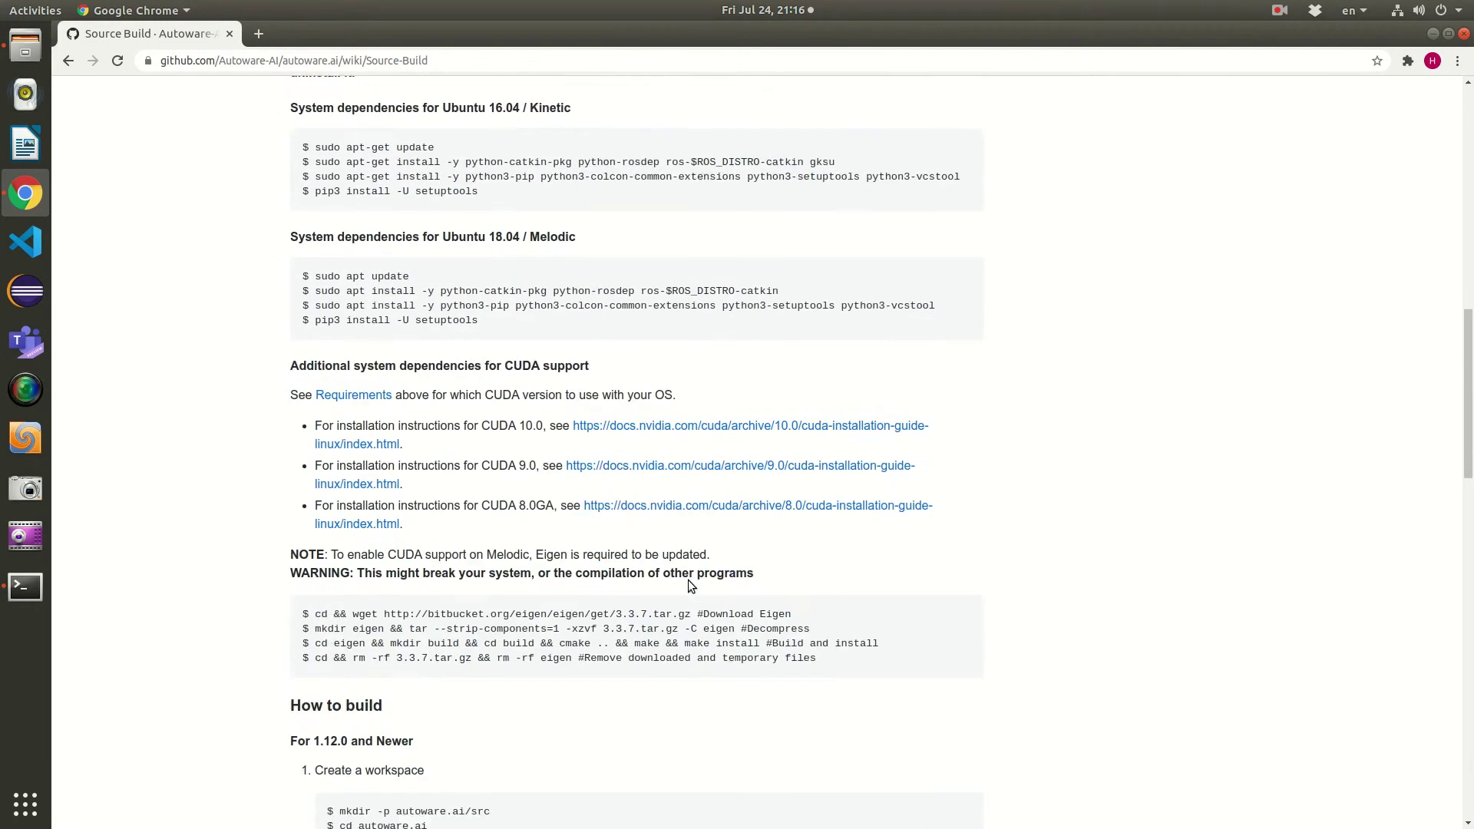
{"action": "scroll", "coordinate": [688, 586], "scroll_direction": "down", "scroll_amount": 7}
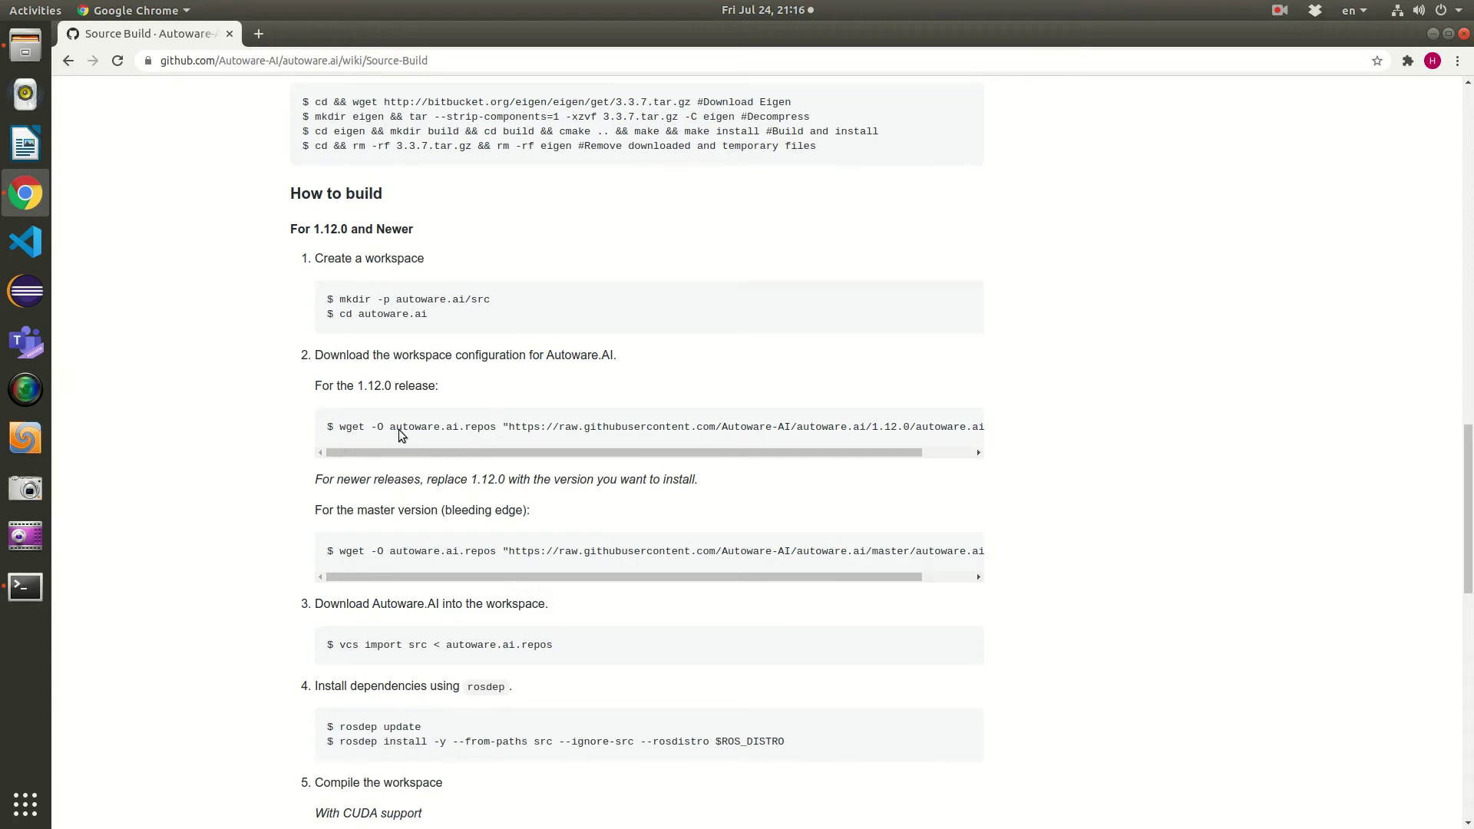
Copy the full wget command that downloads the Autoware.AI workspace configuration for the 1.12.0 release
{"action": "left_click_drag", "start_coordinate": [436, 453], "coordinate": [596, 453]}
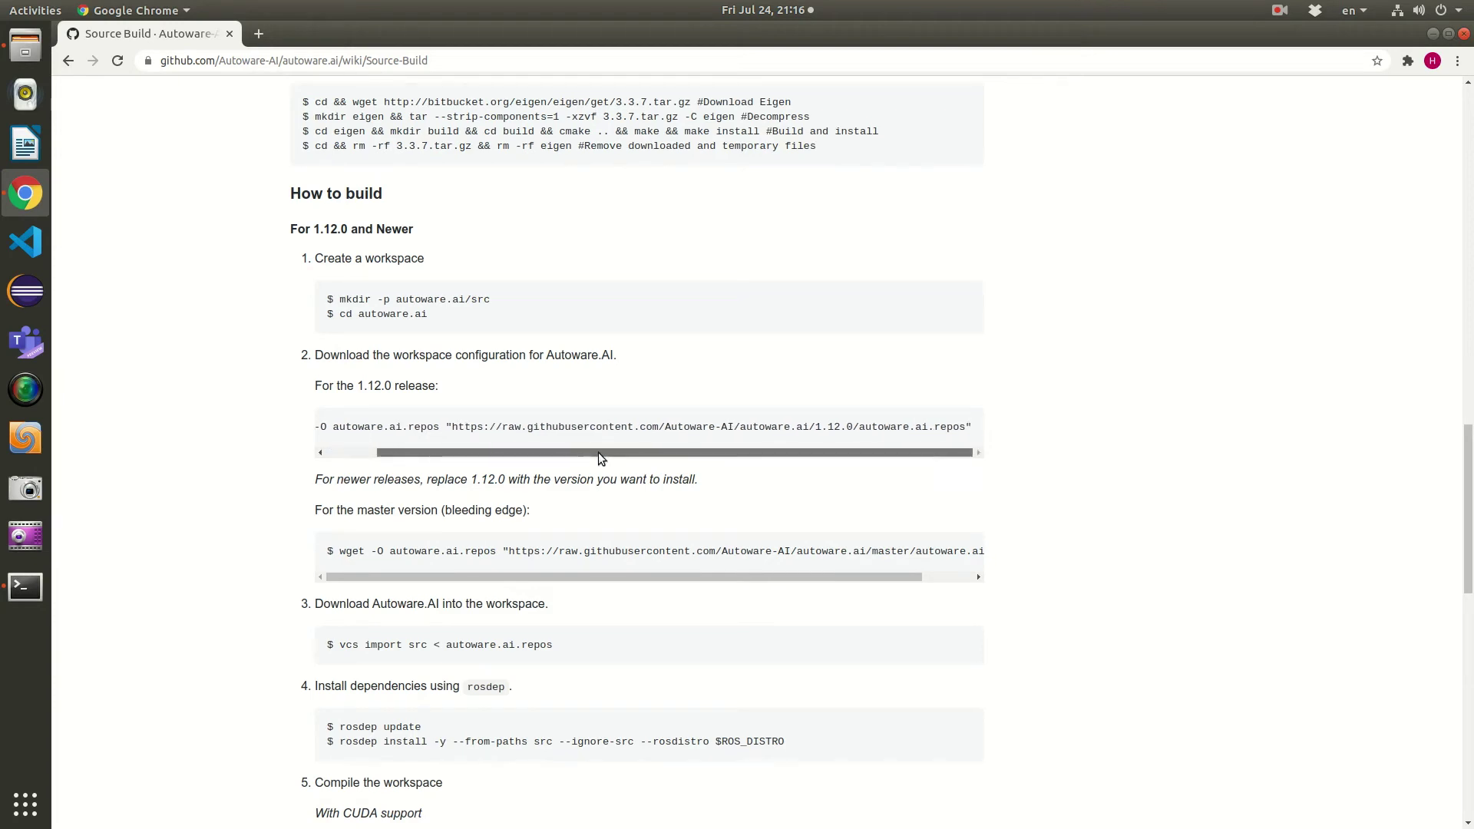
{"action": "left_click_drag", "start_coordinate": [846, 453], "coordinate": [542, 432]}
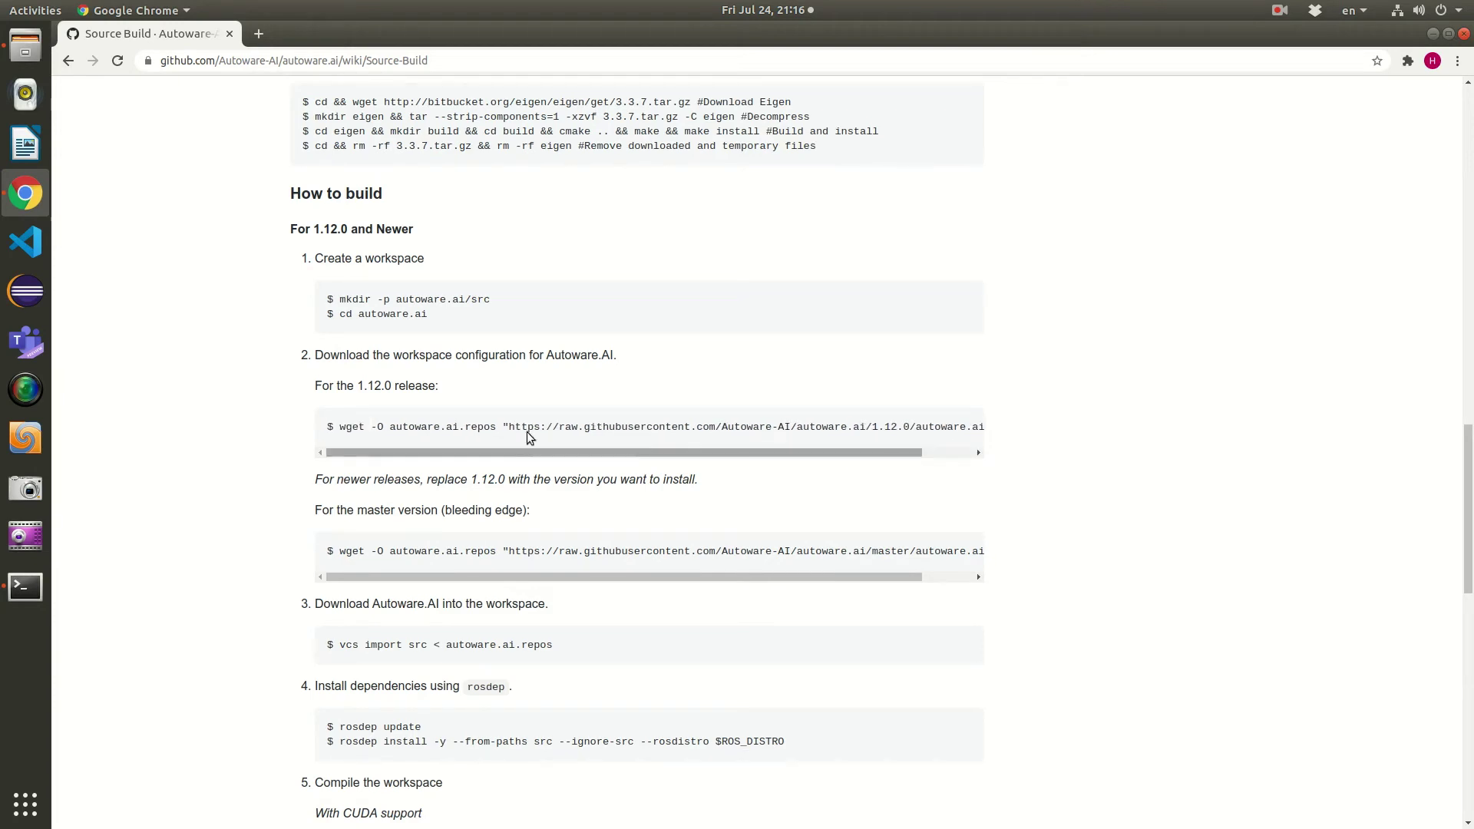
{"action": "left_click_drag", "start_coordinate": [368, 388], "coordinate": [448, 388]}
{"action": "left_click", "coordinate": [394, 389]}
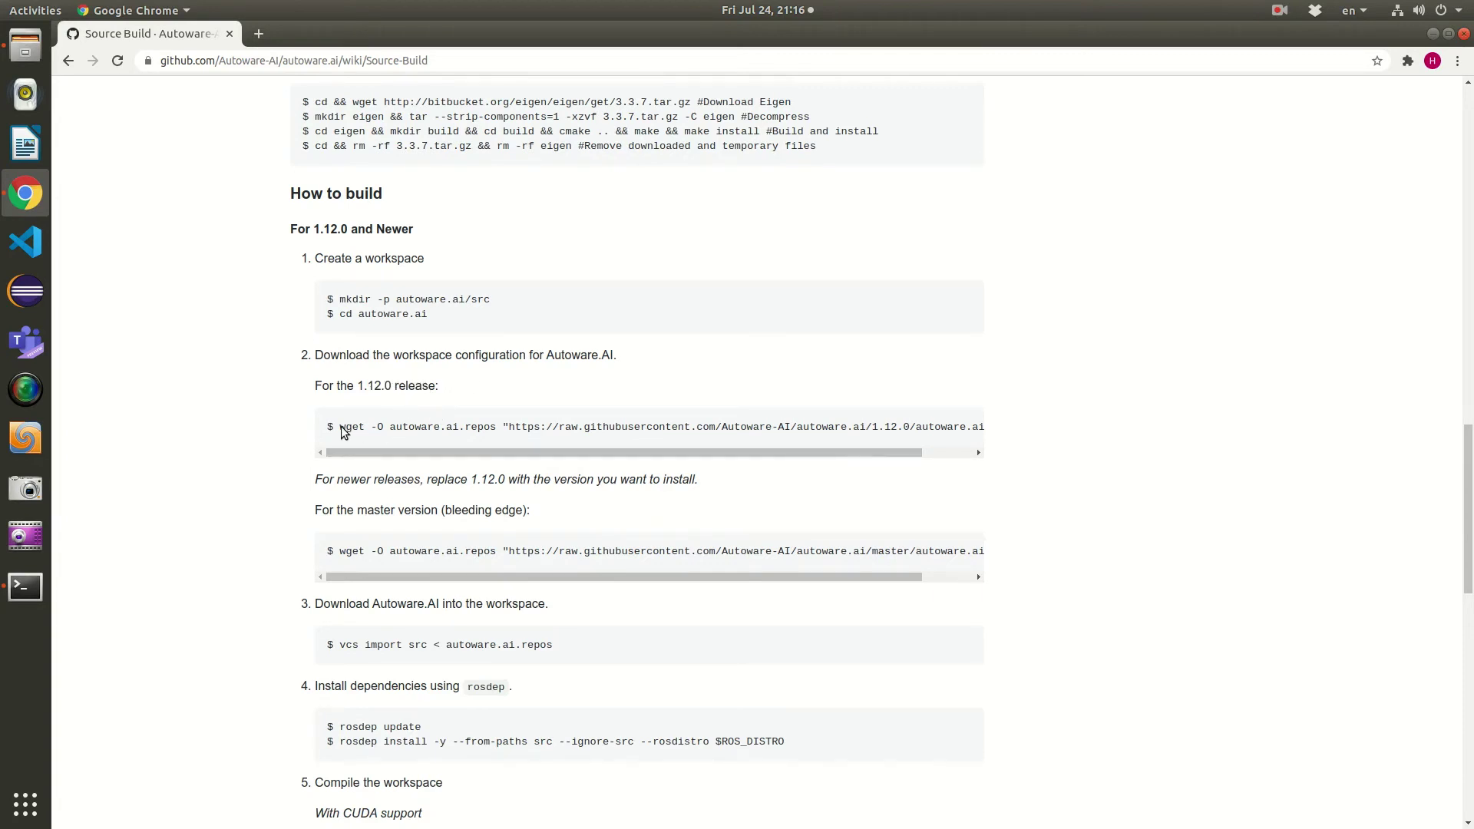
{"action": "left_click_drag", "start_coordinate": [343, 430], "coordinate": [986, 429]}
{"action": "key", "text": "ctrl+c"}
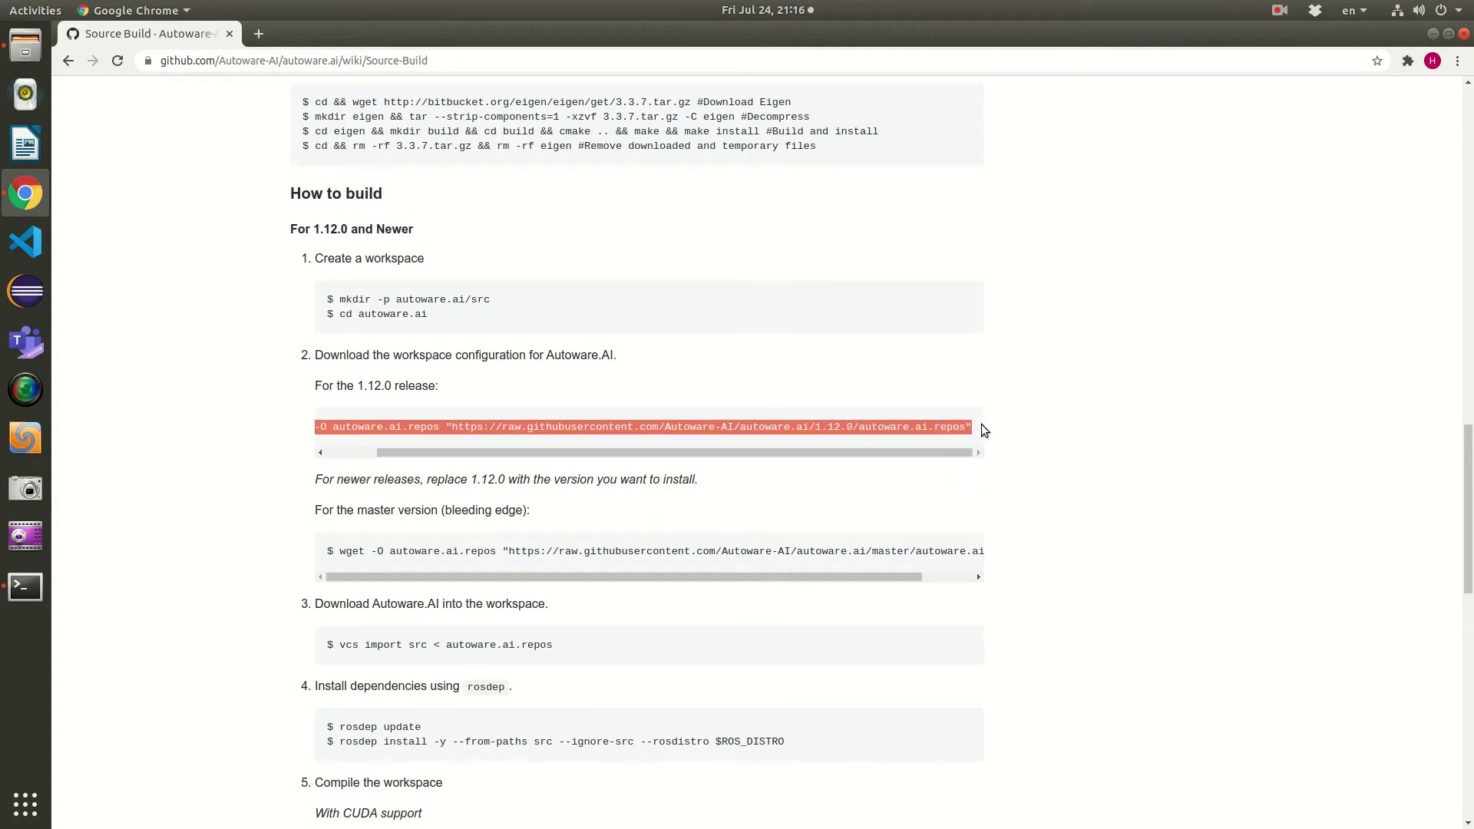
{"action": "left_click_drag", "start_coordinate": [881, 451], "coordinate": [593, 457]}
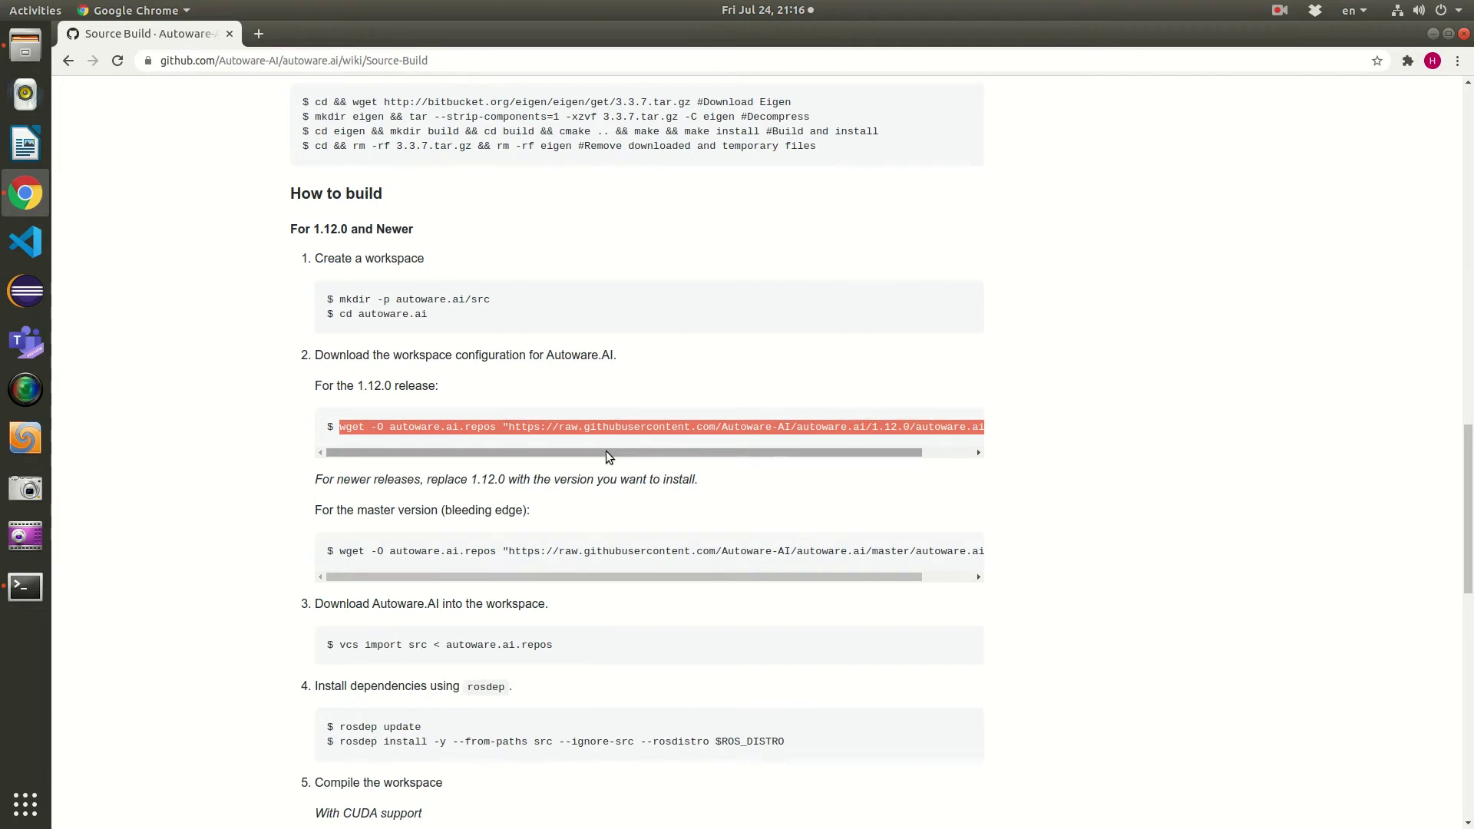
Switch to the terminal, change into the autoware.1.13 folder and list its contents to locate autoware.ai.repos
{"action": "key", "text": "alt+Tab"}
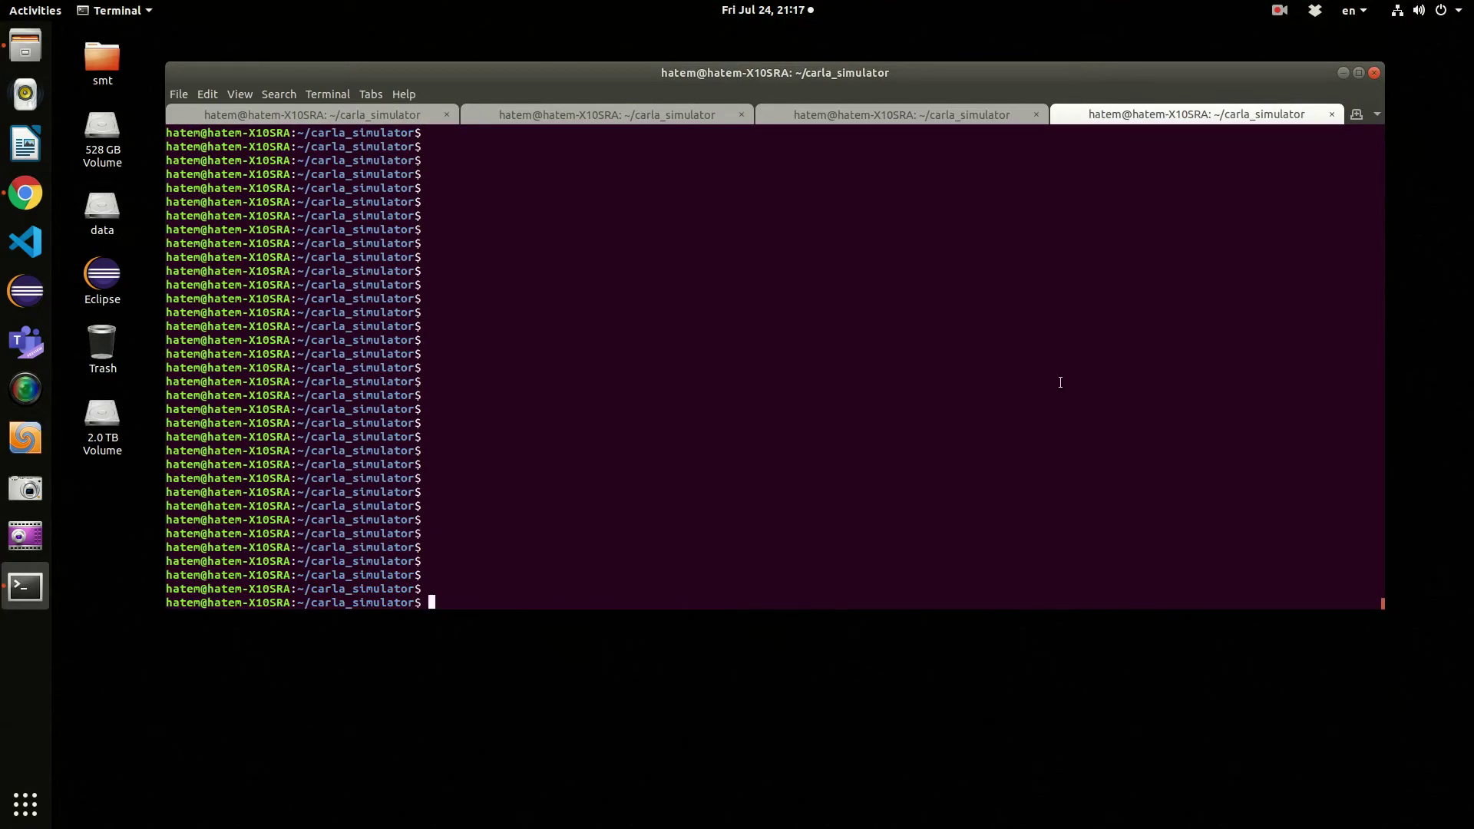
{"action": "type", "text": "ls"}
{"action": "key", "text": "Return"}
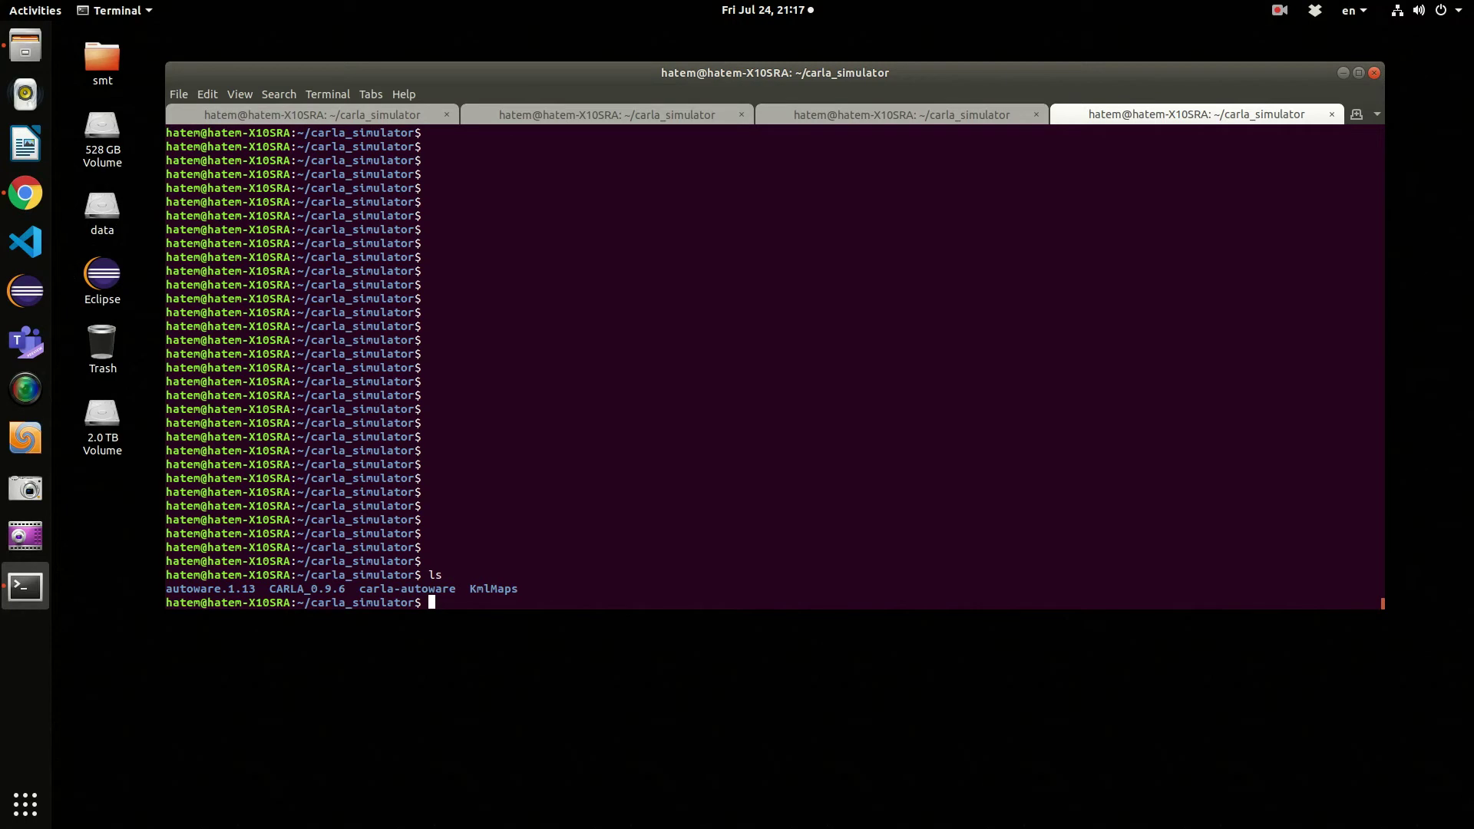
{"action": "type", "text": "cd a"}
{"action": "key", "text": "Tab"}
{"action": "key", "text": "Return"}
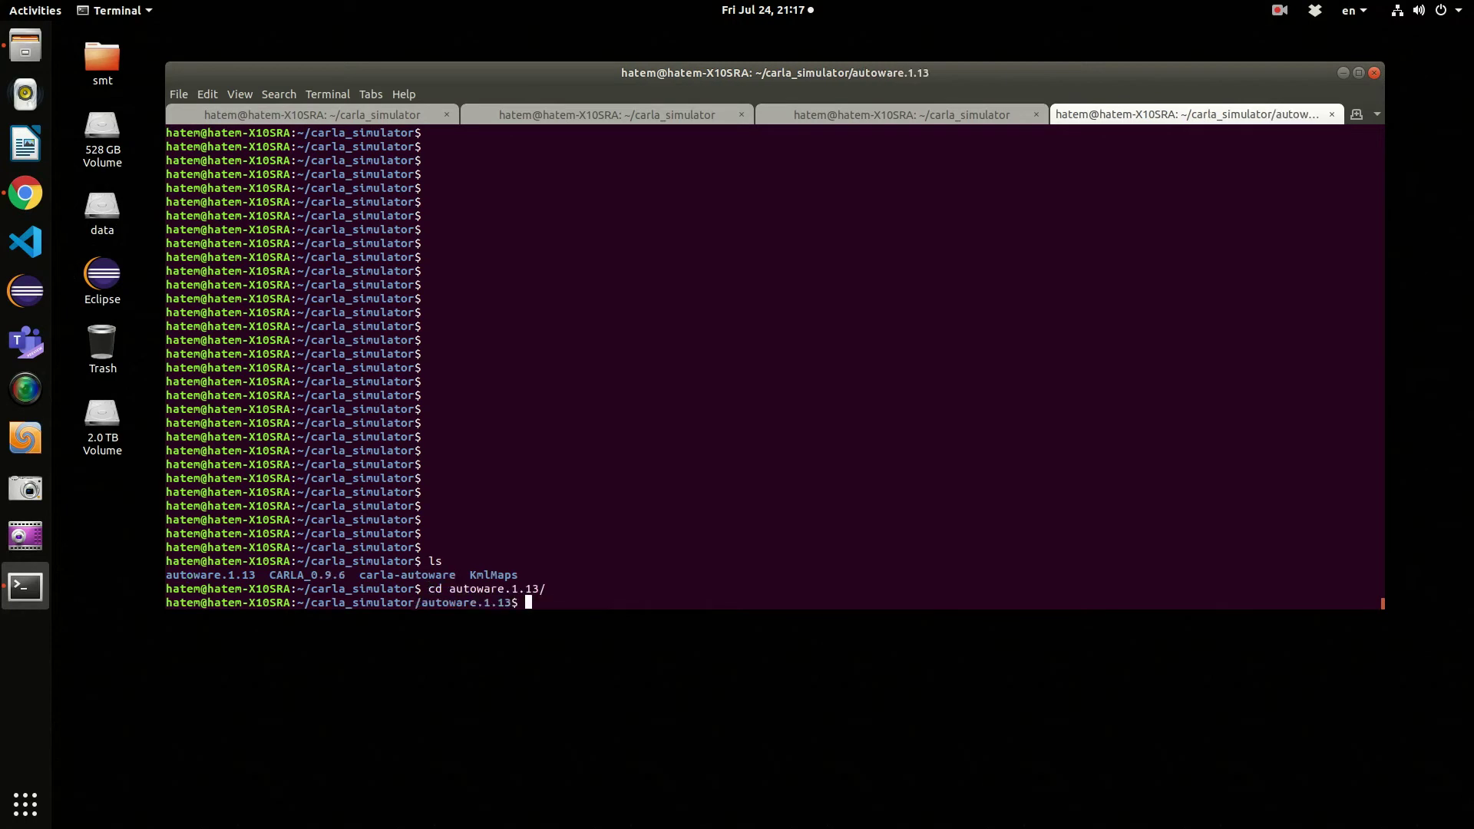
{"action": "type", "text": "ls"}
{"action": "key", "text": "Return"}
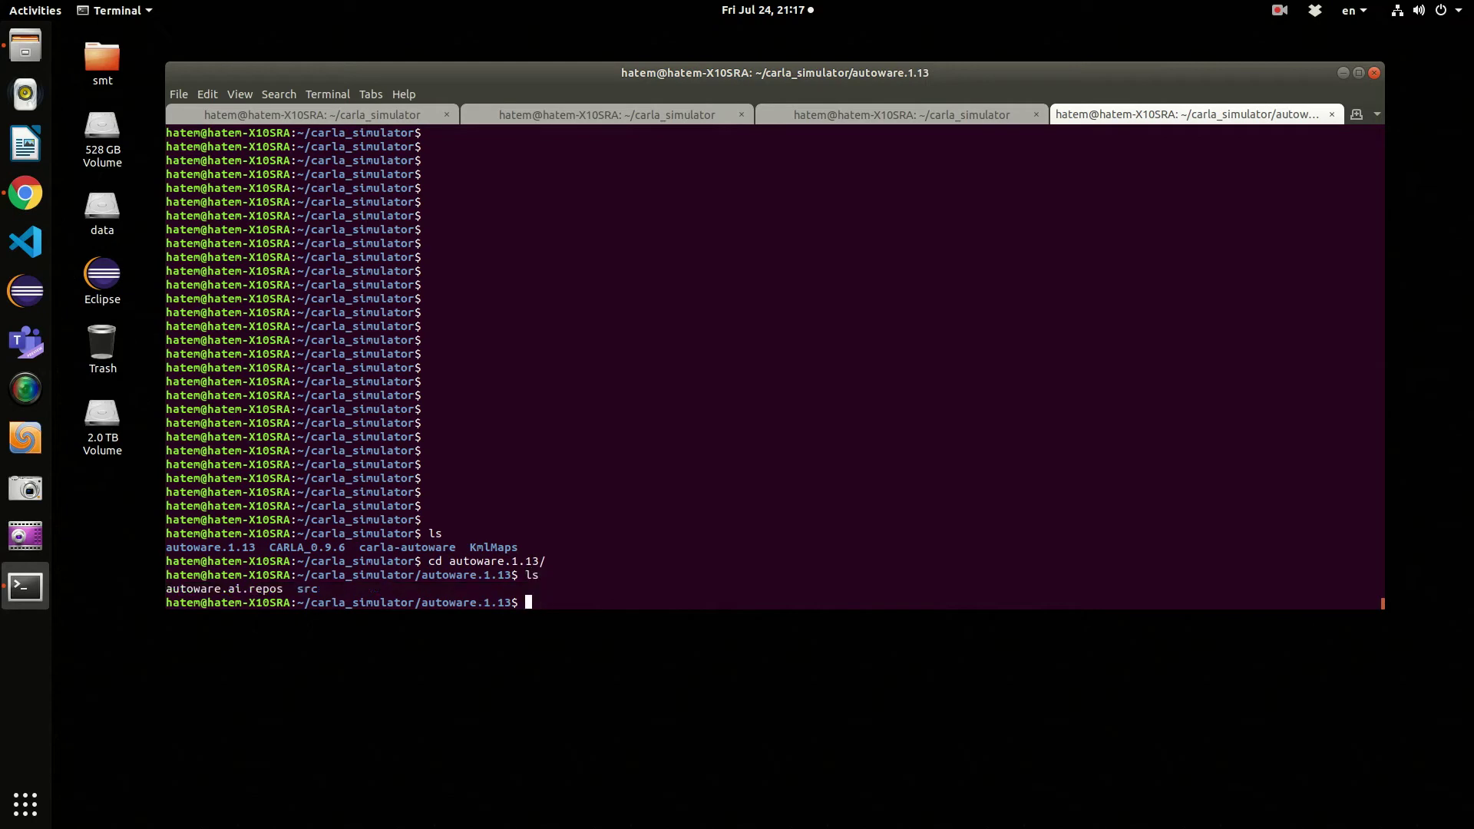
{"action": "double_click", "coordinate": [281, 588]}
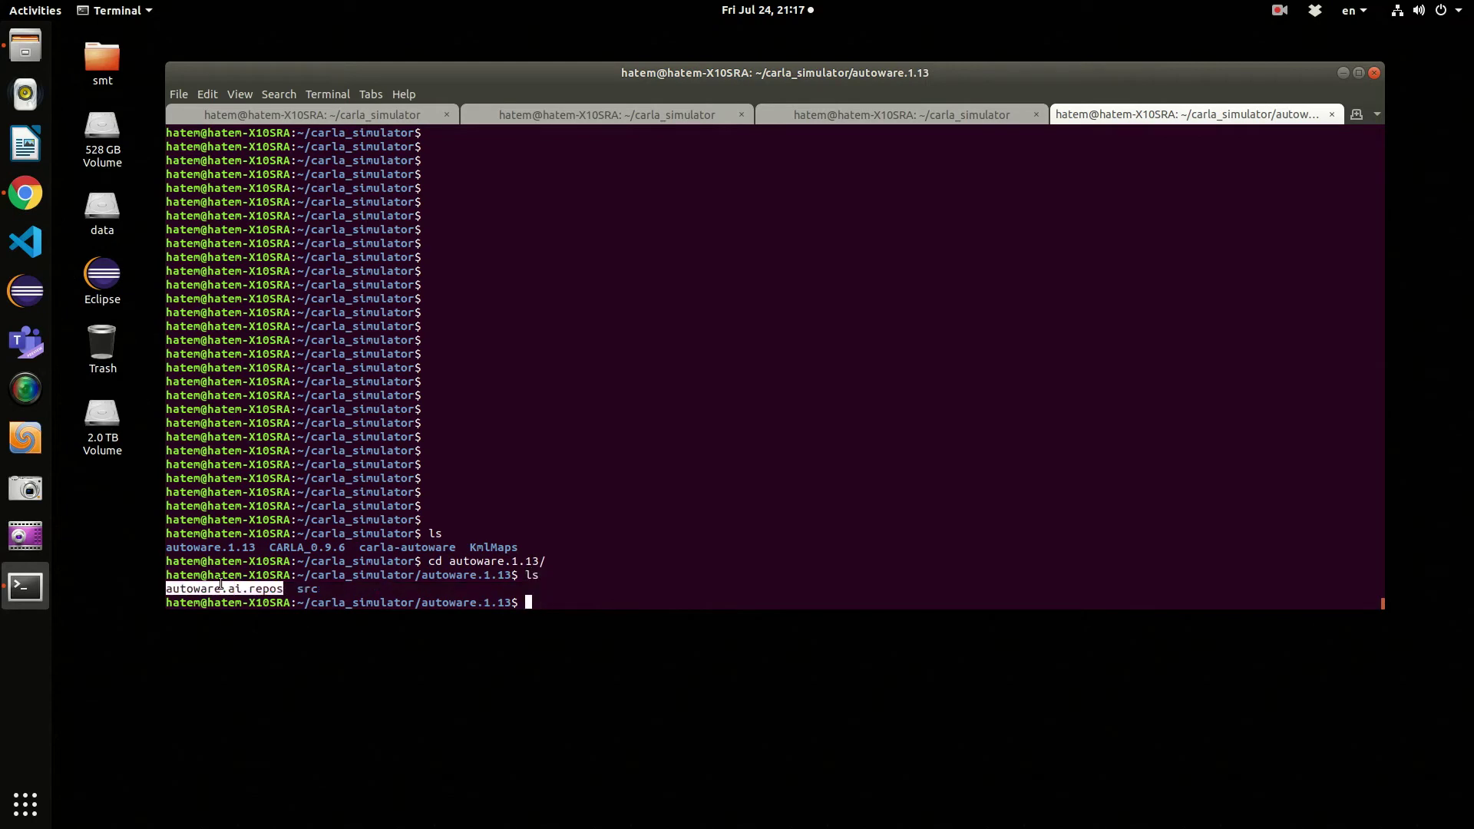
{"action": "left_click", "coordinate": [260, 582]}
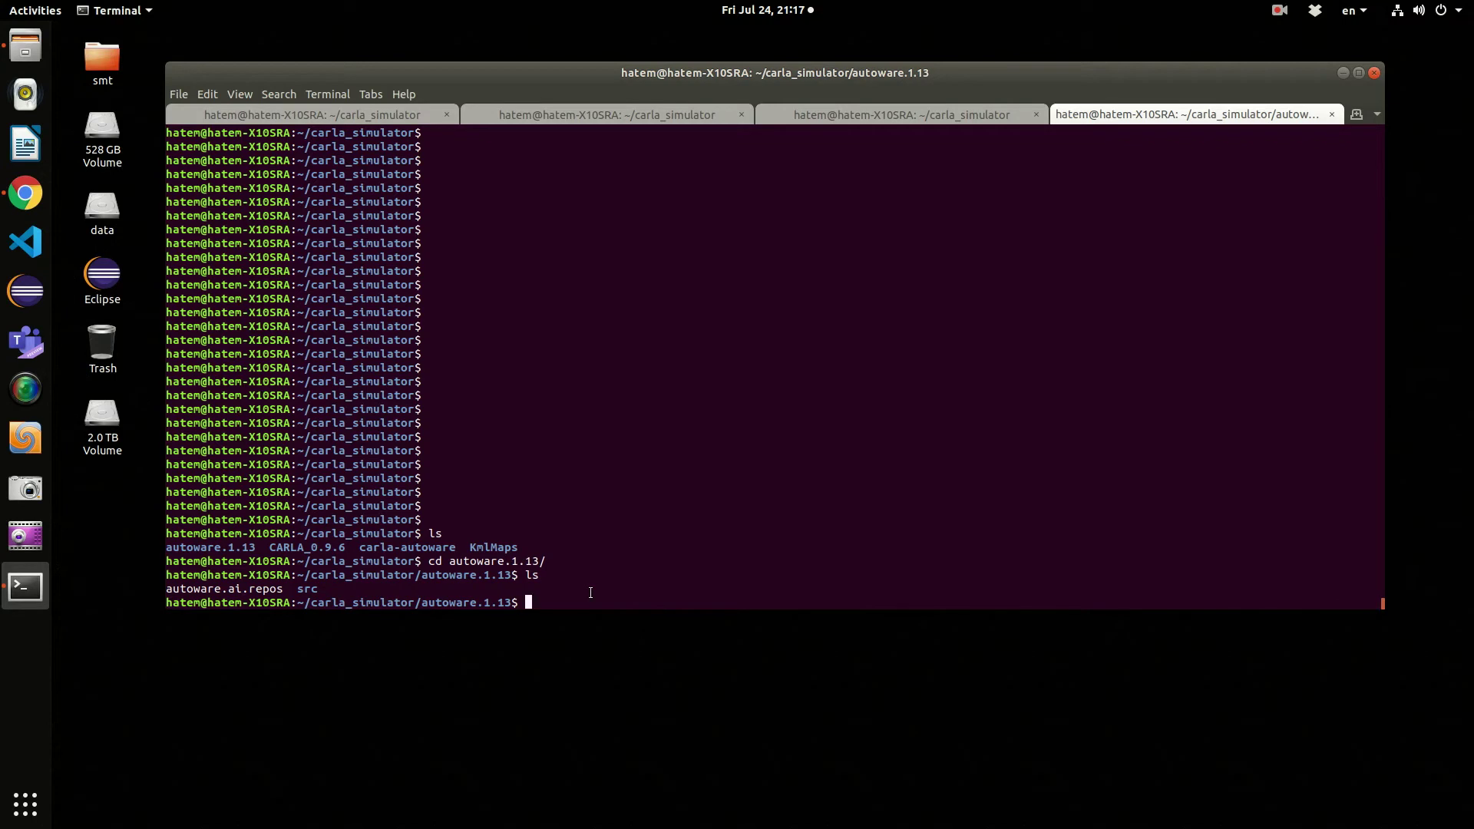
Paste the copied wget command at the prompt and change its release version to 1.13.0 without running it
{"action": "key", "text": "ctrl+shift+v"}
{"action": "key", "text": "Left"}
{"action": "key", "text": "Left"}
{"action": "key", "text": "Left"}
{"action": "key", "text": "Left"}
{"action": "key", "text": "Left"}
{"action": "key", "text": "Left"}
{"action": "key", "text": "Left"}
{"action": "key", "text": "Left"}
{"action": "key", "text": "Left"}
{"action": "key", "text": "Left"}
{"action": "key", "text": "Left"}
{"action": "key", "text": "Left"}
{"action": "key", "text": "Left"}
{"action": "key", "text": "Left"}
{"action": "key", "text": "Left"}
{"action": "key", "text": "Left"}
{"action": "key", "text": "Left"}
{"action": "key", "text": "Left"}
{"action": "key", "text": "Left"}
{"action": "key", "text": "Left"}
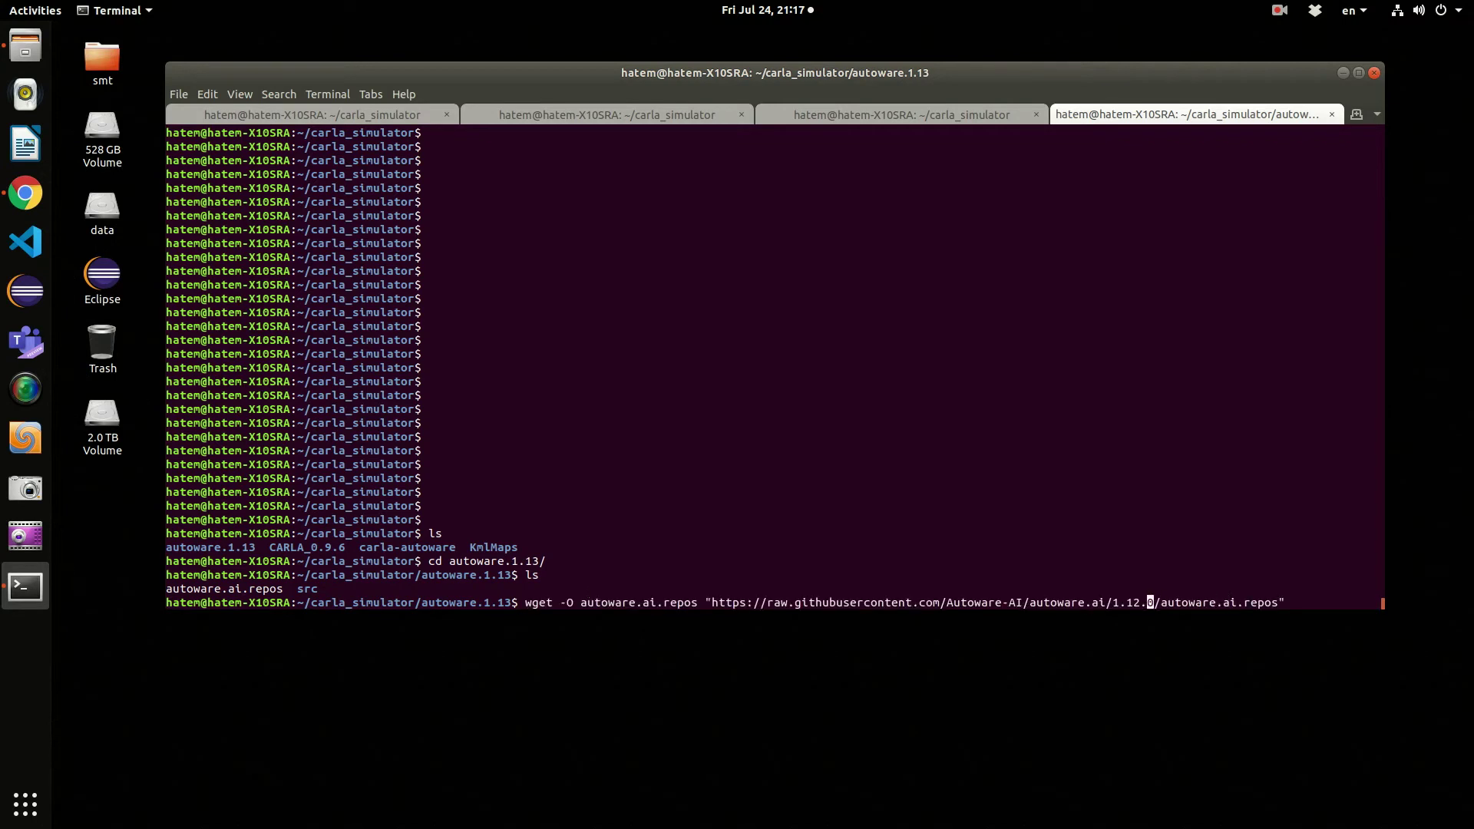
{"action": "type", "text": "D"}
{"action": "key", "text": "BackSpace"}
{"action": "key", "text": "BackSpace"}
{"action": "type", "text": "3"}
{"action": "key", "text": "Up"}
{"action": "key", "text": "Up"}
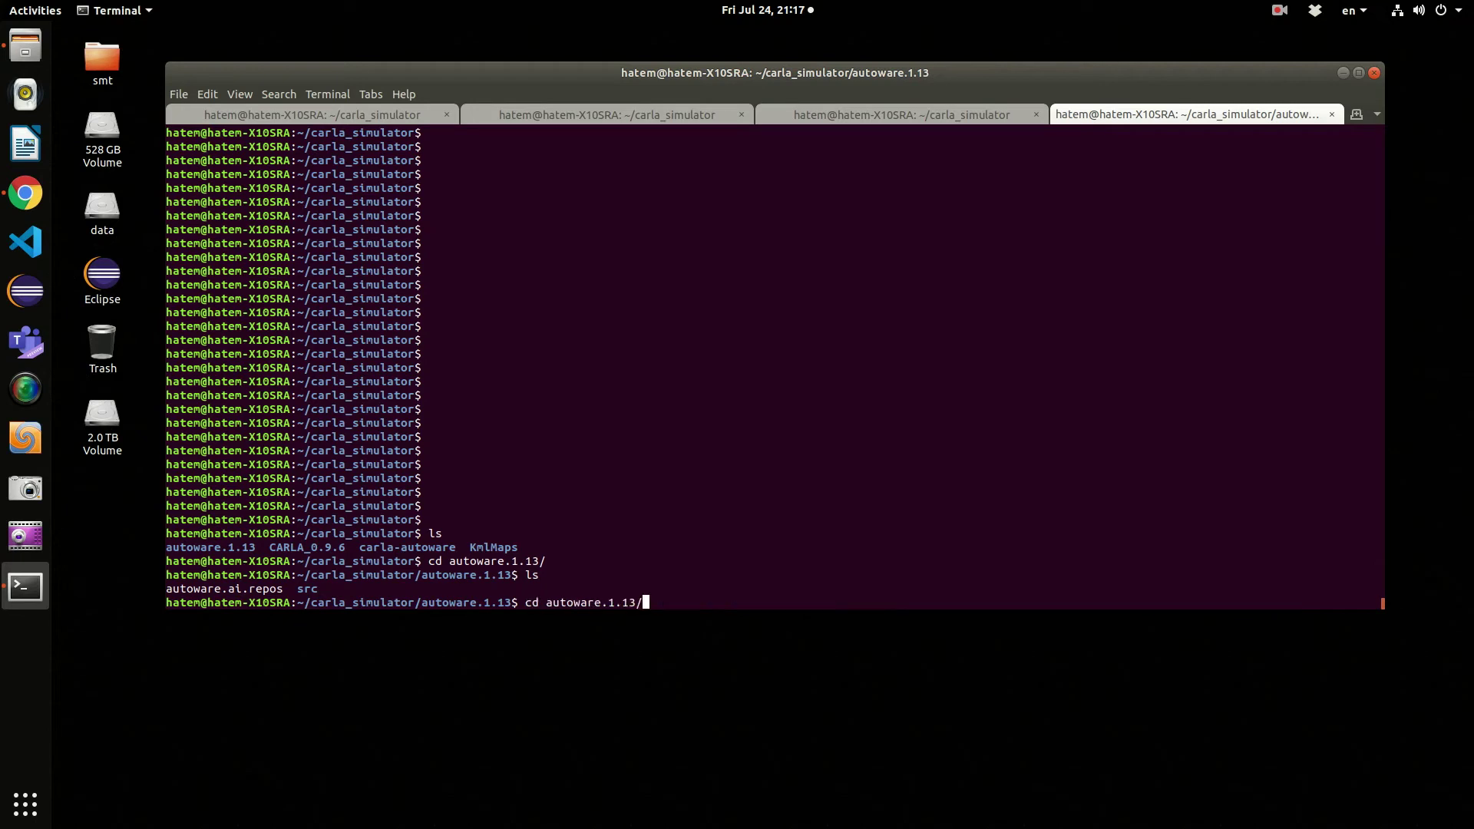
List the contents of autoware.1.13 and its src subfolder, ending back in the autoware.1.13 folder
{"action": "key", "text": "Down"}
{"action": "key", "text": "Return"}
{"action": "type", "text": "cd sr"}
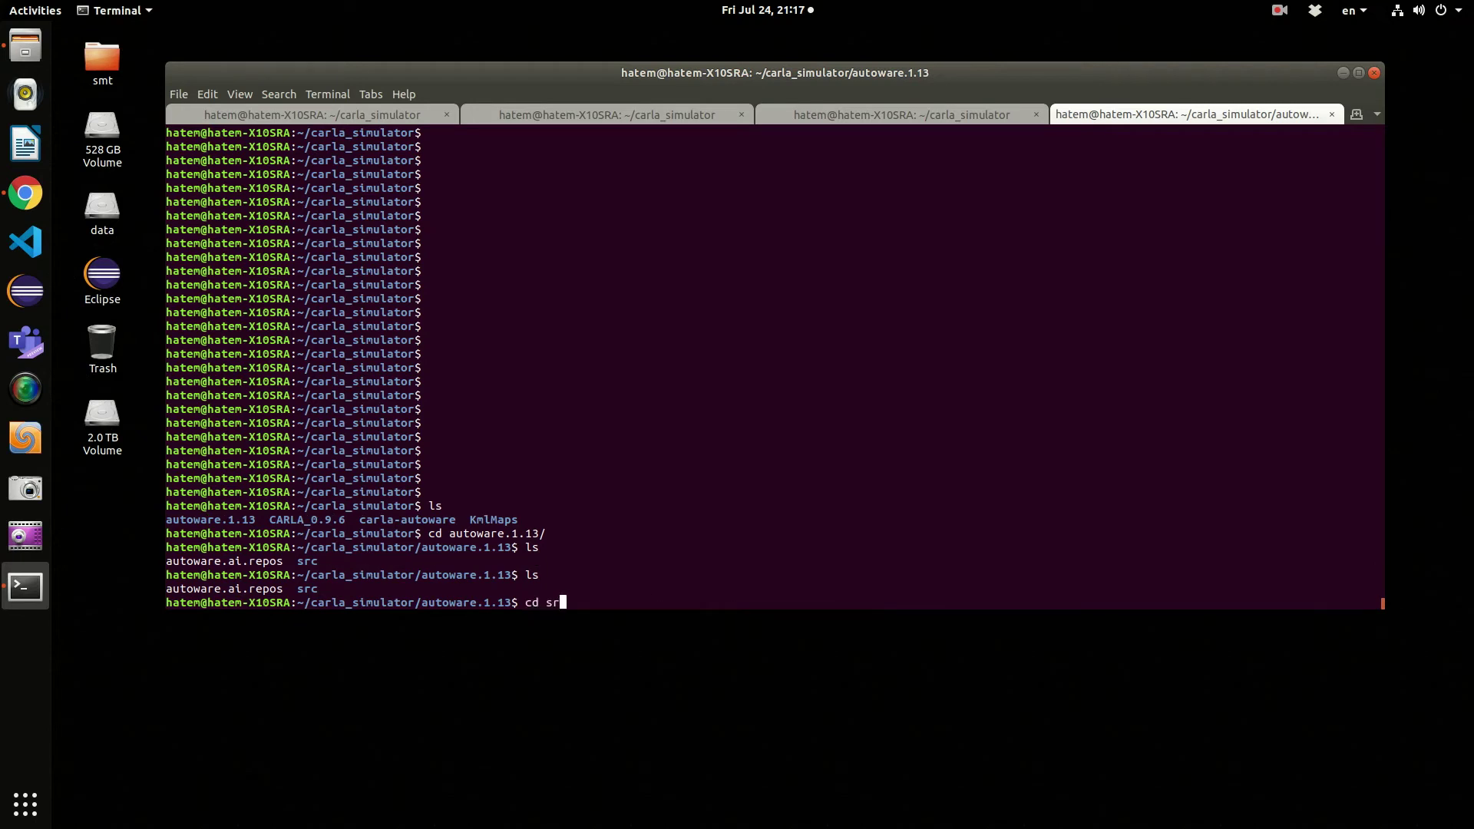
{"action": "key", "text": "Tab"}
{"action": "key", "text": "Return"}
{"action": "type", "text": "ls"}
{"action": "key", "text": "Return"}
{"action": "type", "text": "cd .."}
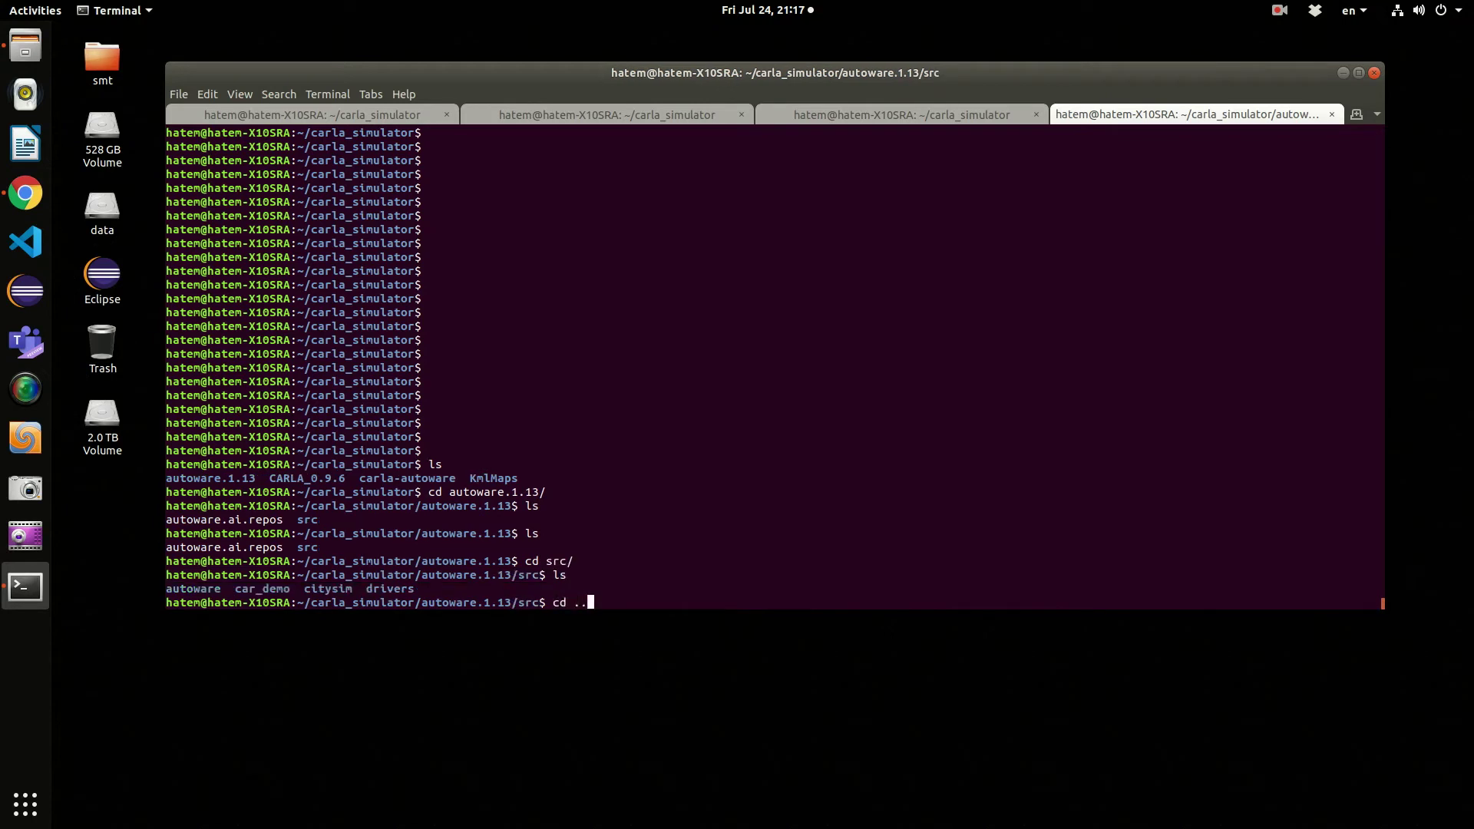
{"action": "key", "text": "Return"}
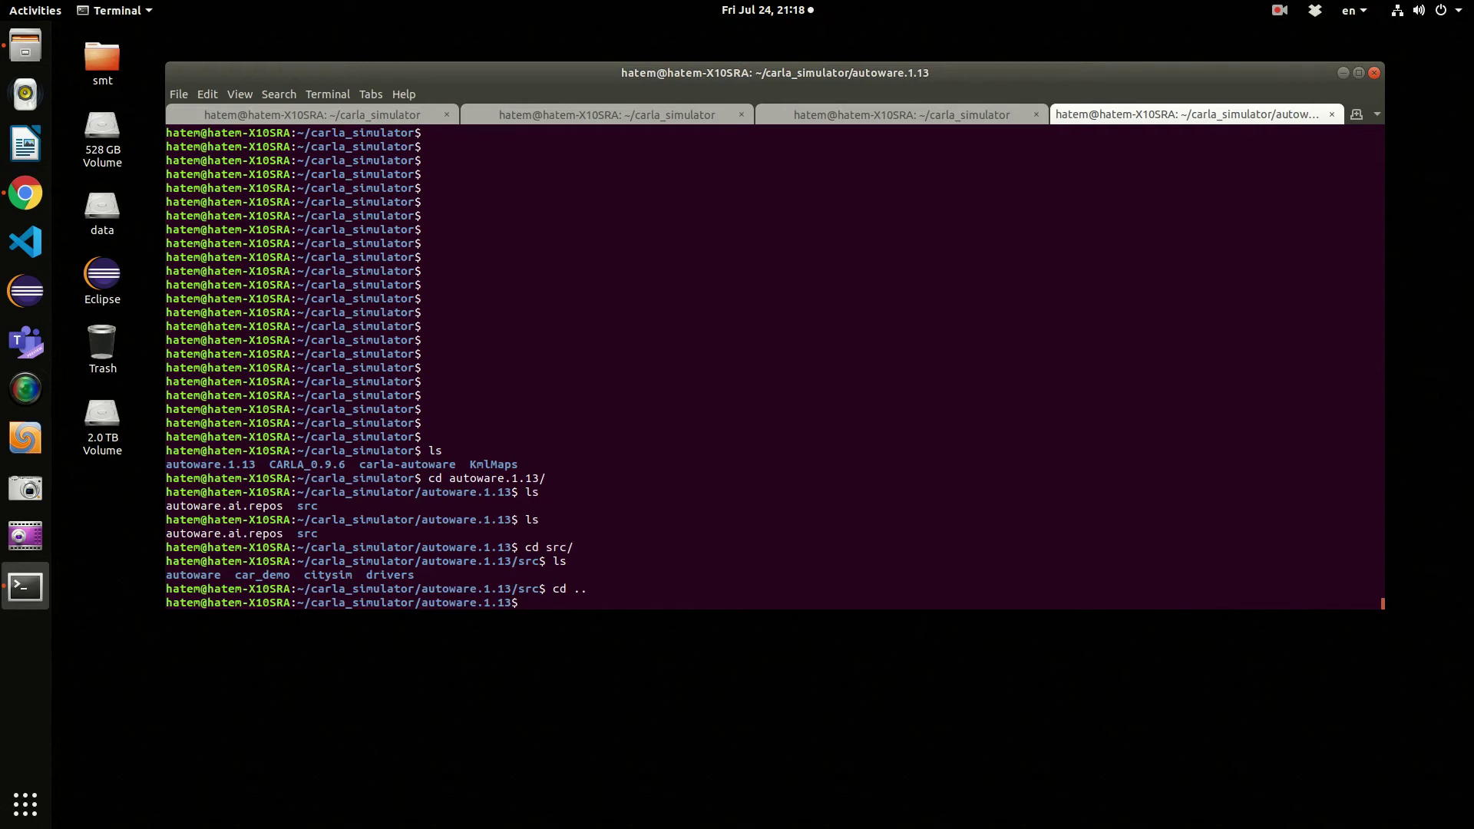
Initialize the catkin workspace in src/ and build it using catkin_make with -DCMAKE_BUILD_TYPE=Release
{"action": "type", "text": "catkin_init_workspace src/"}
{"action": "key", "text": "Return"}
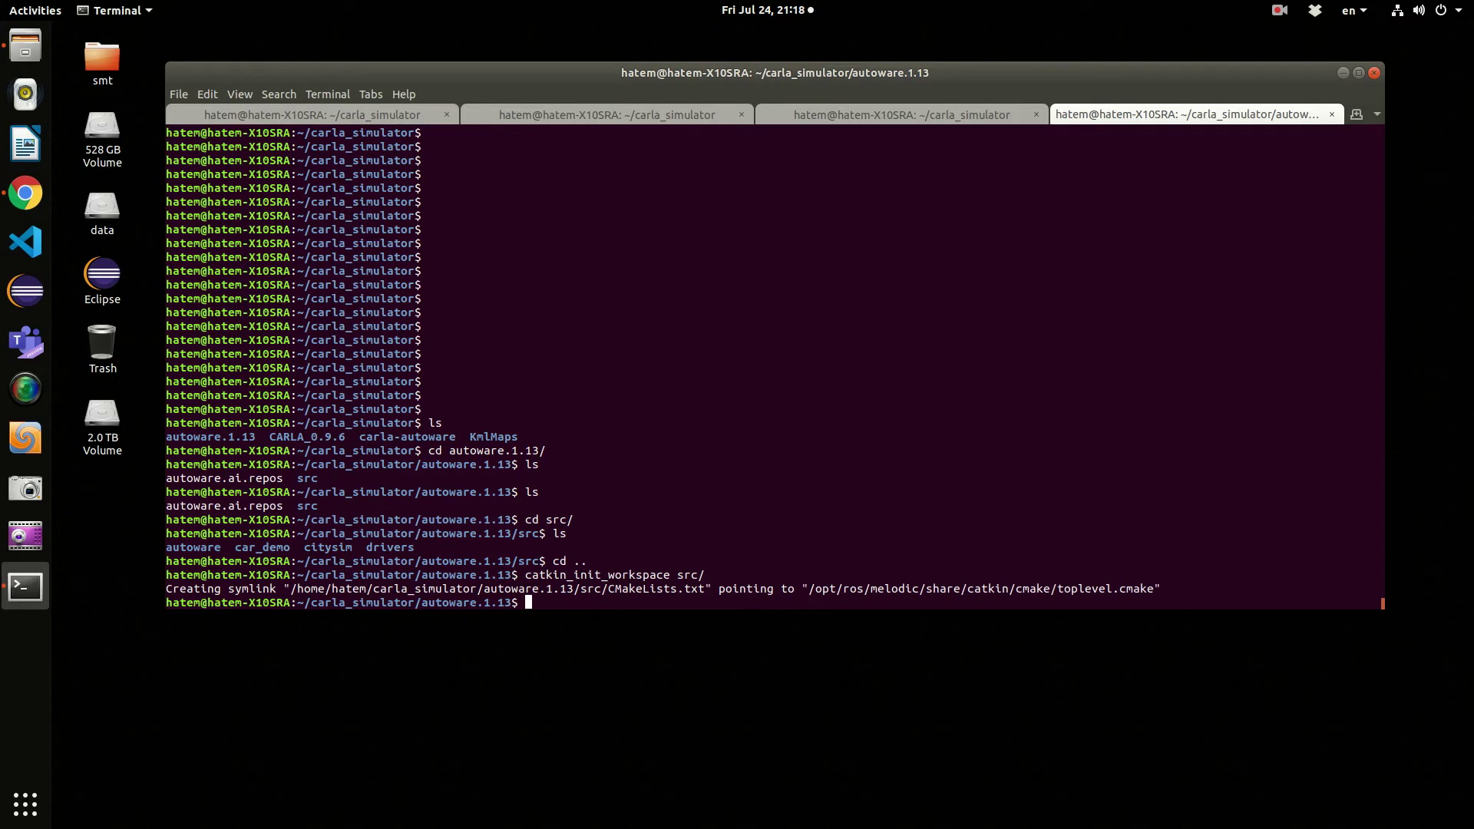
{"action": "type", "text": "catkin_make -DCB"}
{"action": "key", "text": "BackSpace"}
{"action": "key", "text": "Tab"}
{"action": "key", "text": "Tab"}
{"action": "key", "text": "BackSpace"}
{"action": "type", "text": "CMAKE_B"}
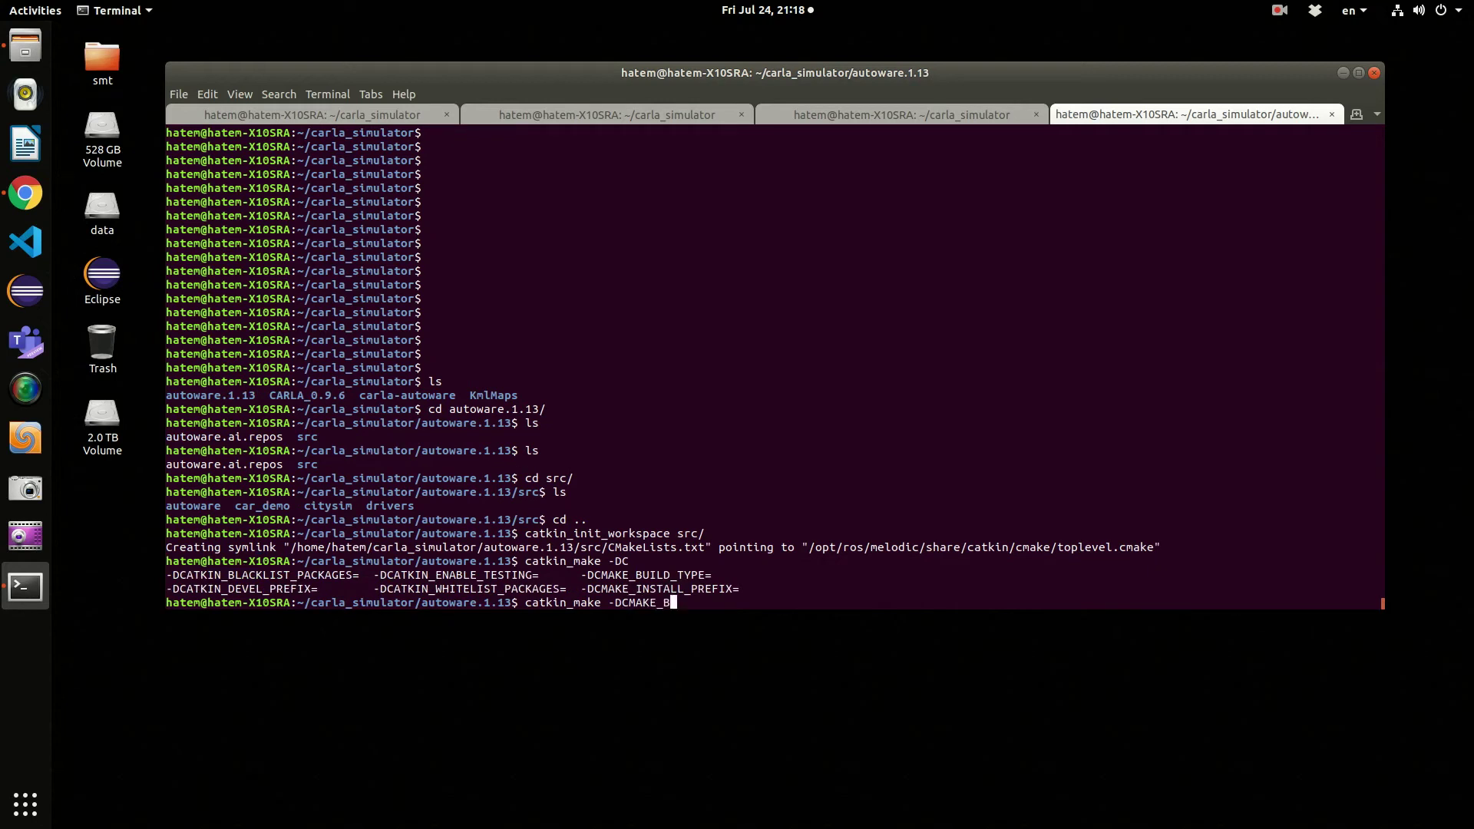
{"action": "key", "text": "Tab"}
{"action": "type", "text": "Ree"}
{"action": "key", "text": "BackSpace"}
{"action": "type", "text": "lease"}
{"action": "key", "text": "Return"}
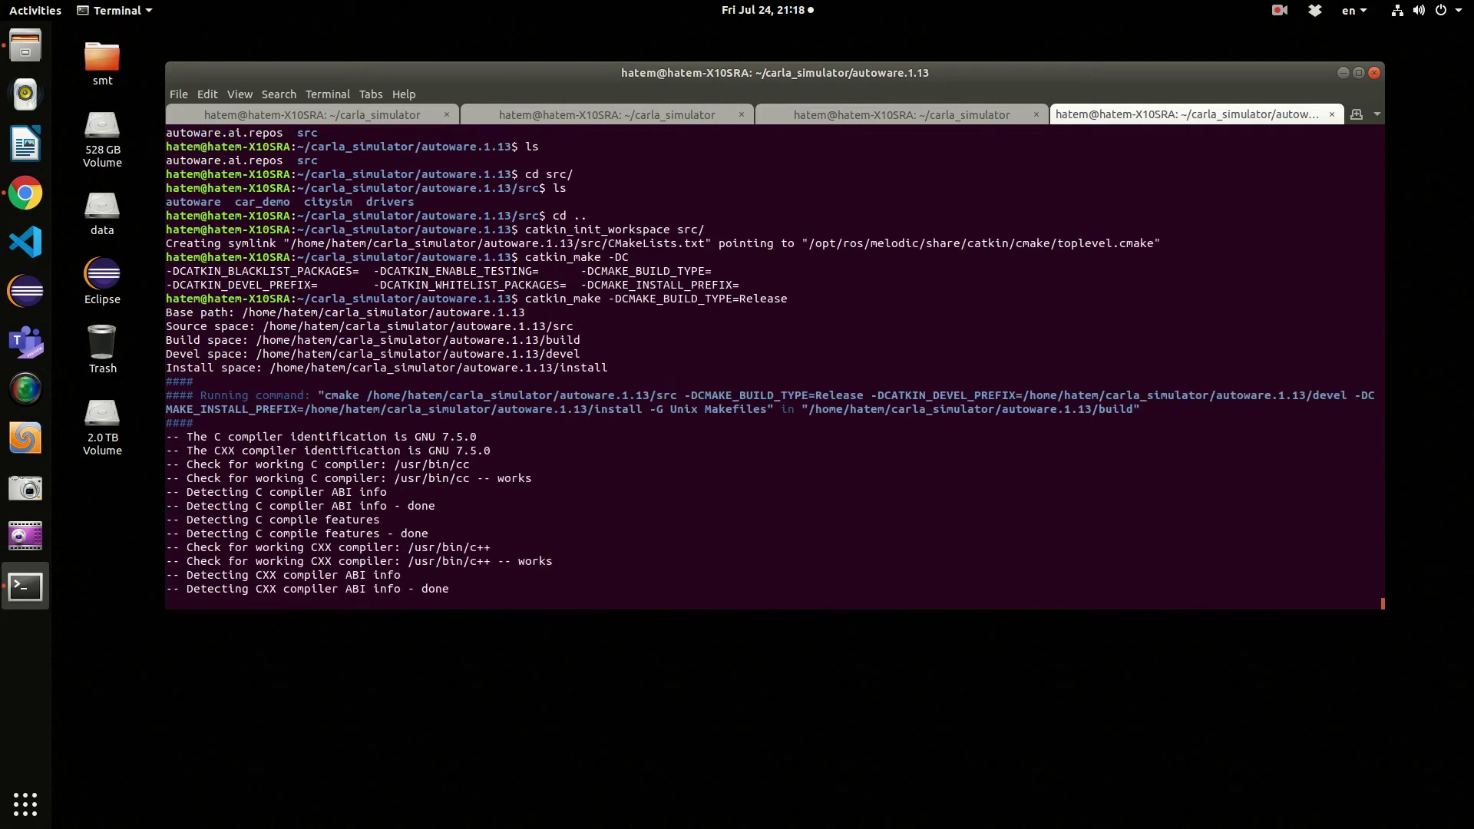
{"action": "left_click", "coordinate": [1280, 10]}
{"action": "left_click", "coordinate": [1298, 77]}
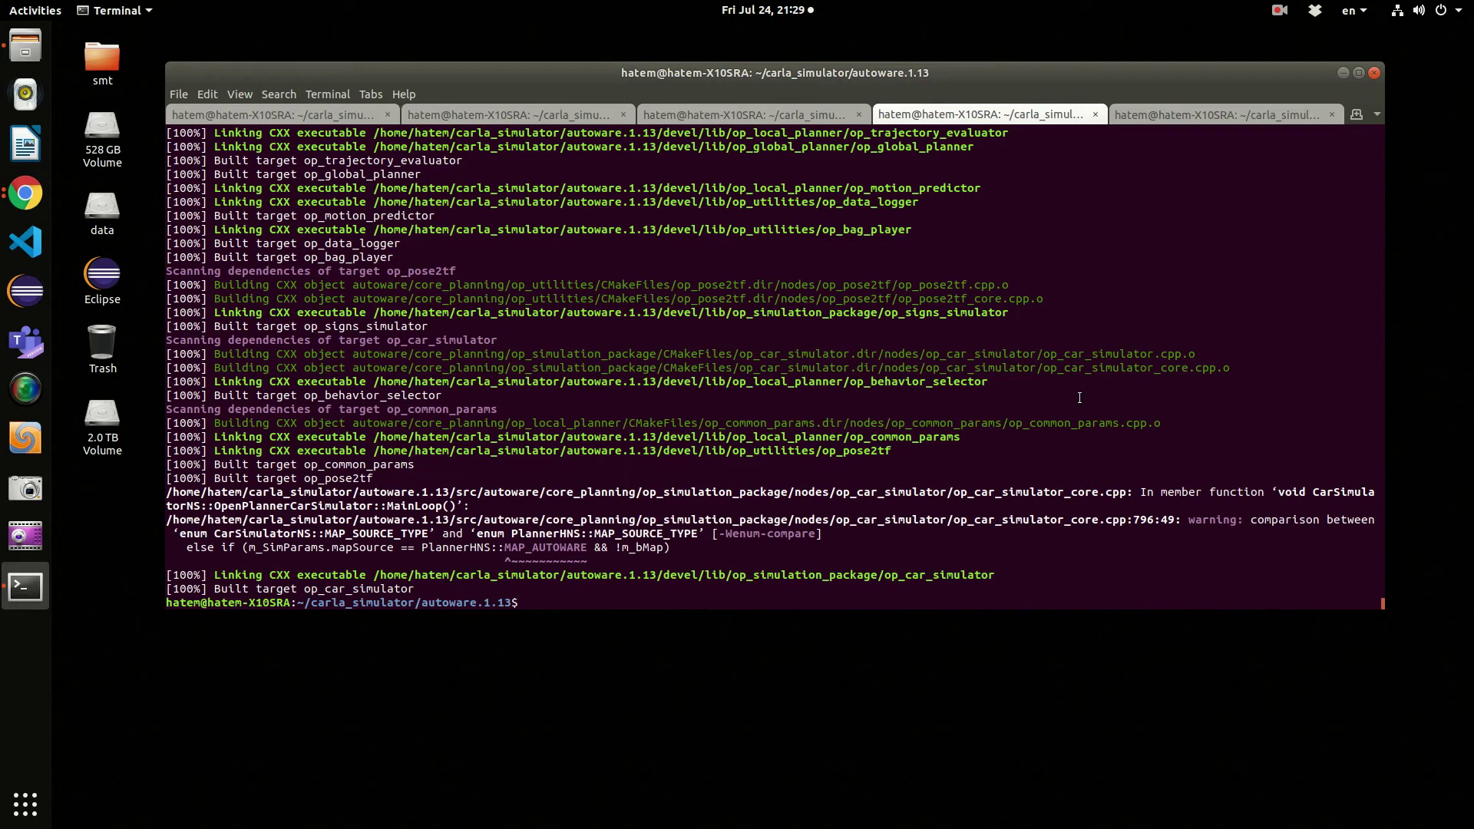
Change into the src/autoware/common folder and list its git branches
{"action": "type", "text": "cd sr"}
{"action": "key", "text": "Tab"}
{"action": "type", "text": "a"}
{"action": "key", "text": "Tab"}
{"action": "type", "text": "com"}
{"action": "key", "text": "Tab"}
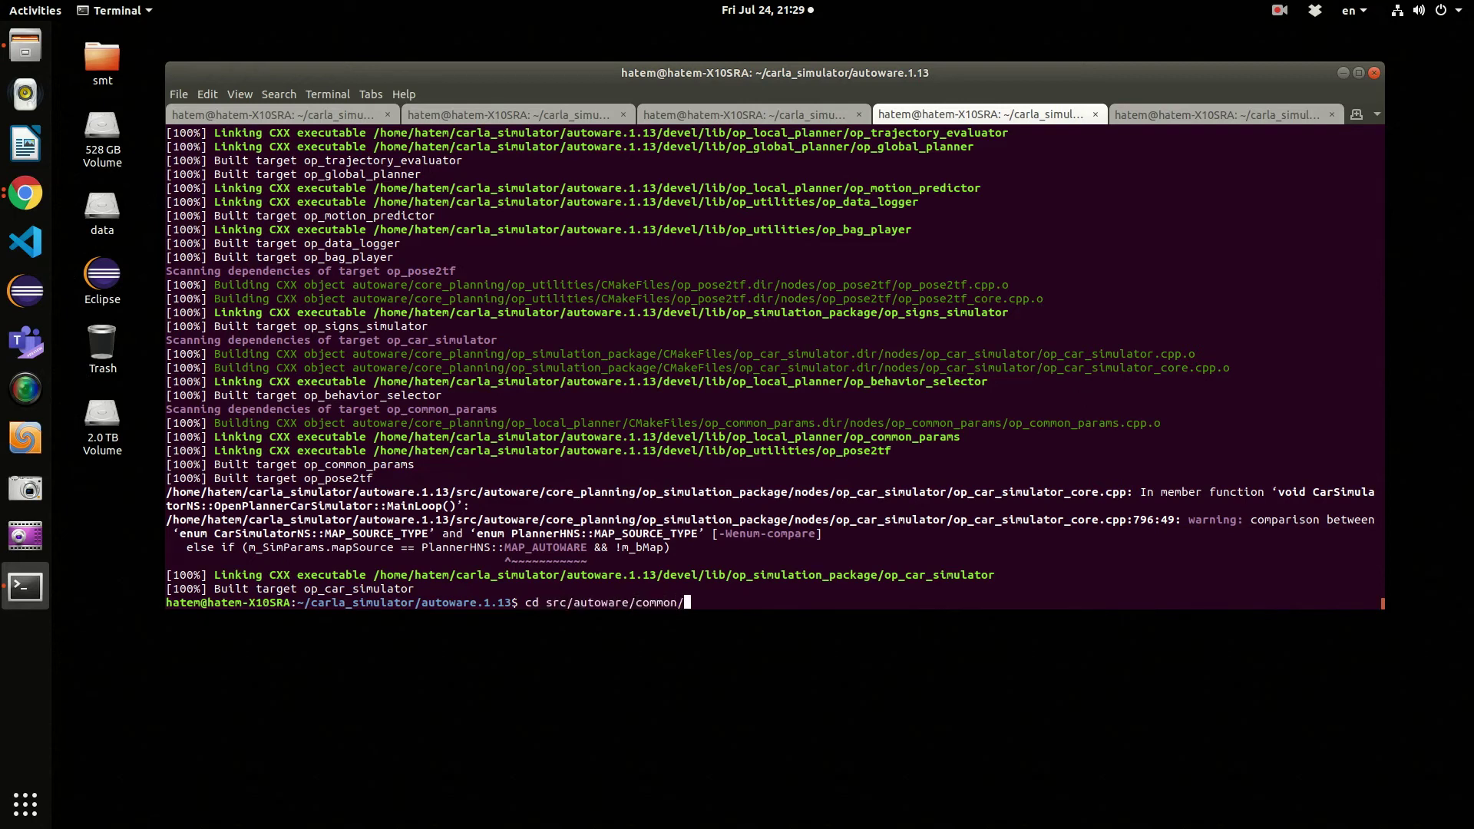
{"action": "key", "text": "Return"}
{"action": "type", "text": "git branch"}
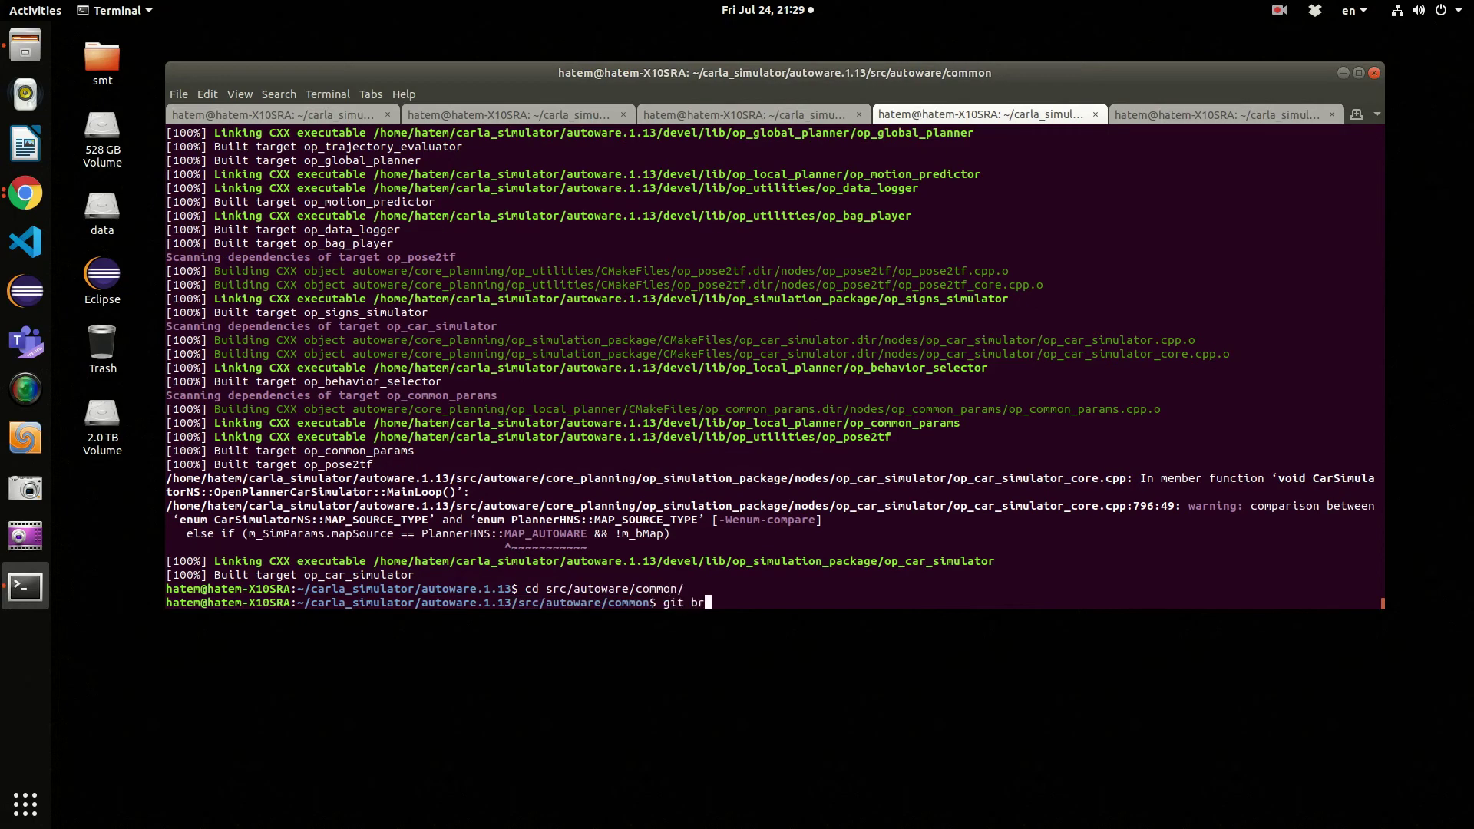
{"action": "key", "text": "Return"}
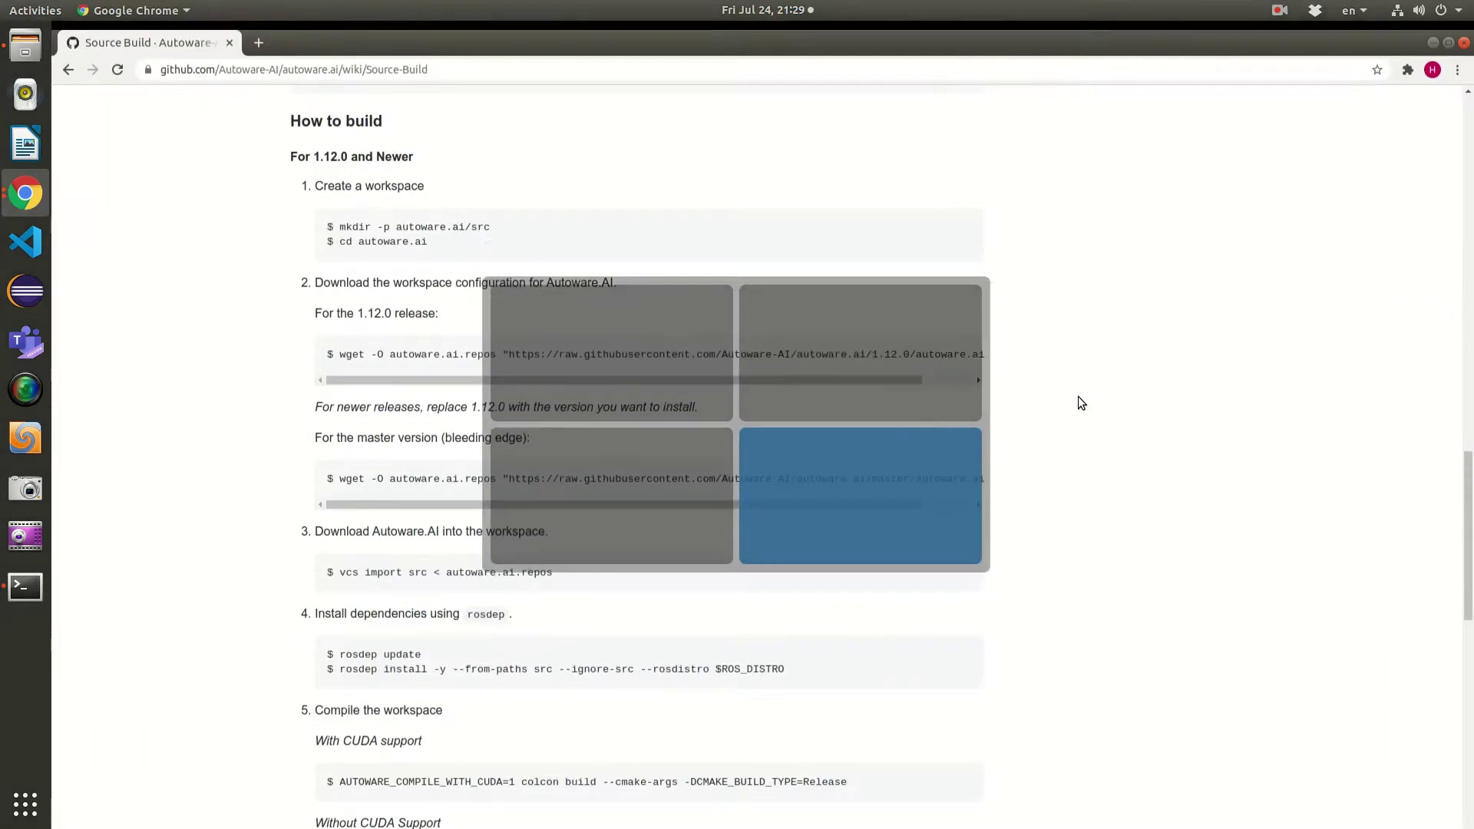
Switch to the browser and open the author's Autoware.AI group page on GitLab in a new tab
{"action": "left_click", "coordinate": [253, 34]}
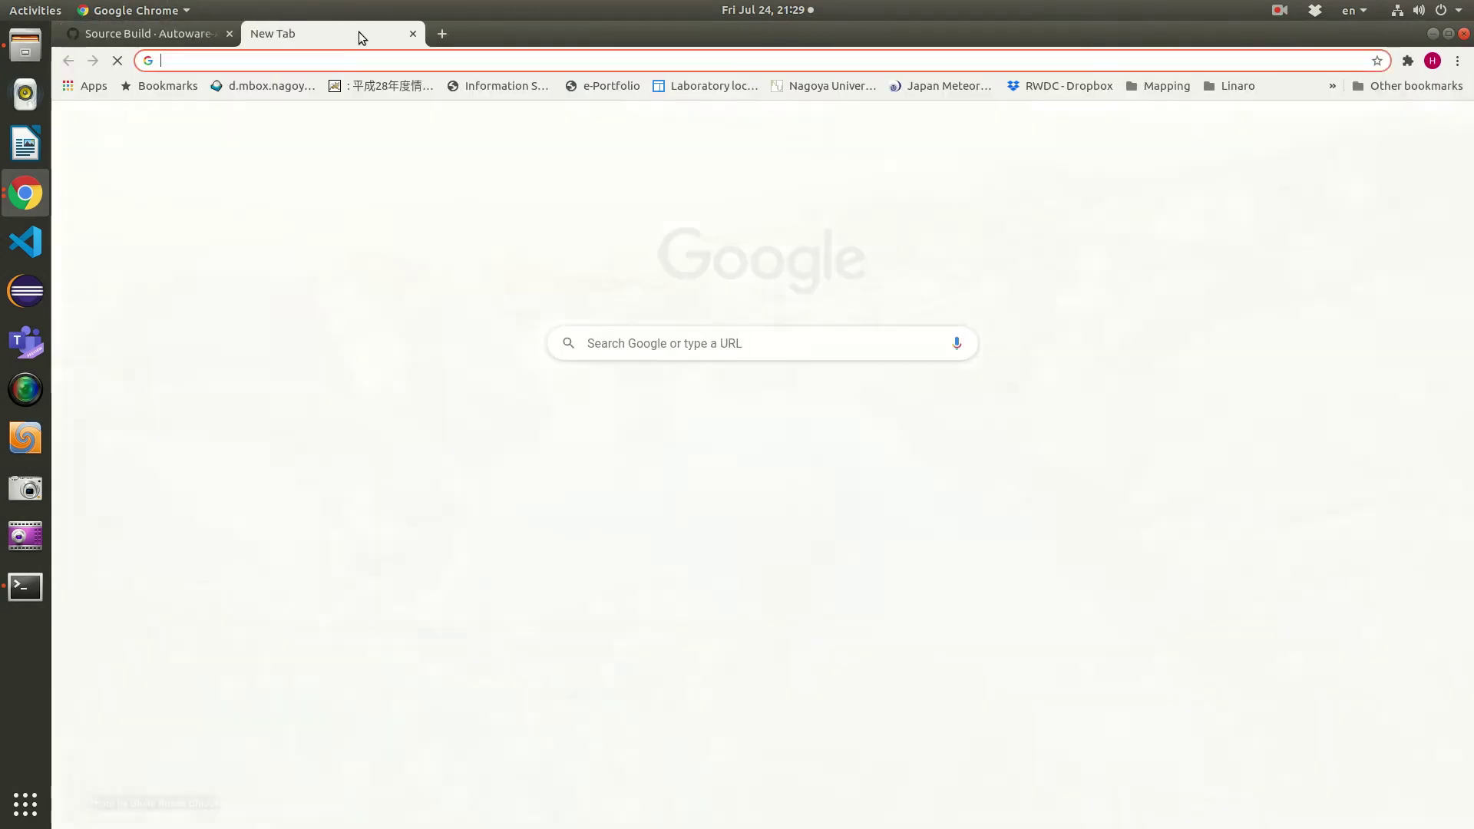
{"action": "type", "text": "gitla"}
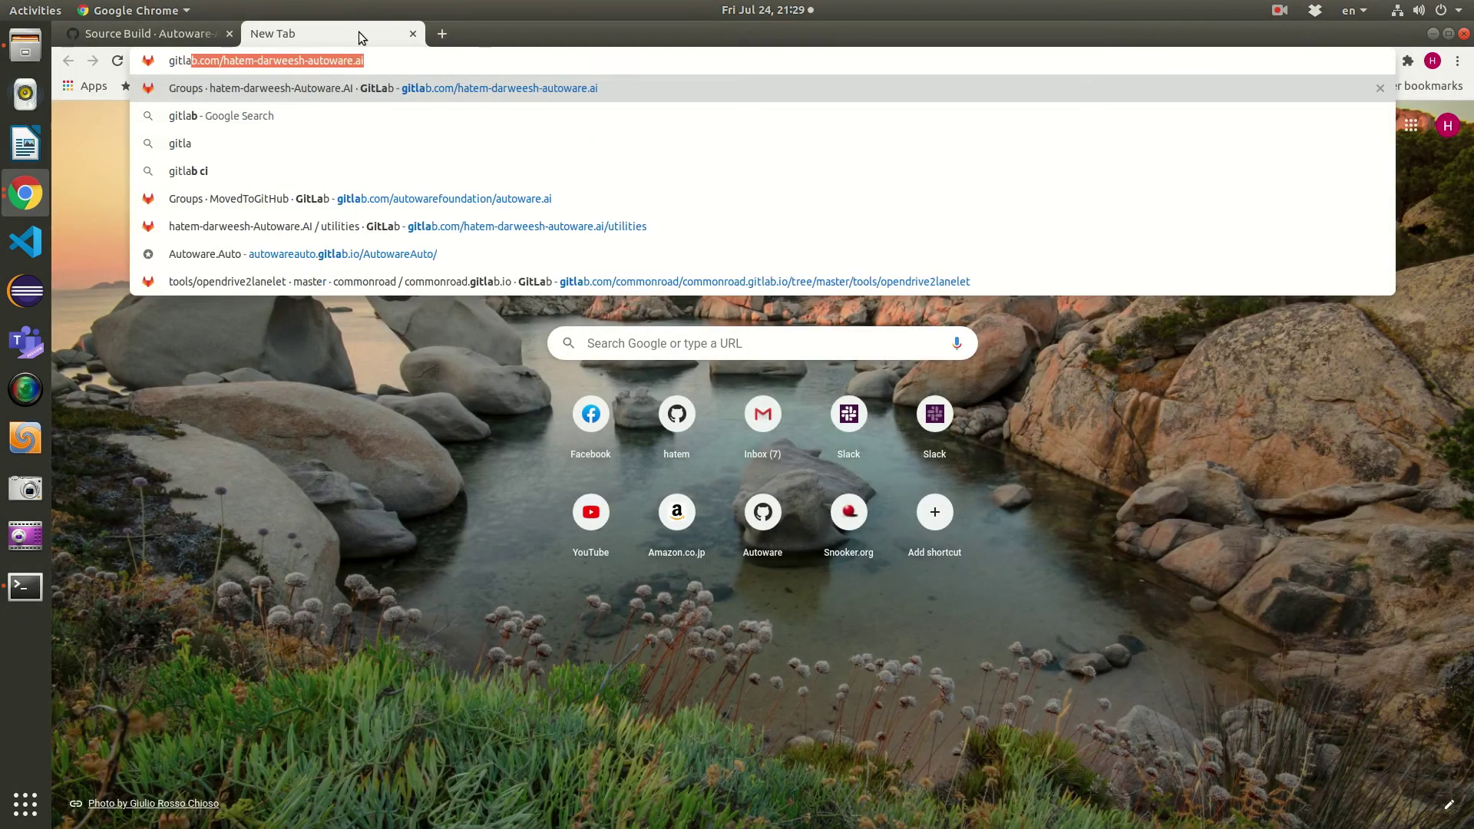
{"action": "key", "text": "Return"}
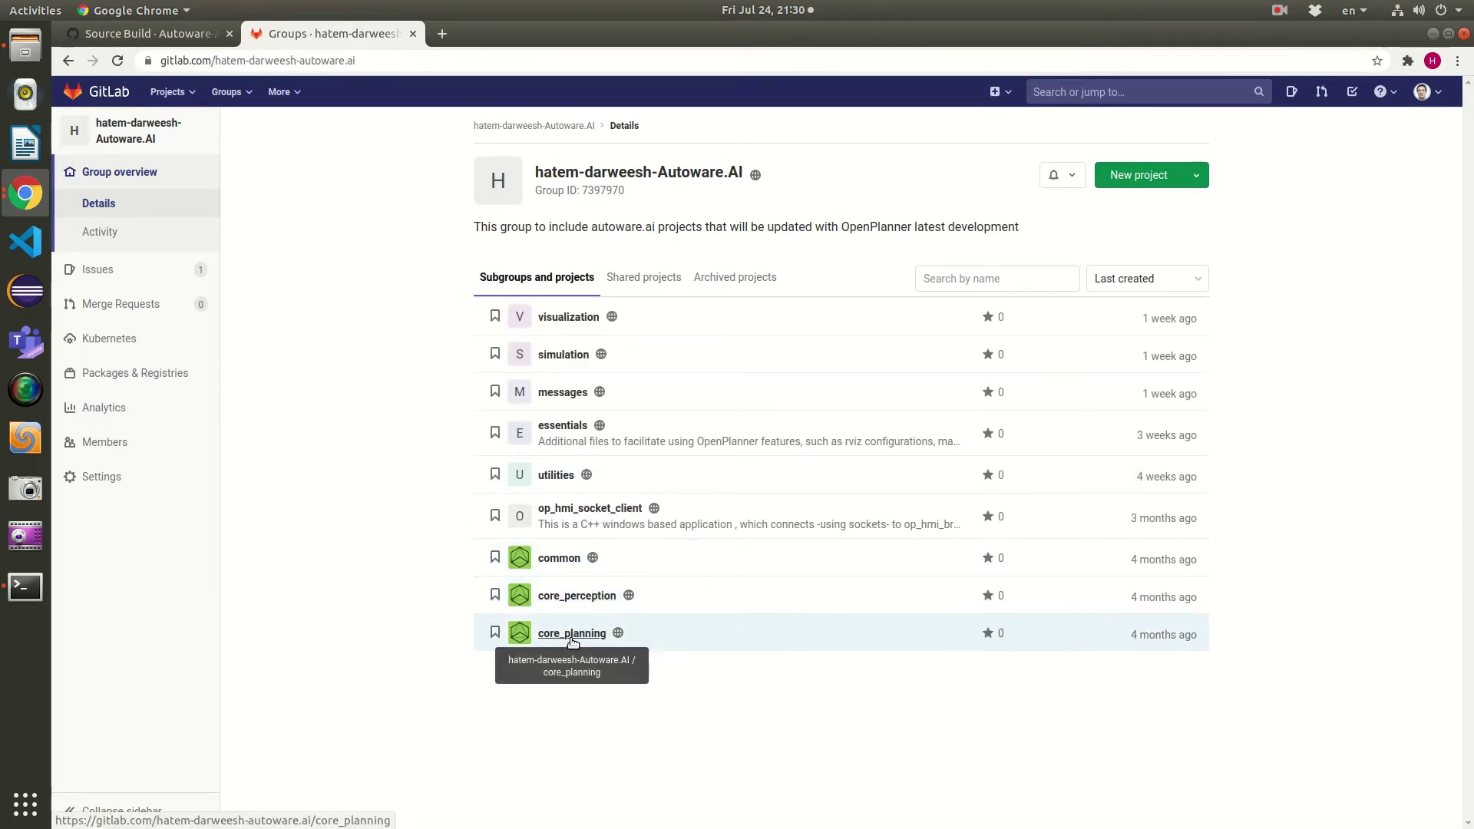
Open the common project and switch its repository view to the openplanner.1.13 branch
{"action": "left_click", "coordinate": [559, 558]}
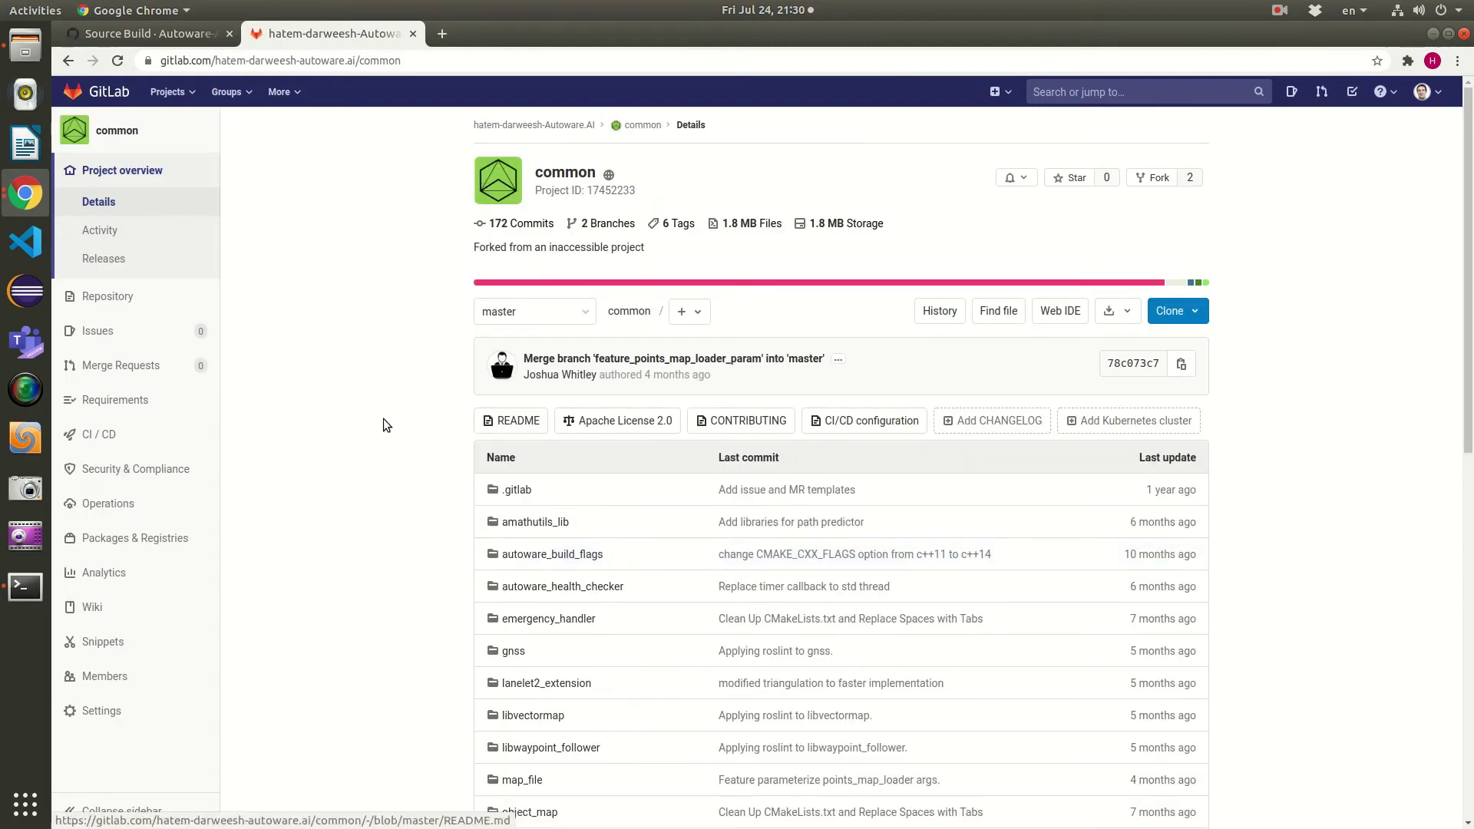
{"action": "left_click", "coordinate": [572, 312]}
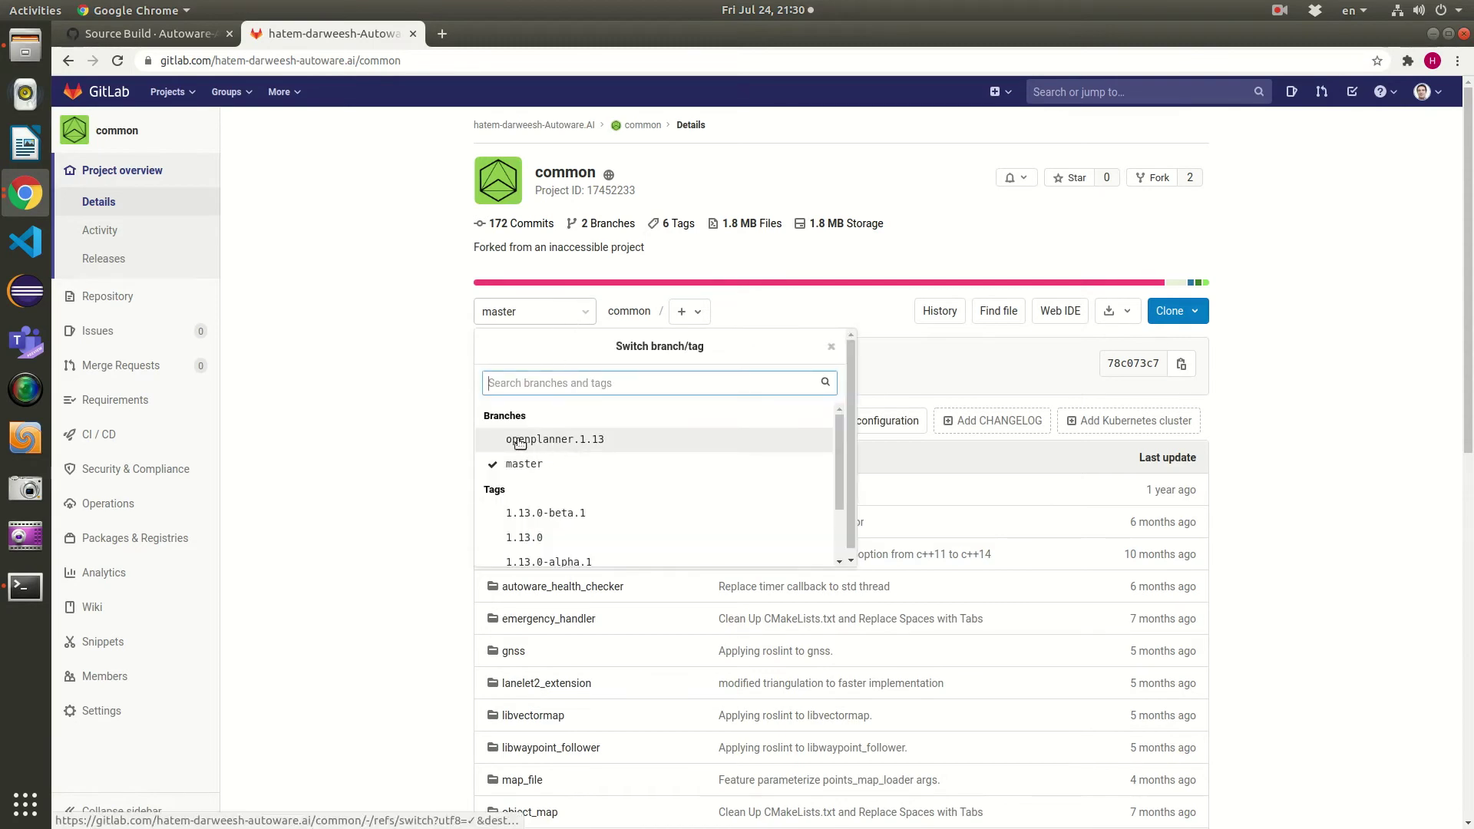
{"action": "left_click", "coordinate": [566, 442]}
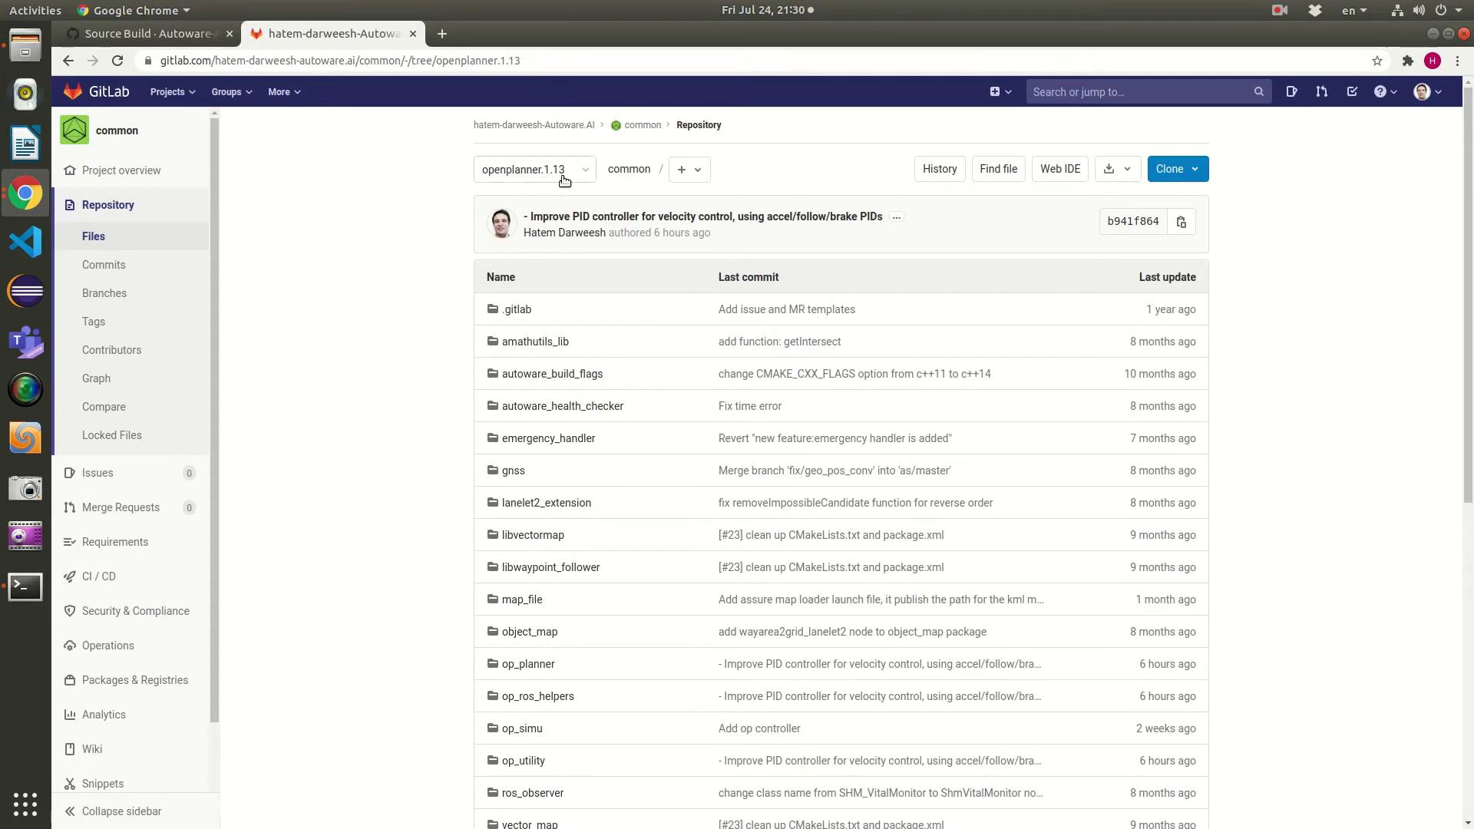
Show the clone addresses of the common repository and highlight the HTTPS one
{"action": "left_click", "coordinate": [1193, 172]}
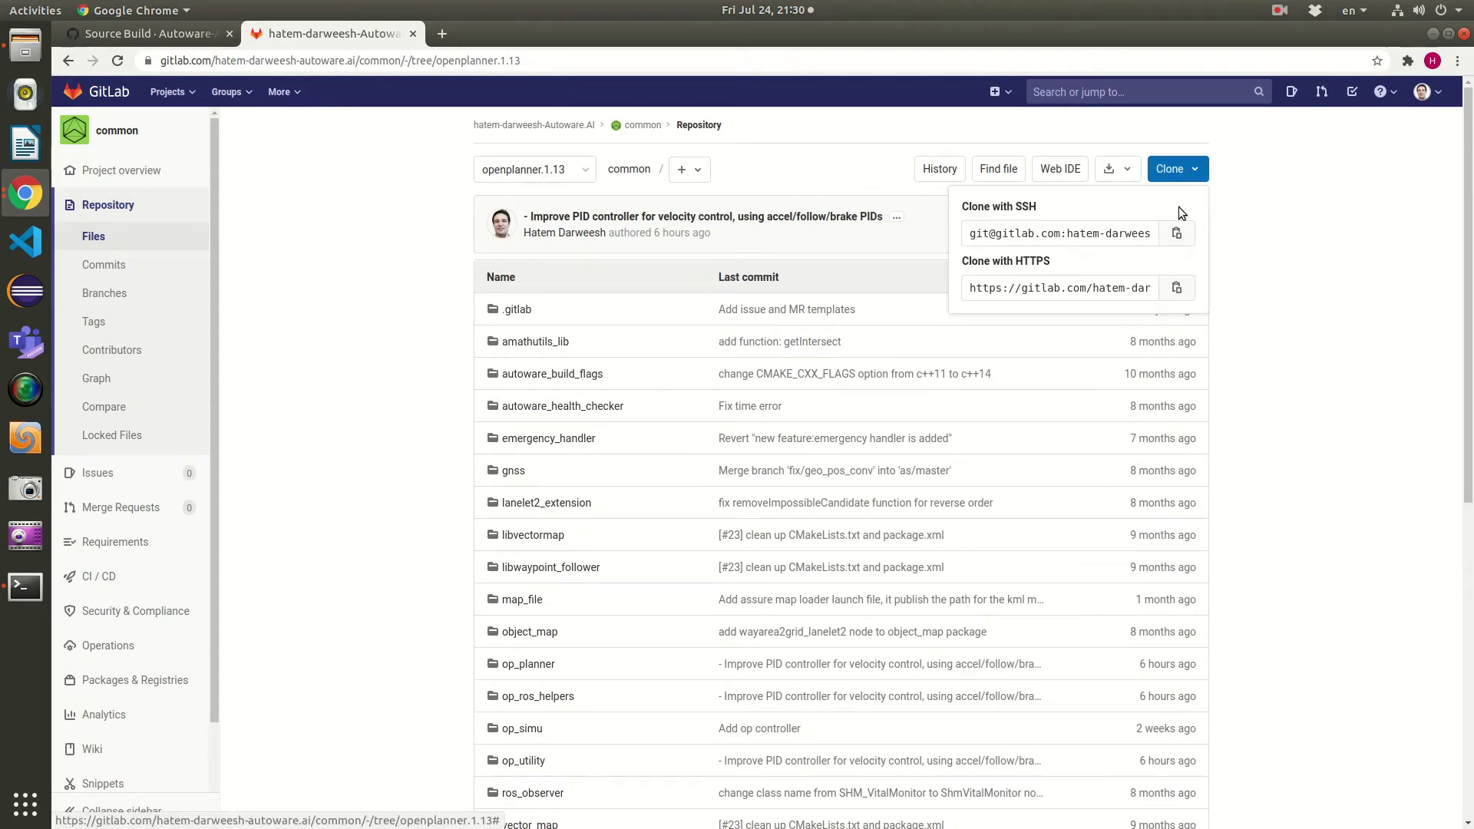
{"action": "left_click", "coordinate": [1090, 288]}
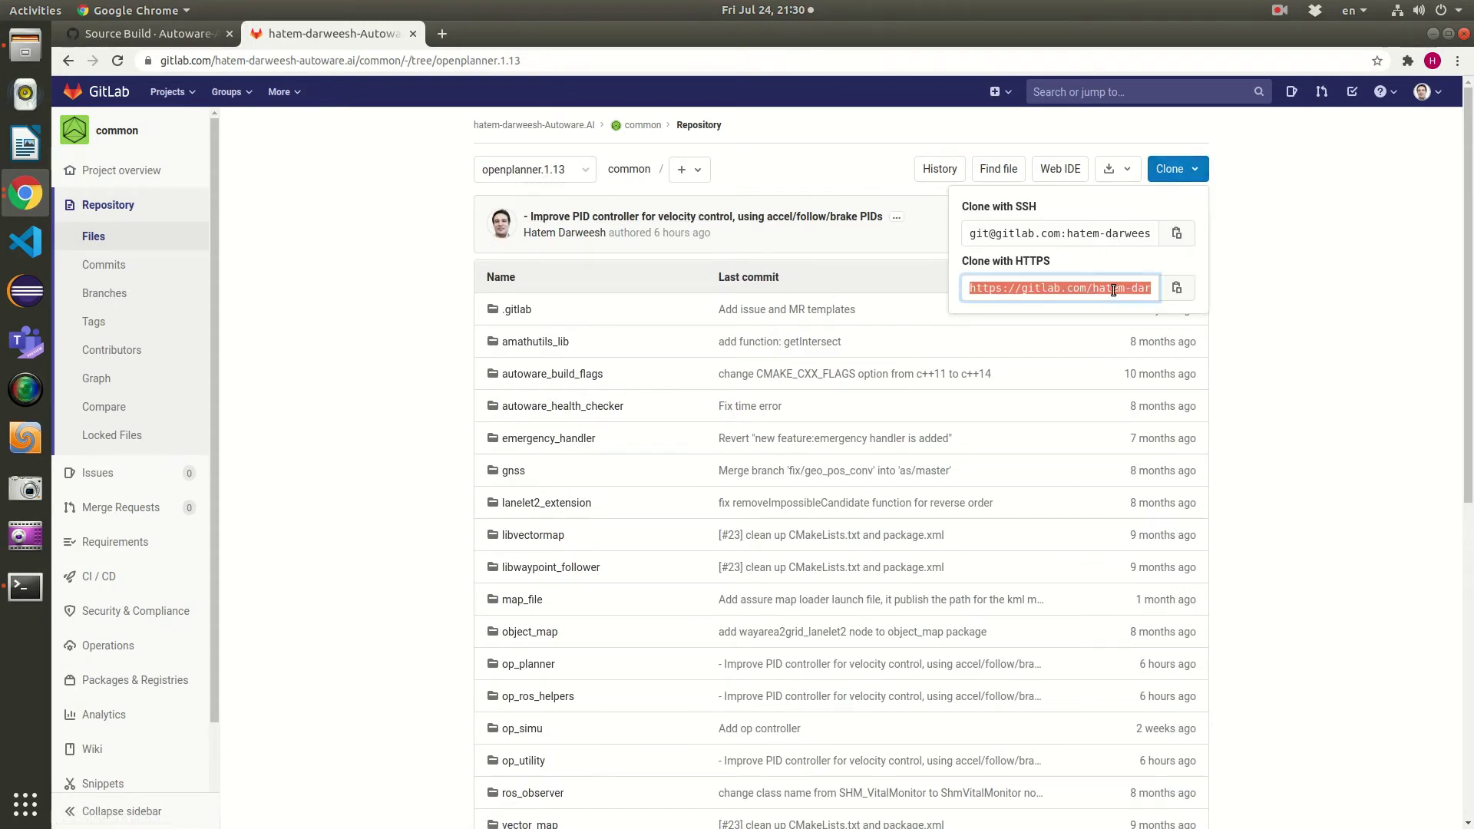
{"action": "left_click", "coordinate": [1429, 232]}
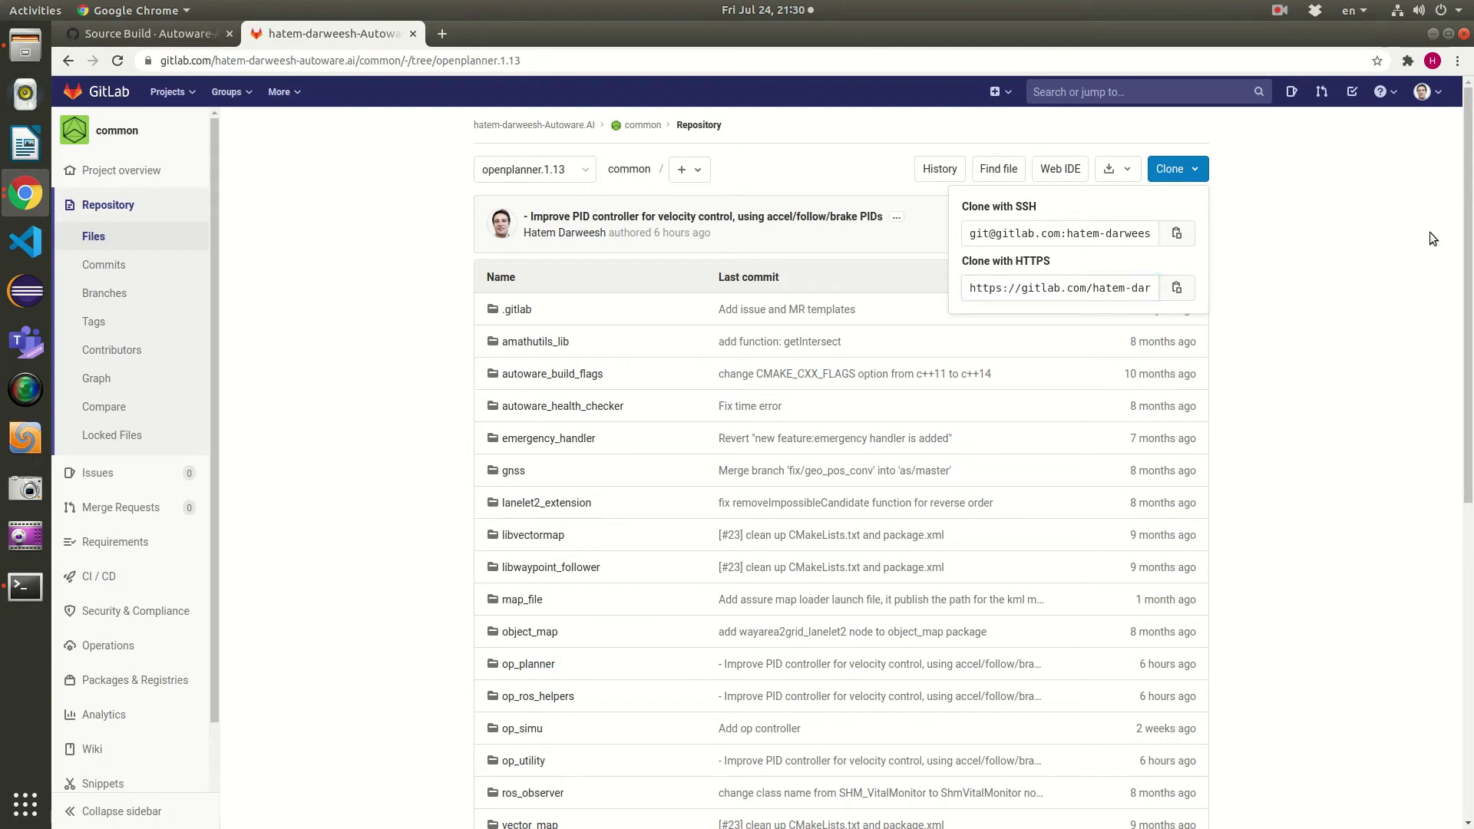
Switch to the terminal and enter git remote set-url origin at the prompt without running it
{"action": "left_click", "coordinate": [1432, 34]}
{"action": "type", "text": "git"}
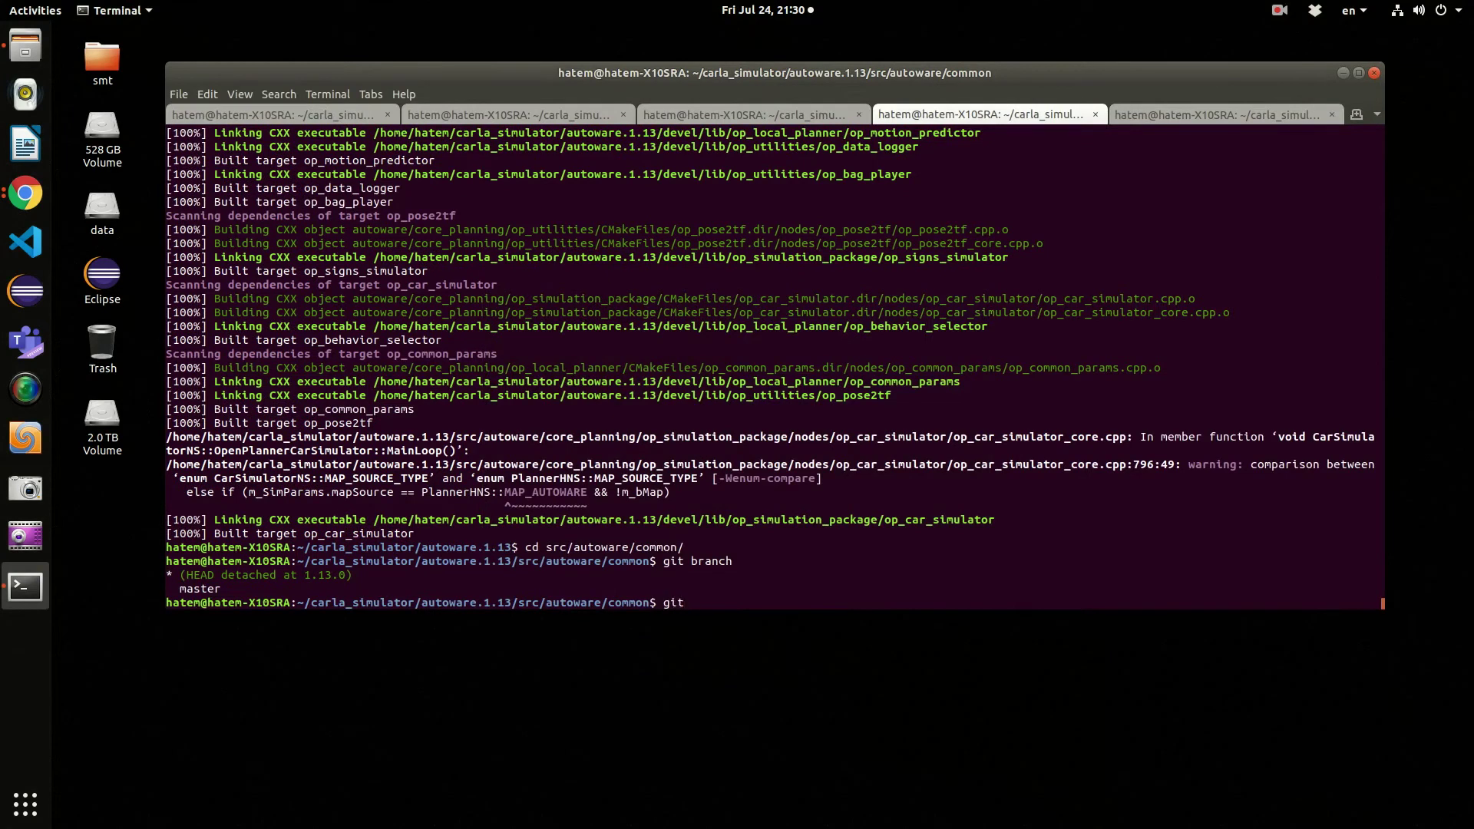
{"action": "type", "text": " set"}
{"action": "key", "text": "BackSpace"}
{"action": "key", "text": "BackSpace"}
{"action": "key", "text": "BackSpace"}
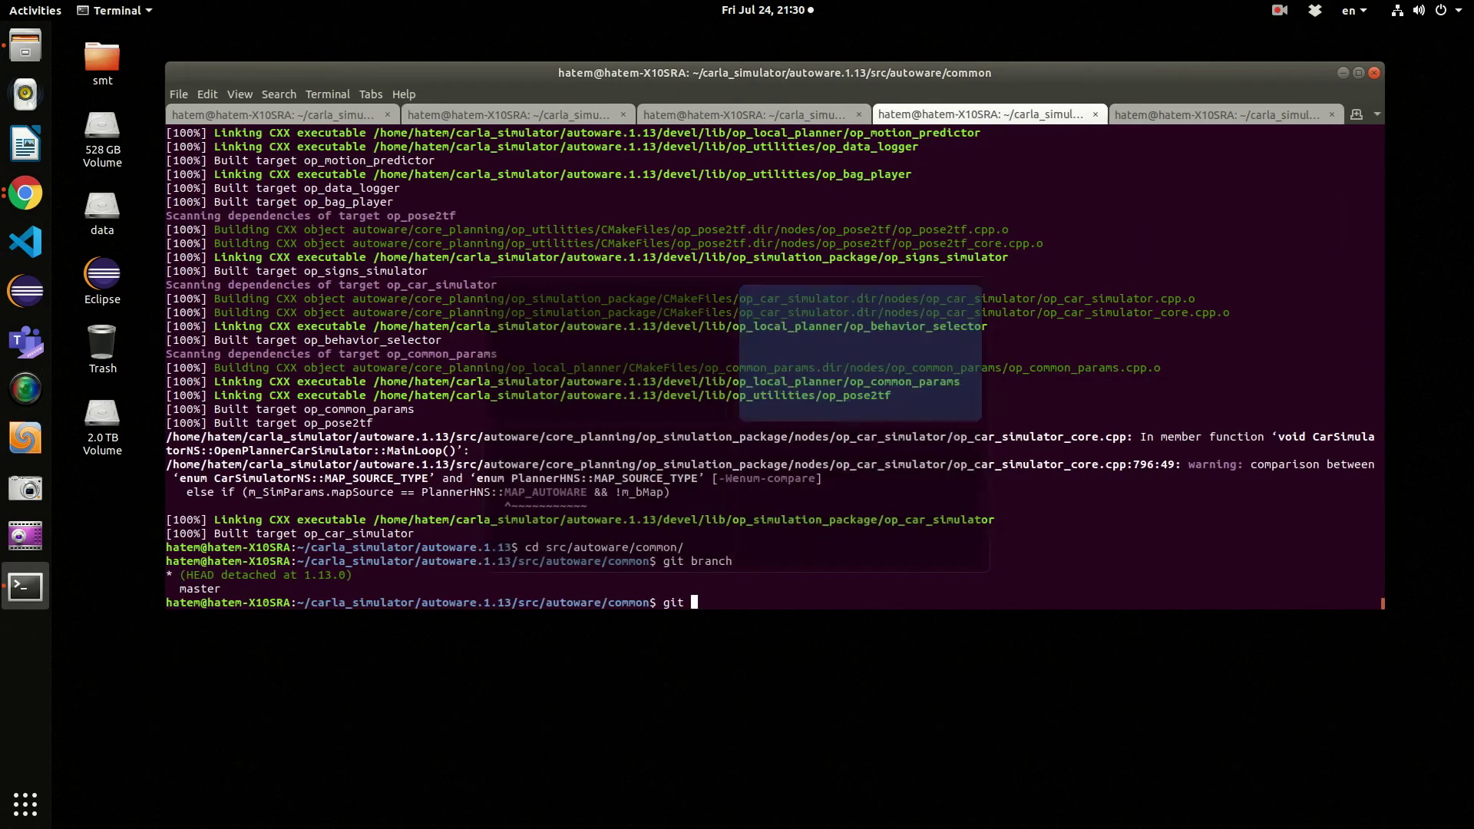
{"action": "type", "text": "remote set-url origin"}
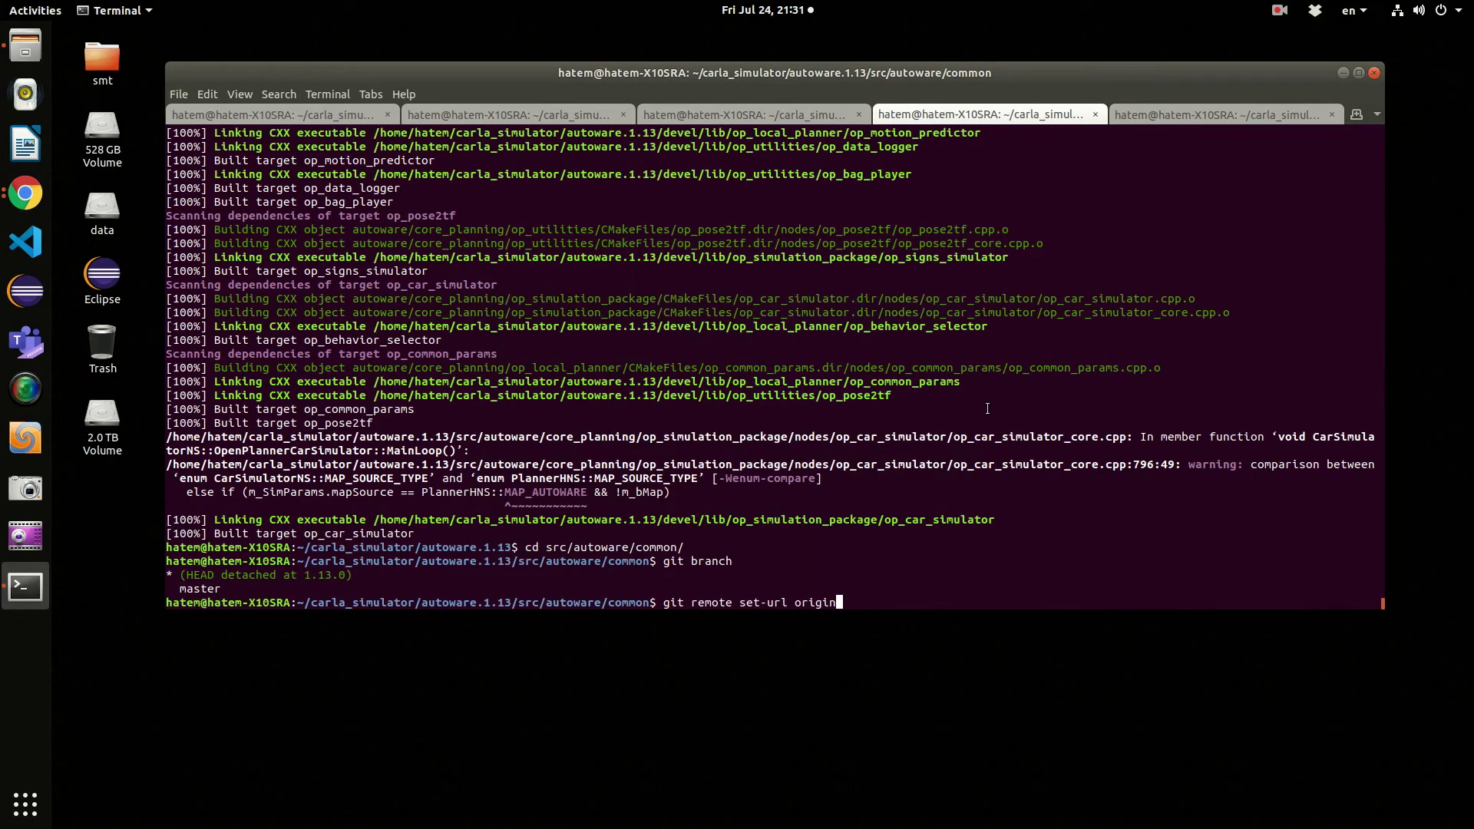
{"action": "key", "text": "BackSpace"}
{"action": "key", "text": "BackSpace"}
{"action": "key", "text": "BackSpace"}
{"action": "key", "text": "BackSpace"}
{"action": "key", "text": "BackSpace"}
{"action": "key", "text": "BackSpace"}
{"action": "type", "text": "origin"}
{"action": "type", "text": "git remote set-url origin"}
{"action": "key", "text": "BackSpace"}
{"action": "key", "text": "BackSpace"}
{"action": "key", "text": "BackSpace"}
{"action": "key", "text": "BackSpace"}
{"action": "key", "text": "BackSpace"}
{"action": "key", "text": "BackSpace"}
{"action": "key", "text": "BackSpace"}
{"action": "key", "text": "BackSpace"}
{"action": "key", "text": "BackSpace"}
{"action": "key", "text": "BackSpace"}
{"action": "key", "text": "BackSpace"}
{"action": "key", "text": "BackSpace"}
{"action": "key", "text": "BackSpace"}
{"action": "key", "text": "BackSpace"}
{"action": "key", "text": "BackSpace"}
{"action": "key", "text": "BackSpace"}
{"action": "key", "text": "BackSpace"}
{"action": "key", "text": "BackSpace"}
{"action": "key", "text": "BackSpace"}
{"action": "key", "text": "BackSpace"}
{"action": "key", "text": "BackSpace"}
{"action": "key", "text": "BackSpace"}
{"action": "key", "text": "BackSpace"}
{"action": "key", "text": "BackSpace"}
Copy the common repository's HTTPS clone URL from GitLab, append it to the git remote set-url origin command and run it
{"action": "key", "text": "alt+Tab"}
{"action": "left_click", "coordinate": [1175, 168]}
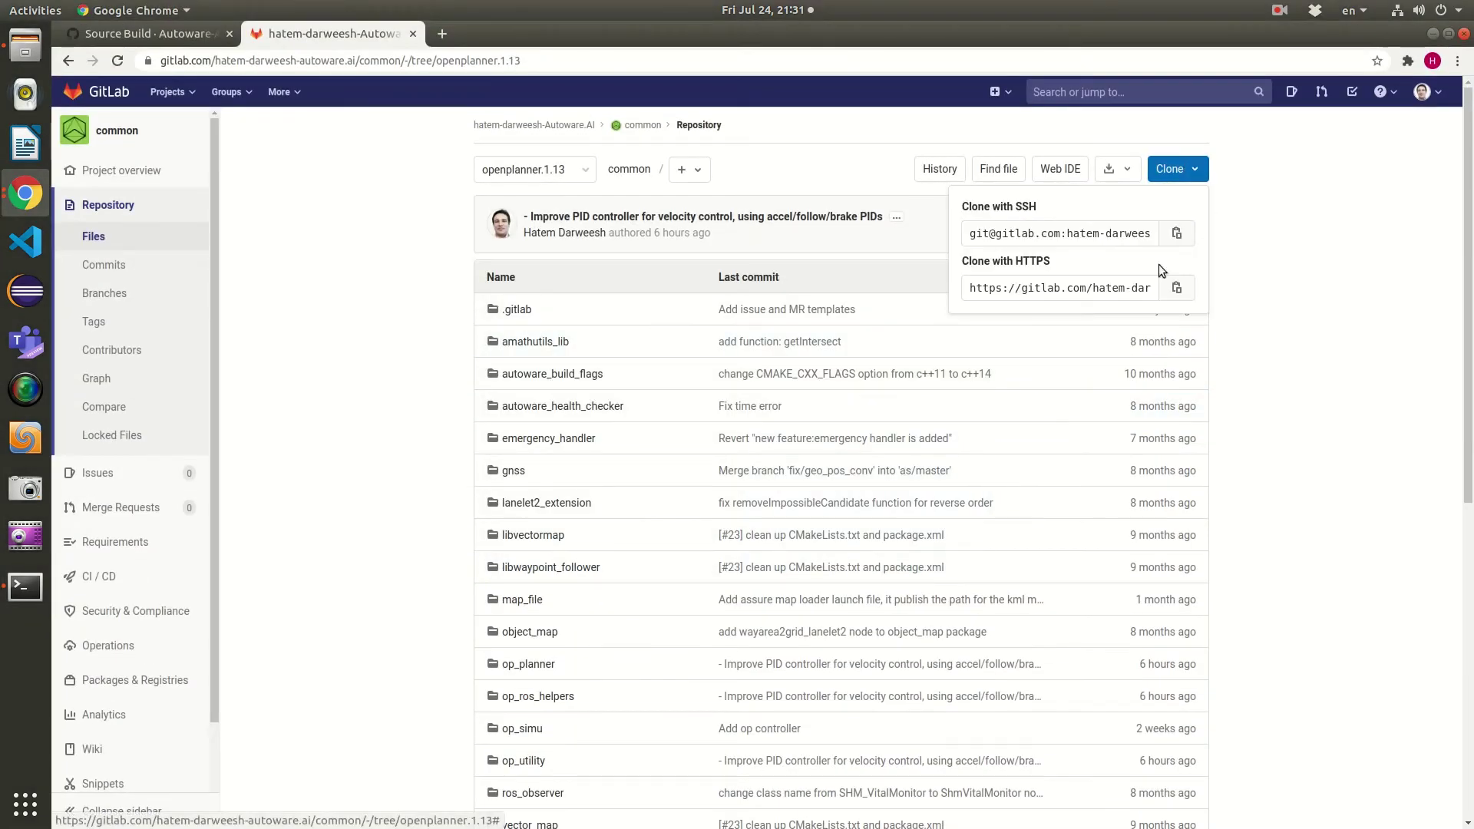
{"action": "left_click", "coordinate": [1098, 287]}
{"action": "key", "text": "ctrl+c"}
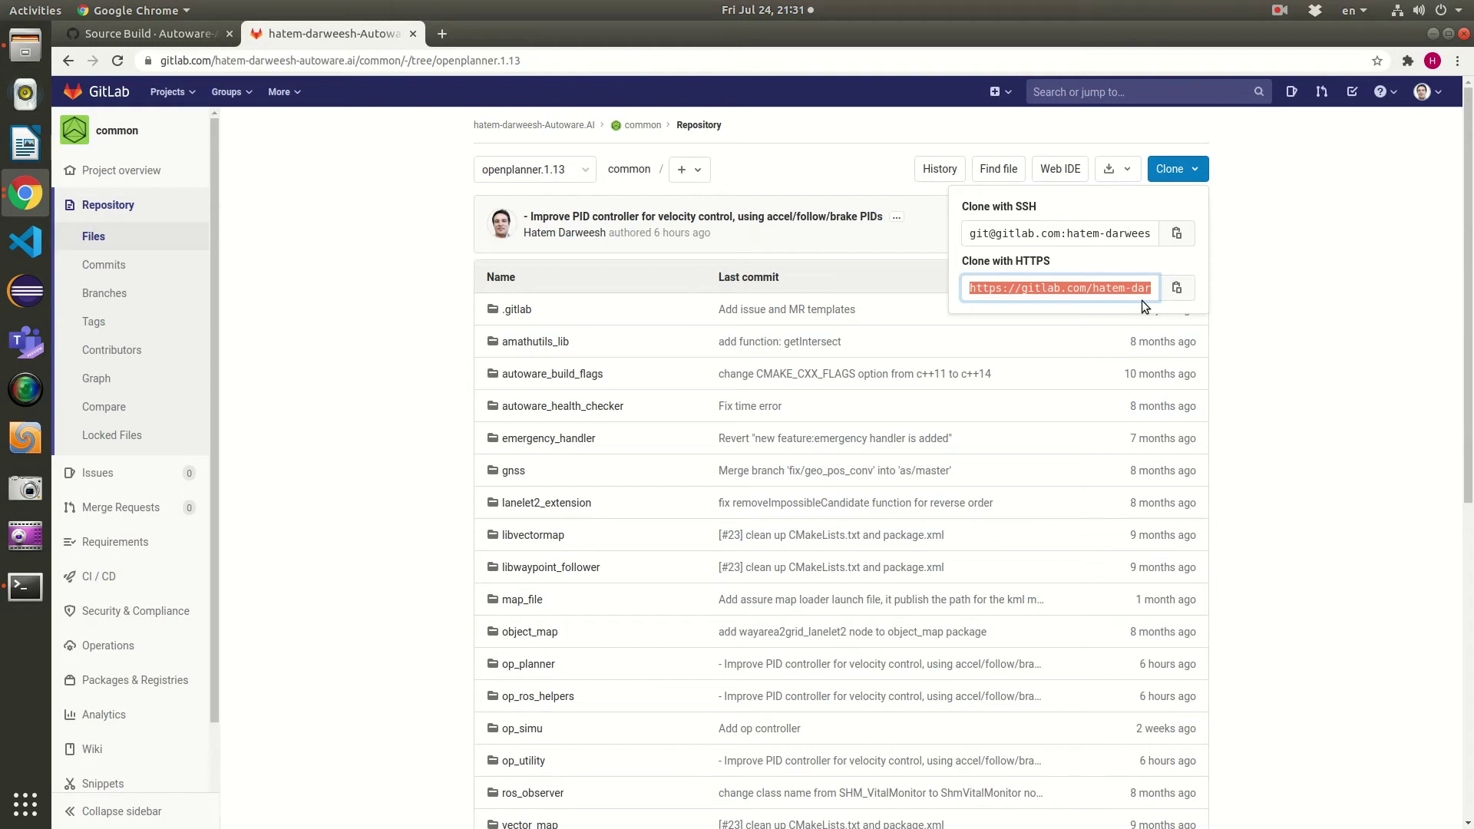
{"action": "key", "text": "alt+Tab"}
{"action": "key", "text": "ctrl+shift+v"}
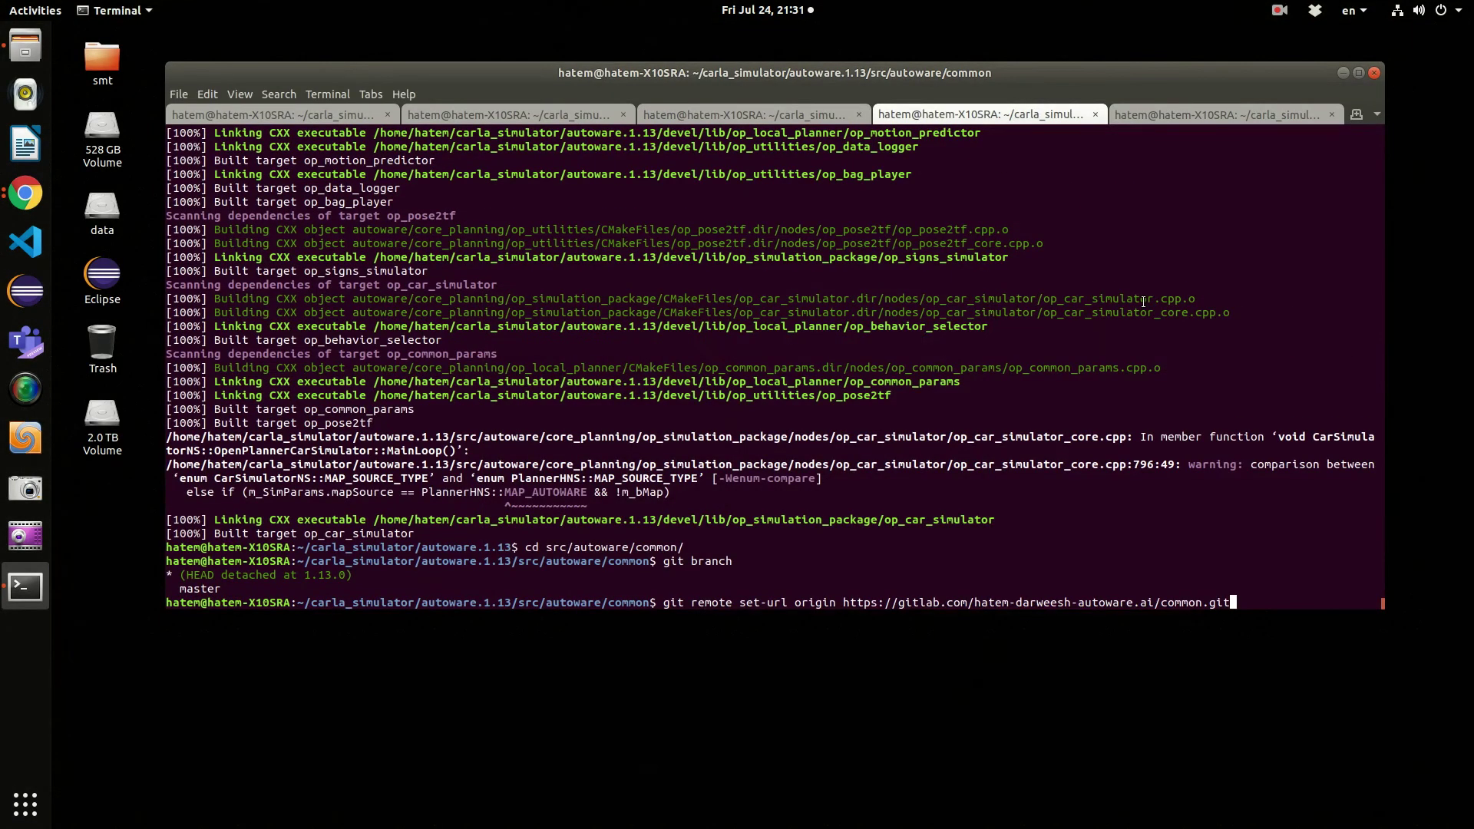
{"action": "key", "text": "Return"}
Check the common repository's remote addresses with git remote -v and list its branches
{"action": "type", "text": "git "}
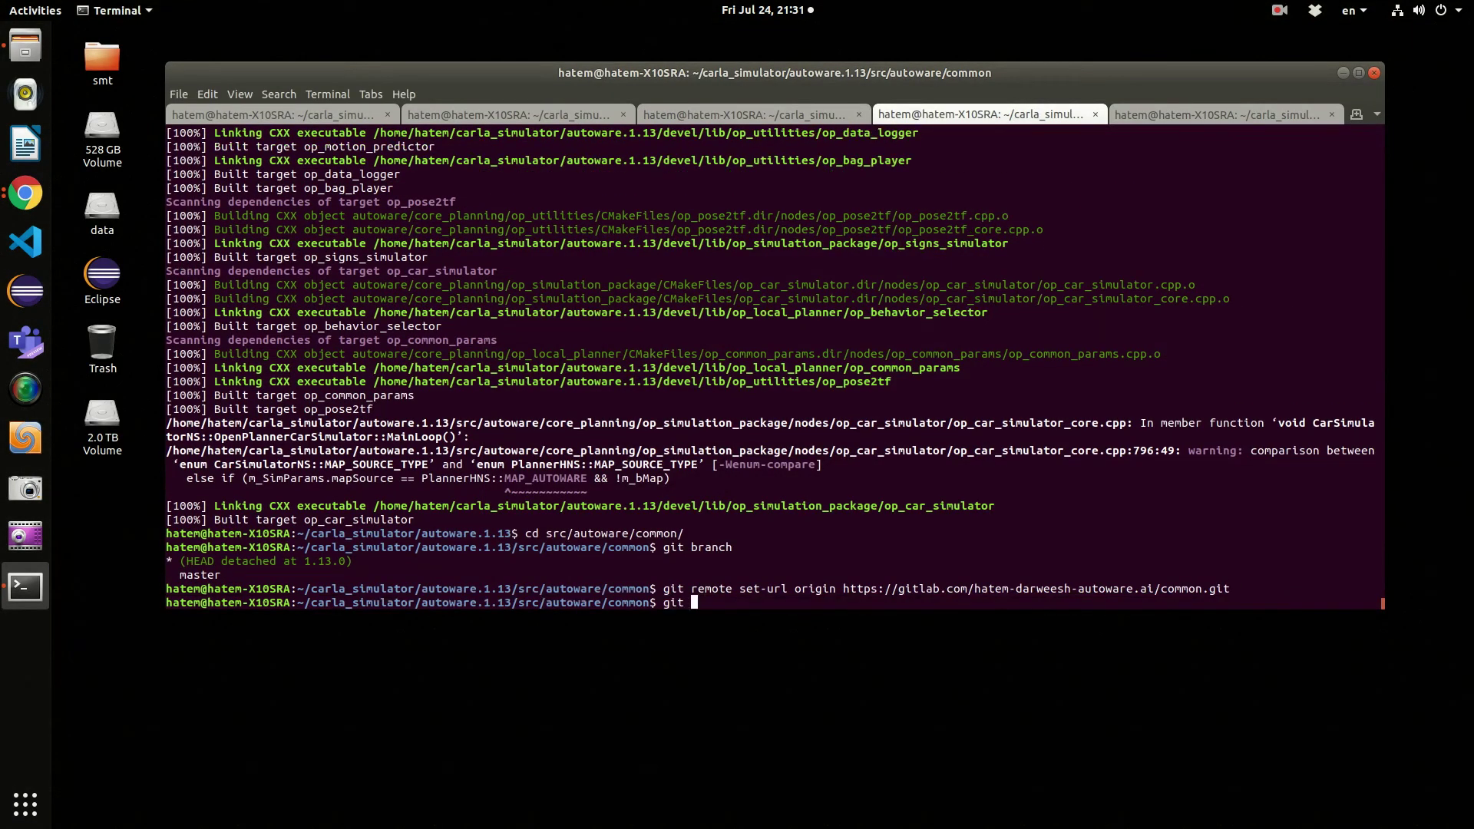
{"action": "type", "text": "remote -v"}
{"action": "key", "text": "Return"}
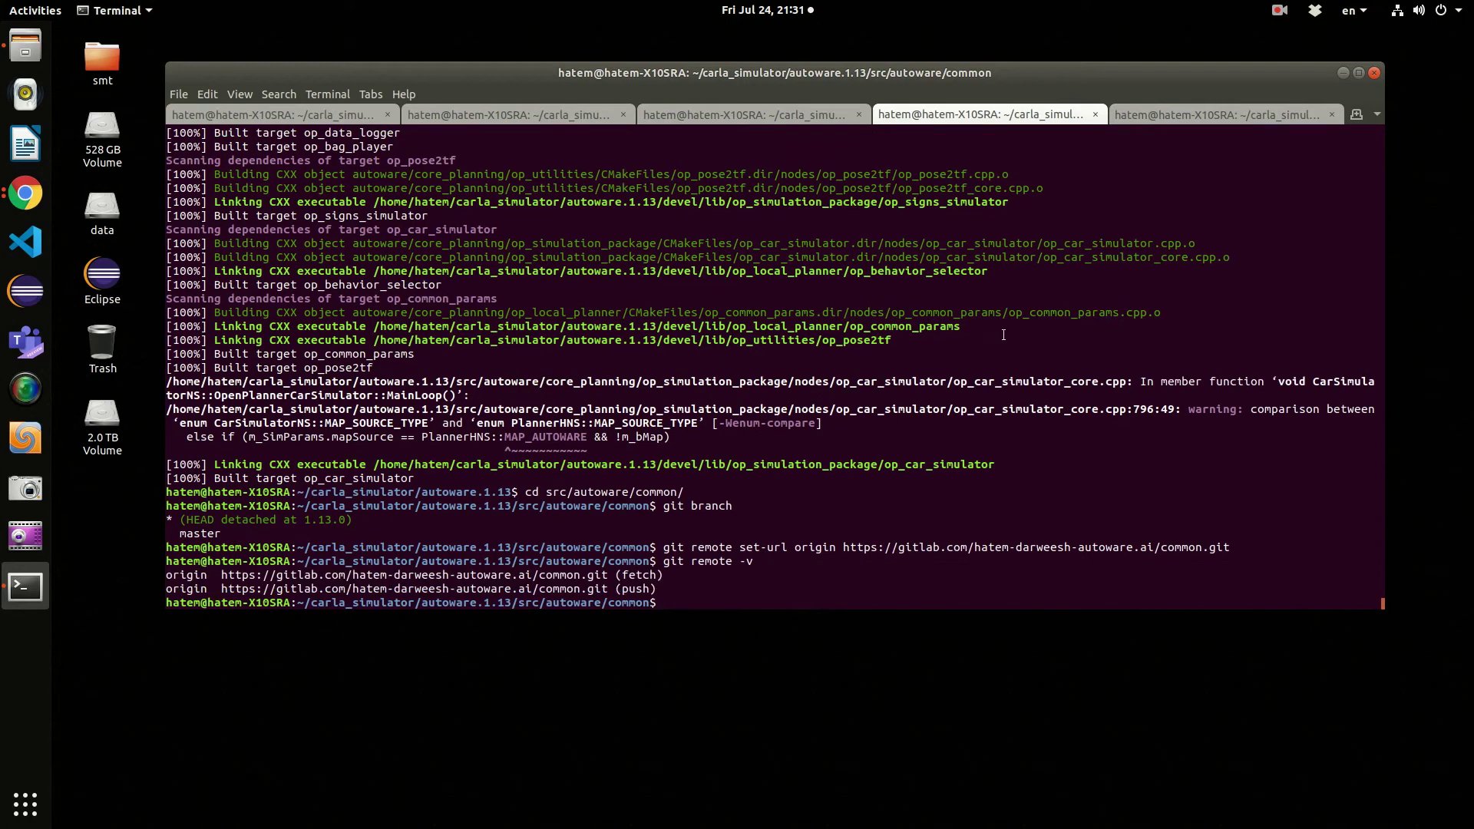
{"action": "type", "text": "git branch"}
{"action": "key", "text": "Return"}
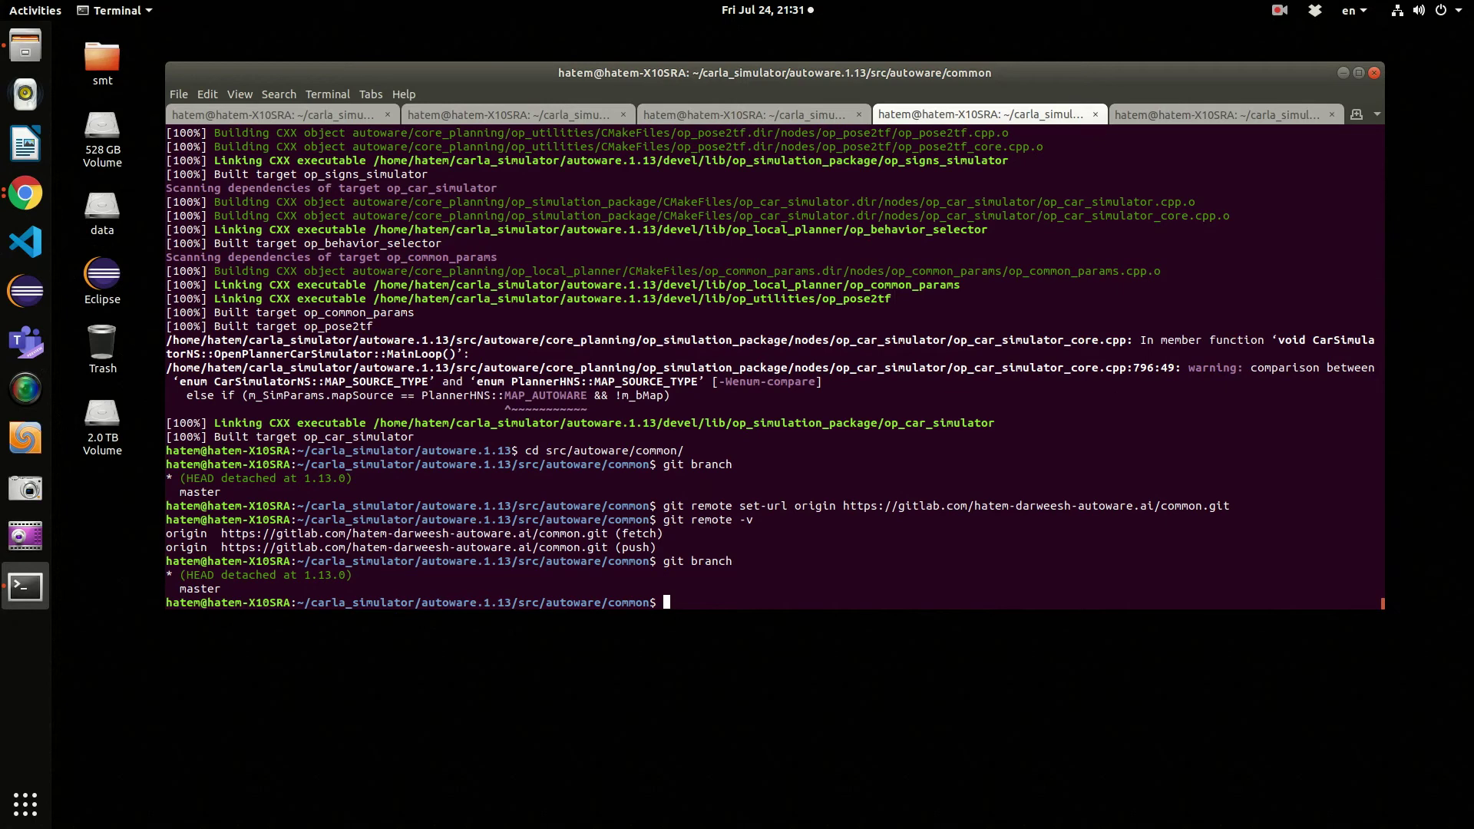
Run git pull in the common folder to fetch from the new remote, and list the local branches again
{"action": "type", "text": "git pull"}
{"action": "key", "text": "Return"}
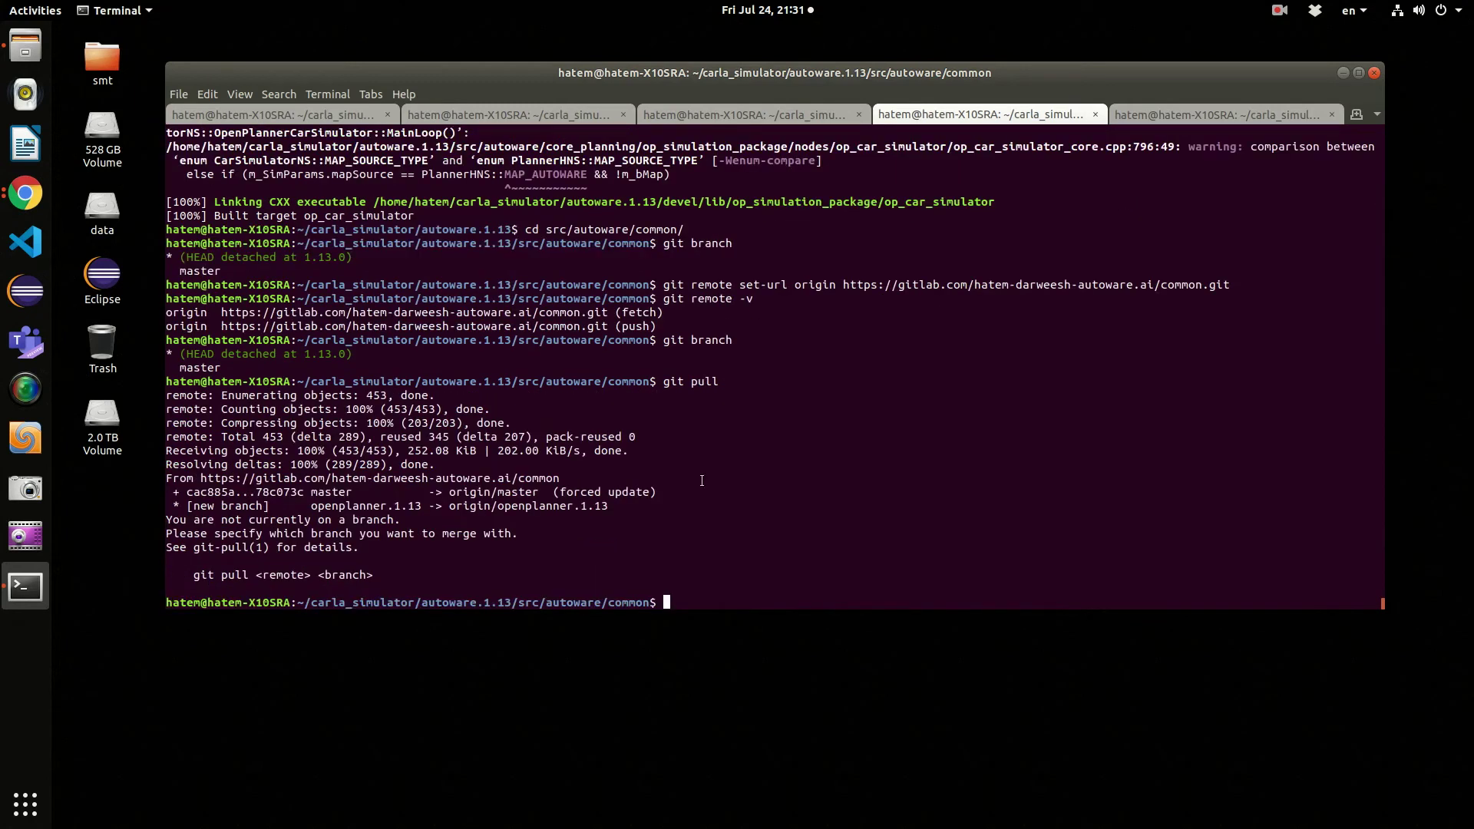
{"action": "left_click_drag", "start_coordinate": [315, 506], "coordinate": [387, 506]}
{"action": "left_click", "coordinate": [713, 564]}
{"action": "type", "text": "git branch"}
{"action": "key", "text": "Return"}
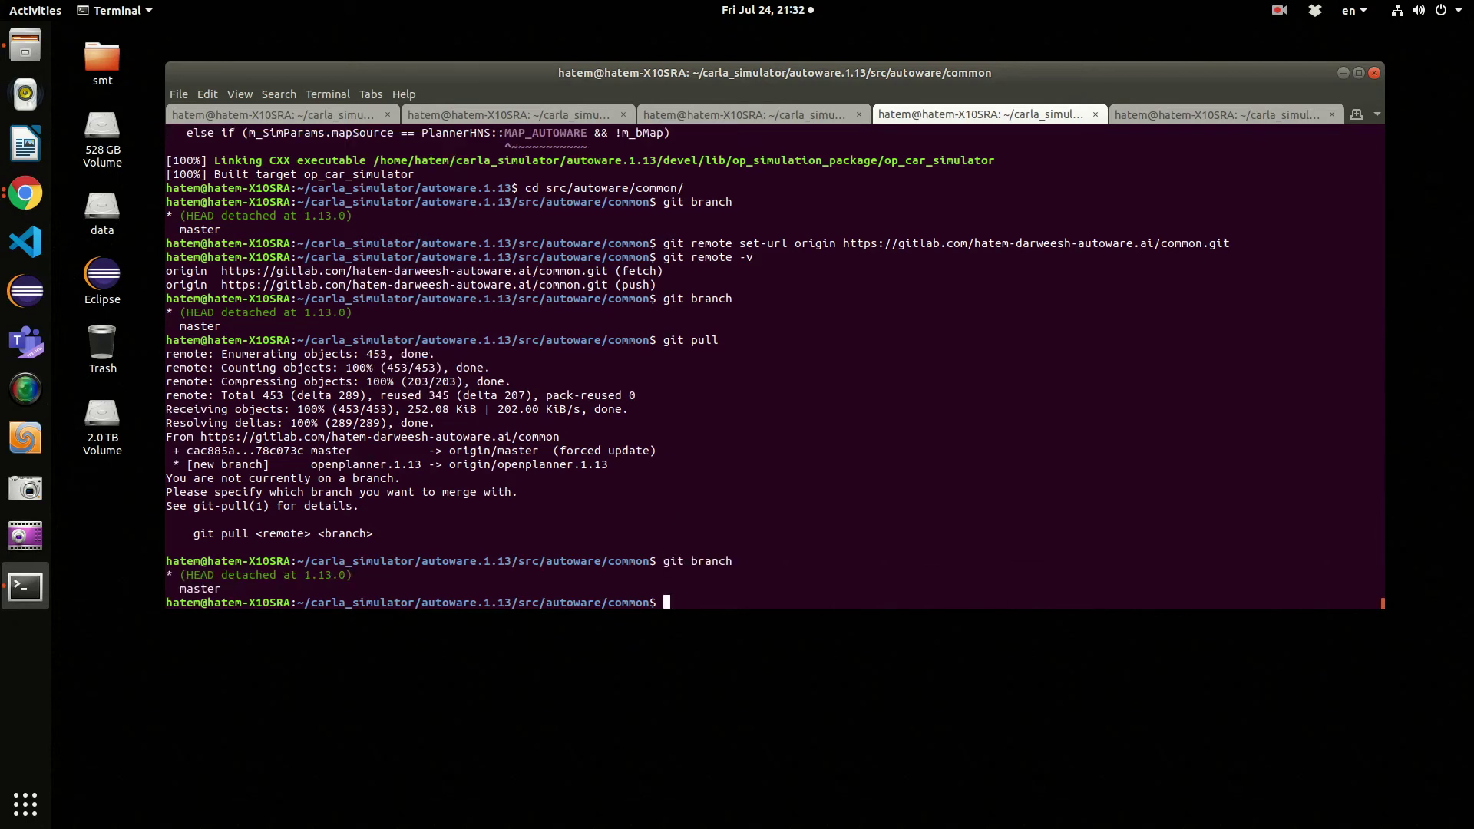
Check out the openplanner.1.13 branch in common and verify the active branch with git branch
{"action": "type", "text": "git checkout openplanner.1.13"}
{"action": "key", "text": "Return"}
{"action": "type", "text": "git branch"}
{"action": "key", "text": "Return"}
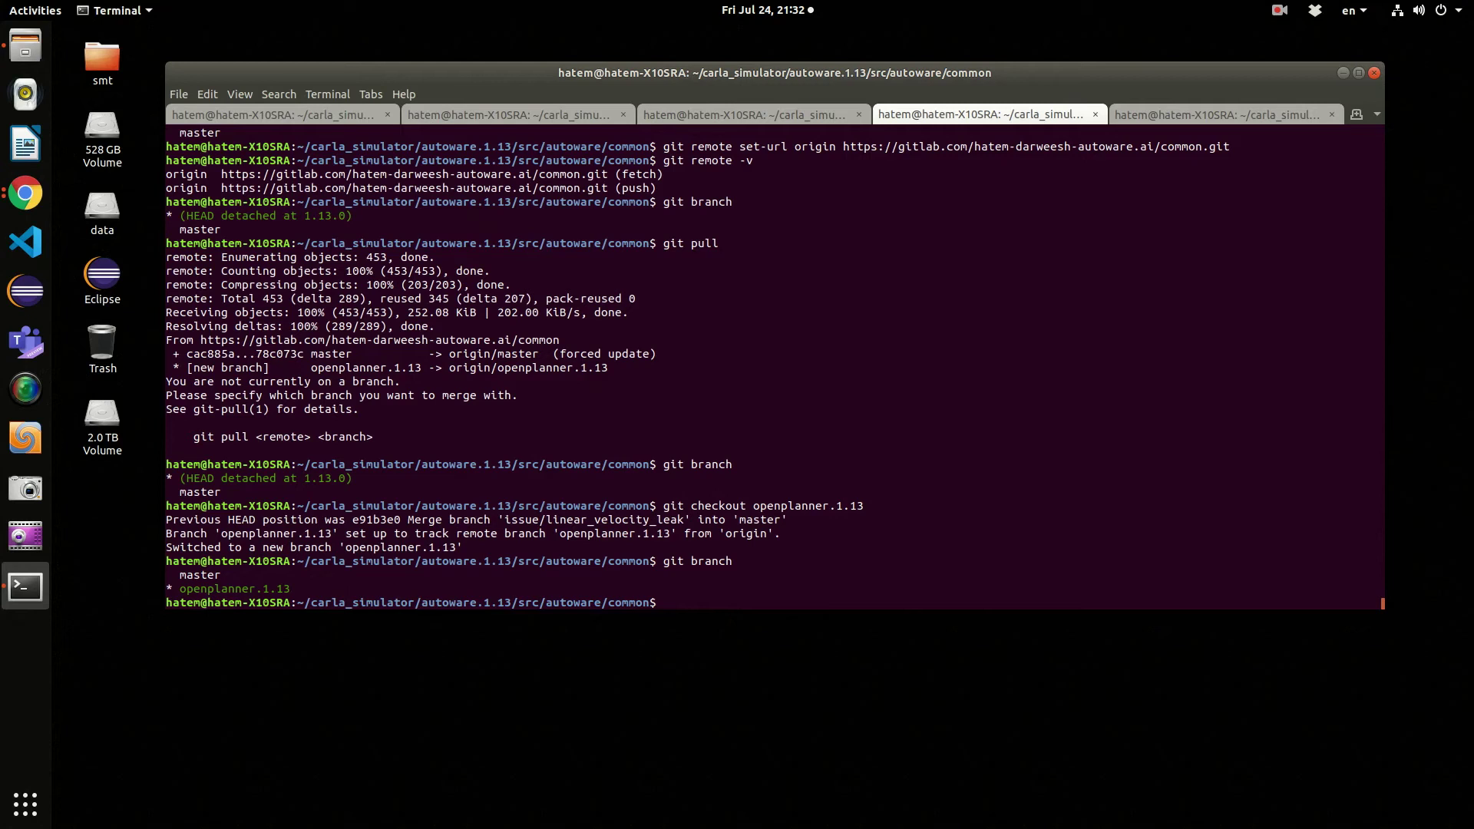
Go up to the src/autoware folder, list its contents and point out the core_planning folder
{"action": "type", "text": "cd .."}
{"action": "key", "text": "Return"}
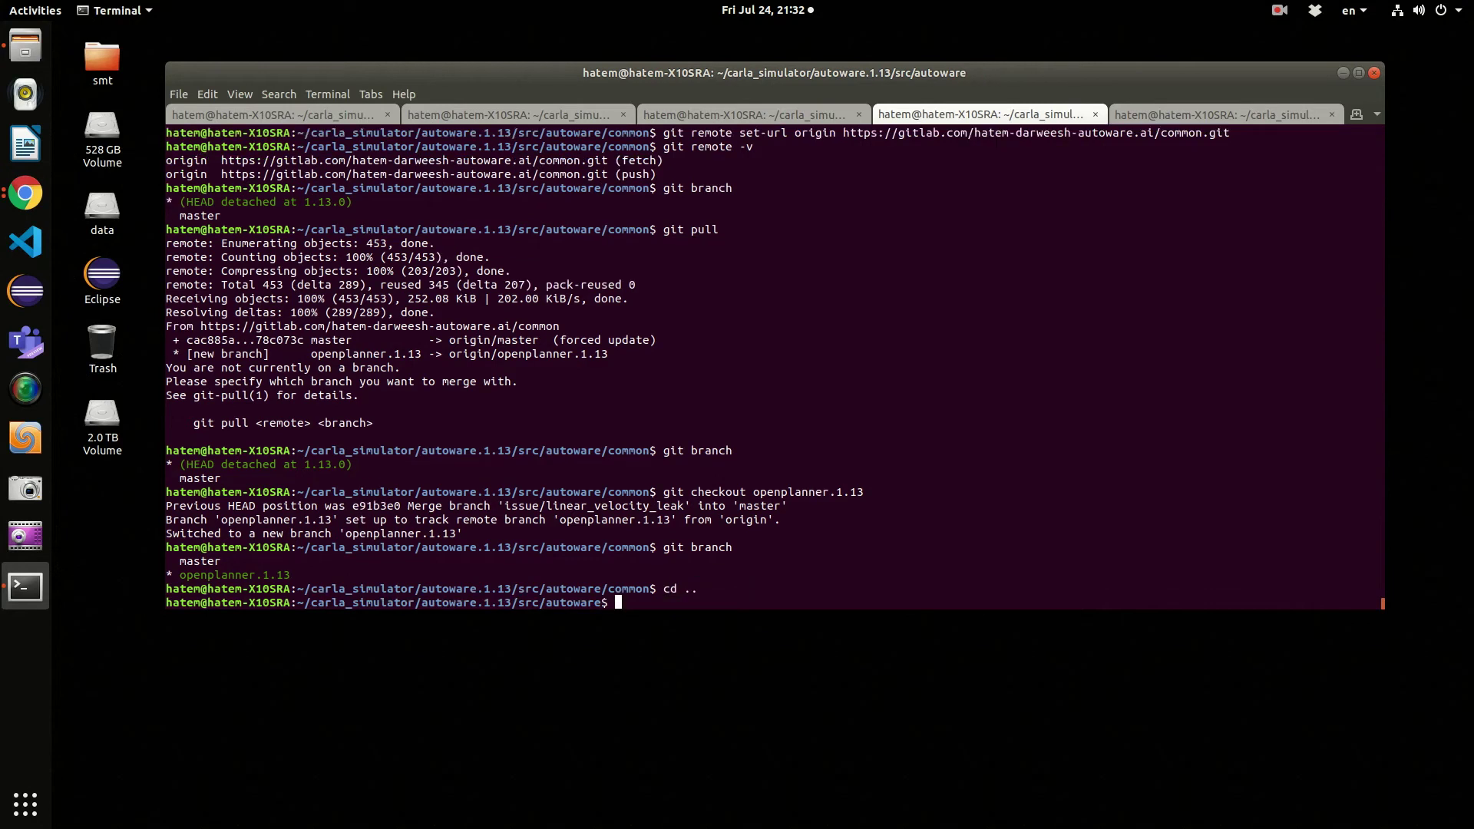
{"action": "type", "text": "ls"}
{"action": "key", "text": "Return"}
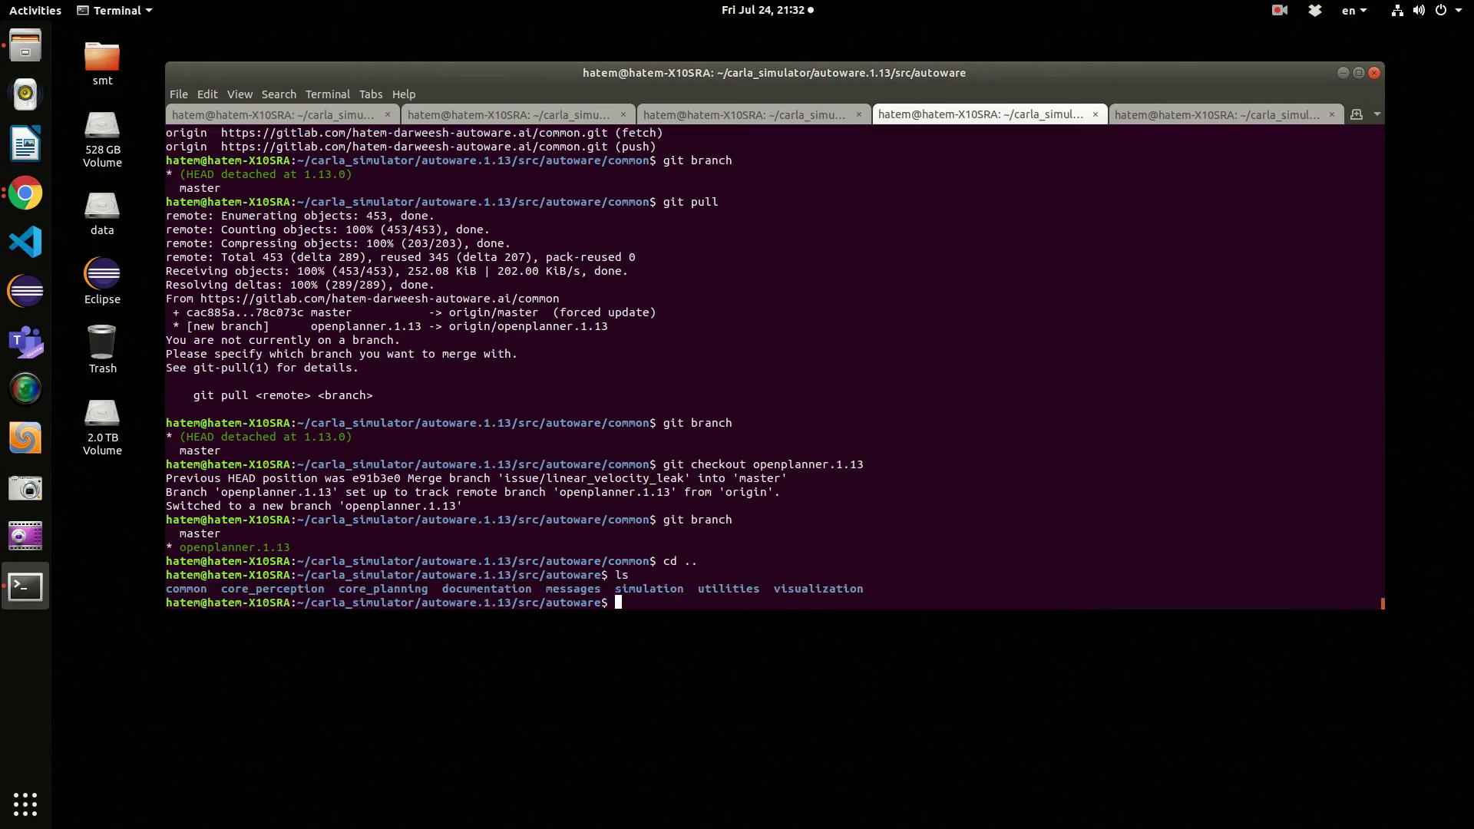
{"action": "double_click", "coordinate": [391, 589]}
{"action": "left_click", "coordinate": [444, 568]}
{"action": "left_click", "coordinate": [1279, 11]}
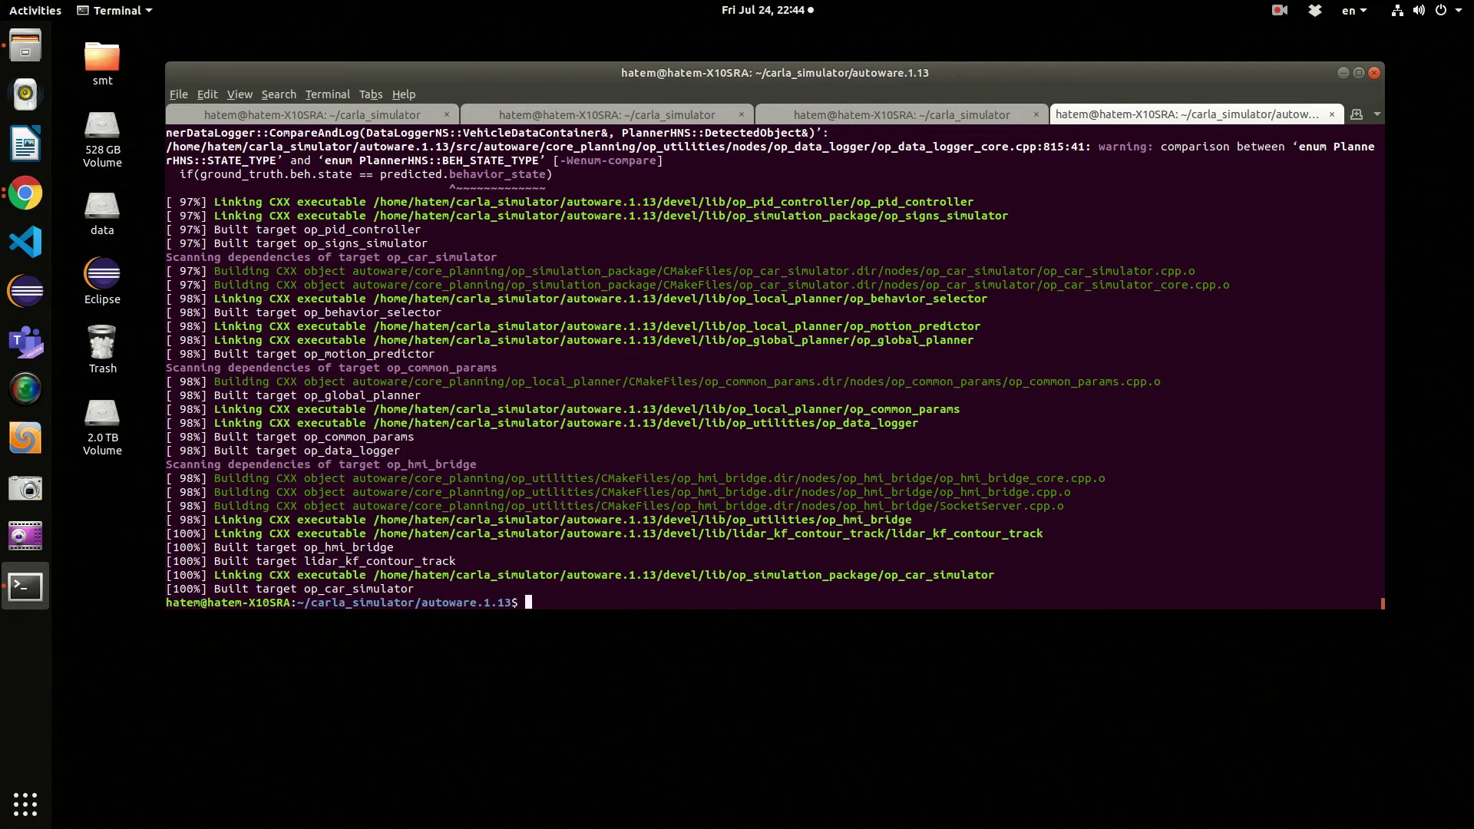
Switch to the file manager, select the CARLA_0.9.6 folder in carla_simulator and move the window lower to uncover the browser
{"action": "left_click", "coordinate": [25, 46]}
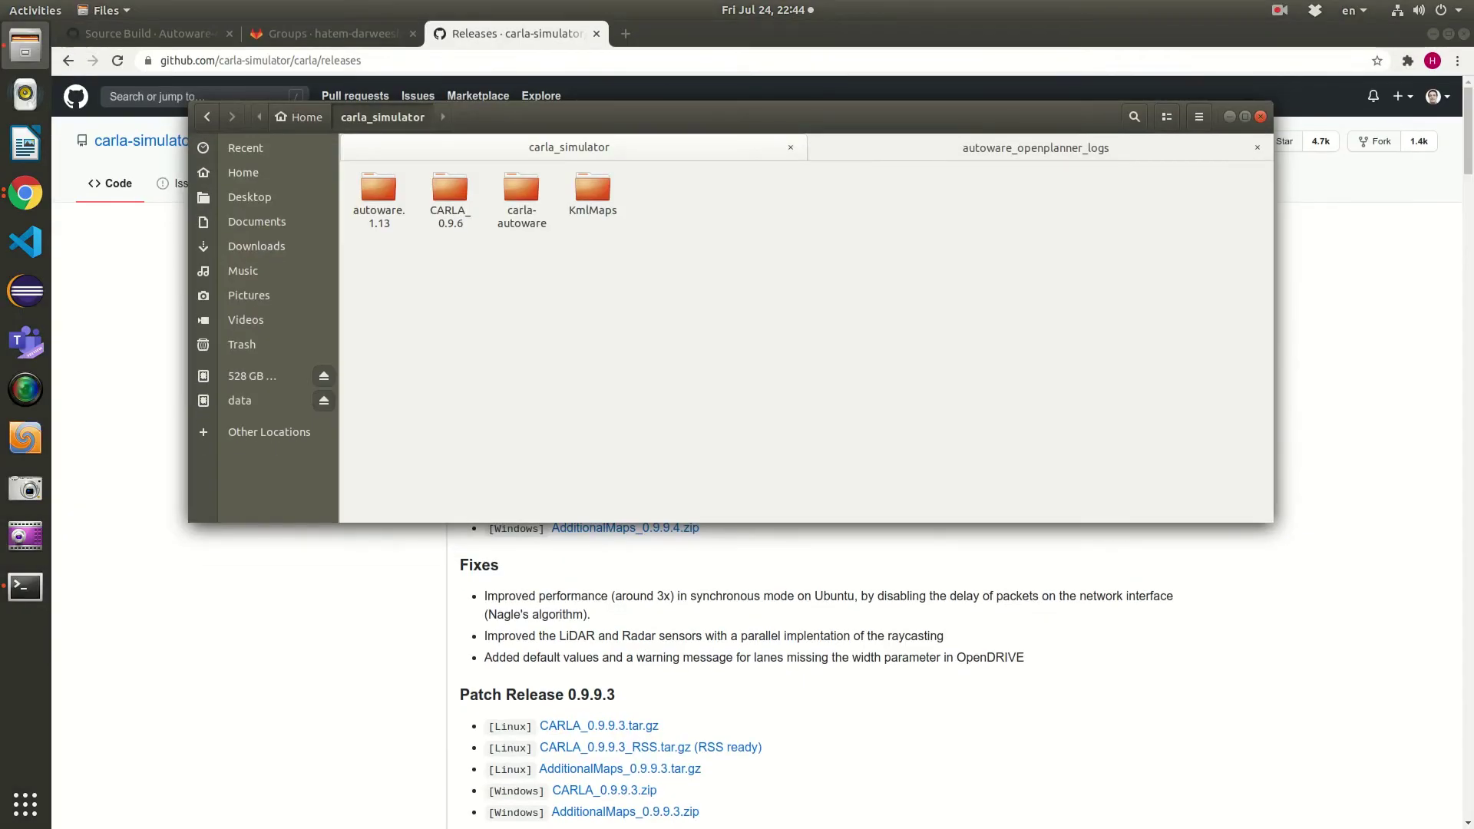
{"action": "left_click", "coordinate": [450, 196]}
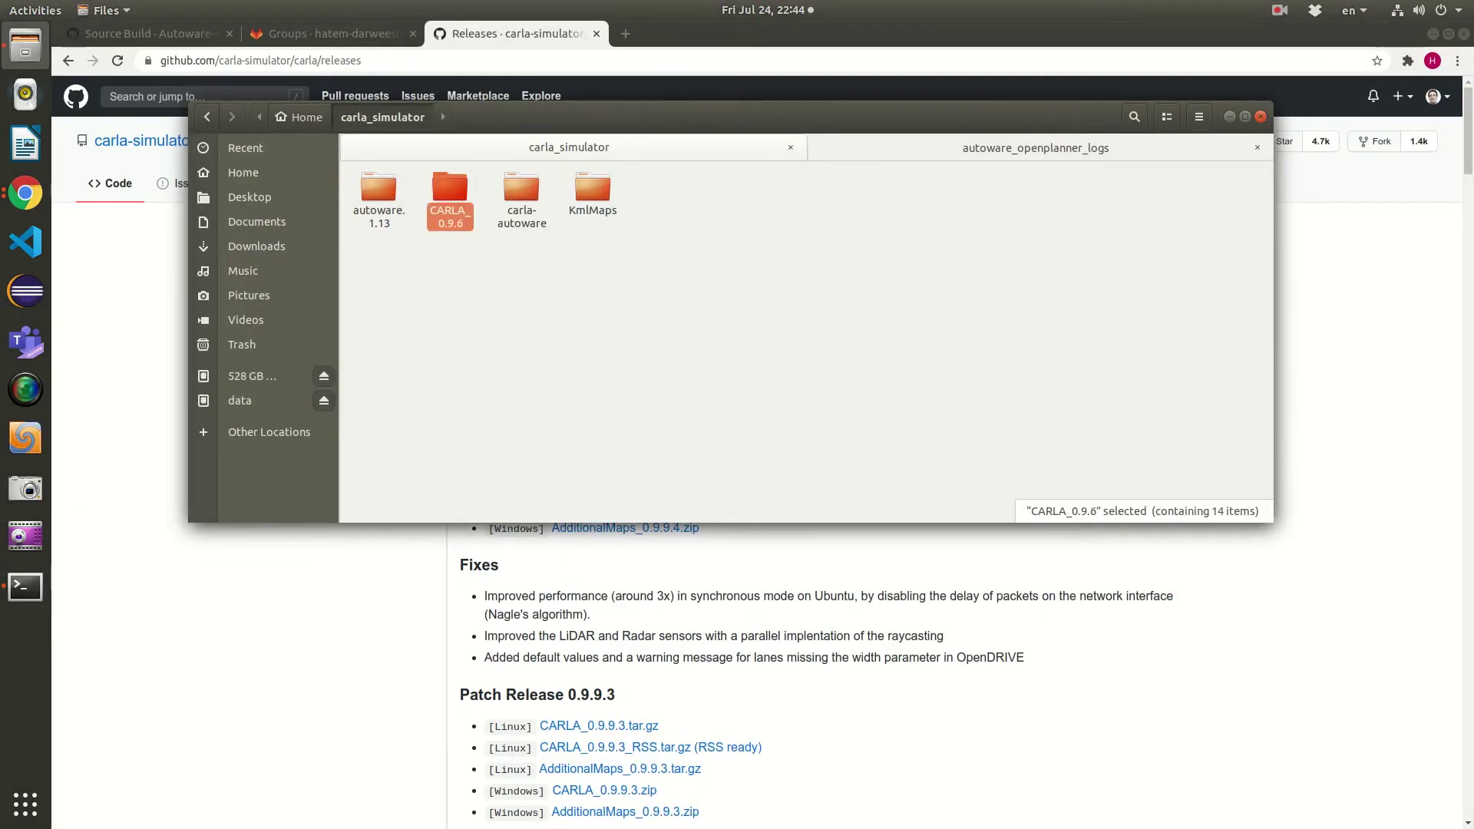
{"action": "left_click_drag", "start_coordinate": [682, 111], "coordinate": [678, 255]}
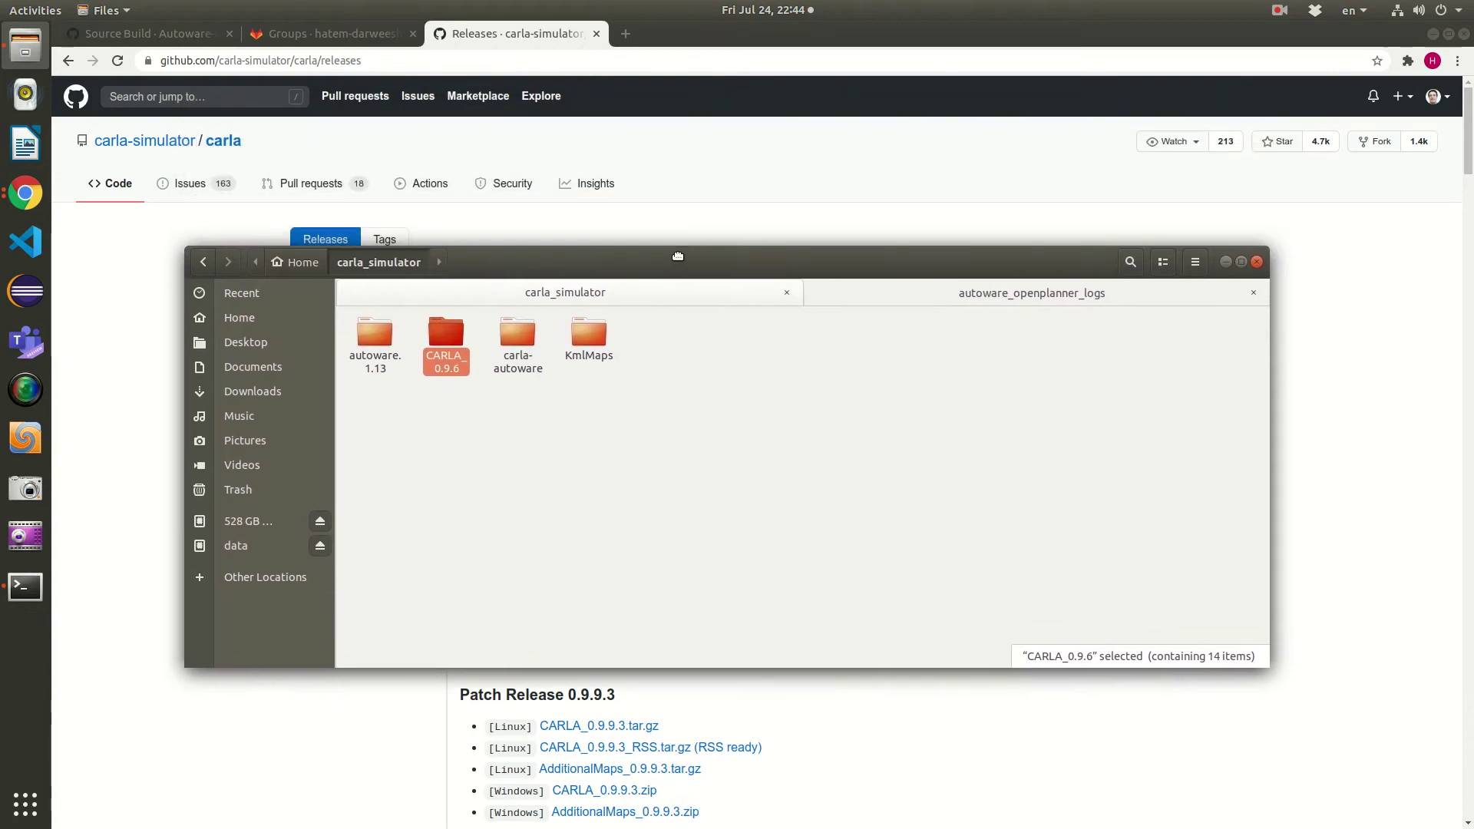
Return to the CARLA releases page and locate the Linux download CARLA_0.9.6.tar.gz under the CARLA 0.9.6 release
{"action": "left_click", "coordinate": [529, 35]}
{"action": "scroll", "coordinate": [795, 486], "scroll_direction": "down", "scroll_amount": 10}
{"action": "scroll", "coordinate": [791, 488], "scroll_direction": "down", "scroll_amount": 15}
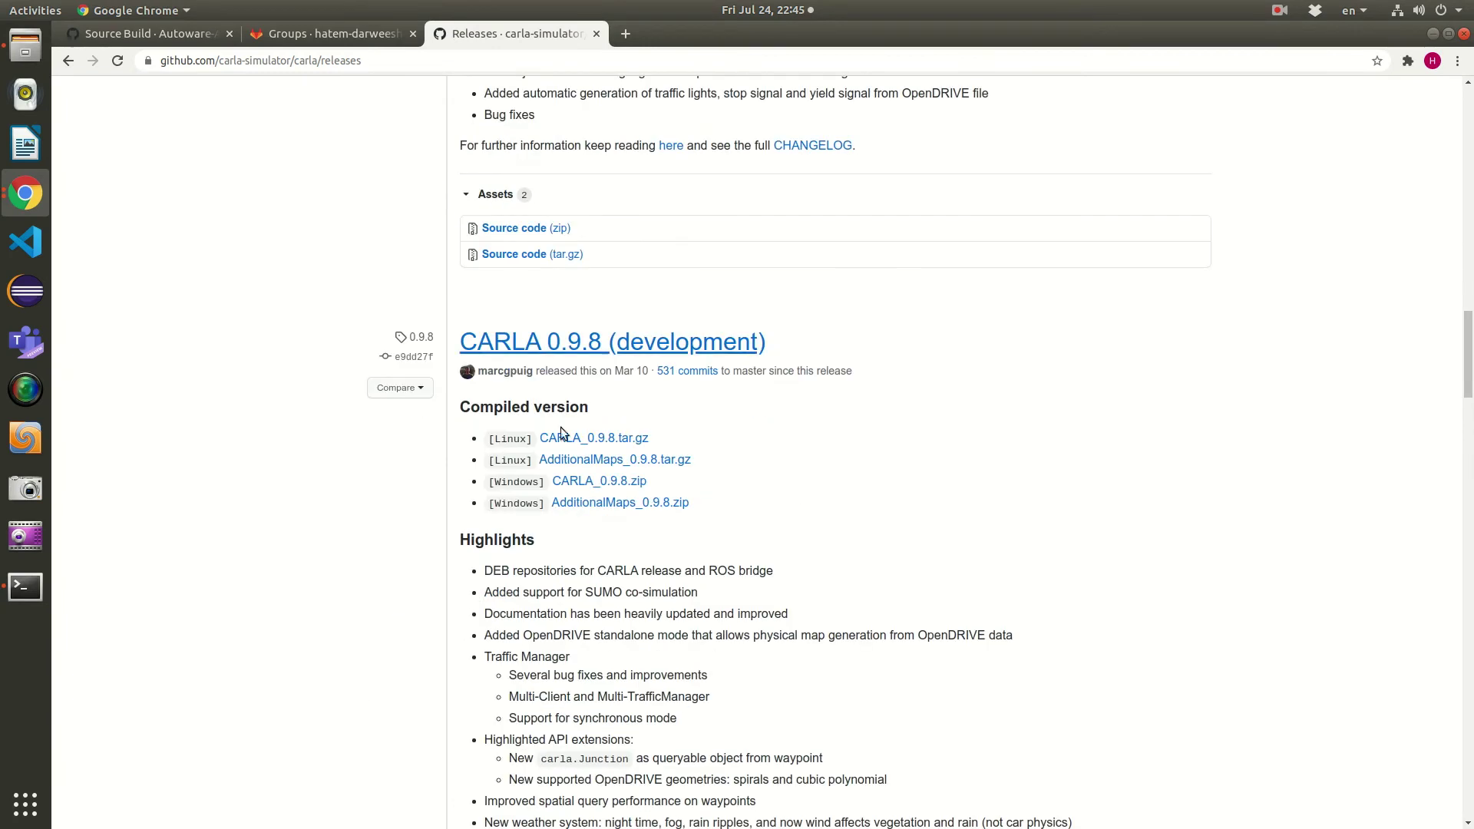
{"action": "scroll", "coordinate": [872, 588], "scroll_direction": "down", "scroll_amount": 15}
{"action": "scroll", "coordinate": [850, 588], "scroll_direction": "down", "scroll_amount": 15}
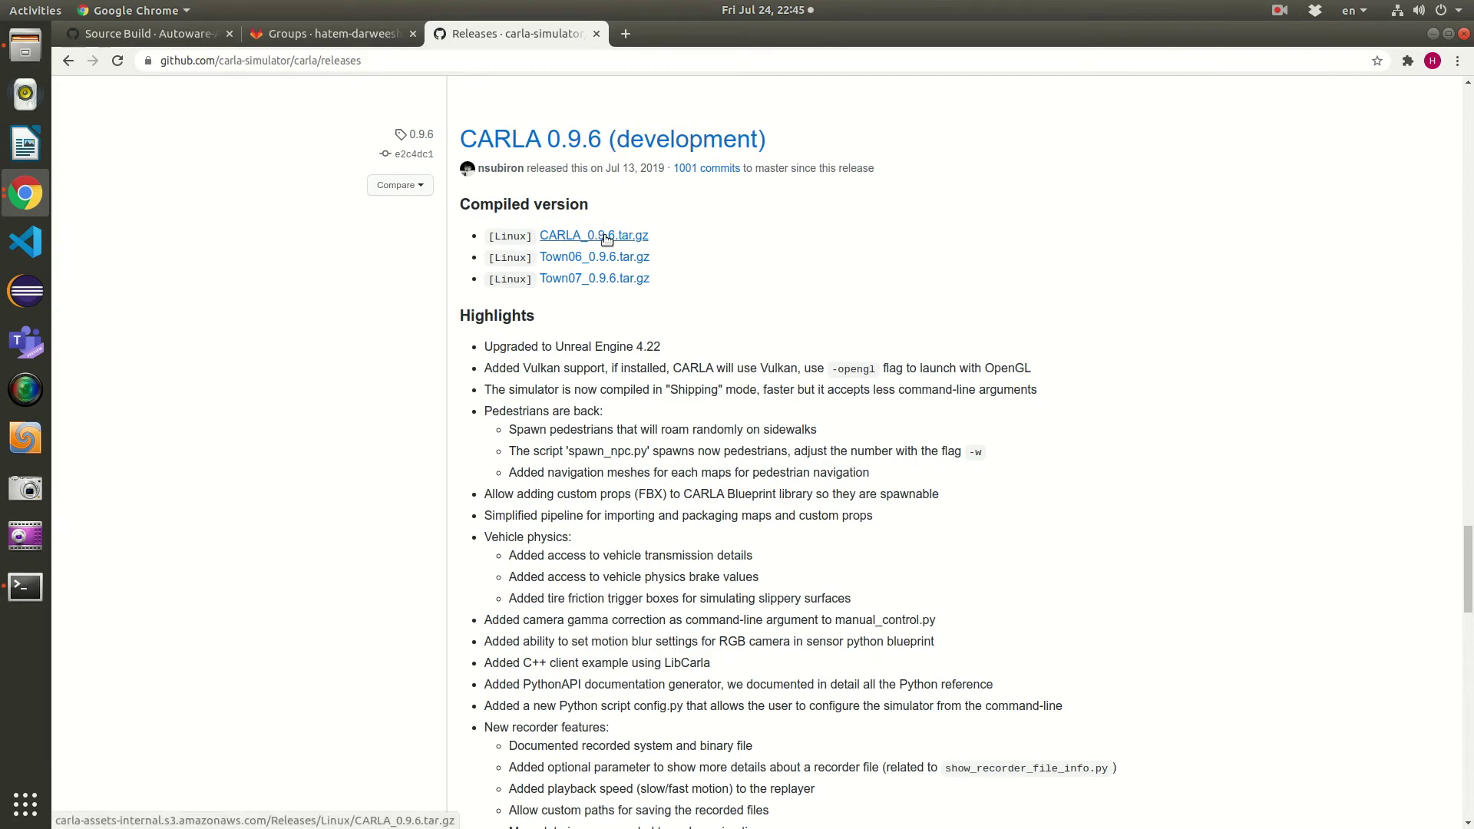
Select the carla-autoware folder in the file manager and open the matching carla-autoware project from the GitLab group in the browser
{"action": "left_click", "coordinate": [25, 47]}
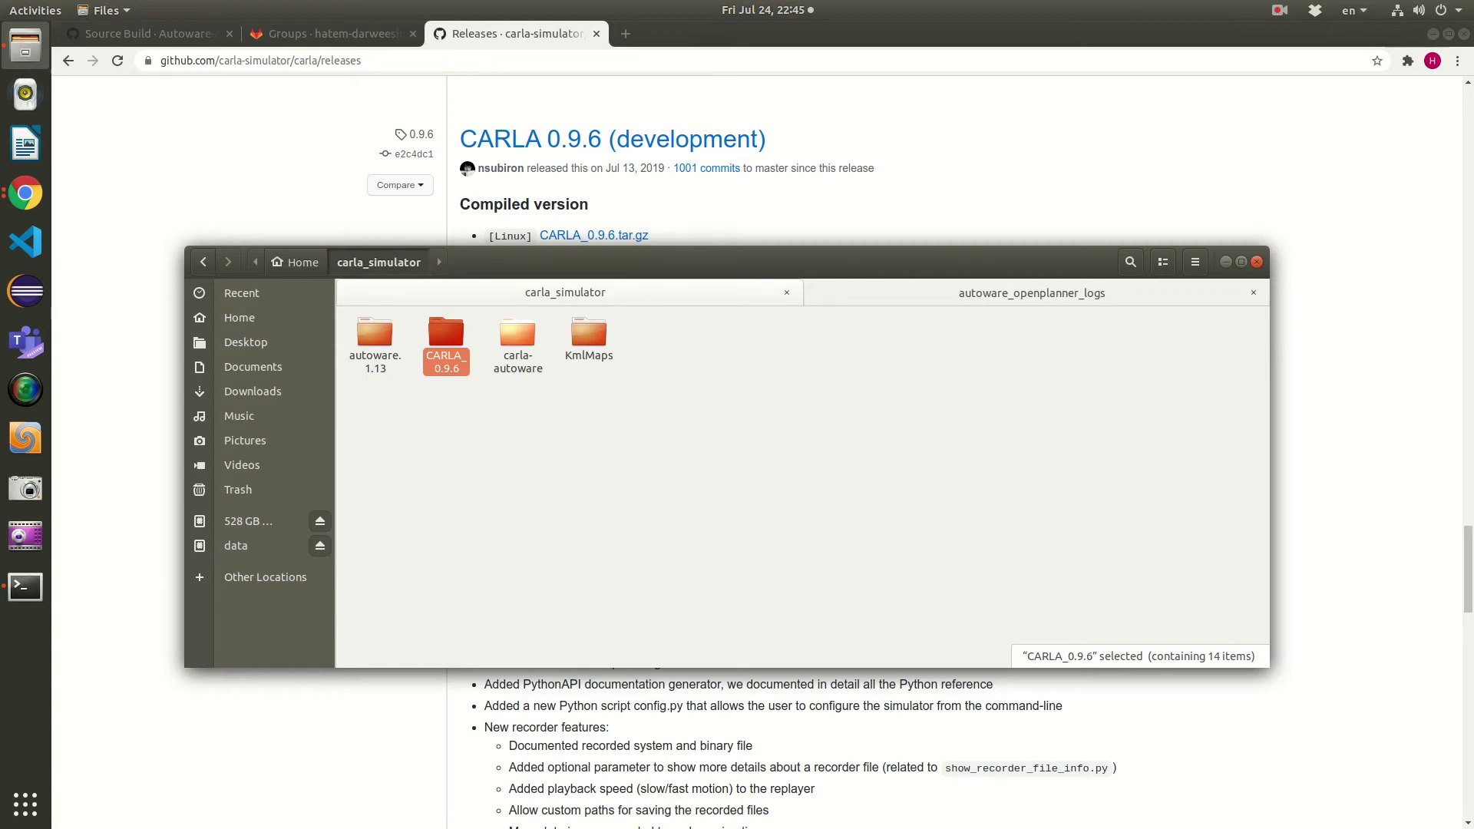
{"action": "left_click", "coordinate": [517, 338]}
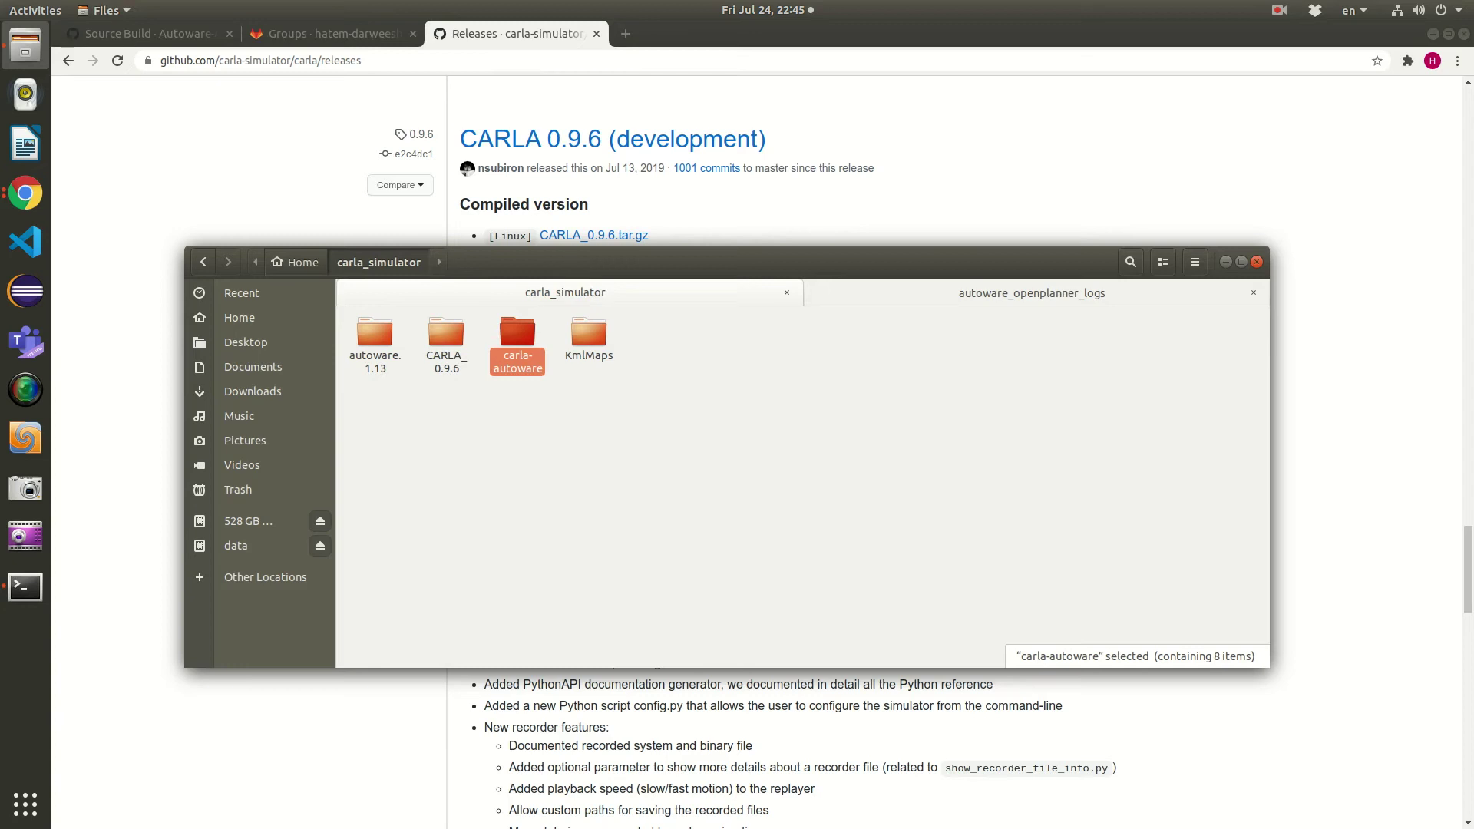
{"action": "left_click", "coordinate": [339, 33]}
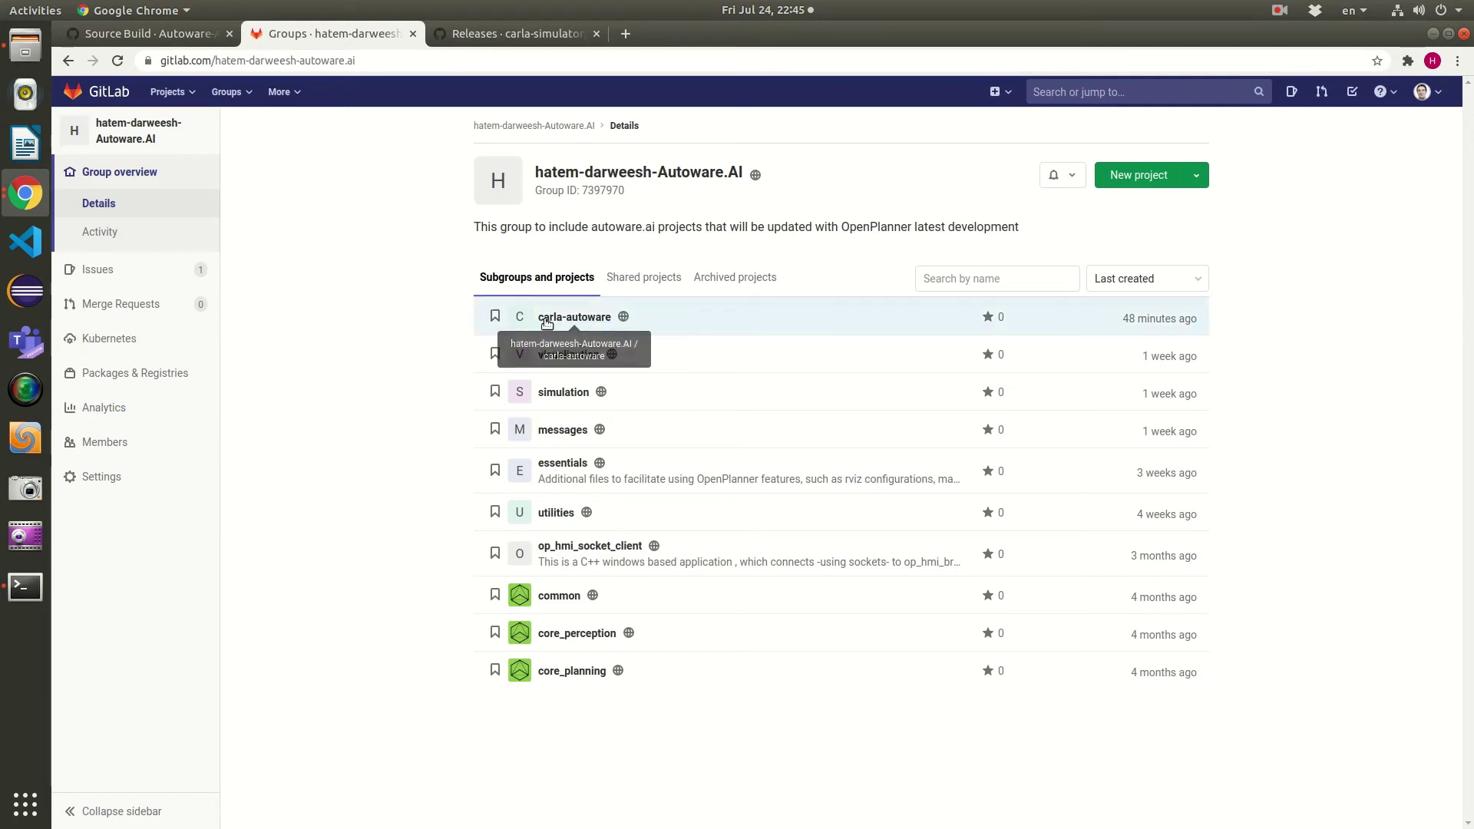
{"action": "left_click", "coordinate": [574, 318]}
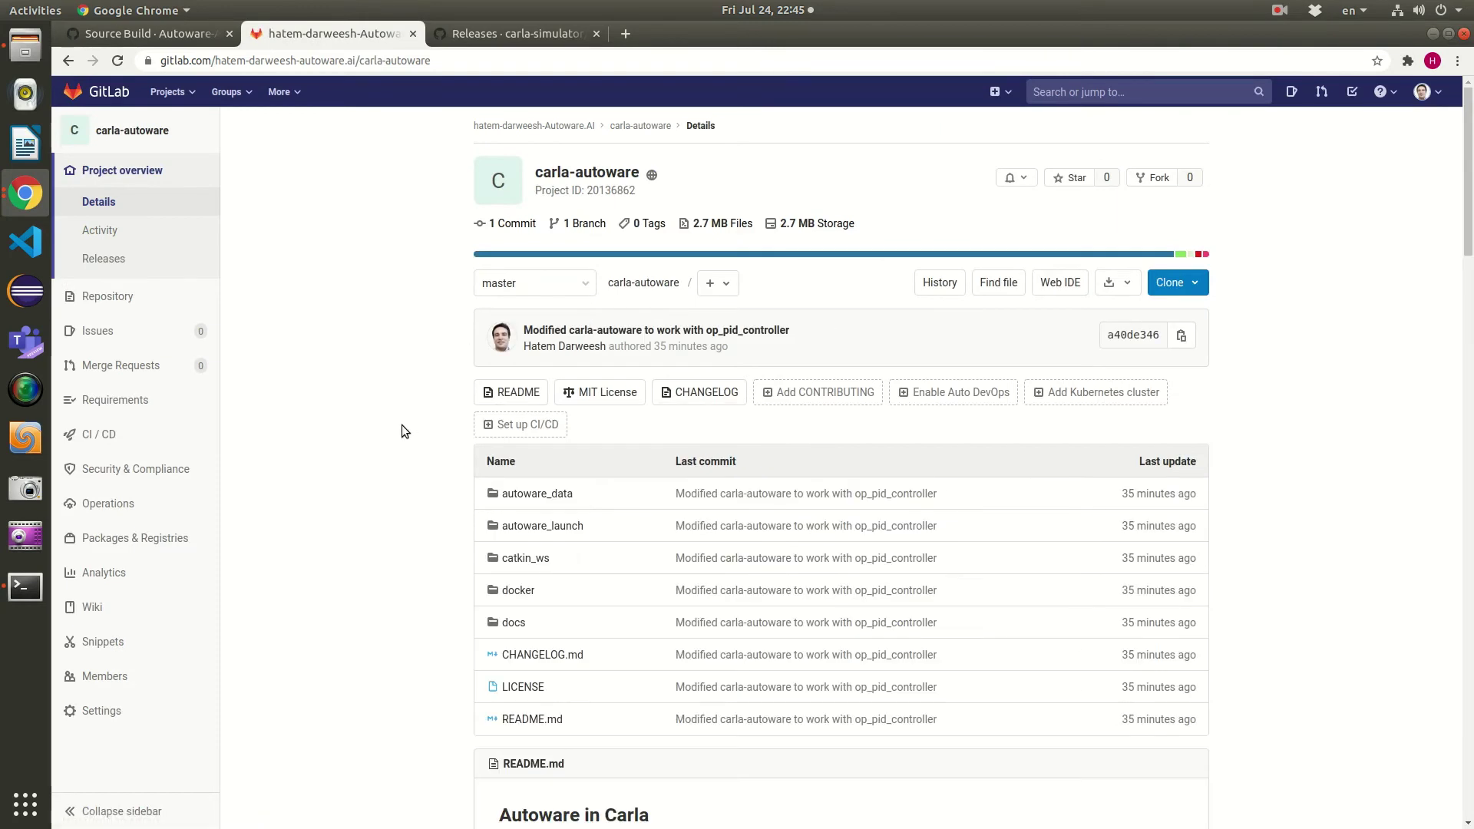
Look over the carla-autoware project's file list and display its SSH and HTTPS clone addresses
{"action": "scroll", "coordinate": [412, 405], "scroll_direction": "down", "scroll_amount": 1}
{"action": "scroll", "coordinate": [408, 399], "scroll_direction": "down", "scroll_amount": 3}
{"action": "scroll", "coordinate": [406, 394], "scroll_direction": "up", "scroll_amount": 3}
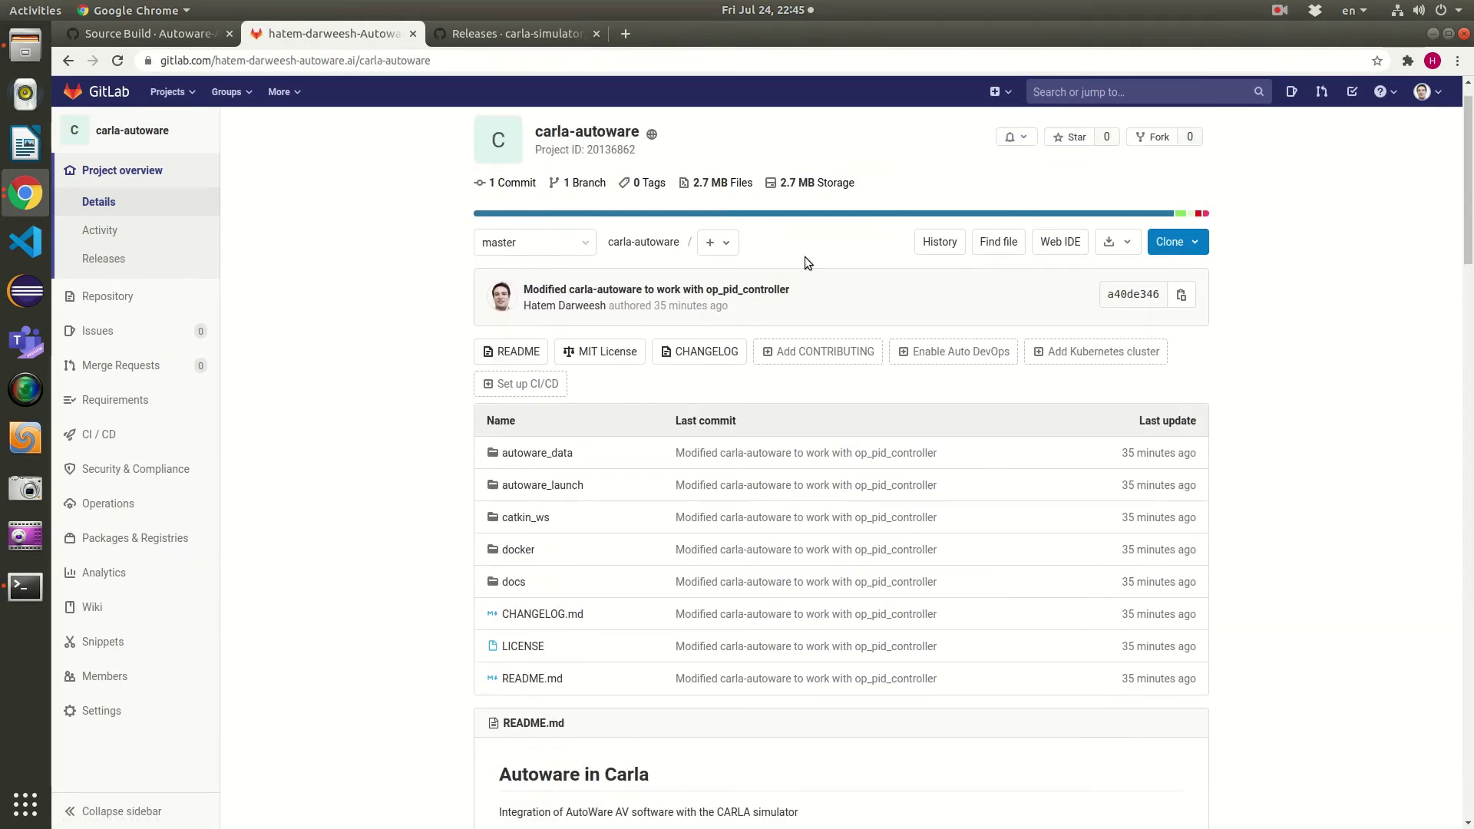
{"action": "left_click", "coordinate": [1183, 242]}
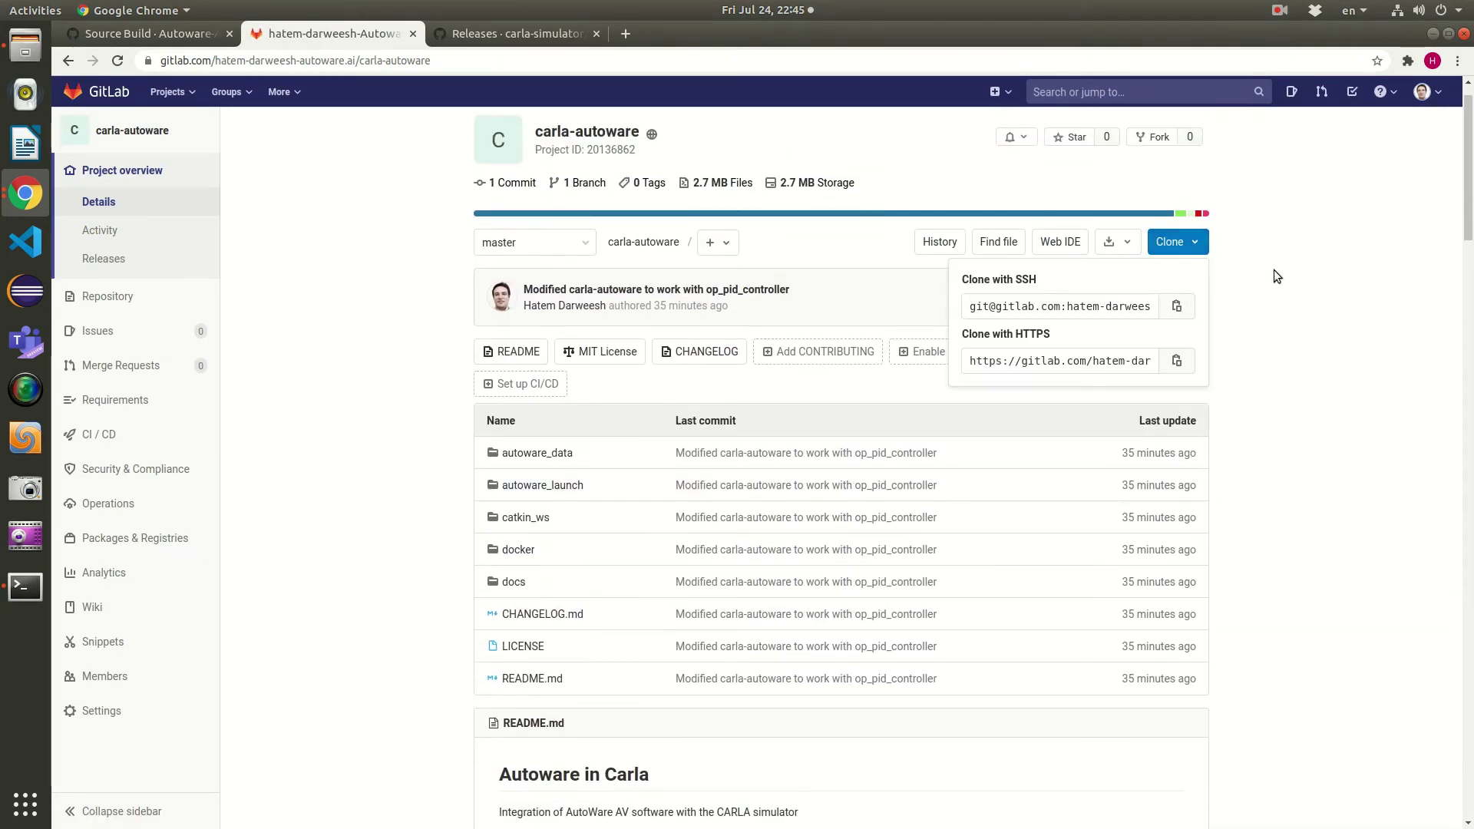
Read through the carla-autoware README, including its requirements and setup sections
{"action": "scroll", "coordinate": [387, 593], "scroll_direction": "down", "scroll_amount": 15}
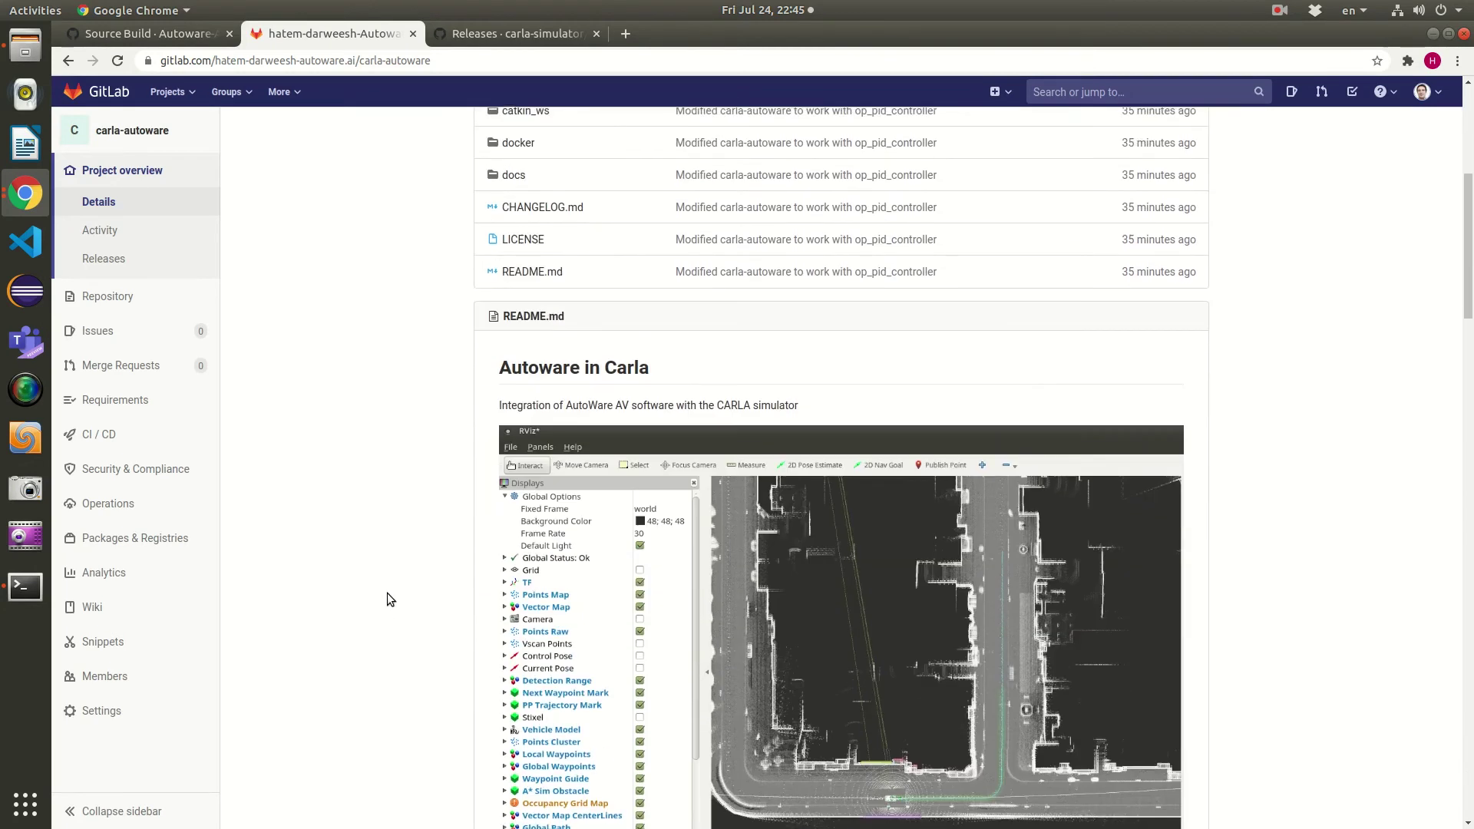
{"action": "scroll", "coordinate": [386, 593], "scroll_direction": "down", "scroll_amount": 4}
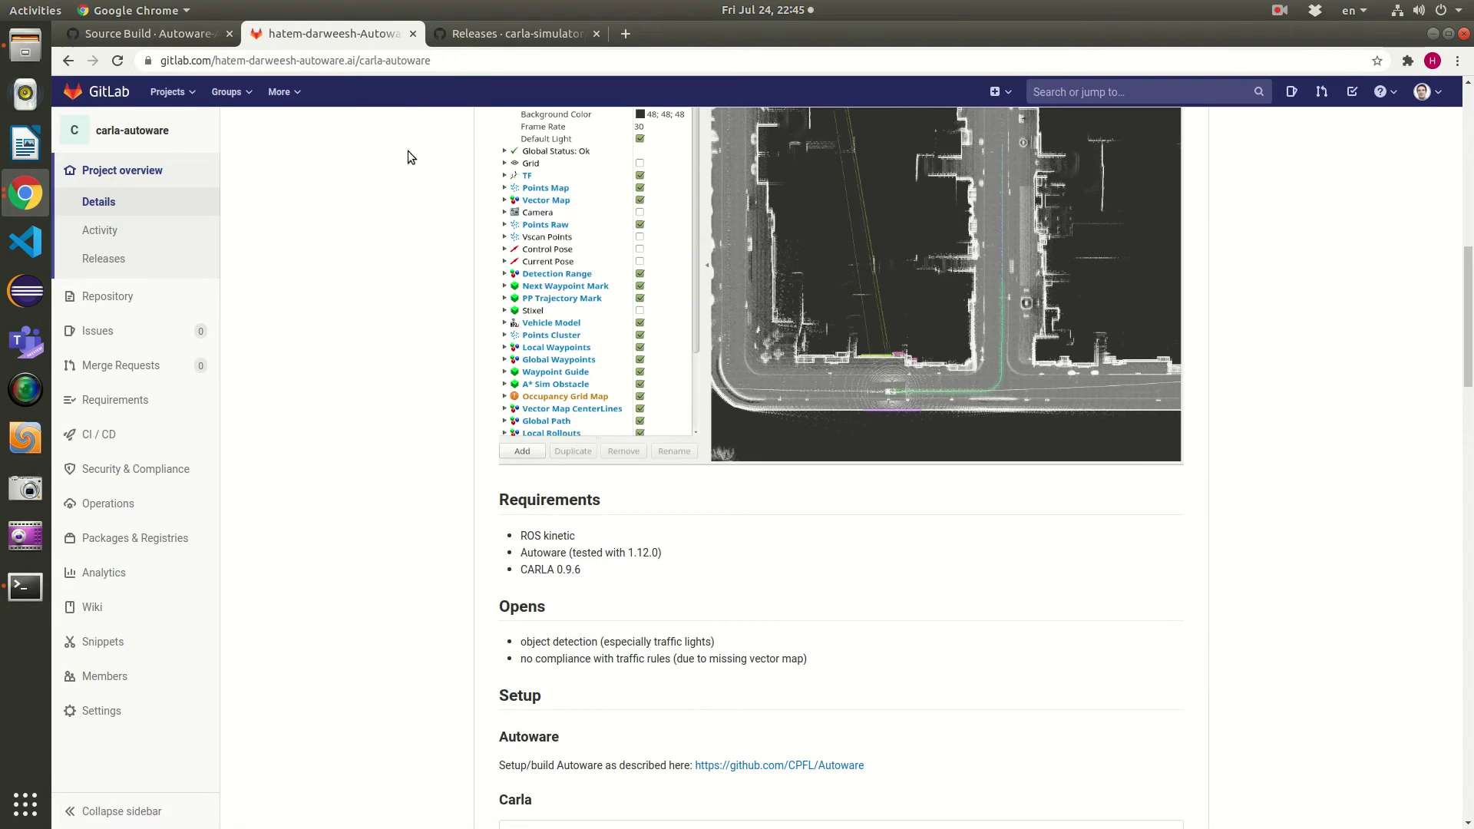
{"action": "scroll", "coordinate": [387, 408], "scroll_direction": "down", "scroll_amount": 4}
{"action": "scroll", "coordinate": [389, 408], "scroll_direction": "down", "scroll_amount": 10}
{"action": "scroll", "coordinate": [389, 408], "scroll_direction": "up", "scroll_amount": 5}
{"action": "scroll", "coordinate": [389, 404], "scroll_direction": "up", "scroll_amount": 20}
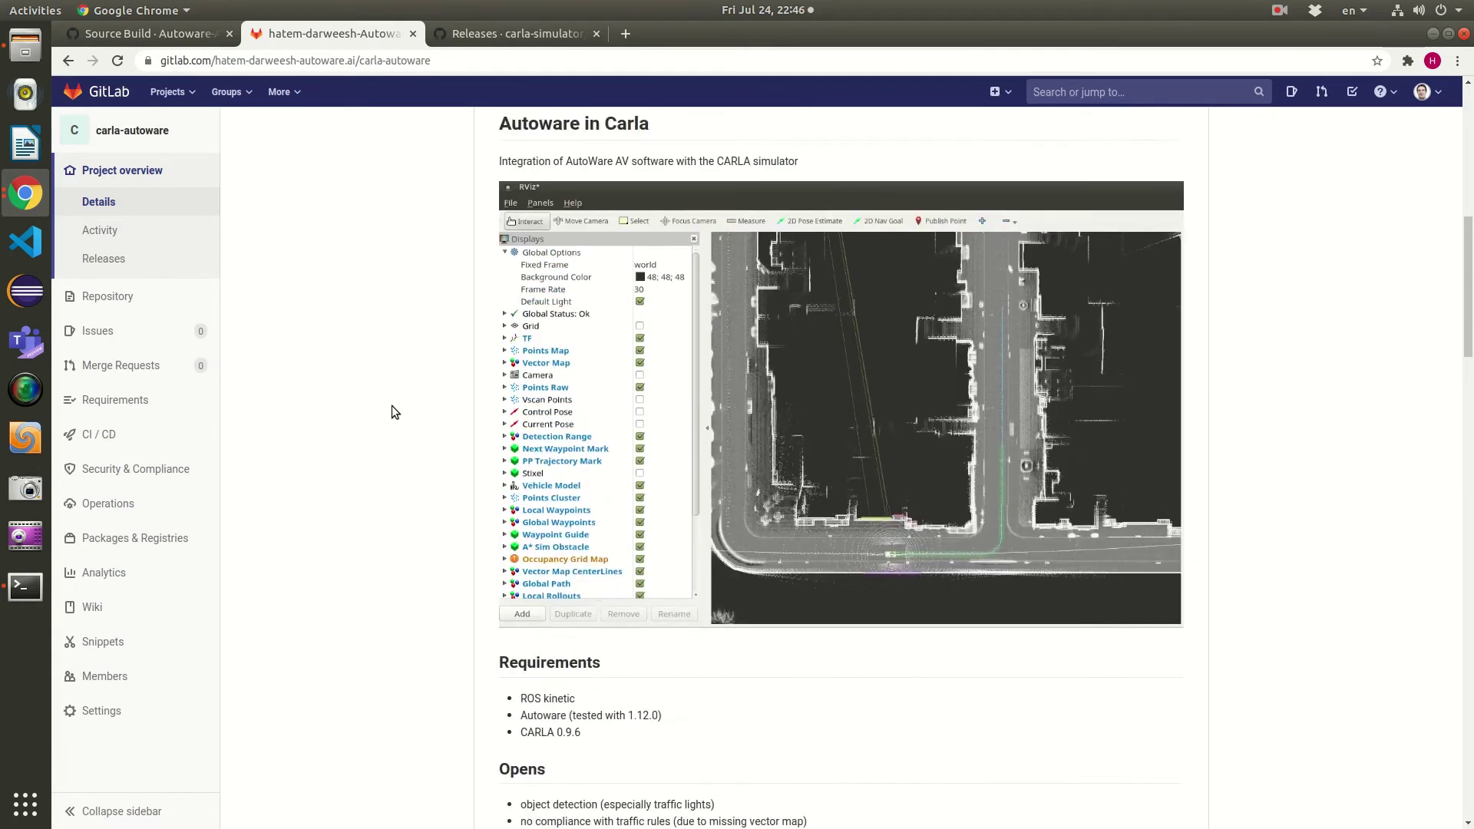
{"action": "scroll", "coordinate": [393, 407], "scroll_direction": "up", "scroll_amount": 6}
Open the README's Bitbucket autoware-contents link in a new tab and browse to its maps/point_cloud_maps folder
{"action": "scroll", "coordinate": [393, 403], "scroll_direction": "down", "scroll_amount": 20}
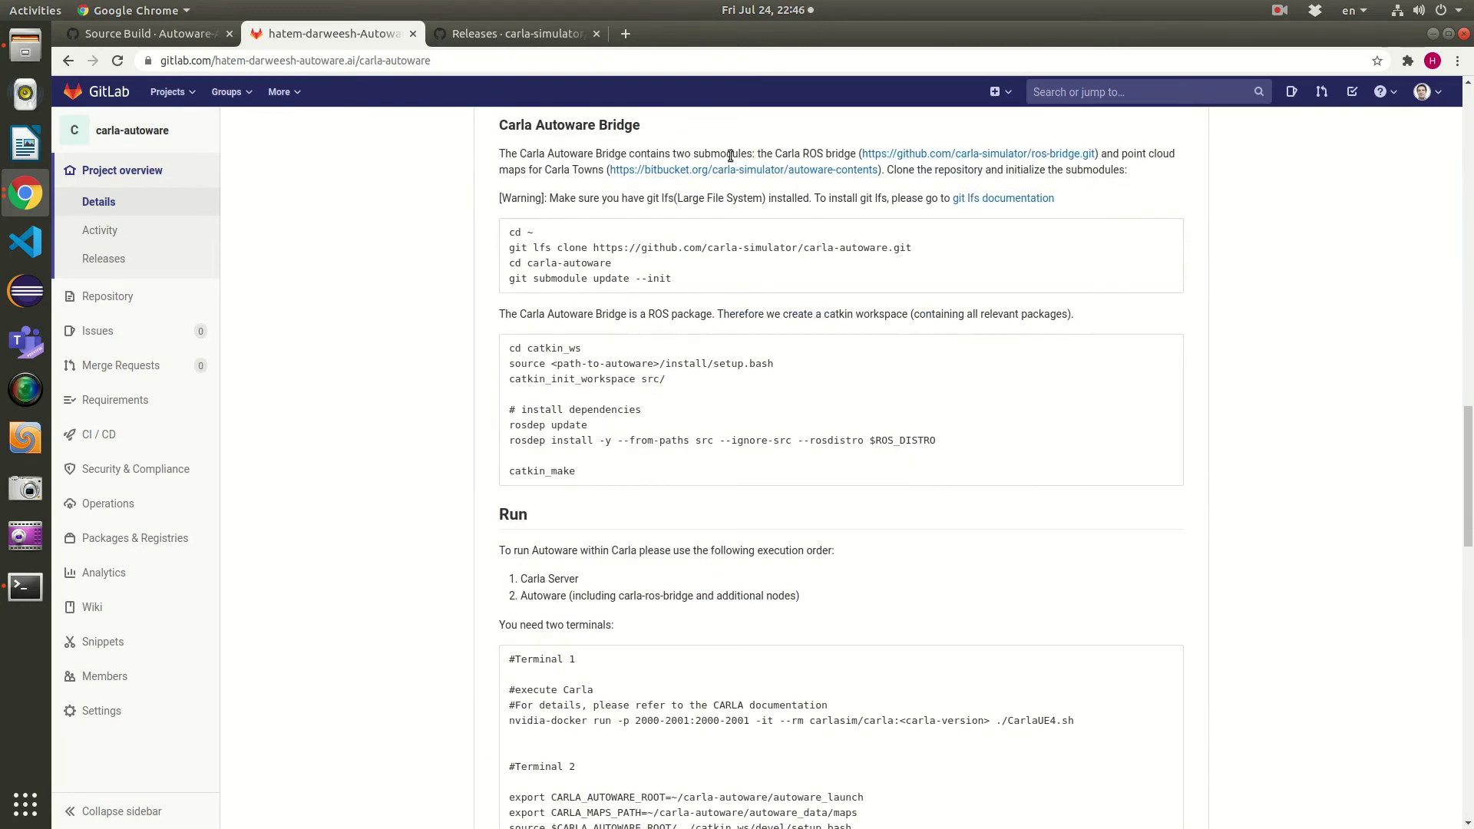
{"action": "middle_click", "coordinate": [737, 170]}
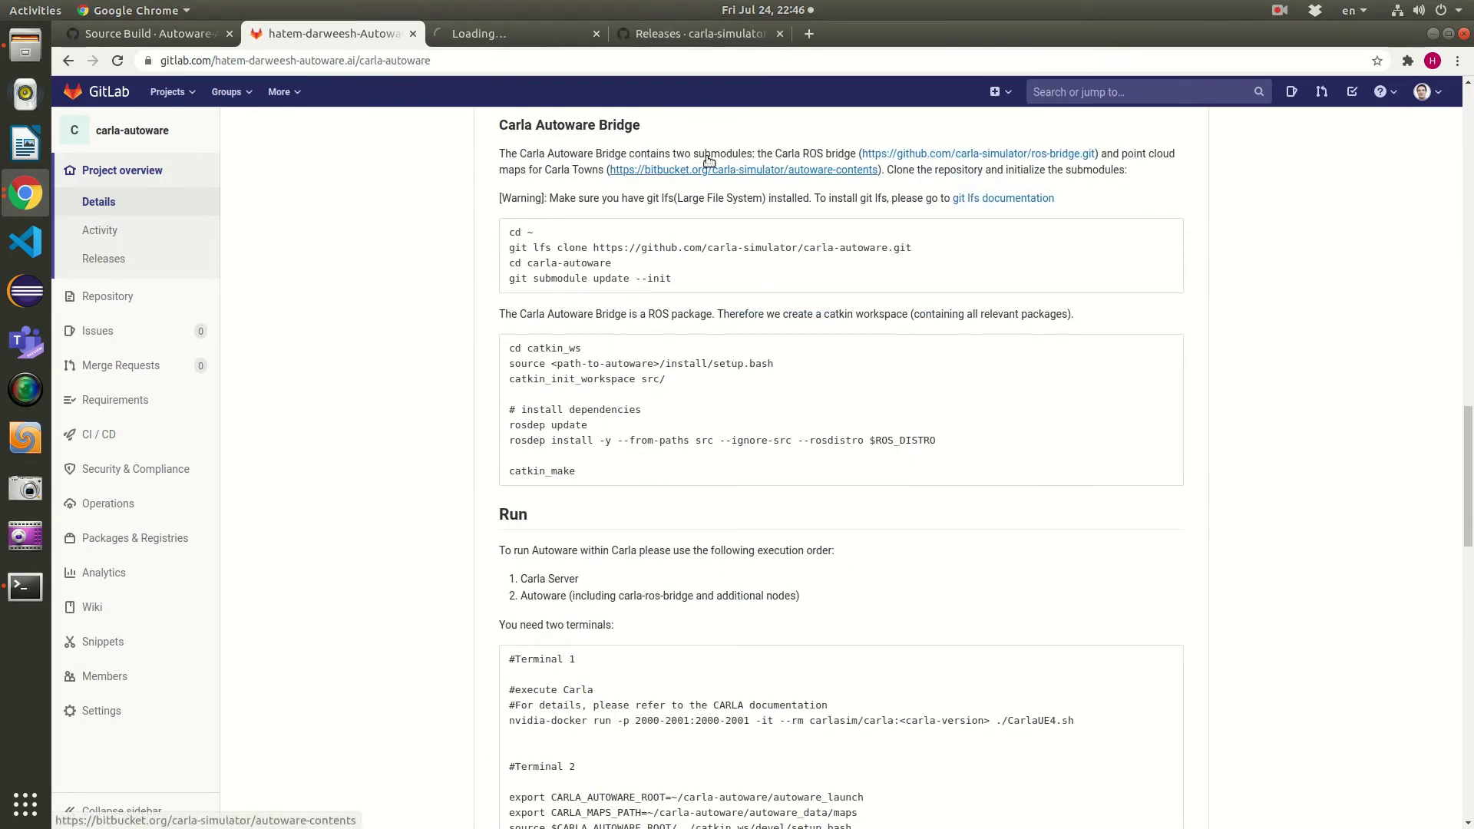
{"action": "left_click", "coordinate": [536, 34]}
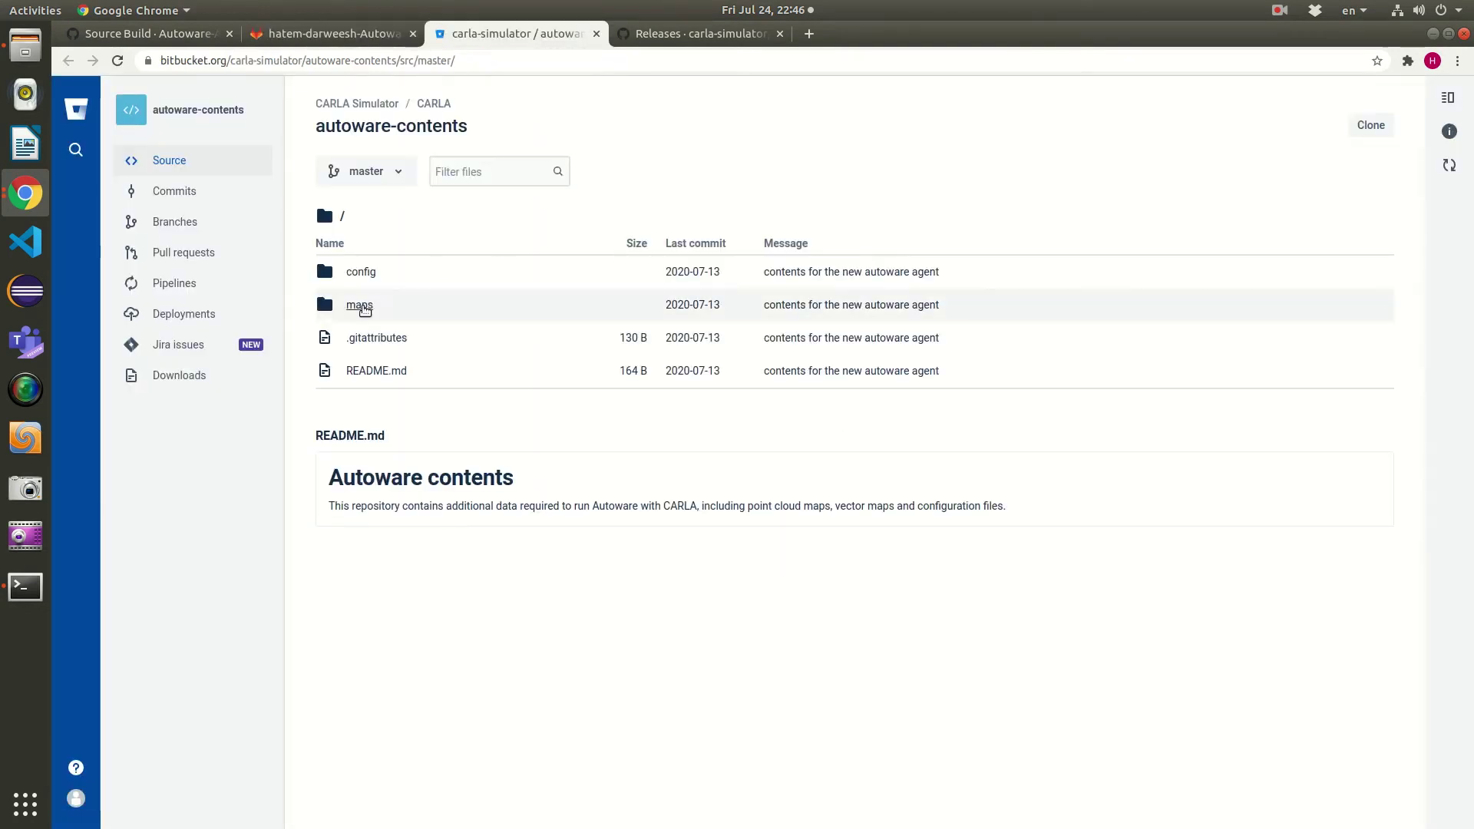
{"action": "left_click", "coordinate": [358, 306]}
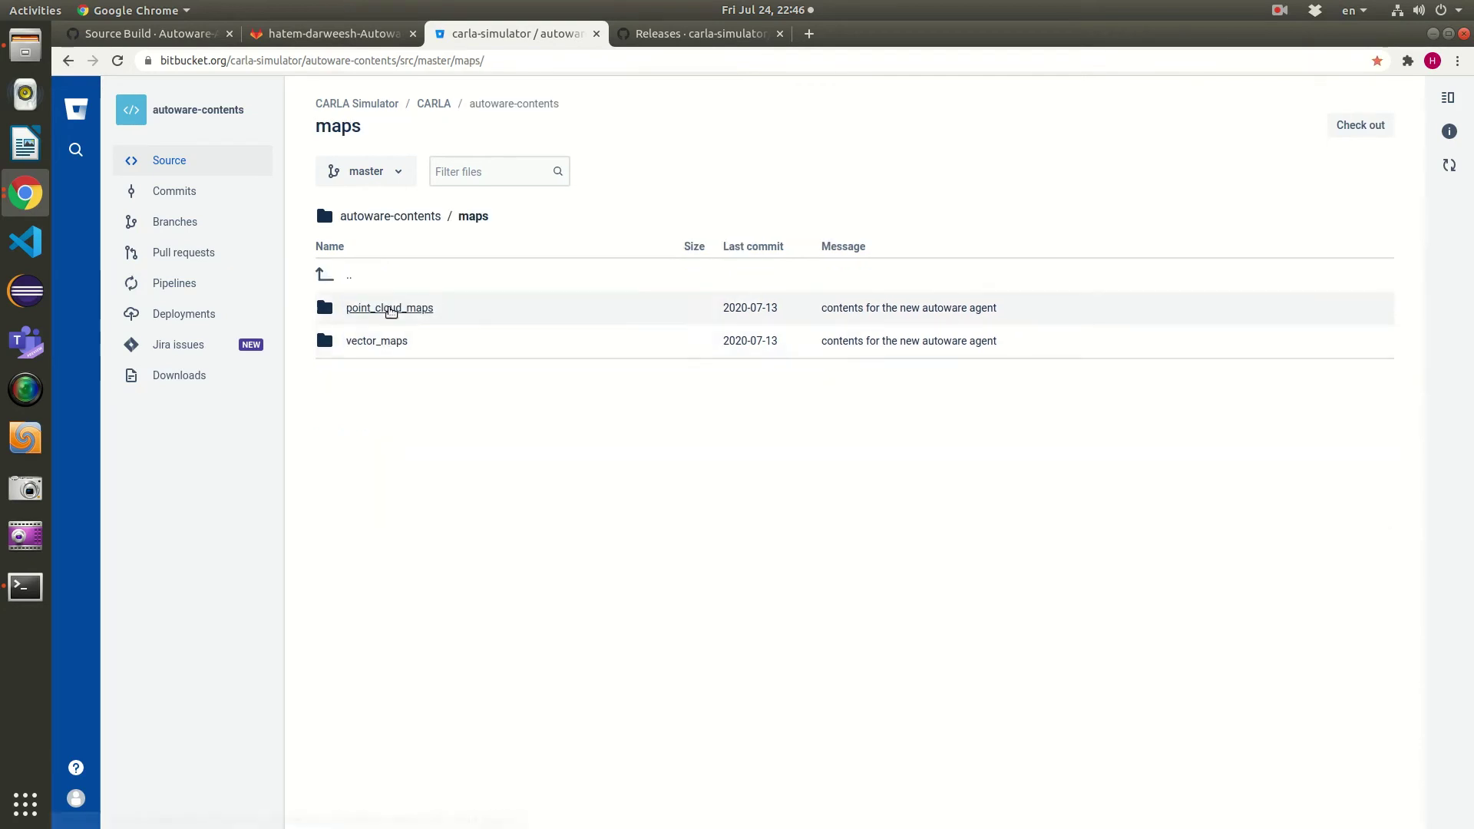
{"action": "left_click", "coordinate": [390, 309]}
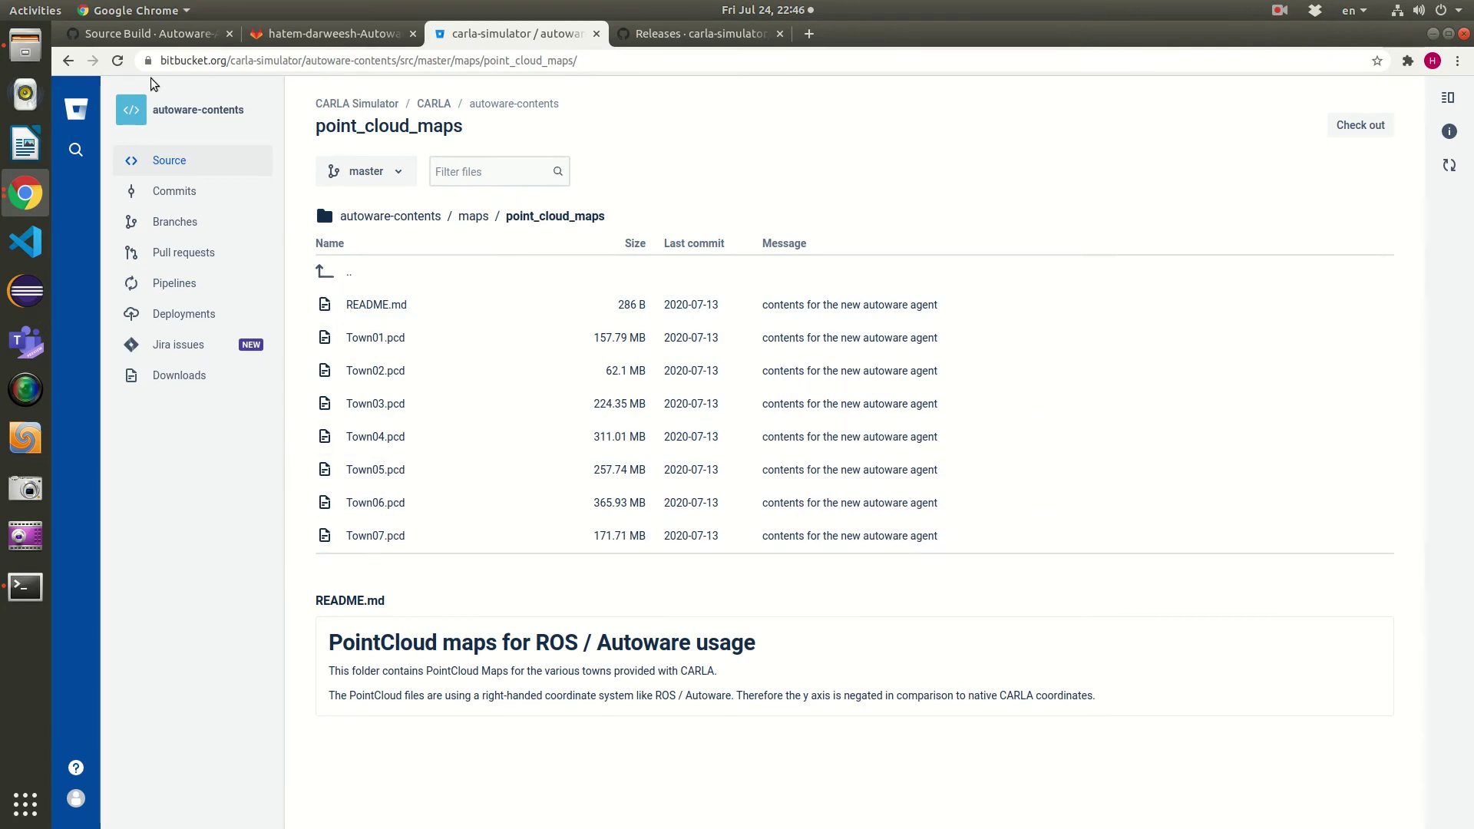
Switch to the file manager, open carla-autoware/autoware_data/maps and point out the Town01.pcd to Town07.pcd files
{"action": "key", "text": "alt+Tab"}
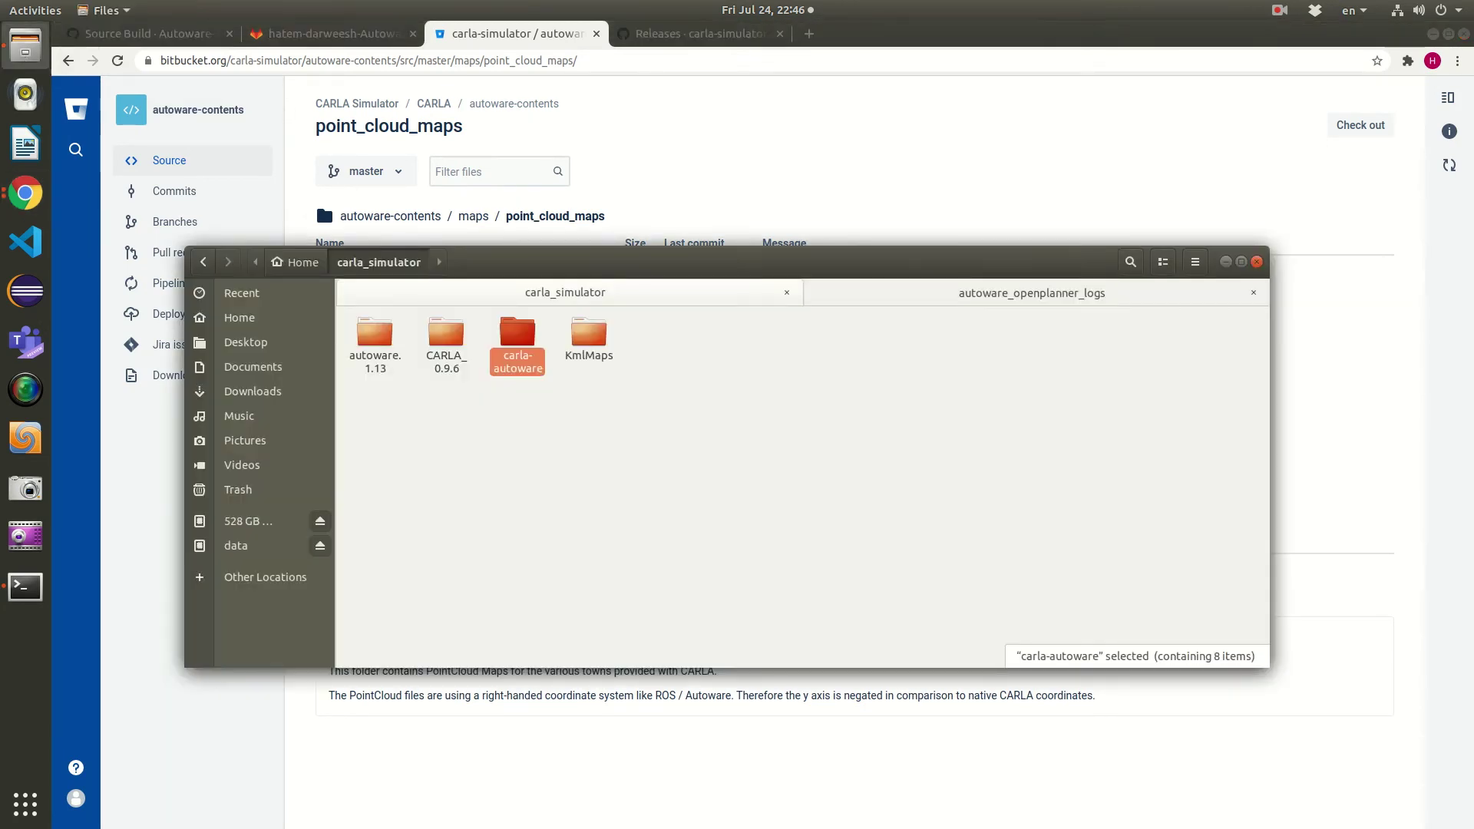
{"action": "key", "text": "Return"}
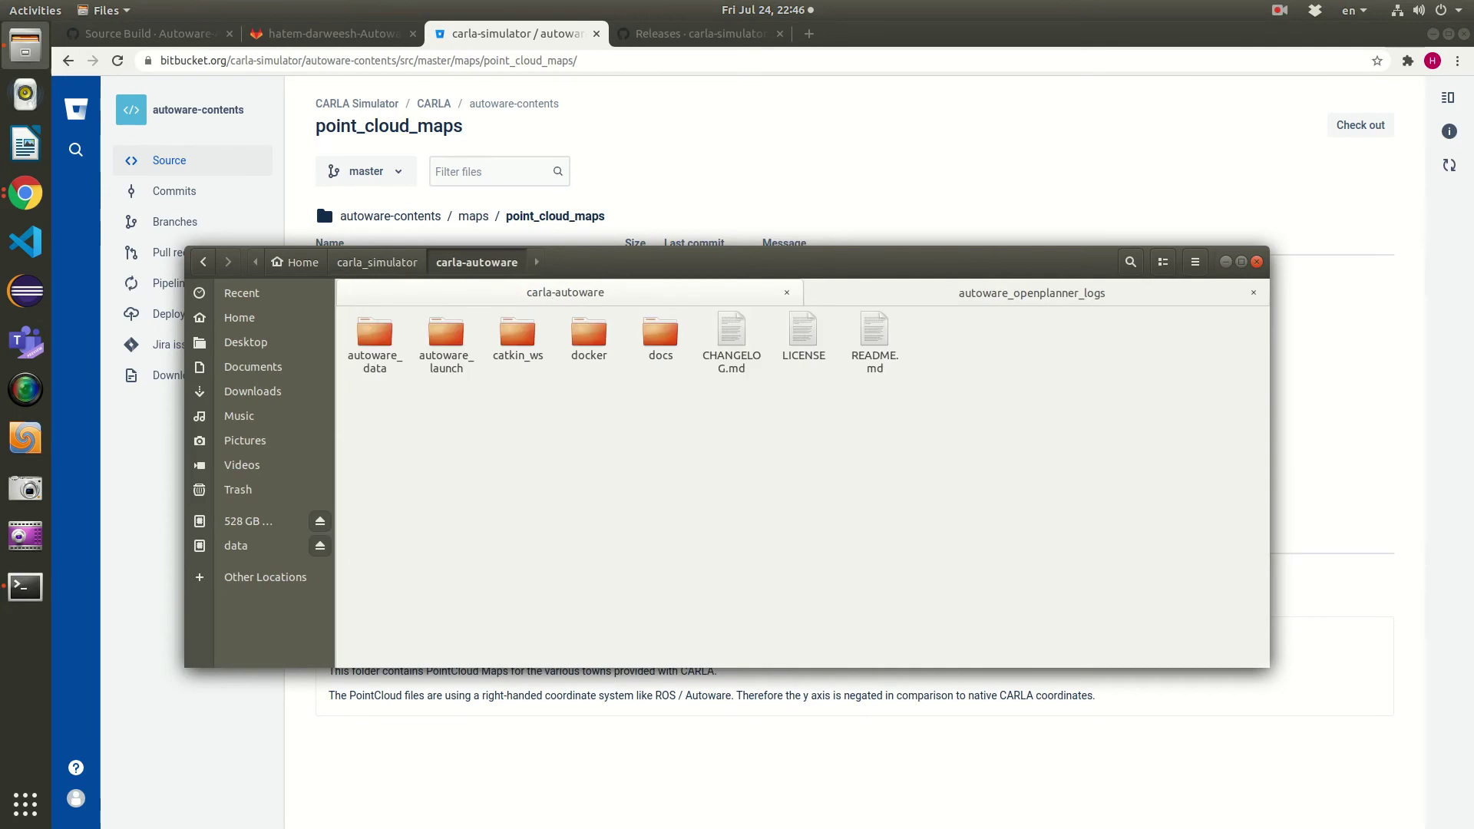
{"action": "key", "text": "Down"}
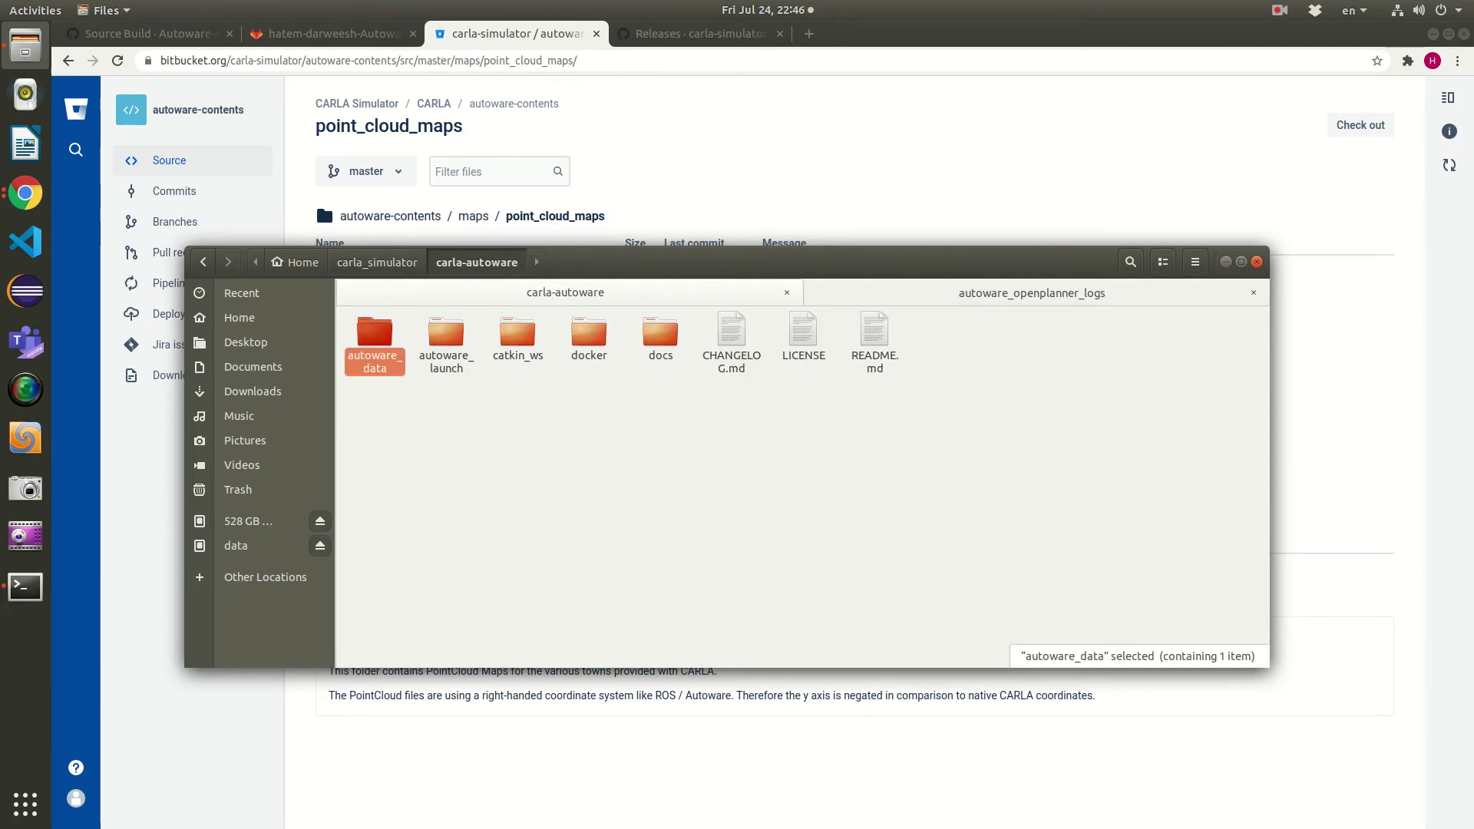
{"action": "key", "text": "Return"}
{"action": "key", "text": "Down"}
{"action": "key", "text": "Return"}
{"action": "left_click_drag", "start_coordinate": [441, 409], "coordinate": [937, 329]}
{"action": "left_click", "coordinate": [938, 329]}
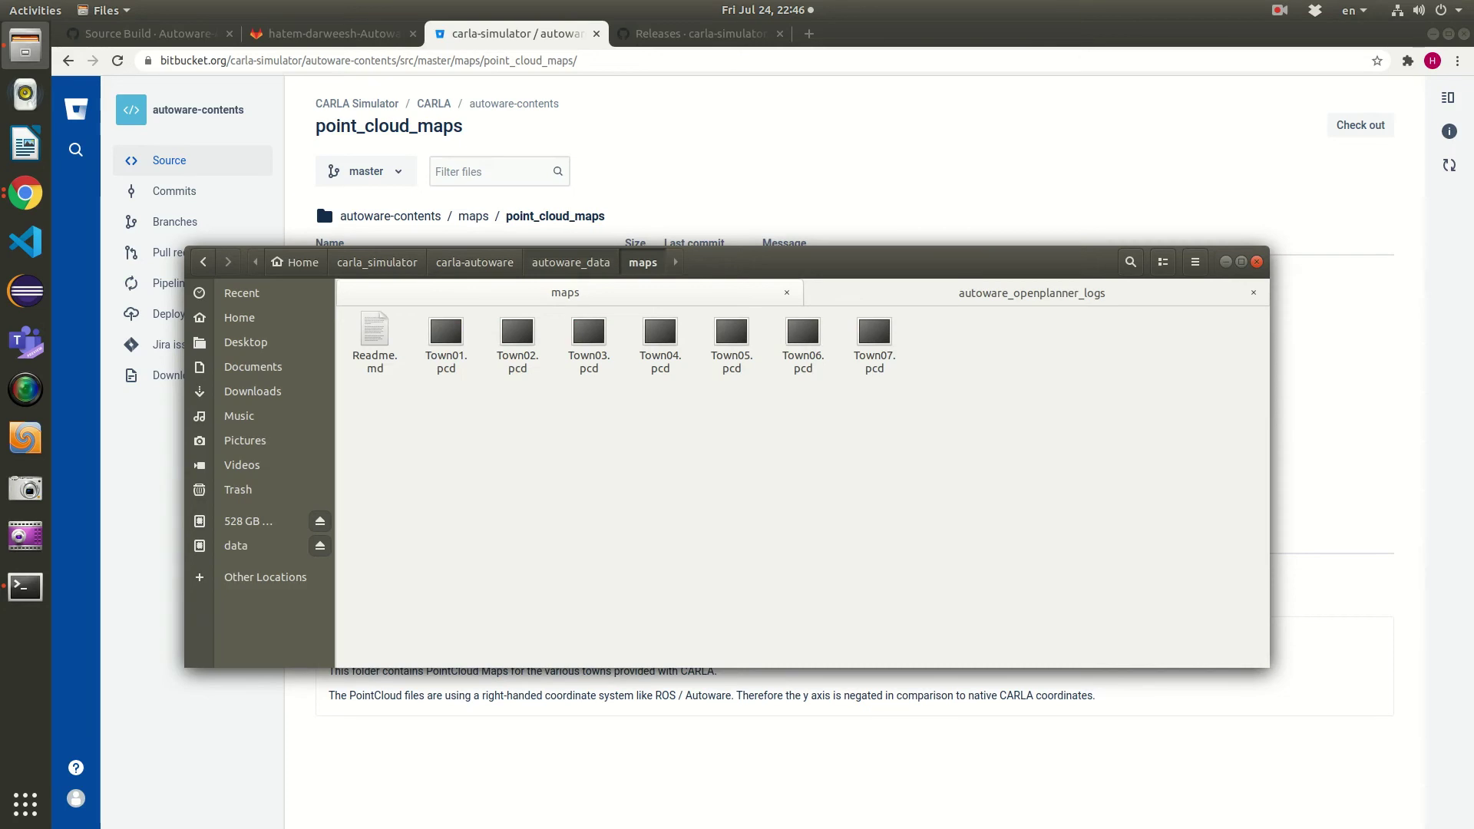
Go back up to the carla_simulator folder and point out carla-autoware among its subfolders
{"action": "key", "text": "alt+Up"}
{"action": "key", "text": "alt+Up"}
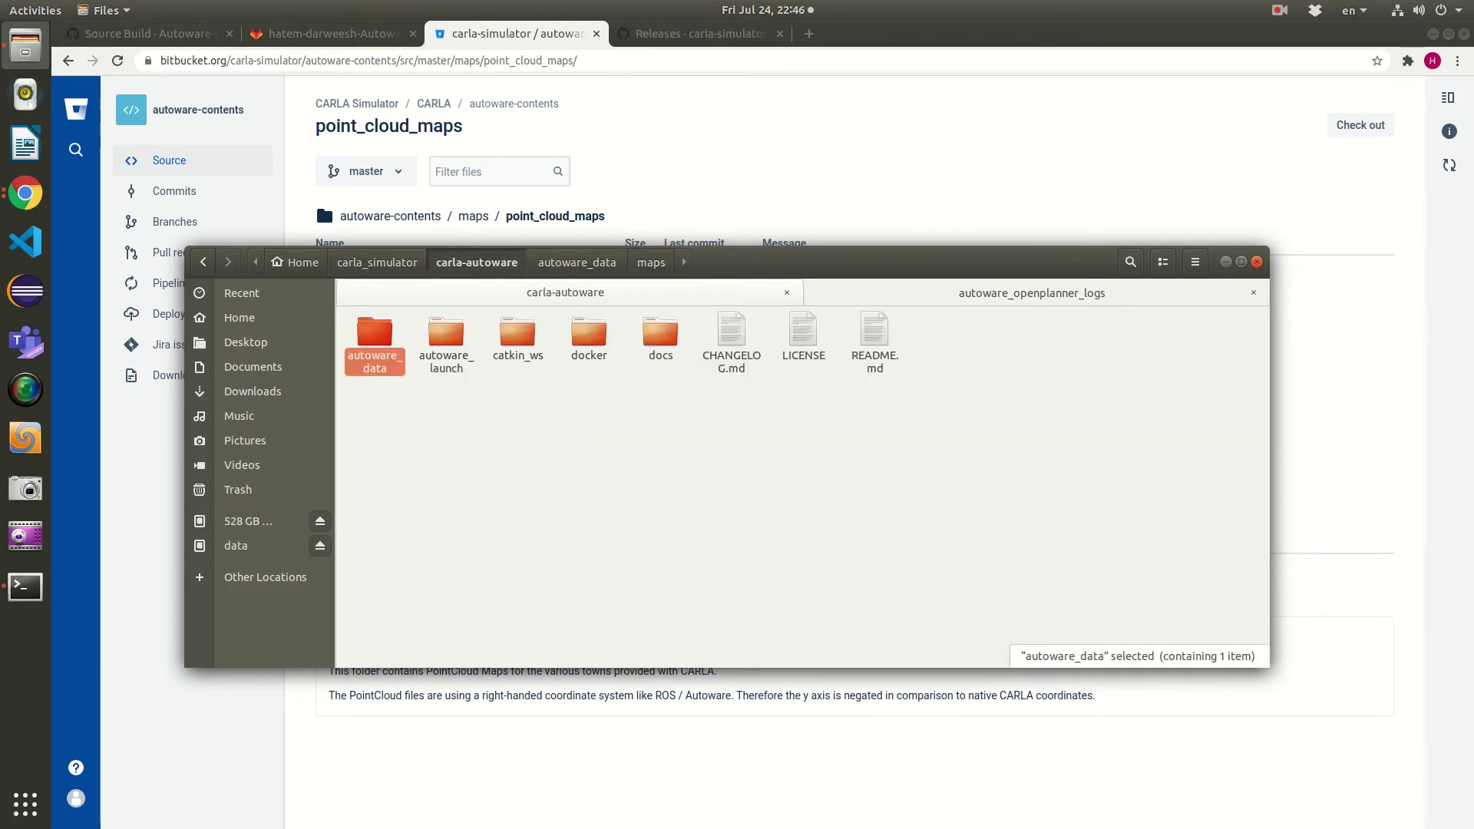
{"action": "key", "text": "alt+Up"}
{"action": "key", "text": "Left"}
{"action": "key", "text": "Left"}
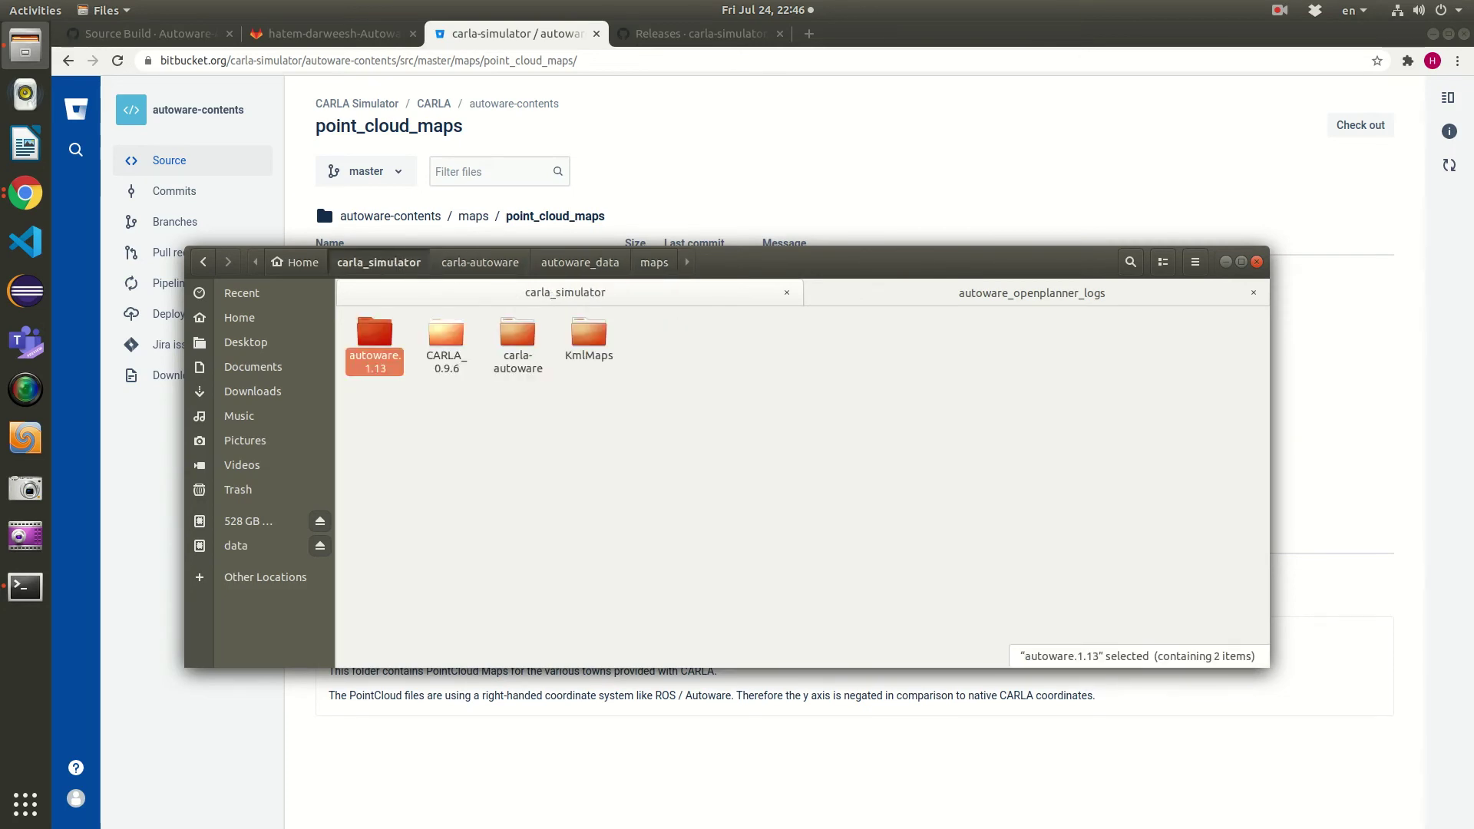
{"action": "key", "text": "Right"}
{"action": "key", "text": "Right"}
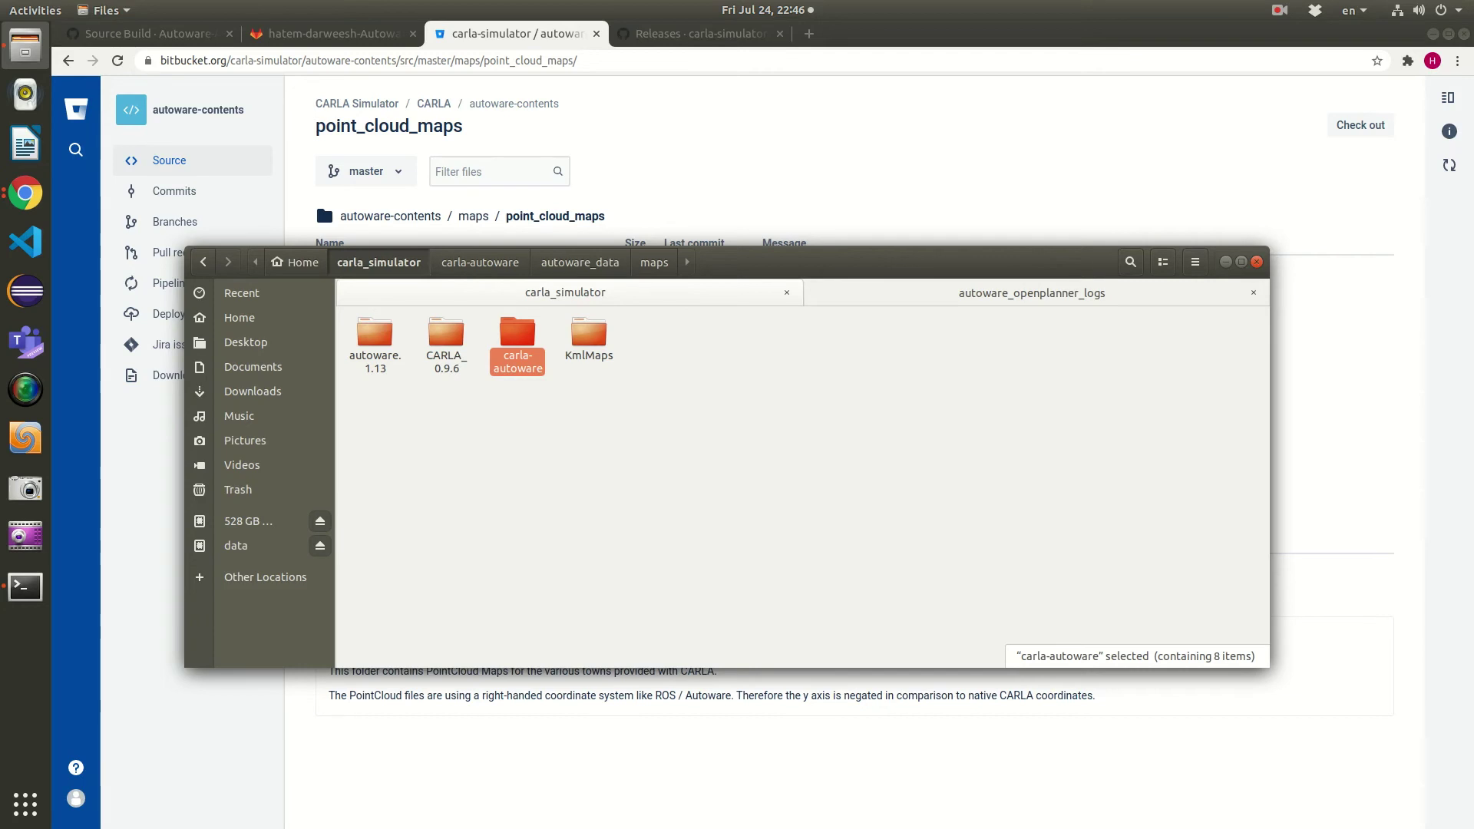
{"action": "key", "text": "Escape"}
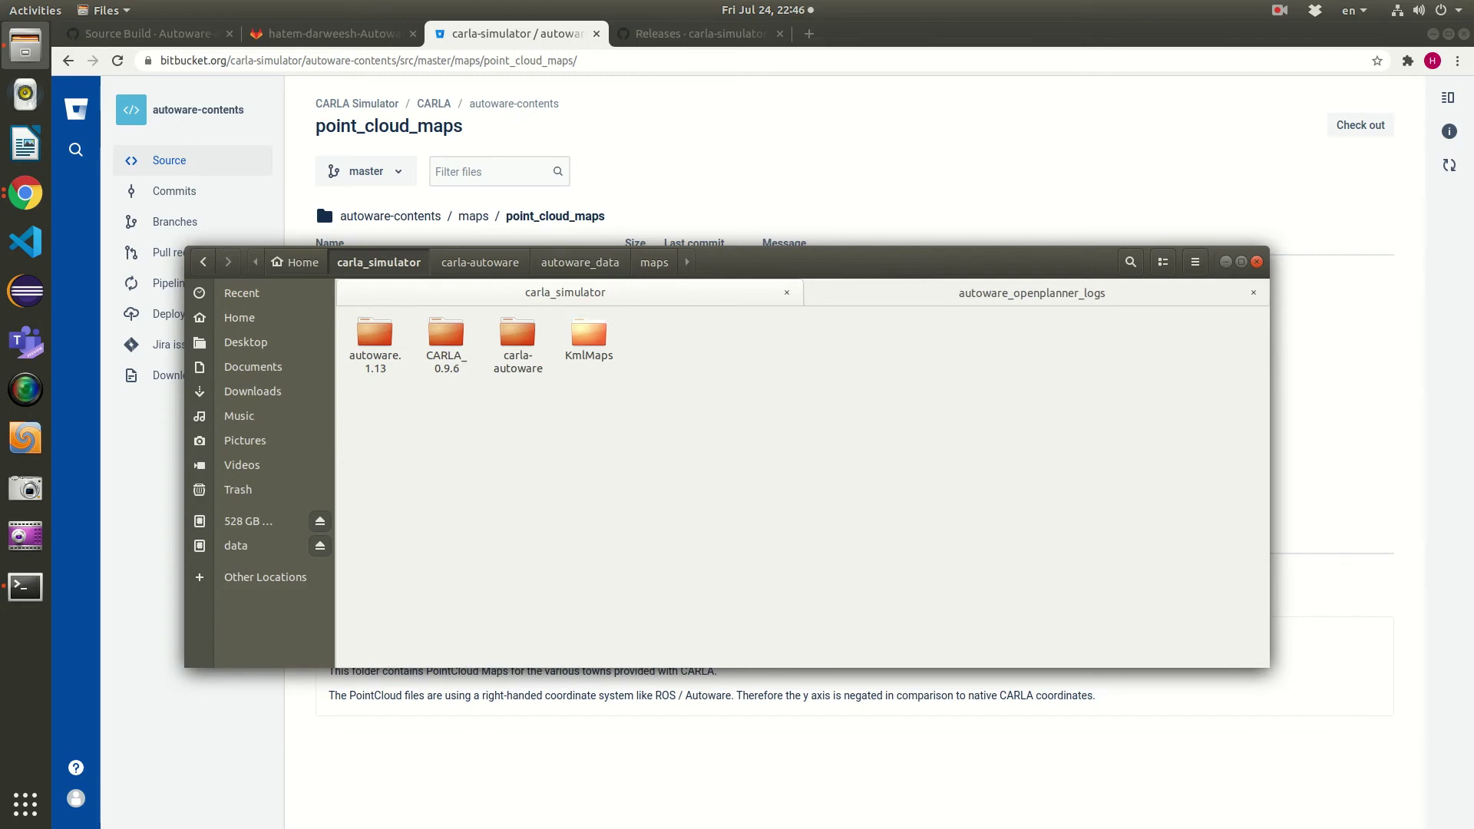
Open the KmlMaps folder and point out the Town01.kml and Town01.kml.proj.dat files
{"action": "left_click", "coordinate": [589, 338]}
{"action": "key", "text": "Return"}
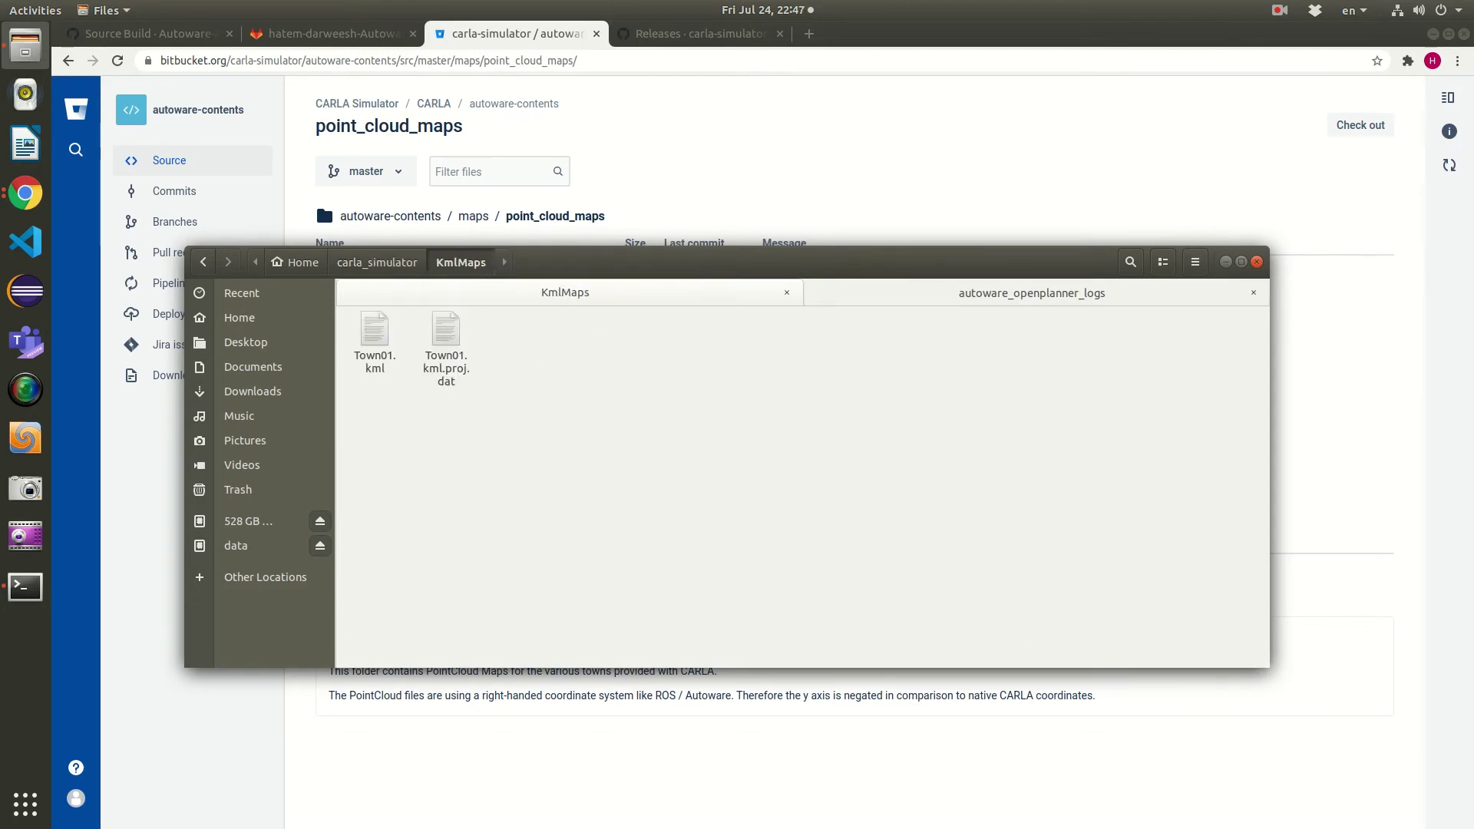
{"action": "left_click_drag", "start_coordinate": [511, 434], "coordinate": [353, 313]}
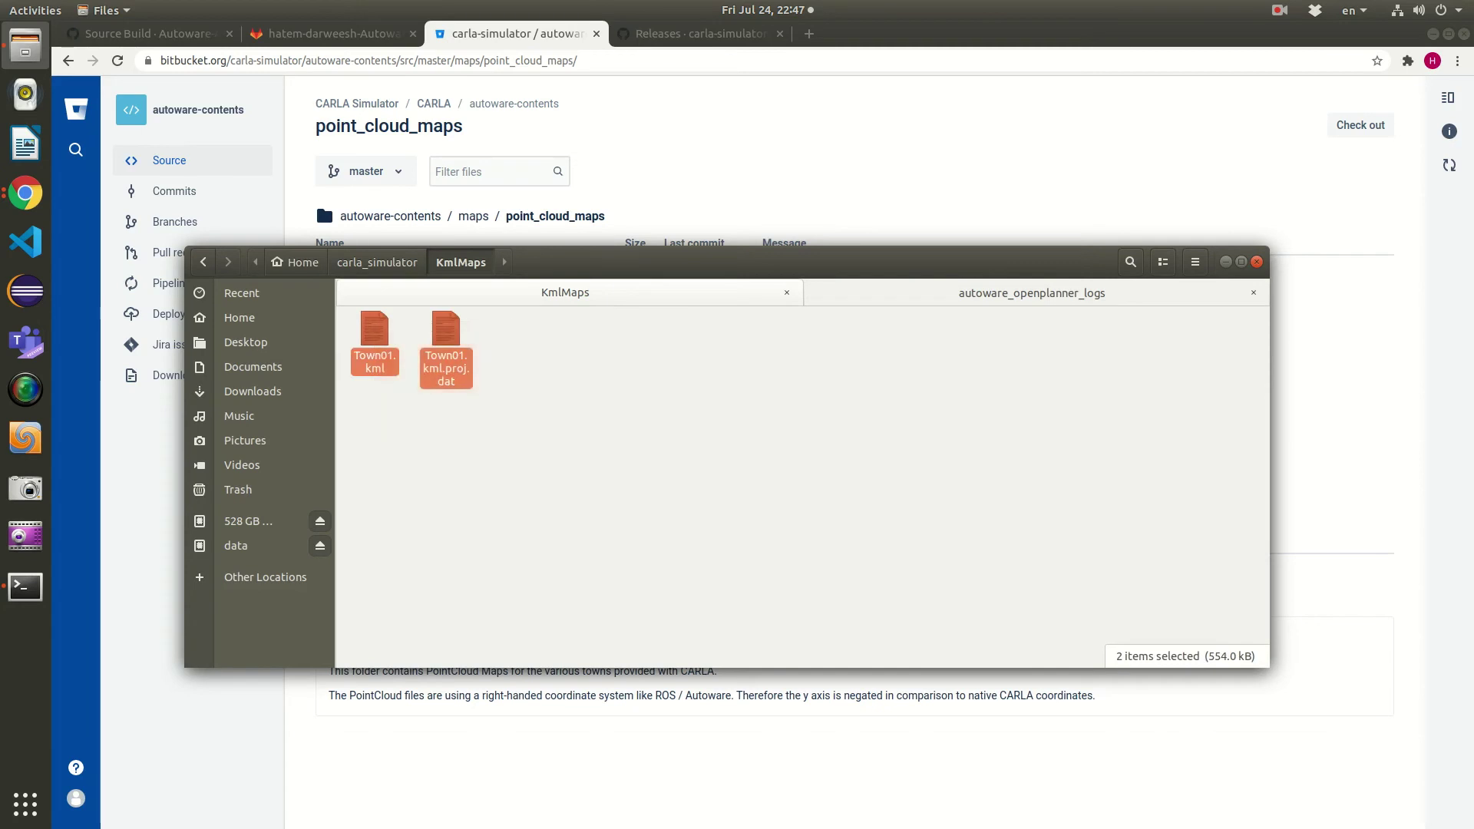
{"action": "left_click", "coordinate": [353, 313]}
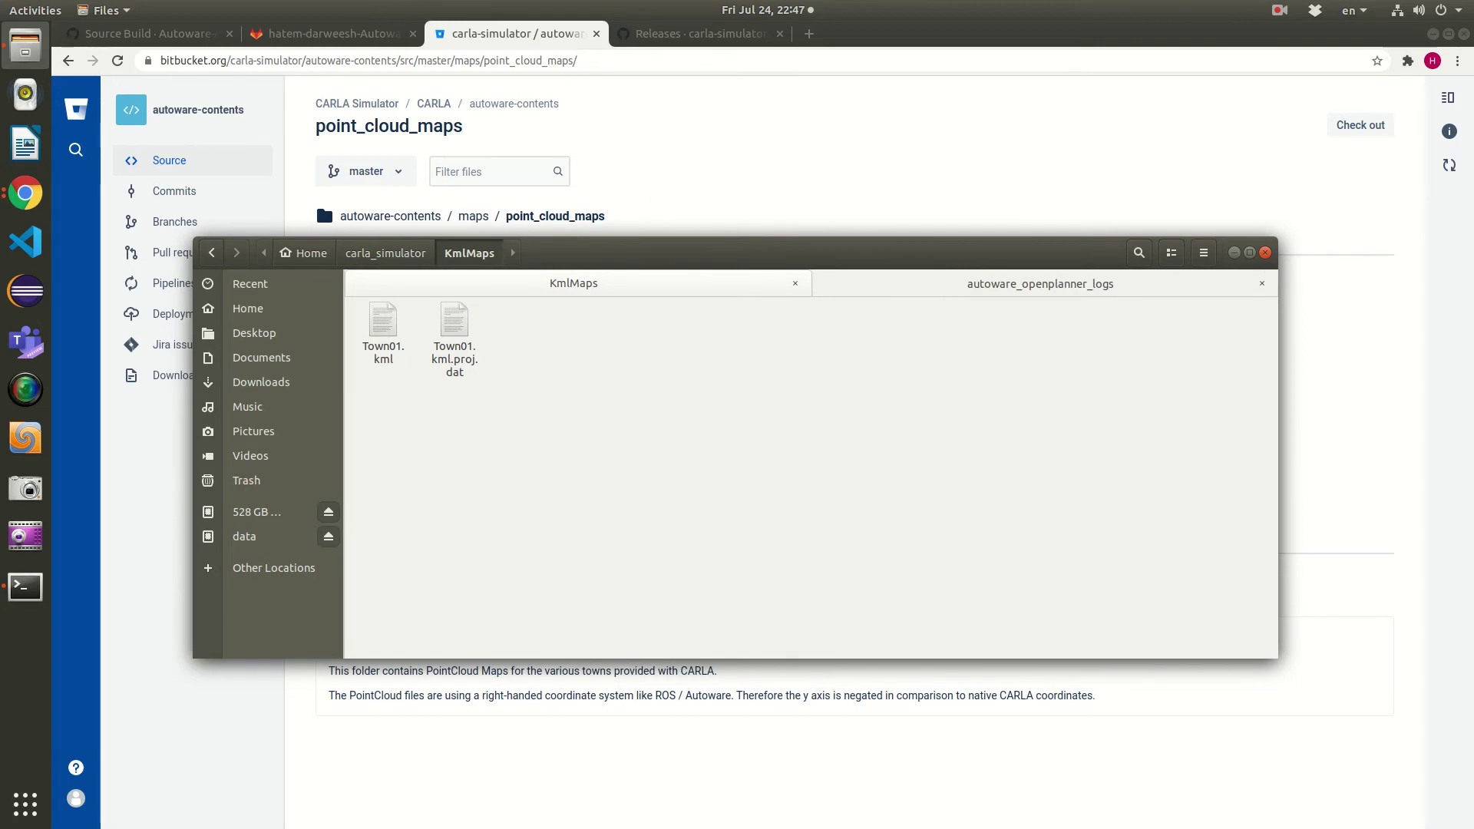
{"action": "key", "text": "super+d"}
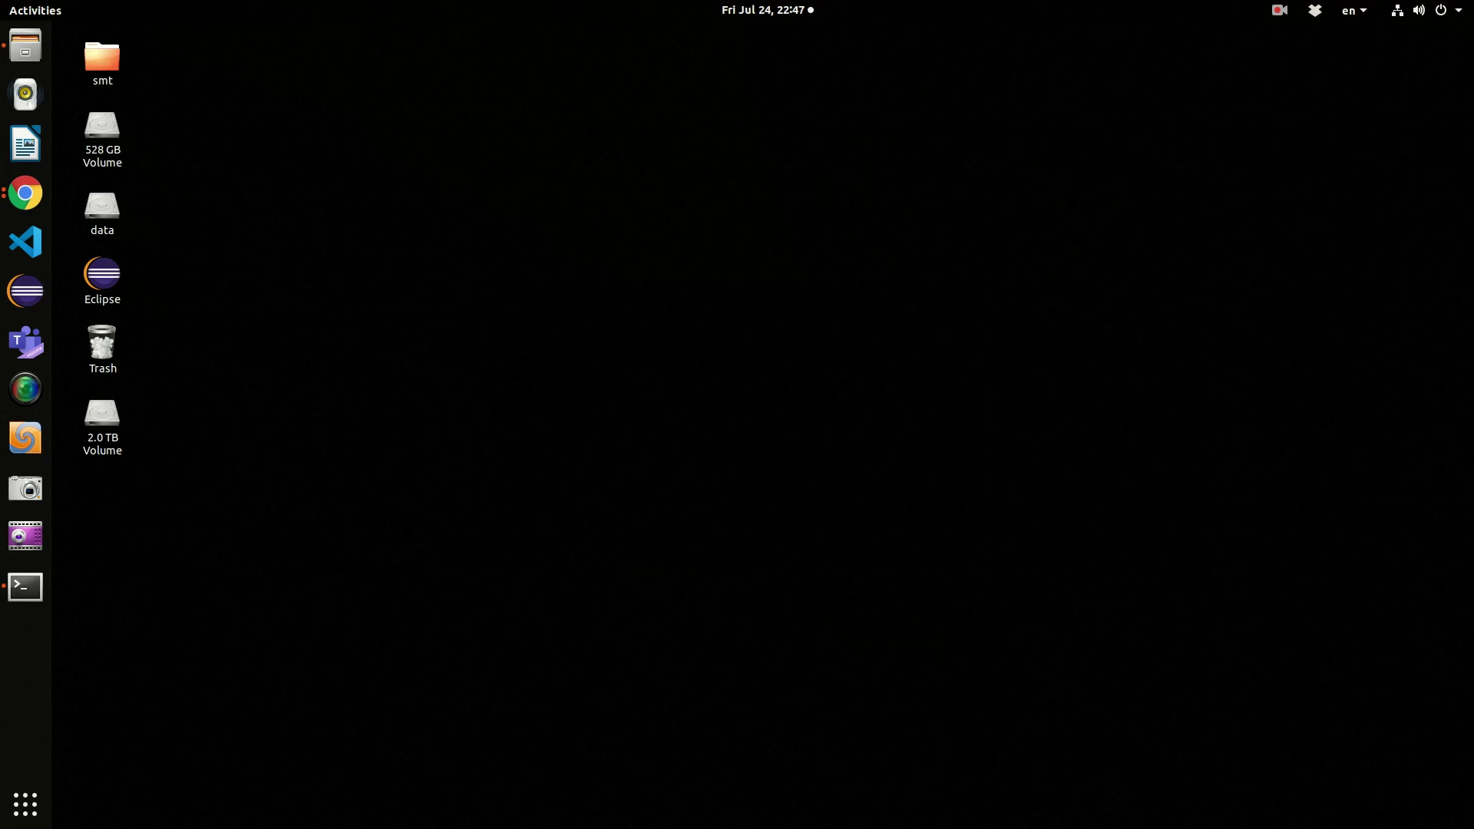
{"action": "double_click", "coordinate": [102, 61]}
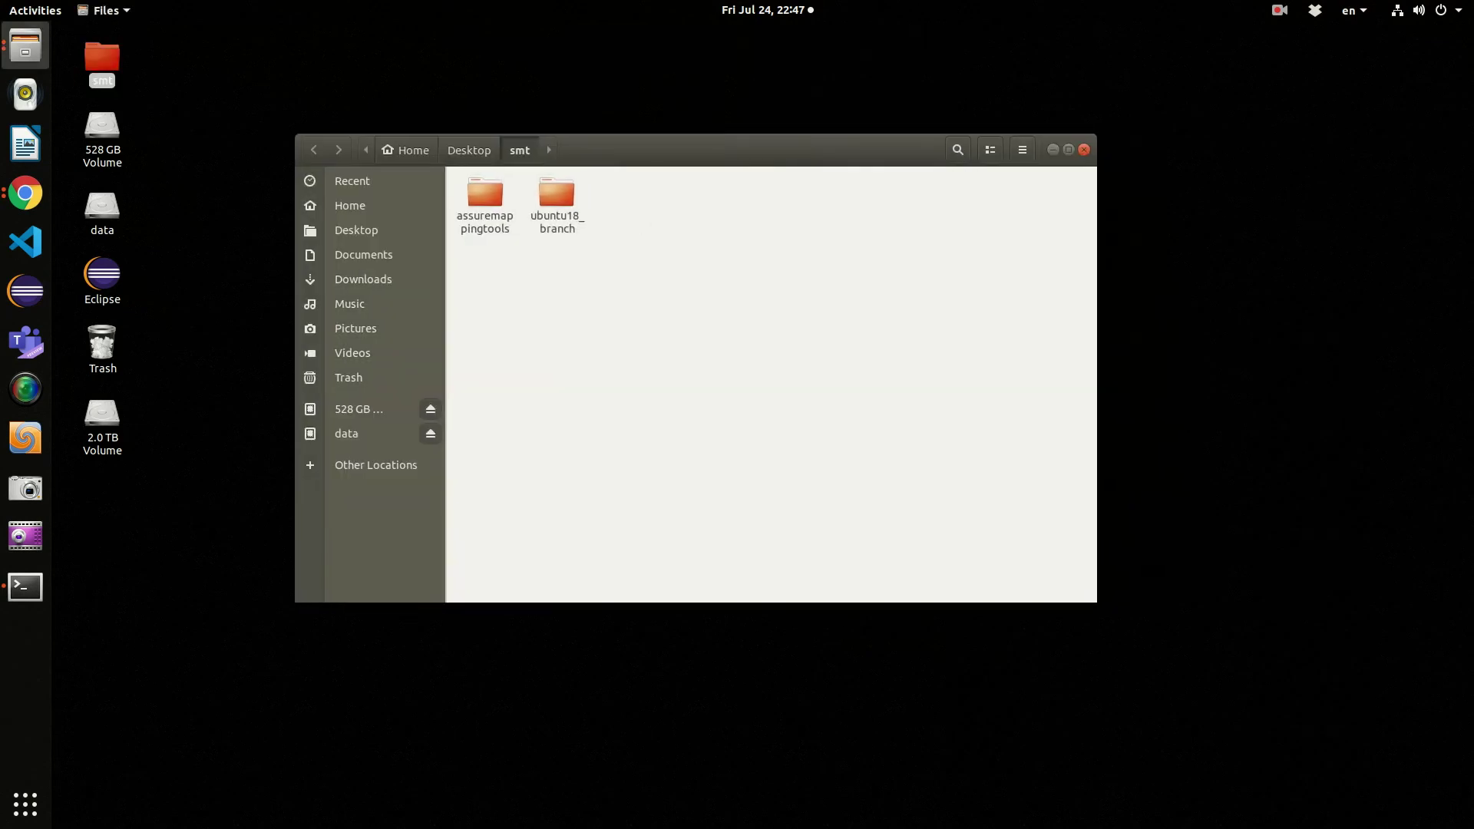
{"action": "left_click", "coordinate": [556, 196]}
{"action": "key", "text": "Return"}
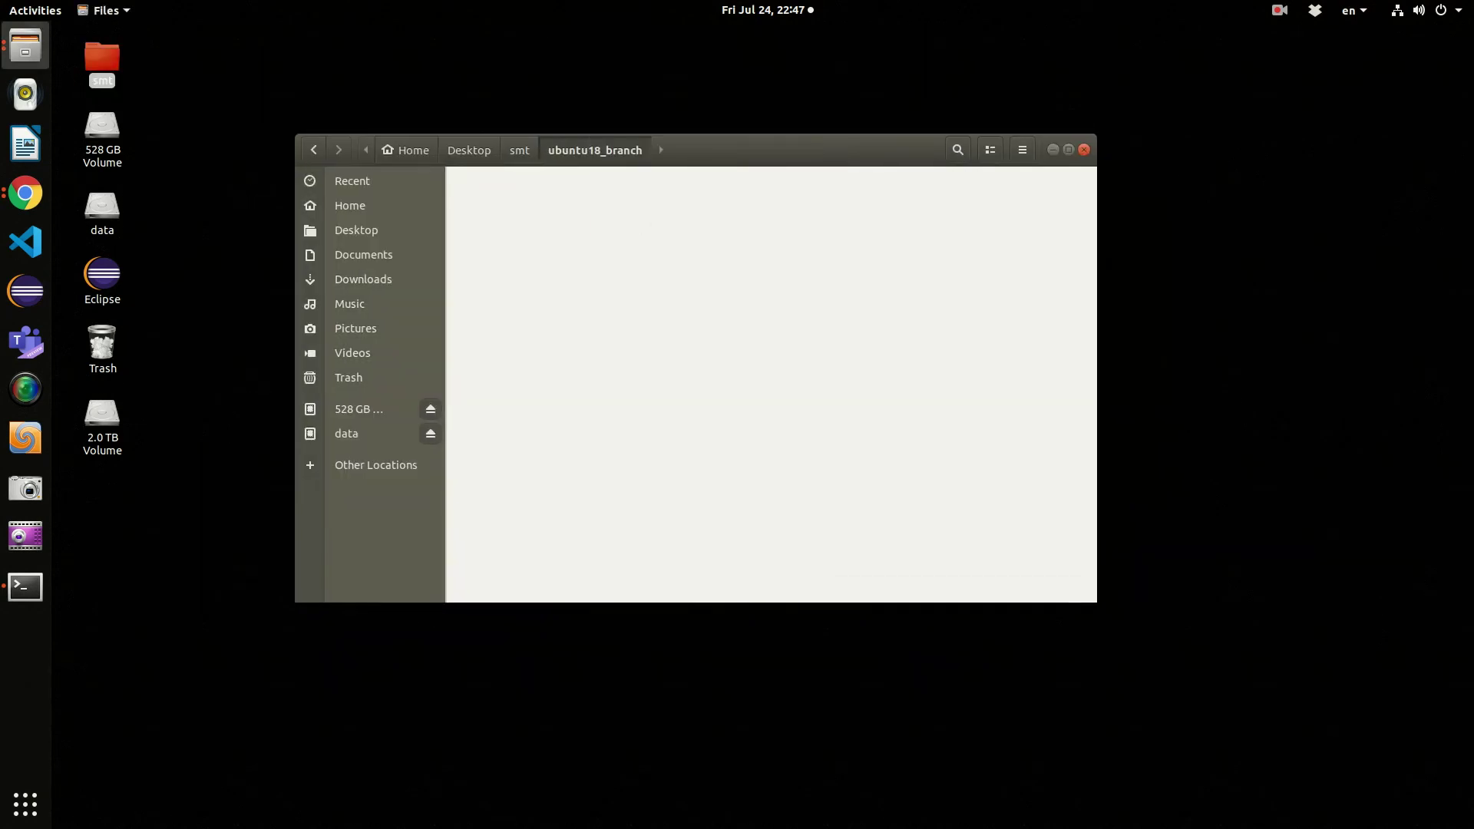
{"action": "key", "text": "Return"}
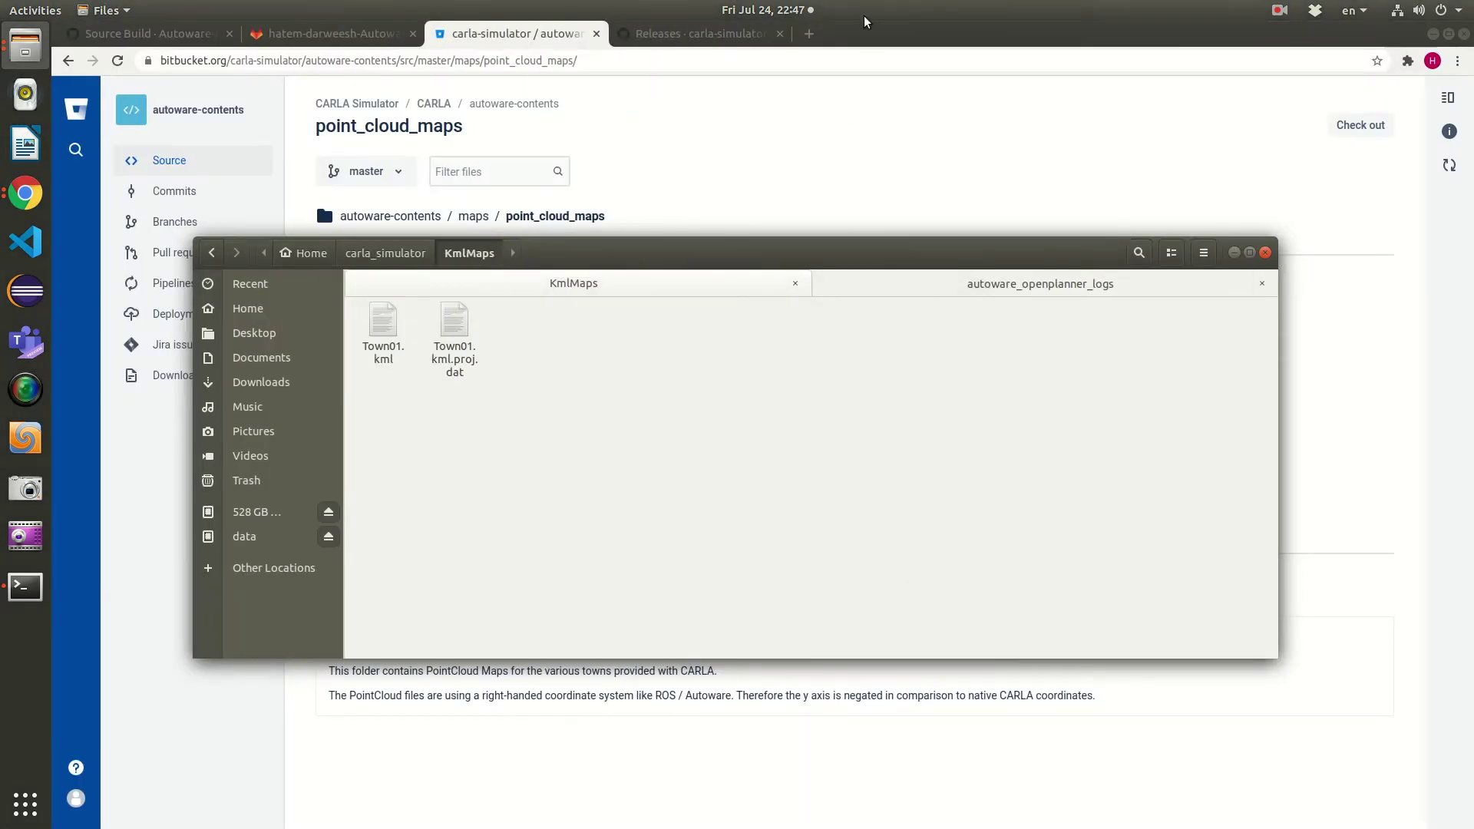
In a new browser tab, open the map tool author's GitHub profile and go to the assuremappingtools repository
{"action": "left_click", "coordinate": [813, 35]}
{"action": "left_click", "coordinate": [810, 34]}
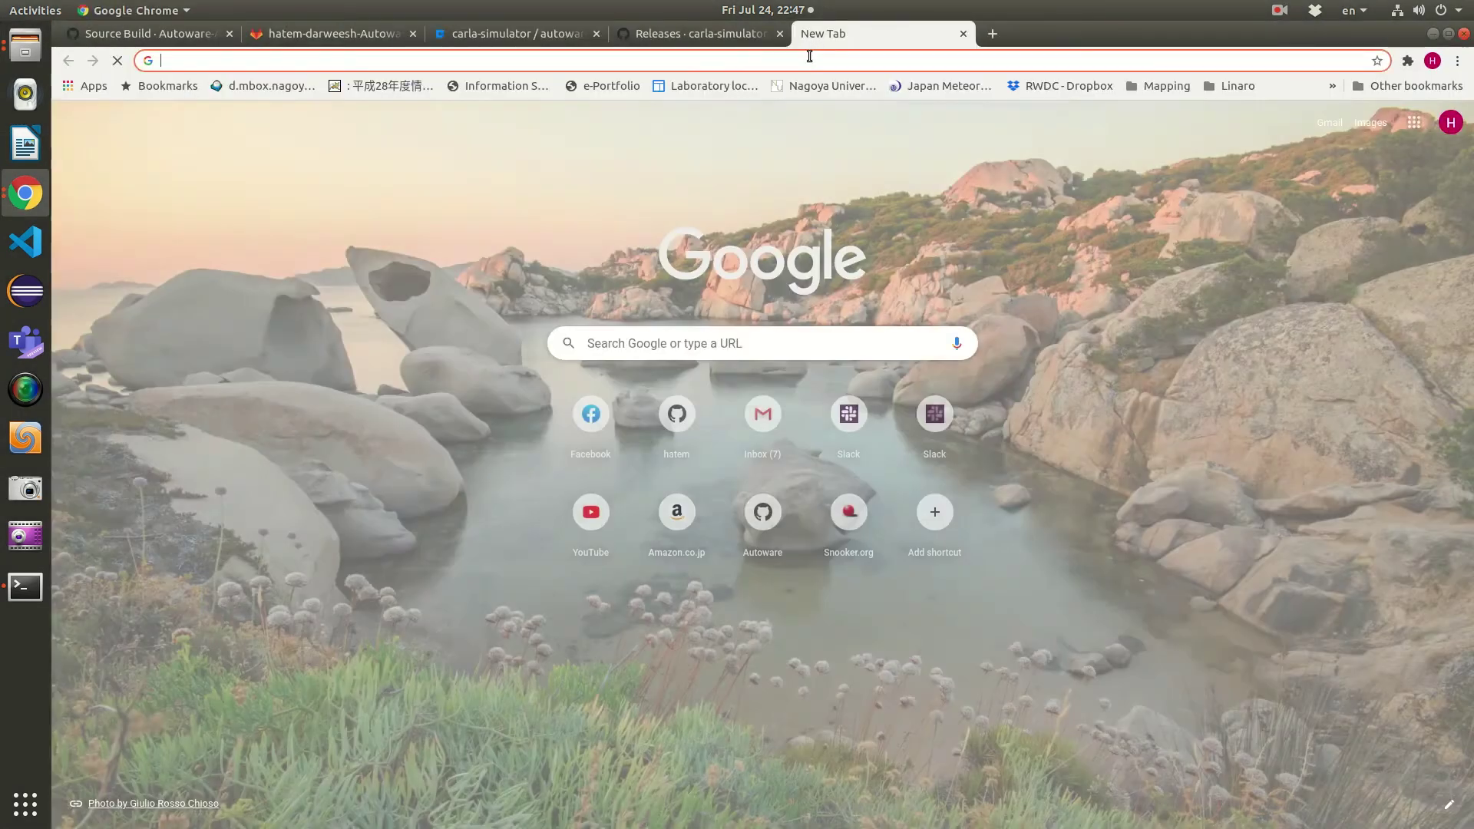
{"action": "type", "text": "gith"}
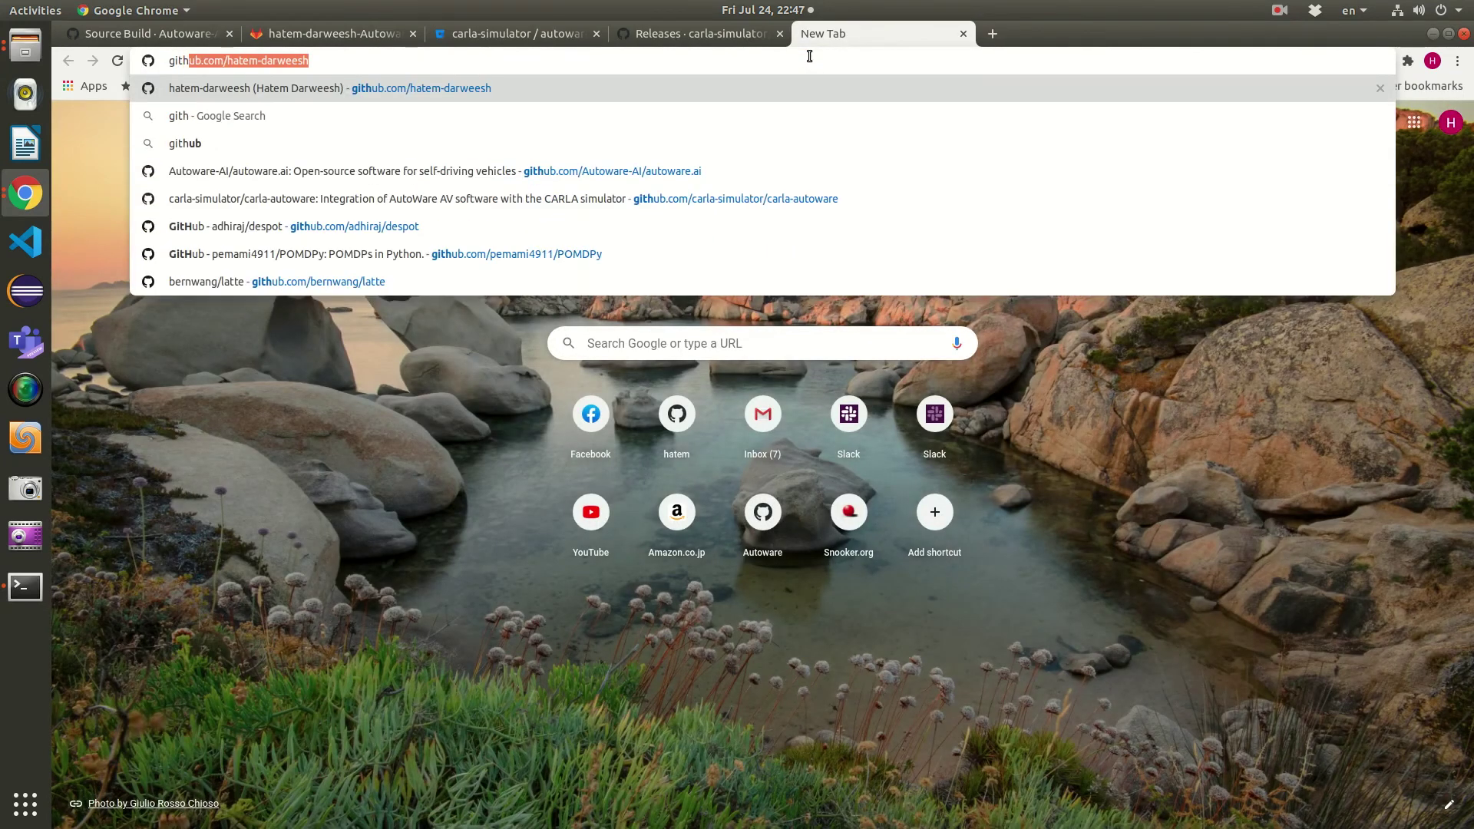
{"action": "key", "text": "Return"}
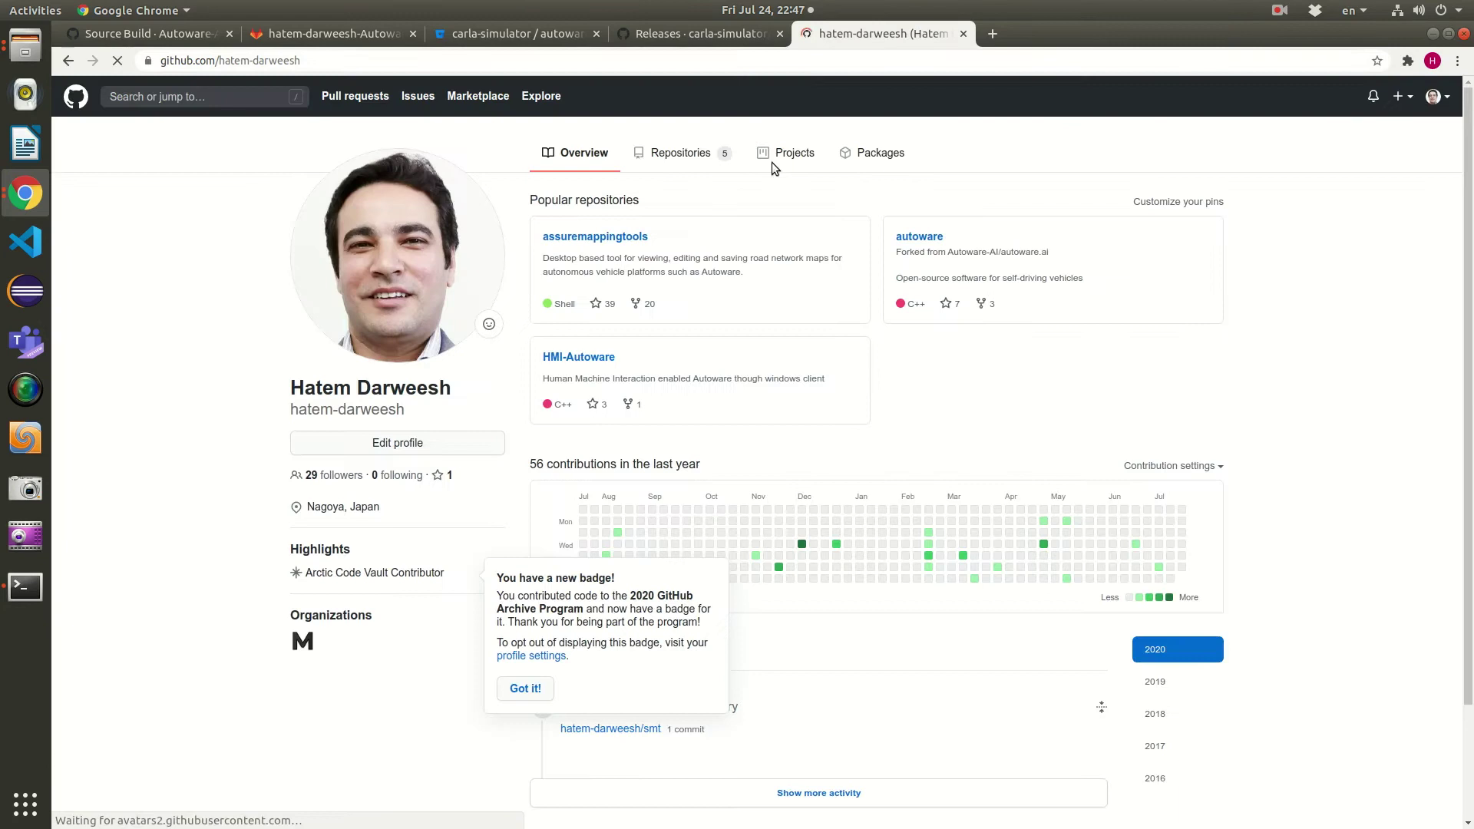
{"action": "left_click", "coordinate": [614, 238]}
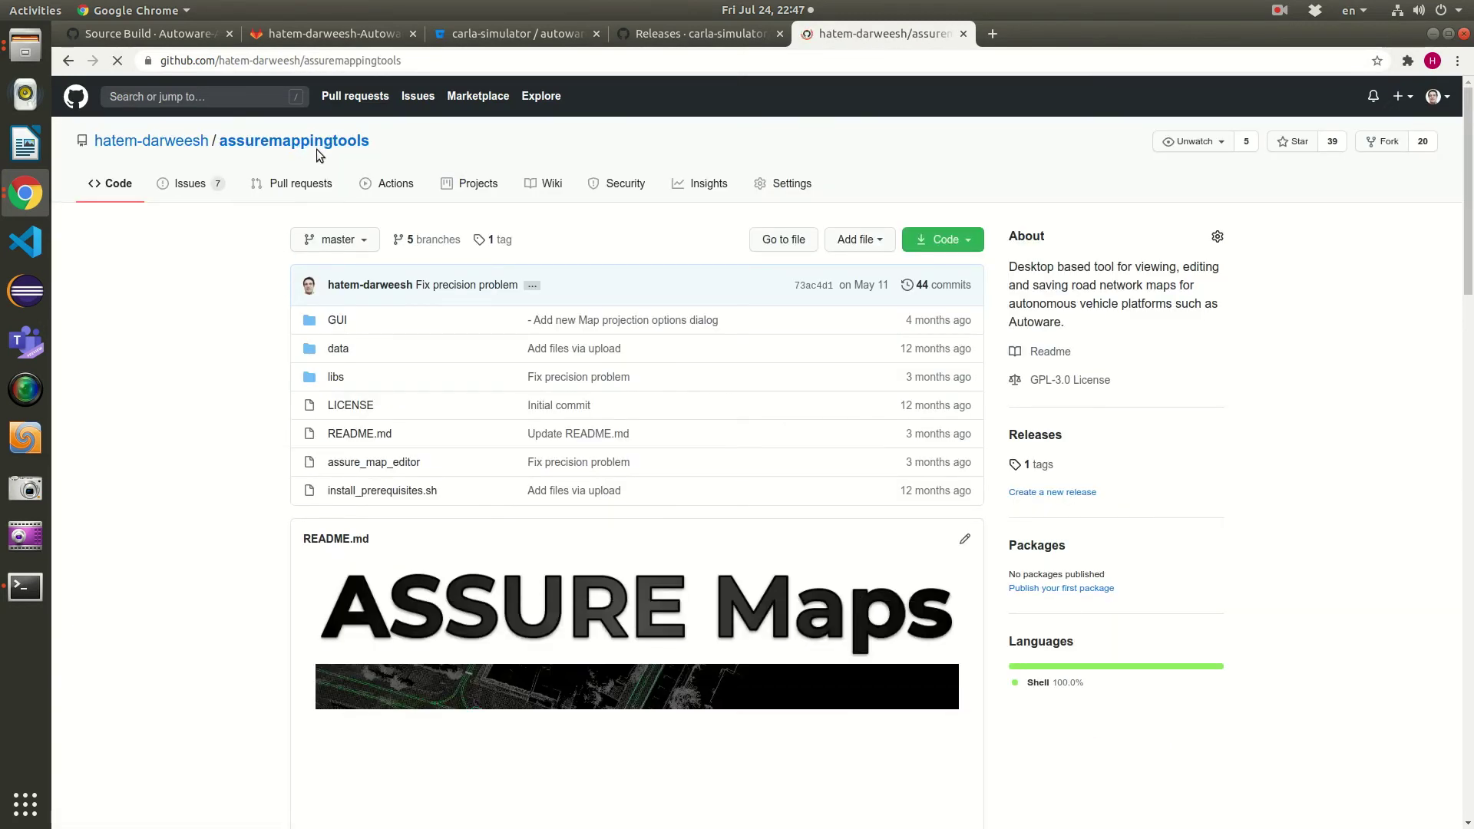
Look over the assuremappingtools repository's files and README, and check its list of branches
{"action": "scroll", "coordinate": [201, 405], "scroll_direction": "down", "scroll_amount": 1}
{"action": "scroll", "coordinate": [215, 400], "scroll_direction": "down", "scroll_amount": 2}
{"action": "scroll", "coordinate": [234, 393], "scroll_direction": "up", "scroll_amount": 4}
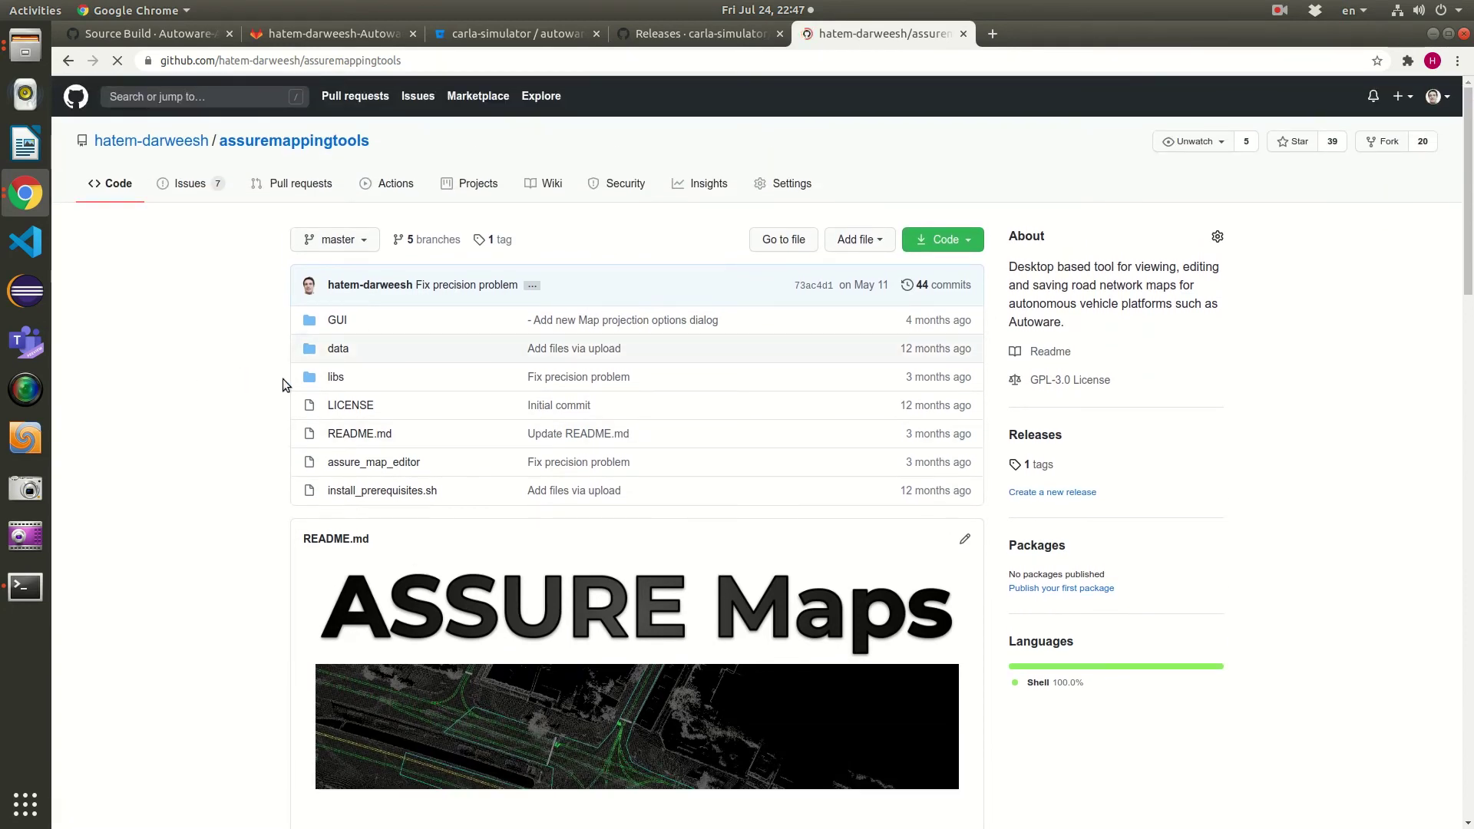
{"action": "scroll", "coordinate": [285, 378], "scroll_direction": "down", "scroll_amount": 1}
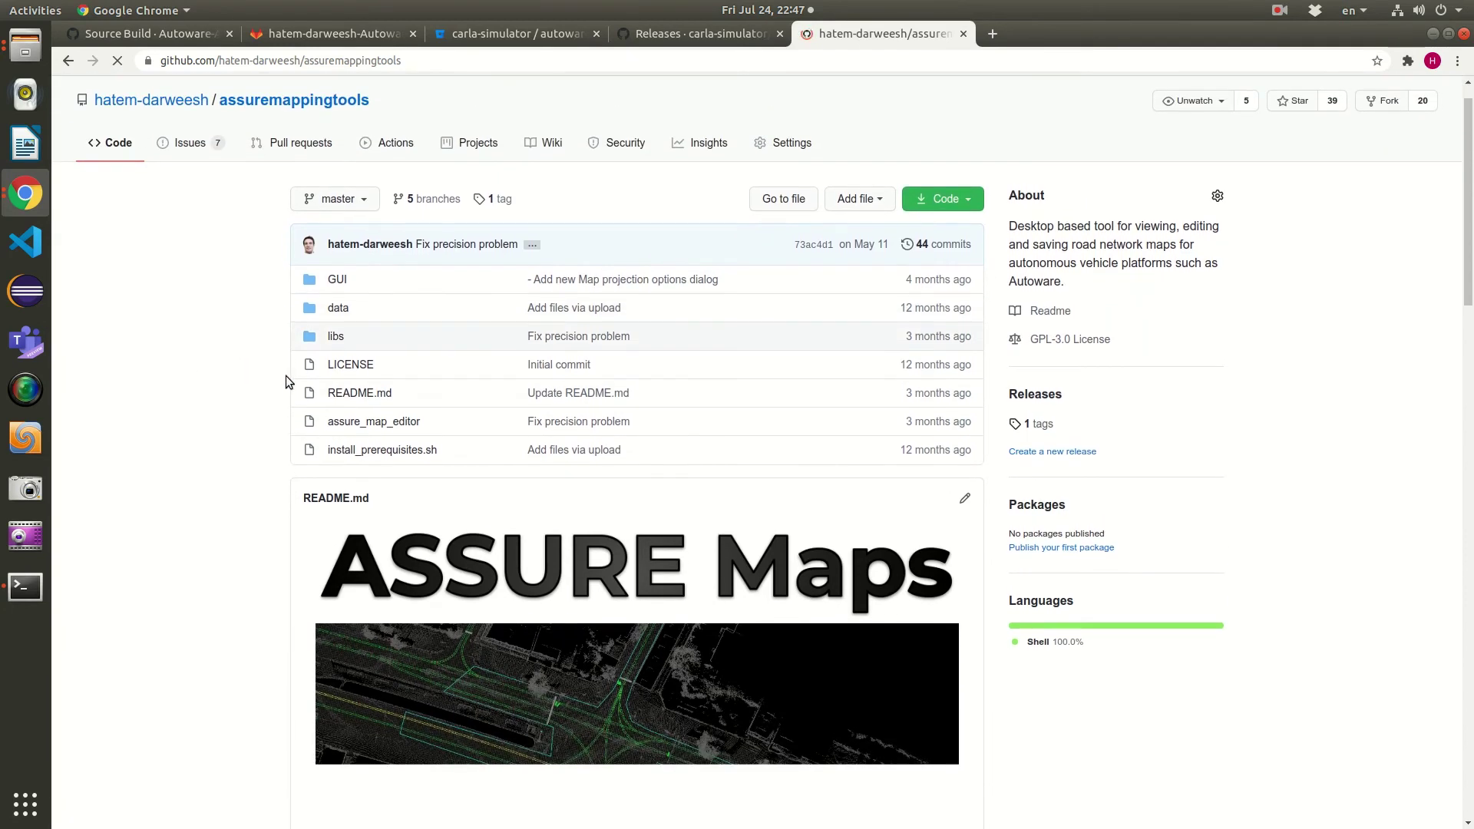
{"action": "left_click", "coordinate": [359, 203]}
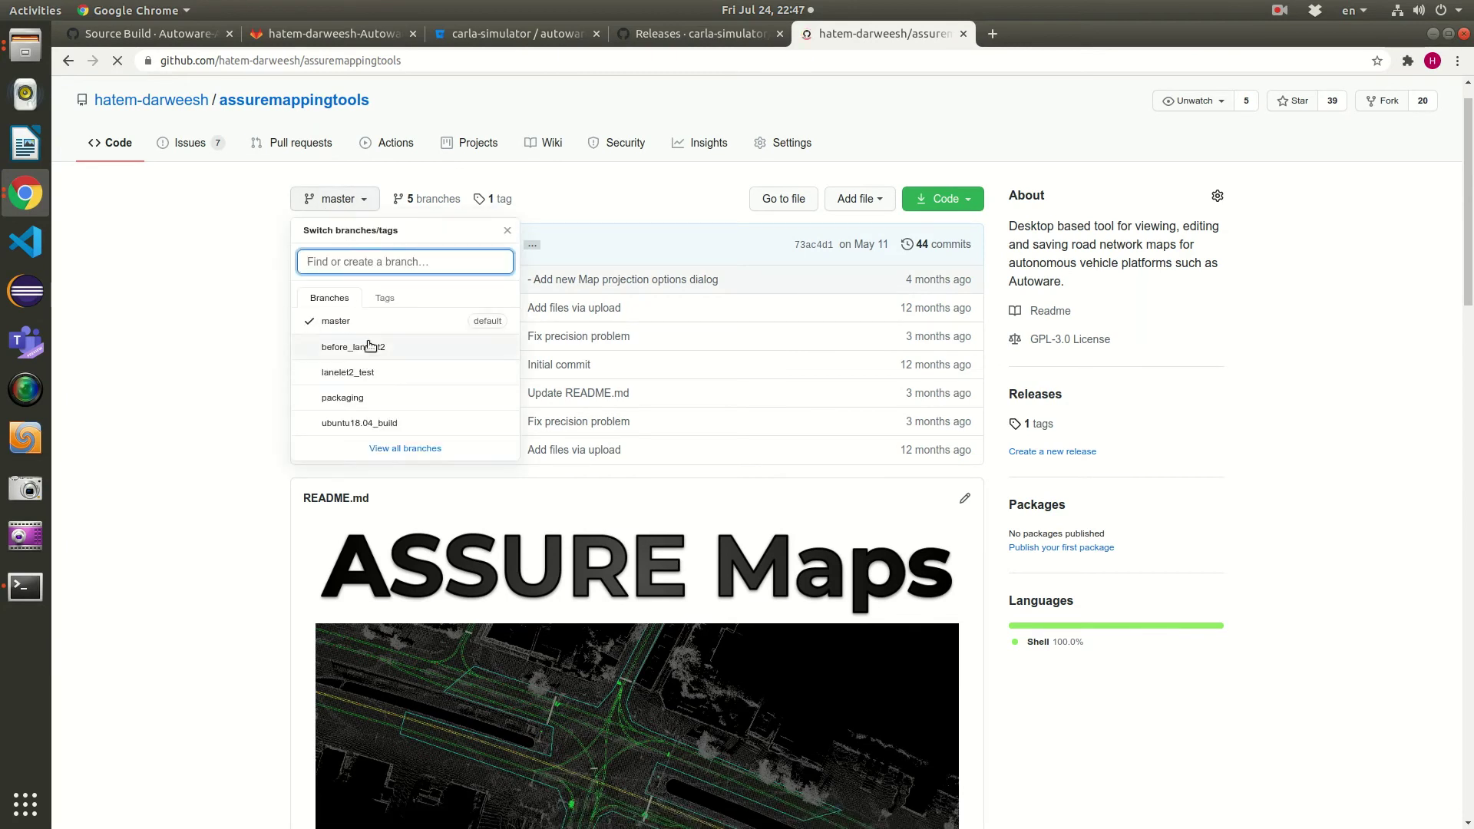
{"action": "left_click", "coordinate": [243, 397]}
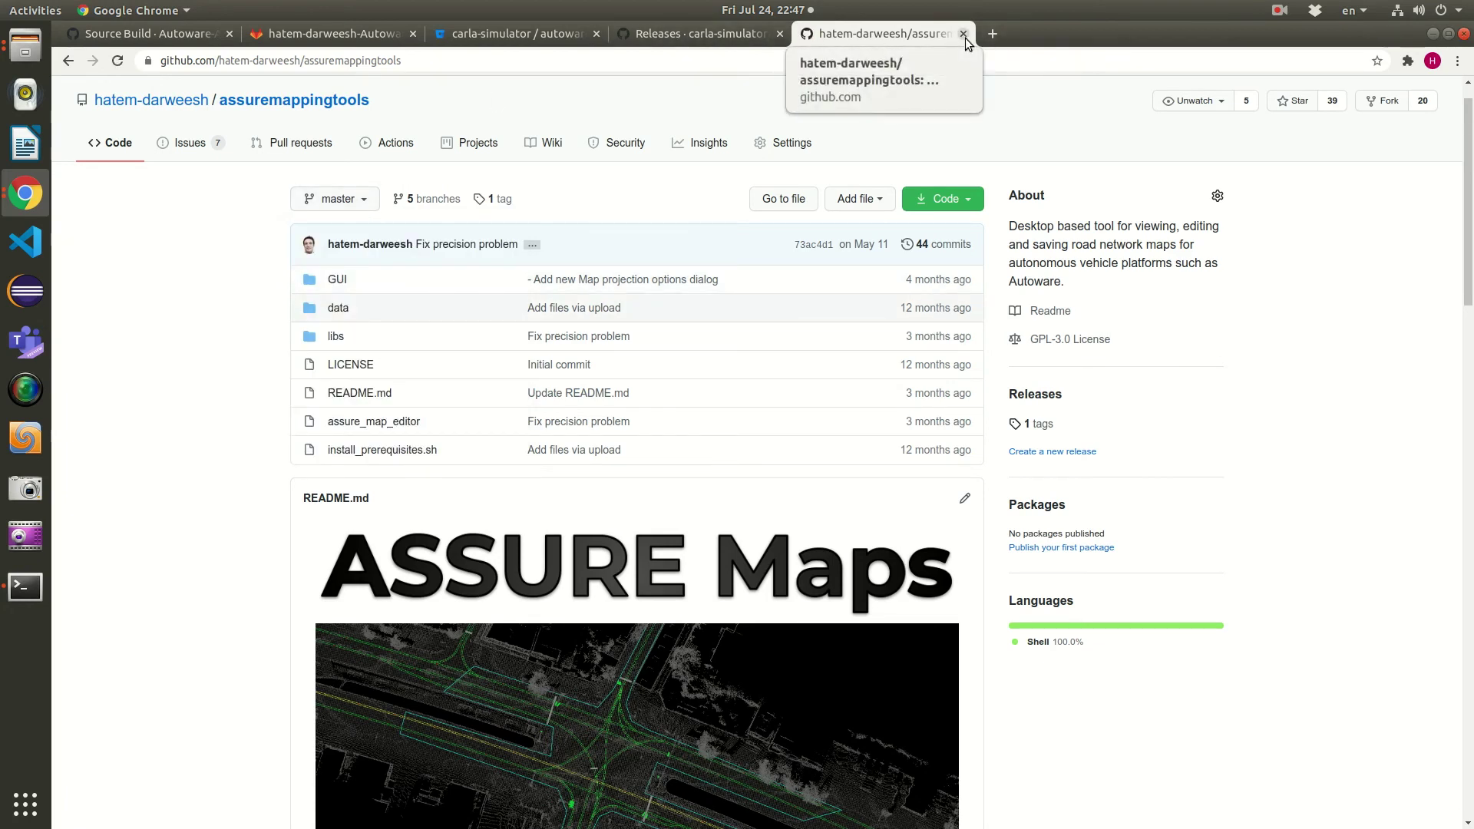
Switch to another workspace, launch ./assure_map_editor from a terminal, and start loading an OpenDRIVE .xodr map with the default mapping options
{"action": "key", "text": "ctrl+alt+Left"}
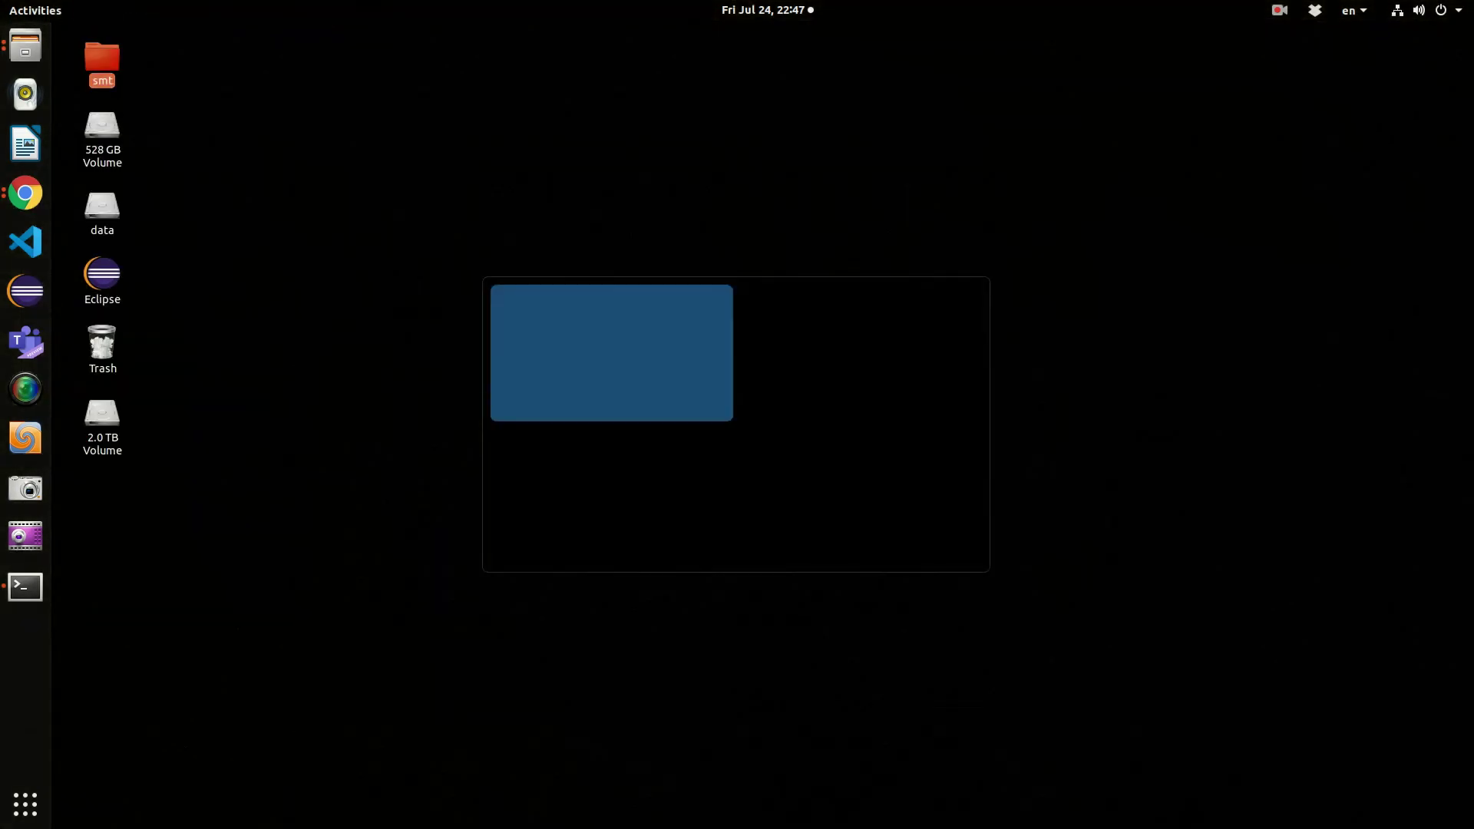
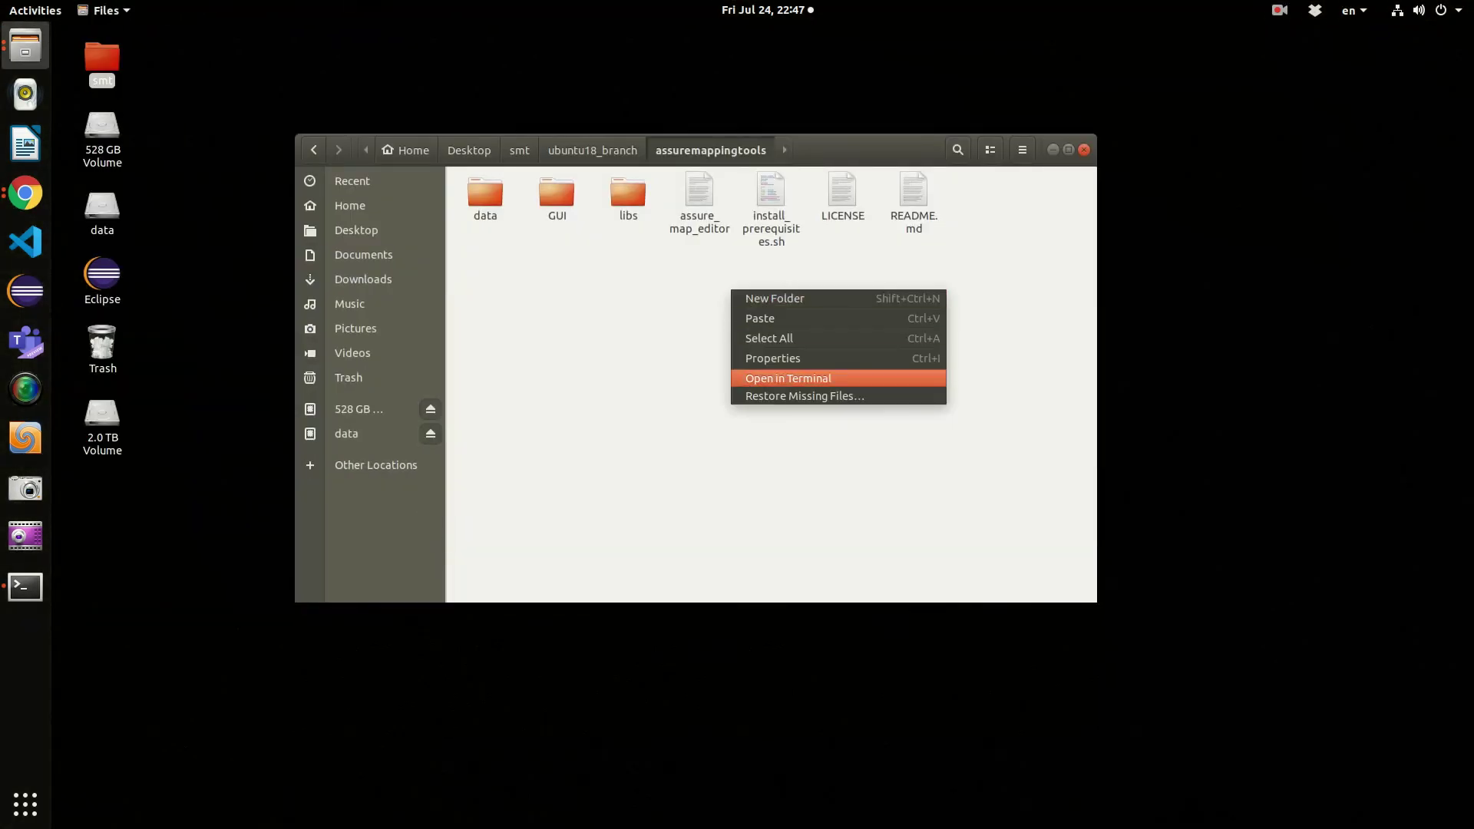
{"action": "type", "text": "./assure_map_editor"}
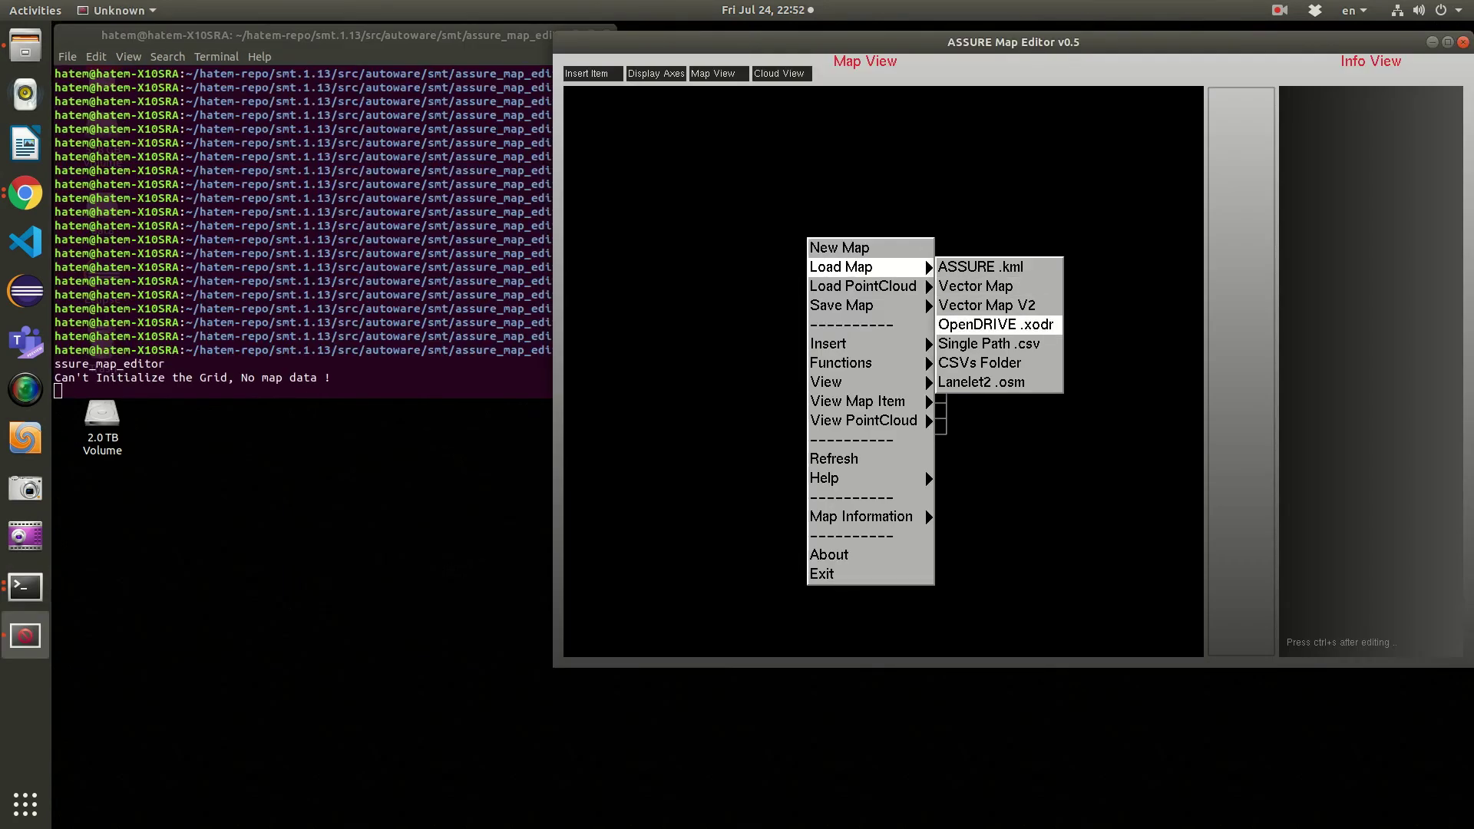
{"action": "left_click", "coordinate": [995, 324]}
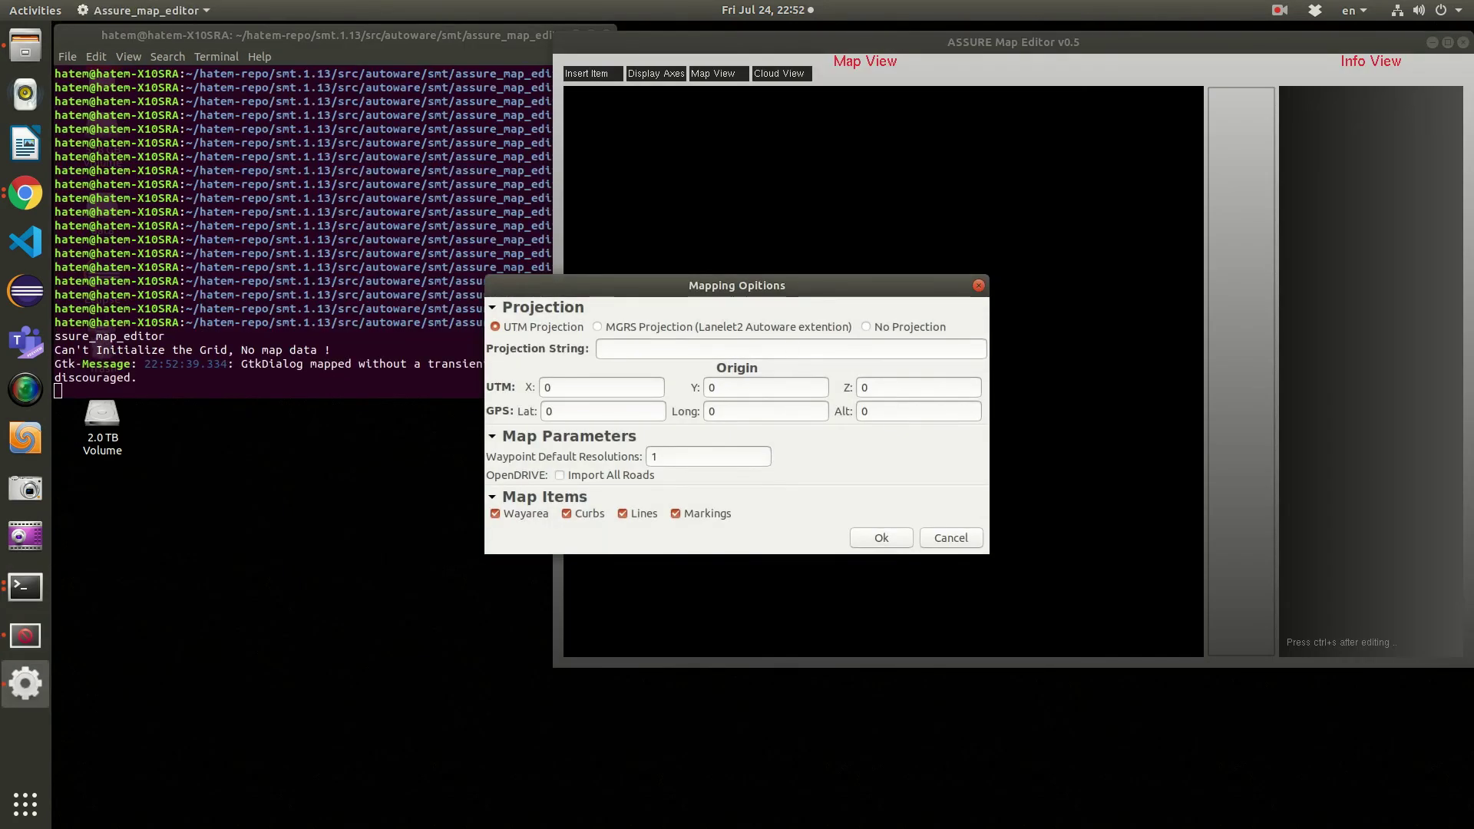
{"action": "key", "text": "Return"}
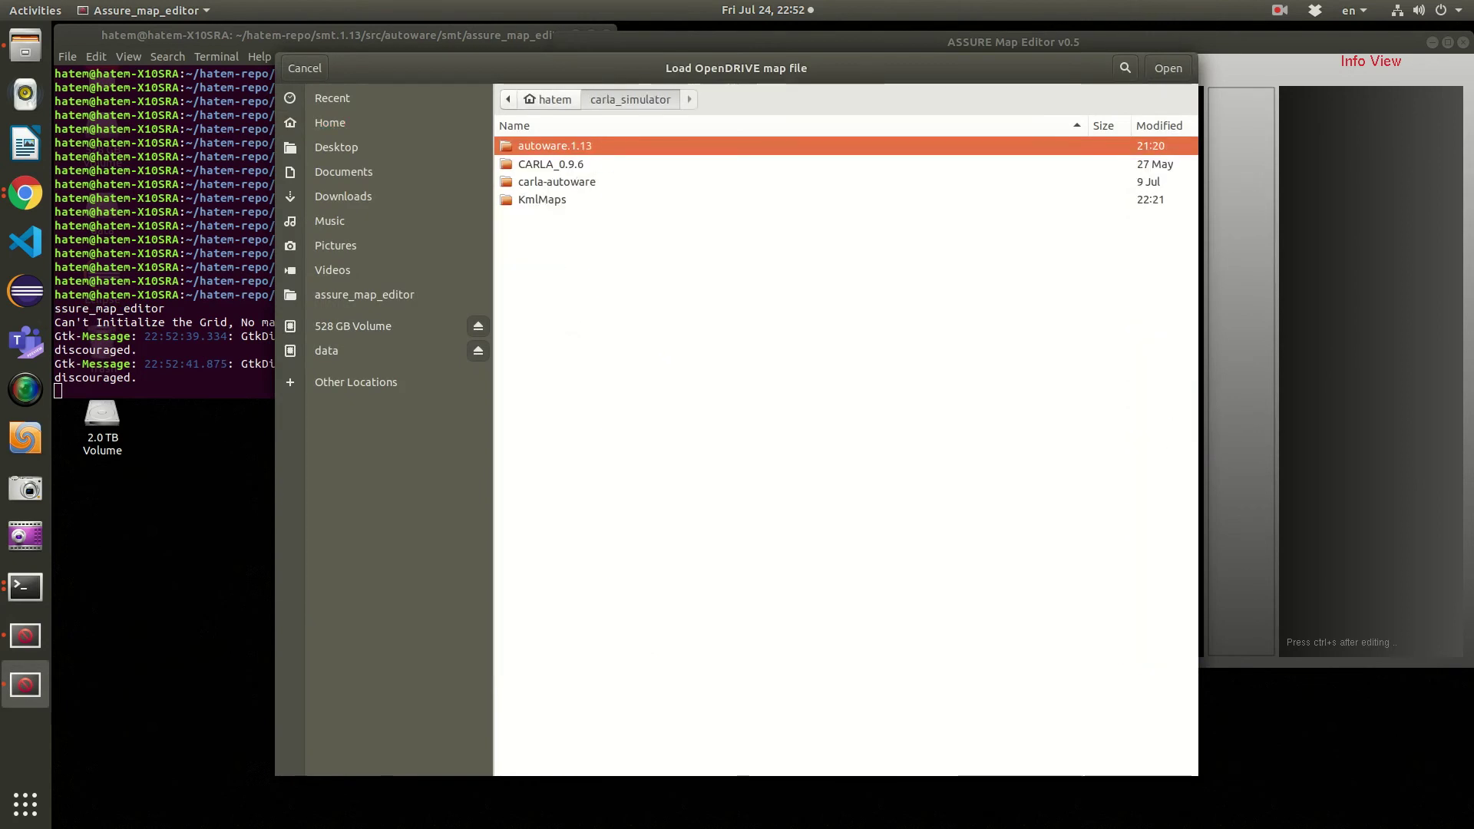
Browse from carla_simulator to the CARLA_0.9.6/CarlaUE4/Content/Carla folder for the OpenDRIVE map file
{"action": "key", "text": "Down"}
{"action": "key", "text": "Return"}
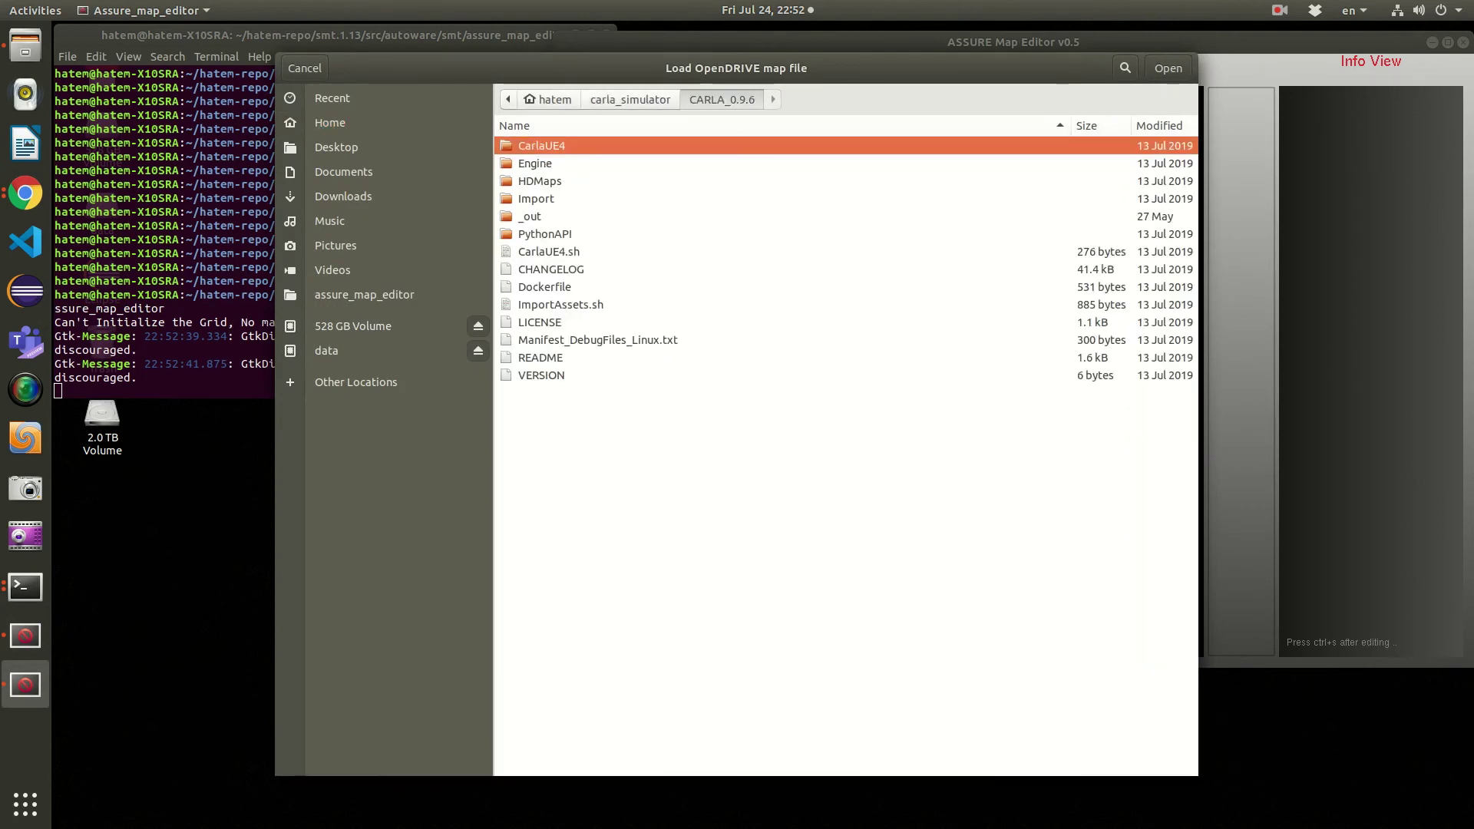
{"action": "key", "text": "Down"}
{"action": "key", "text": "Down"}
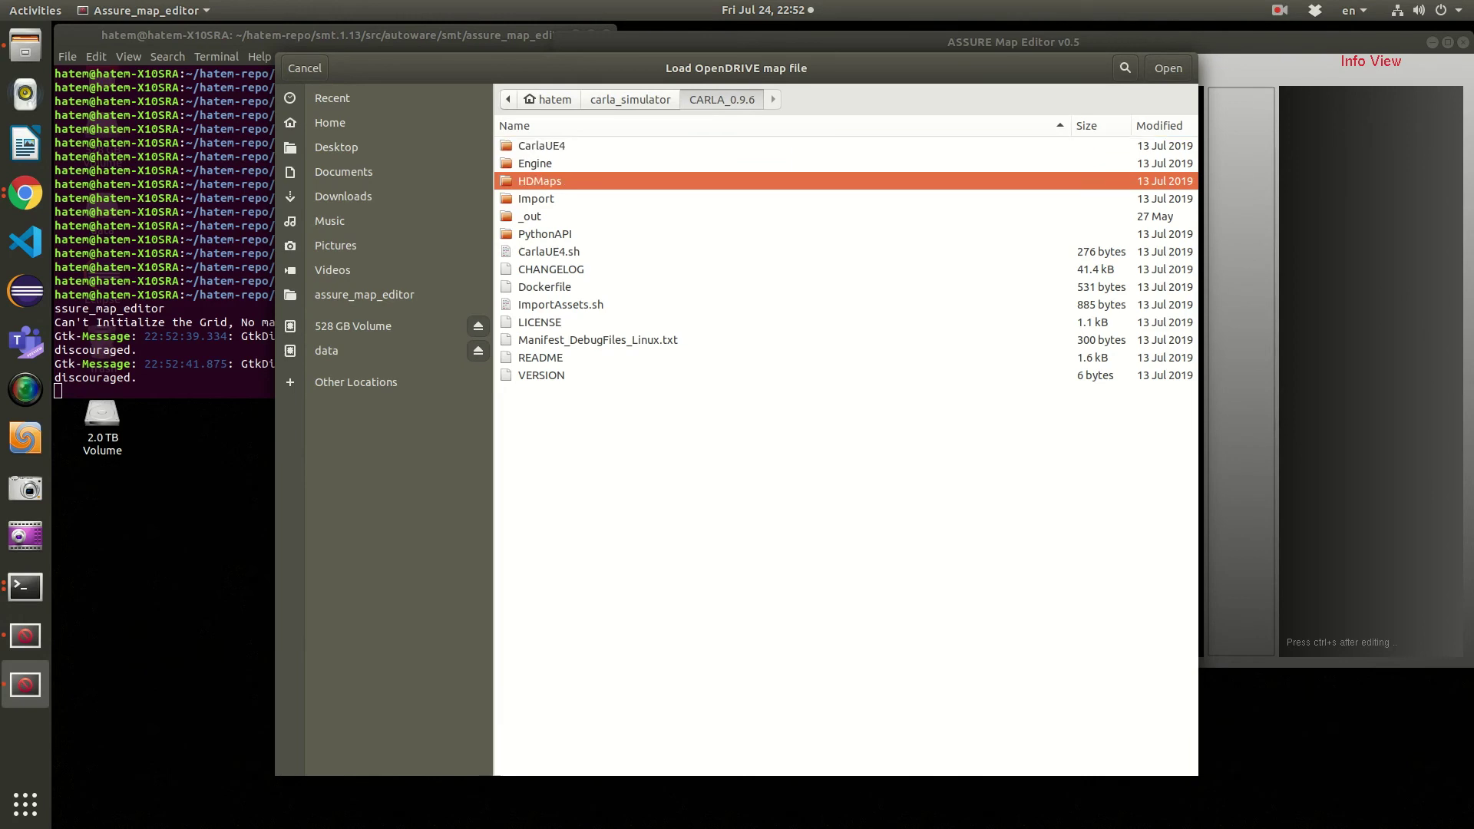
{"action": "key", "text": "Up"}
{"action": "key", "text": "Up"}
{"action": "key", "text": "Return"}
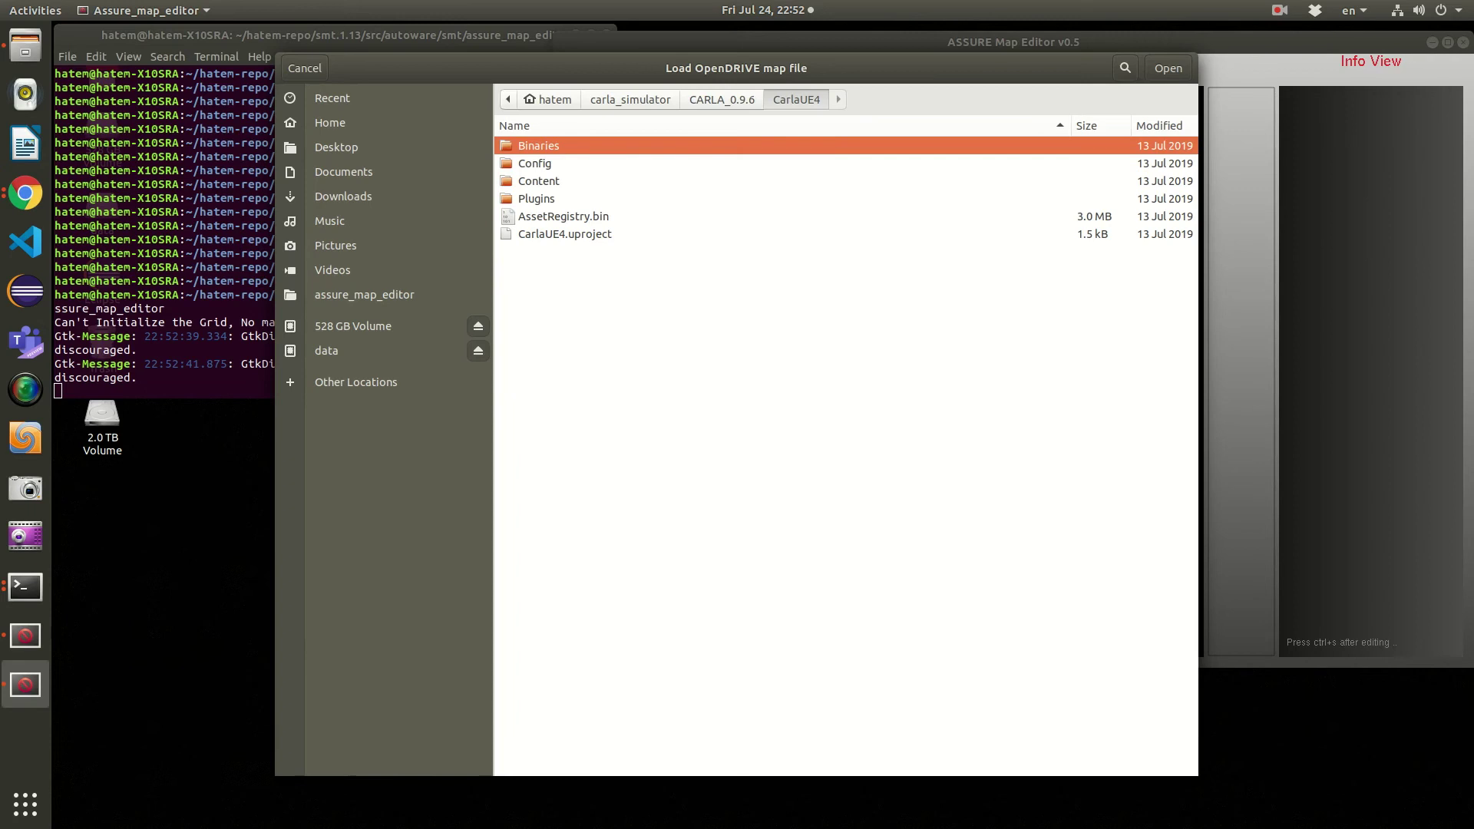
{"action": "key", "text": "Down"}
{"action": "key", "text": "Down"}
{"action": "key", "text": "Return"}
{"action": "key", "text": "Return"}
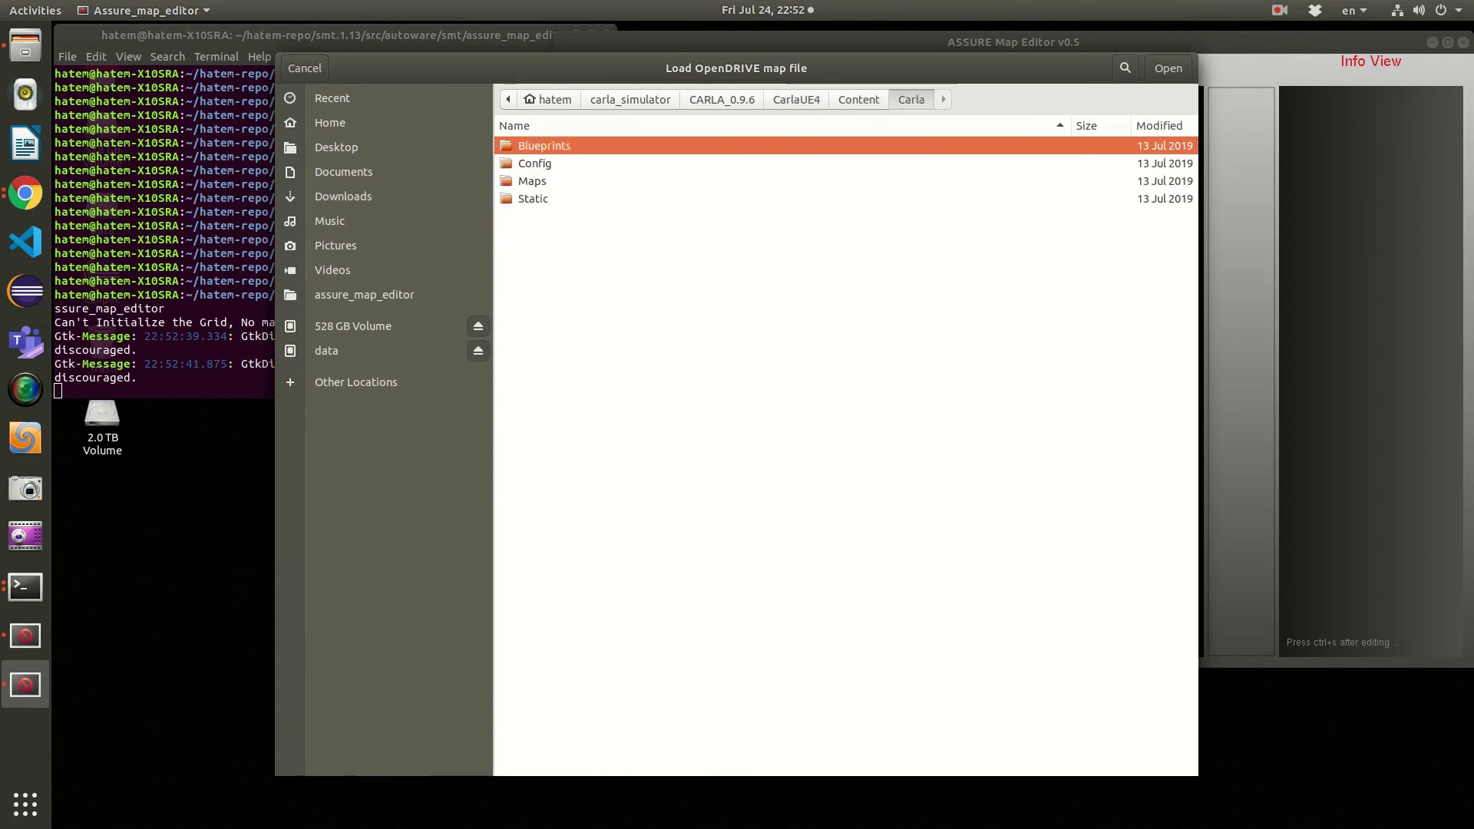
Open the Maps/OpenDrive subfolder and load Town02.xodr into the map editor
{"action": "key", "text": "Down"}
{"action": "key", "text": "Down"}
{"action": "key", "text": "Return"}
{"action": "key", "text": "Down"}
{"action": "key", "text": "Return"}
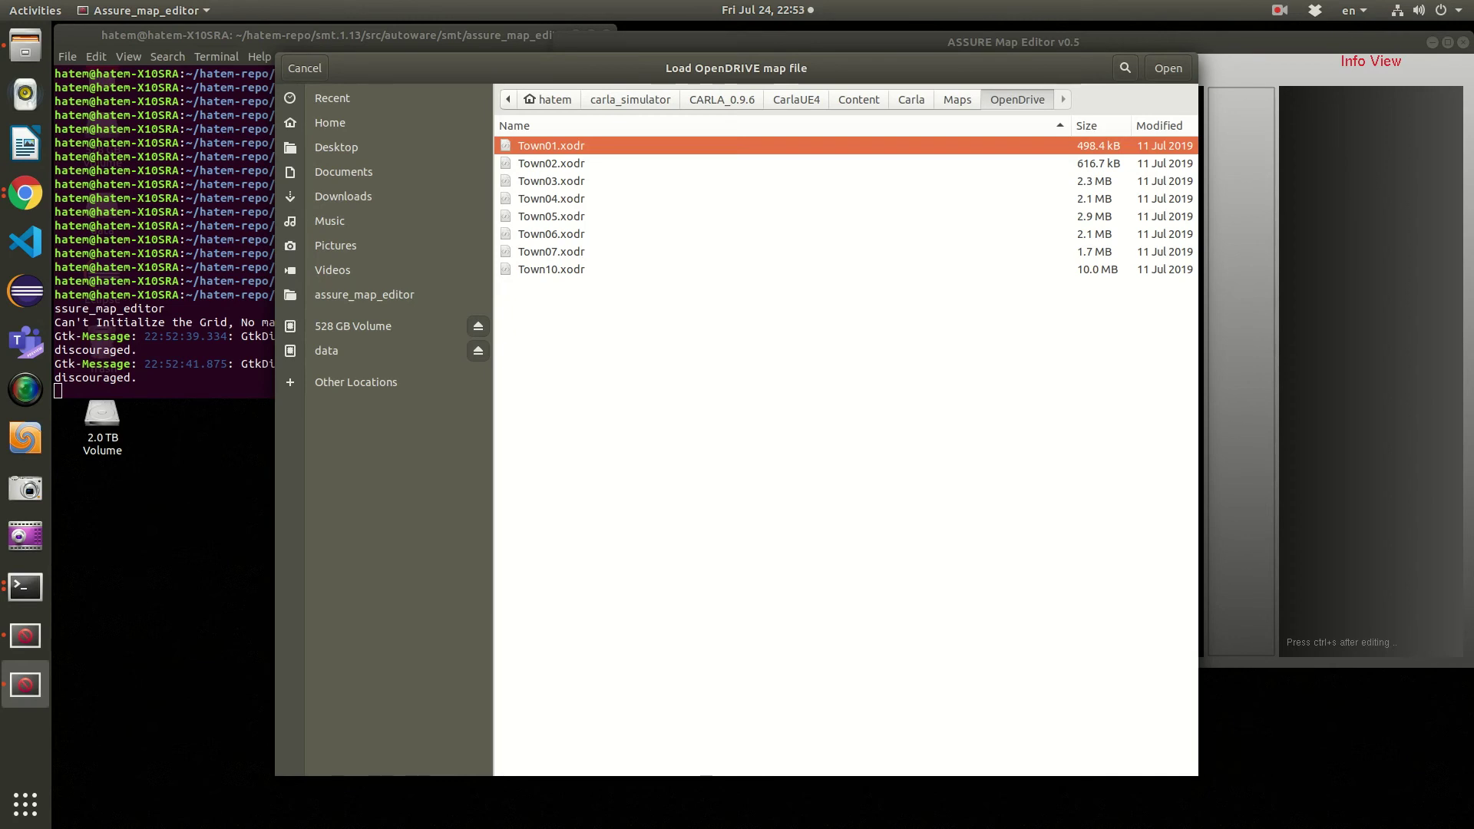
{"action": "key", "text": "Down"}
{"action": "key", "text": "Return"}
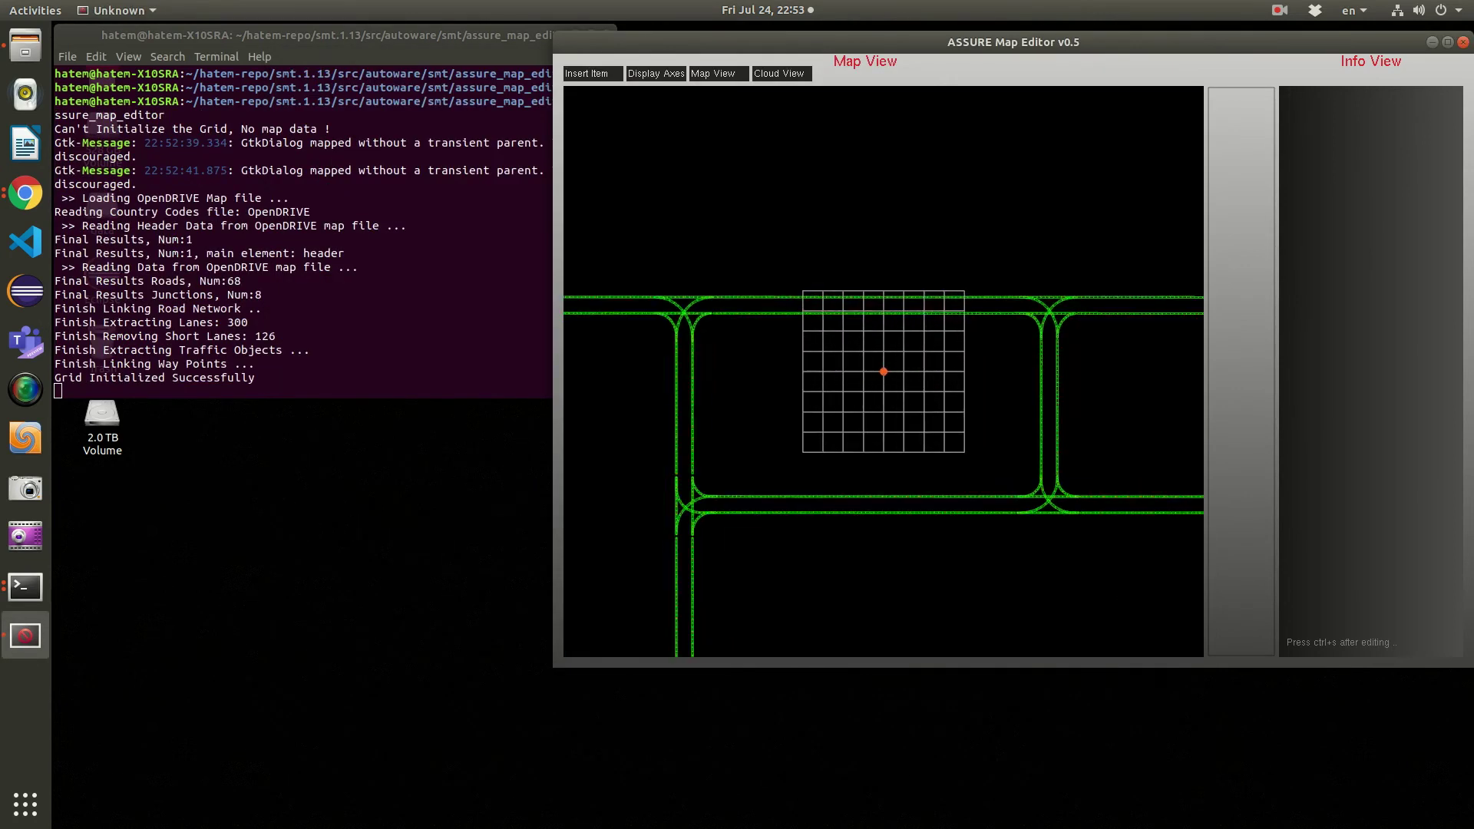
Start saving the loaded map in ASSURE .kml format and choose carla_simulator/KmlMaps as the destination folder
{"action": "right_click", "coordinate": [798, 251]}
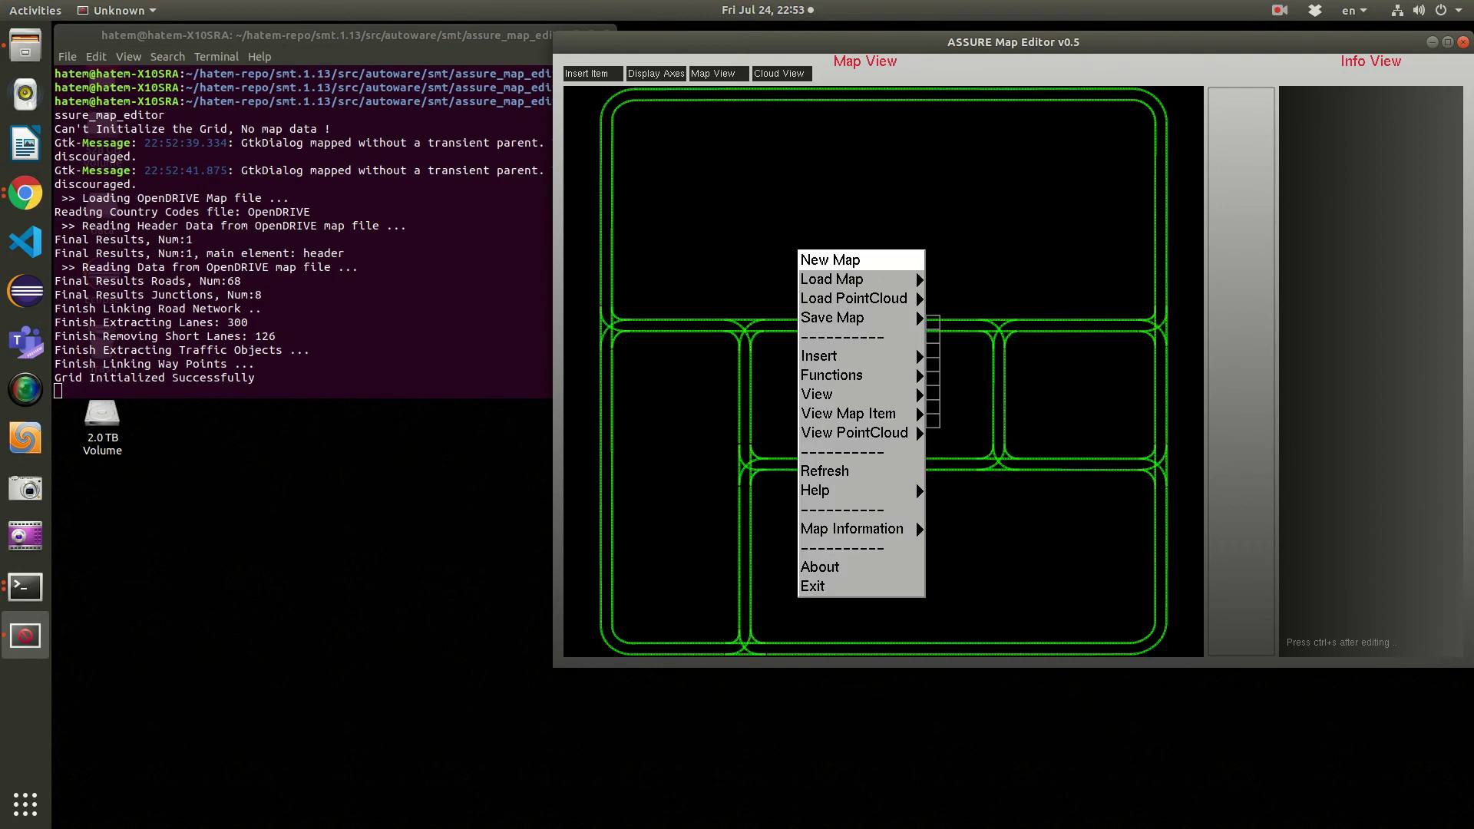
{"action": "mouse_move", "coordinate": [837, 279]}
{"action": "mouse_move", "coordinate": [837, 318]}
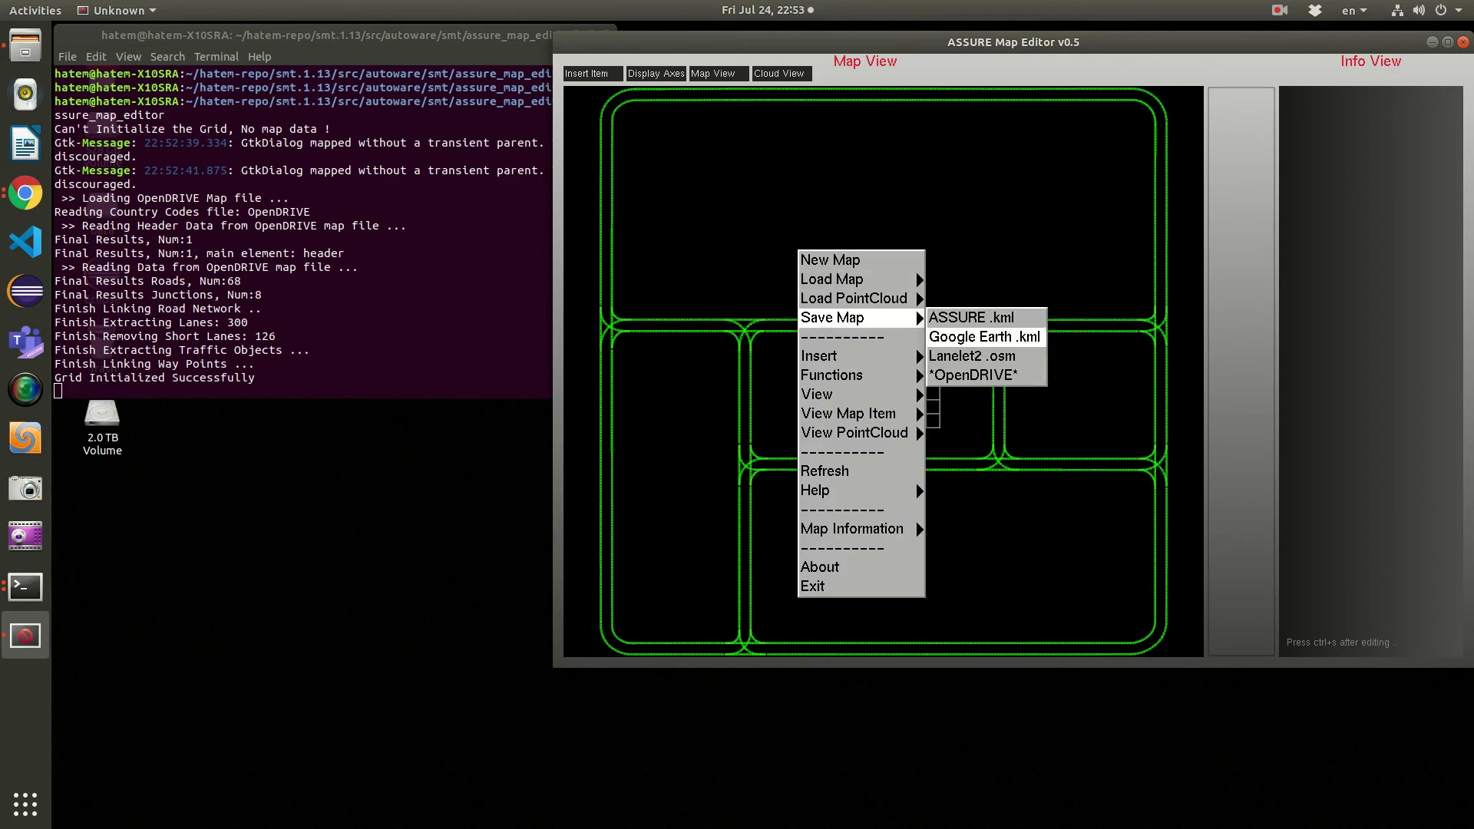
{"action": "left_click", "coordinate": [971, 317]}
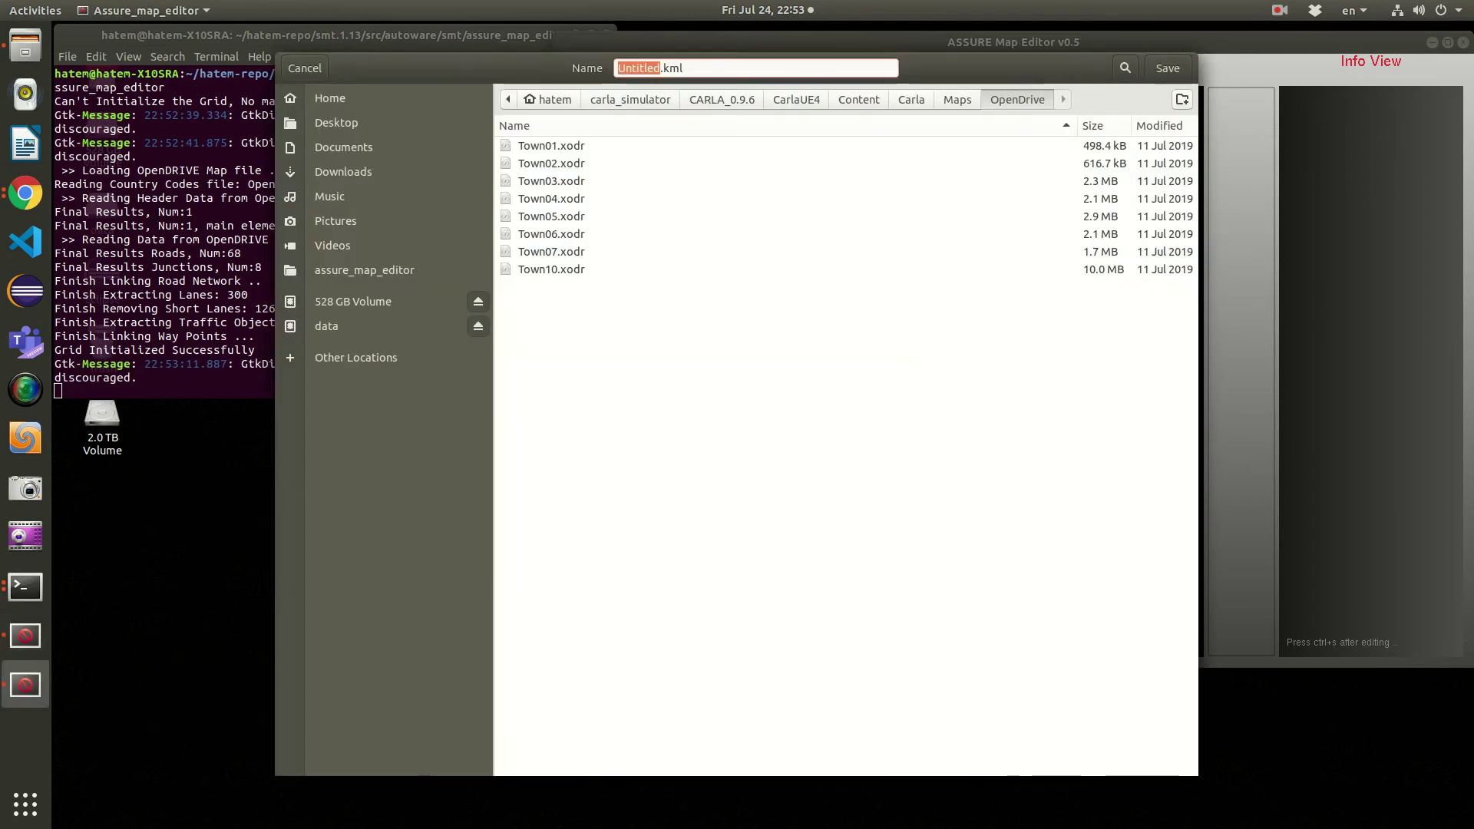
{"action": "left_click", "coordinate": [630, 99]}
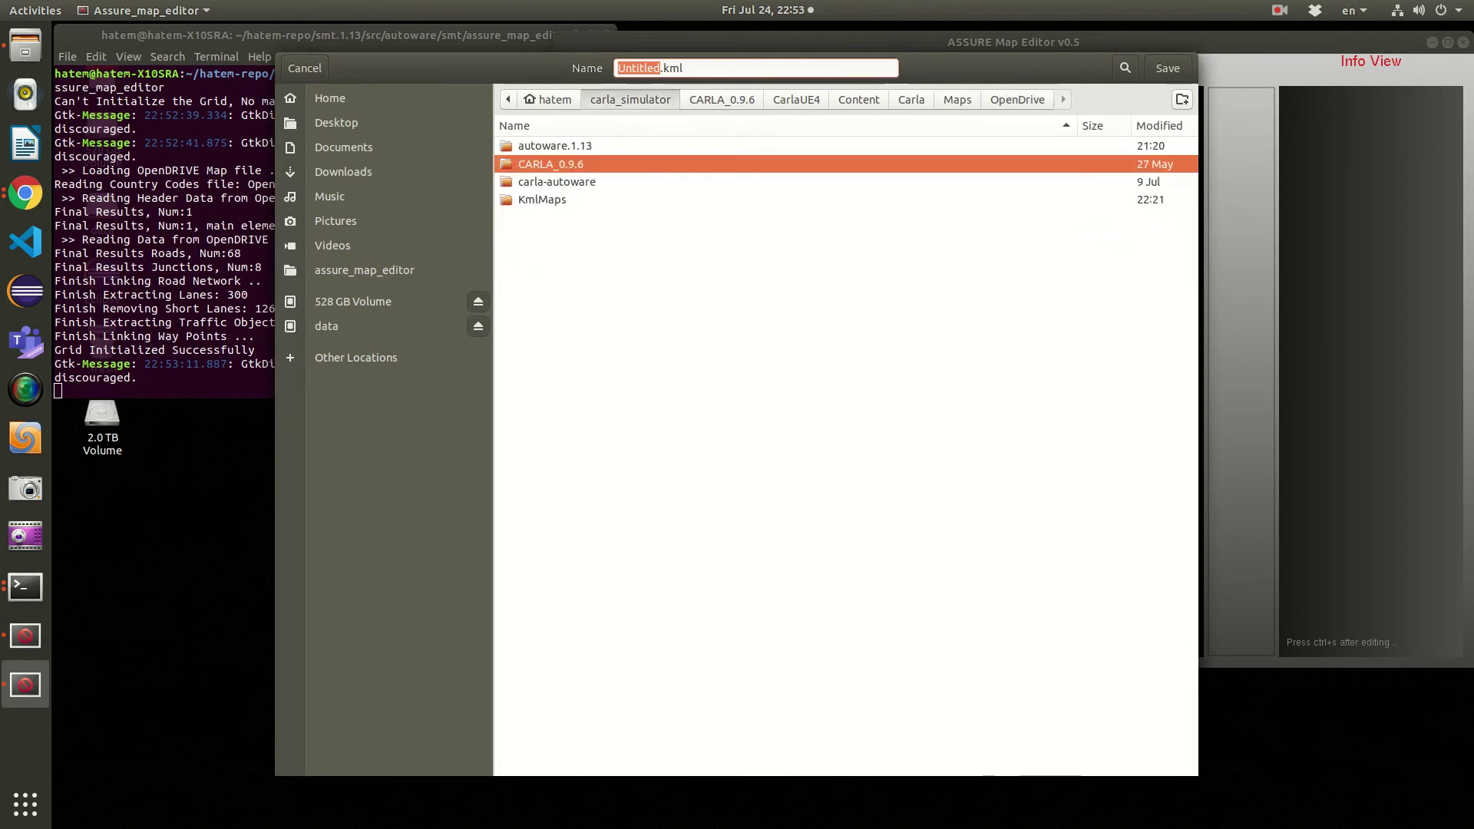
{"action": "key", "text": "Down"}
{"action": "key", "text": "Down"}
{"action": "key", "text": "Return"}
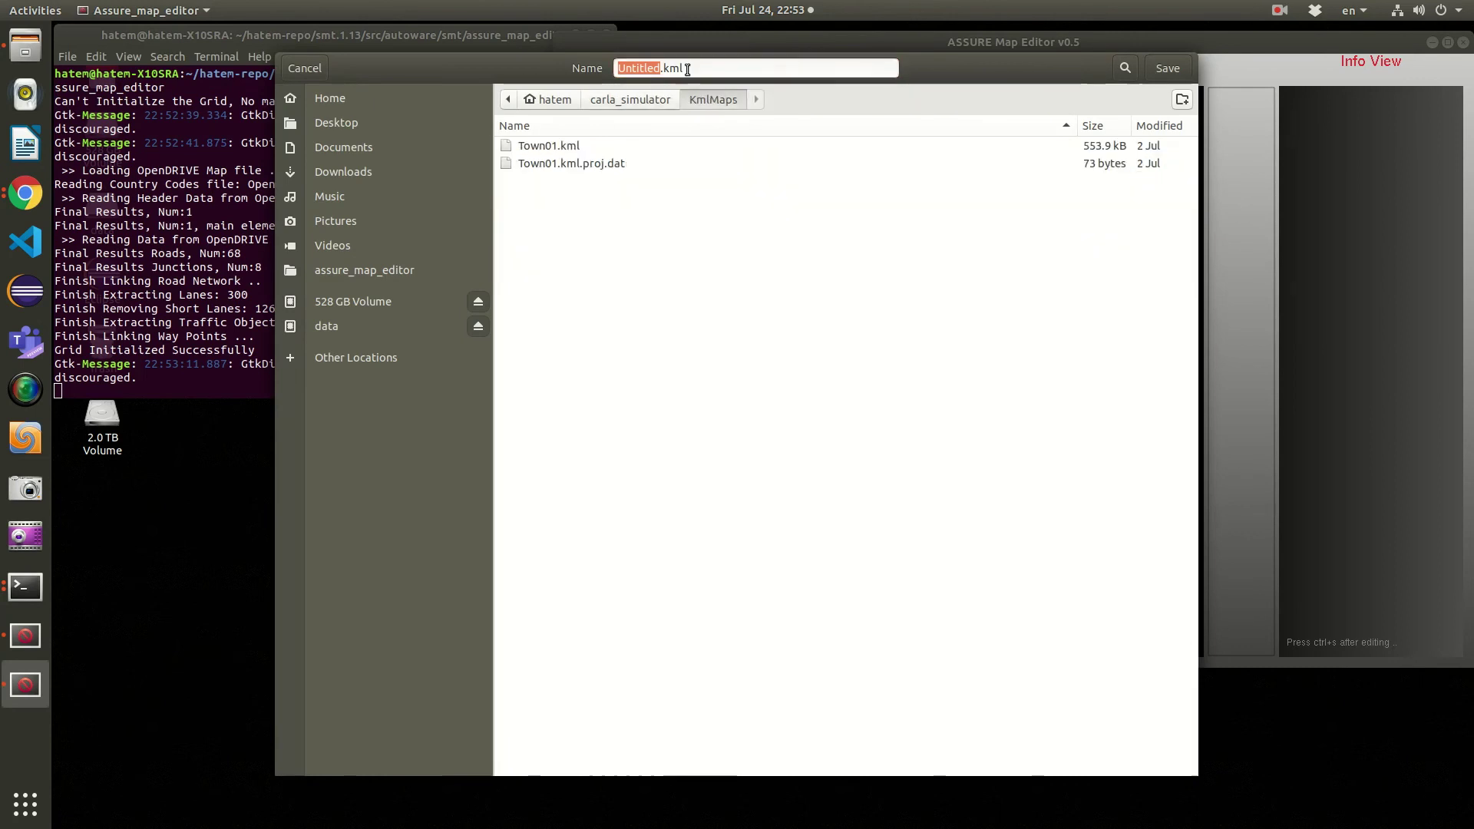
Name the map file Town02.kml, save it, and close the map editor
{"action": "key", "text": "Down"}
{"action": "type", "text": "Toen"}
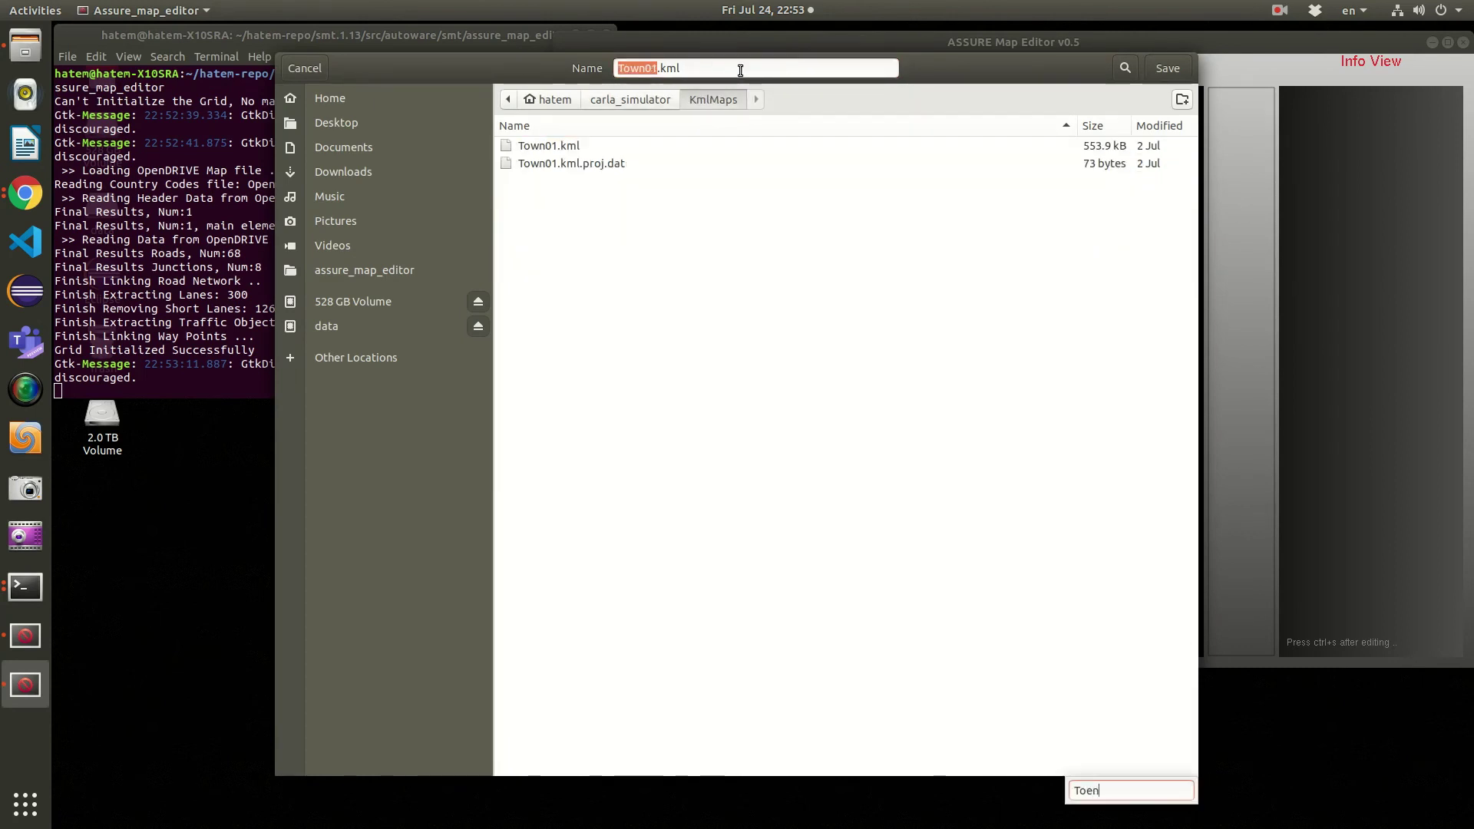
{"action": "left_click", "coordinate": [656, 70]}
{"action": "left_click", "coordinate": [656, 69]}
{"action": "key", "text": "Delete"}
{"action": "type", "text": "2"}
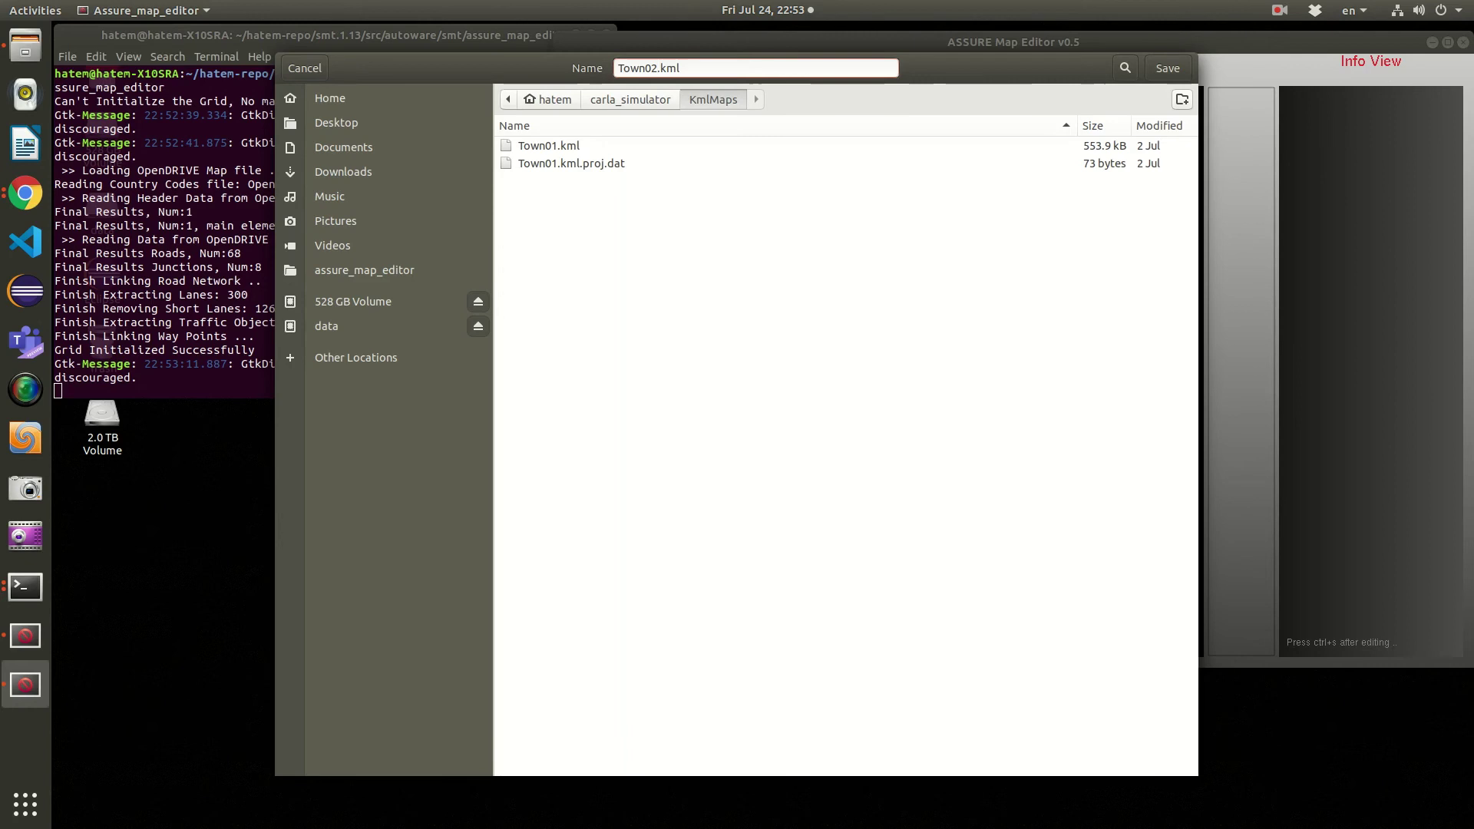
{"action": "key", "text": "Return"}
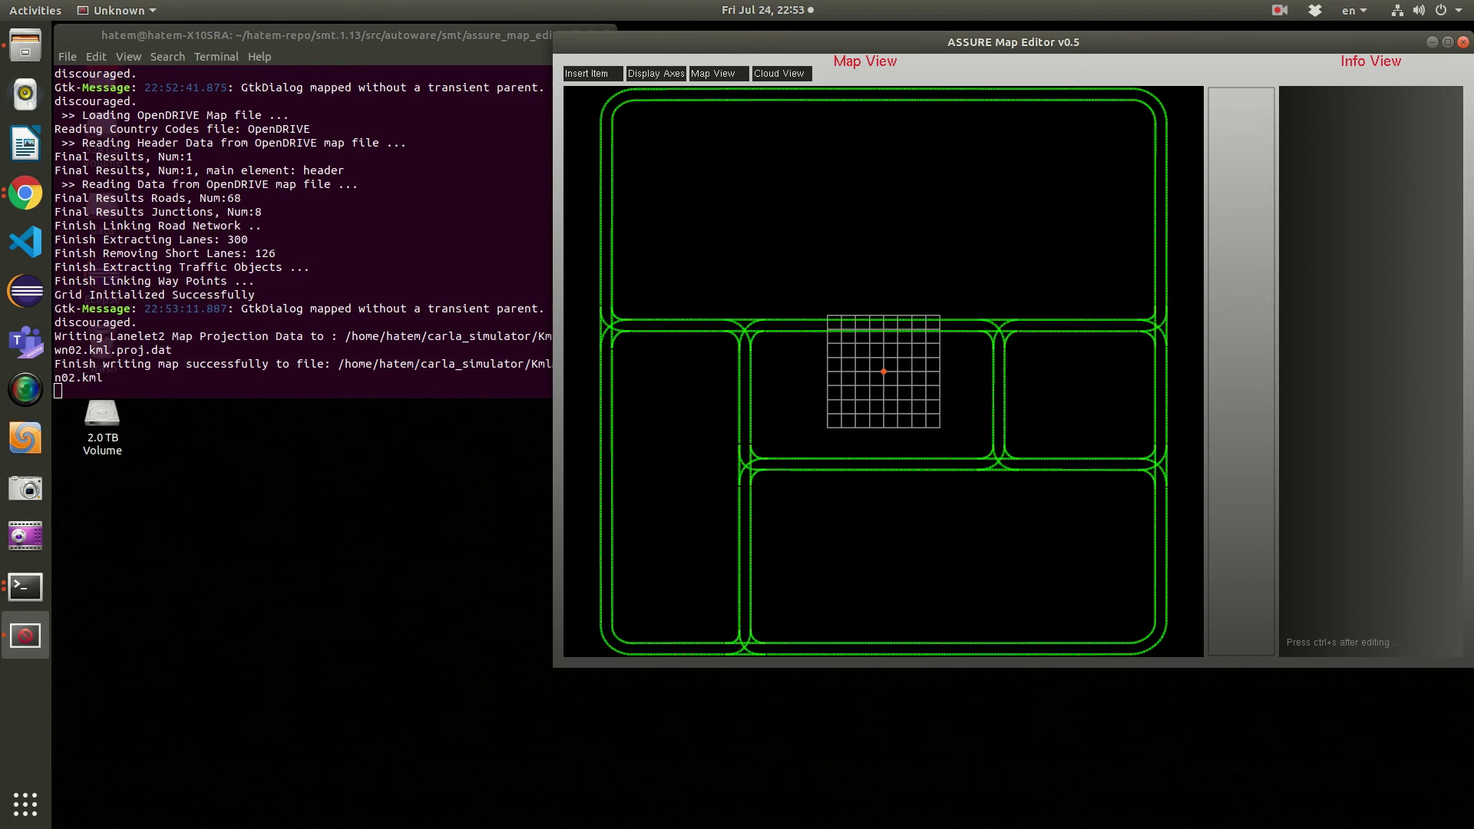
{"action": "left_click", "coordinate": [1463, 42]}
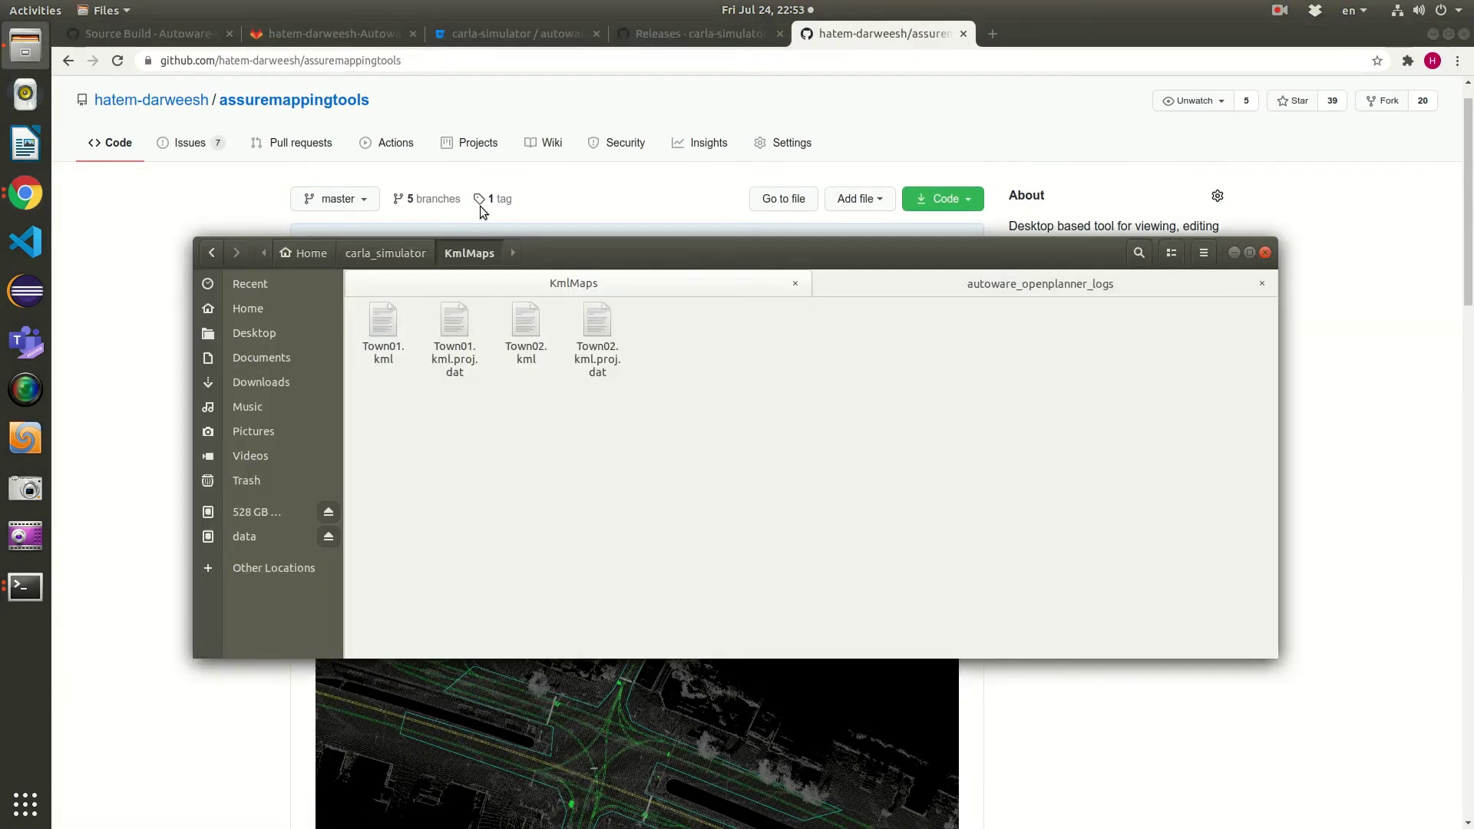
In the file manager, go up to carla_simulator and point out the carla-autoware, CARLA_0.9.6 and autoware.1.13 folders
{"action": "key", "text": "alt+Up"}
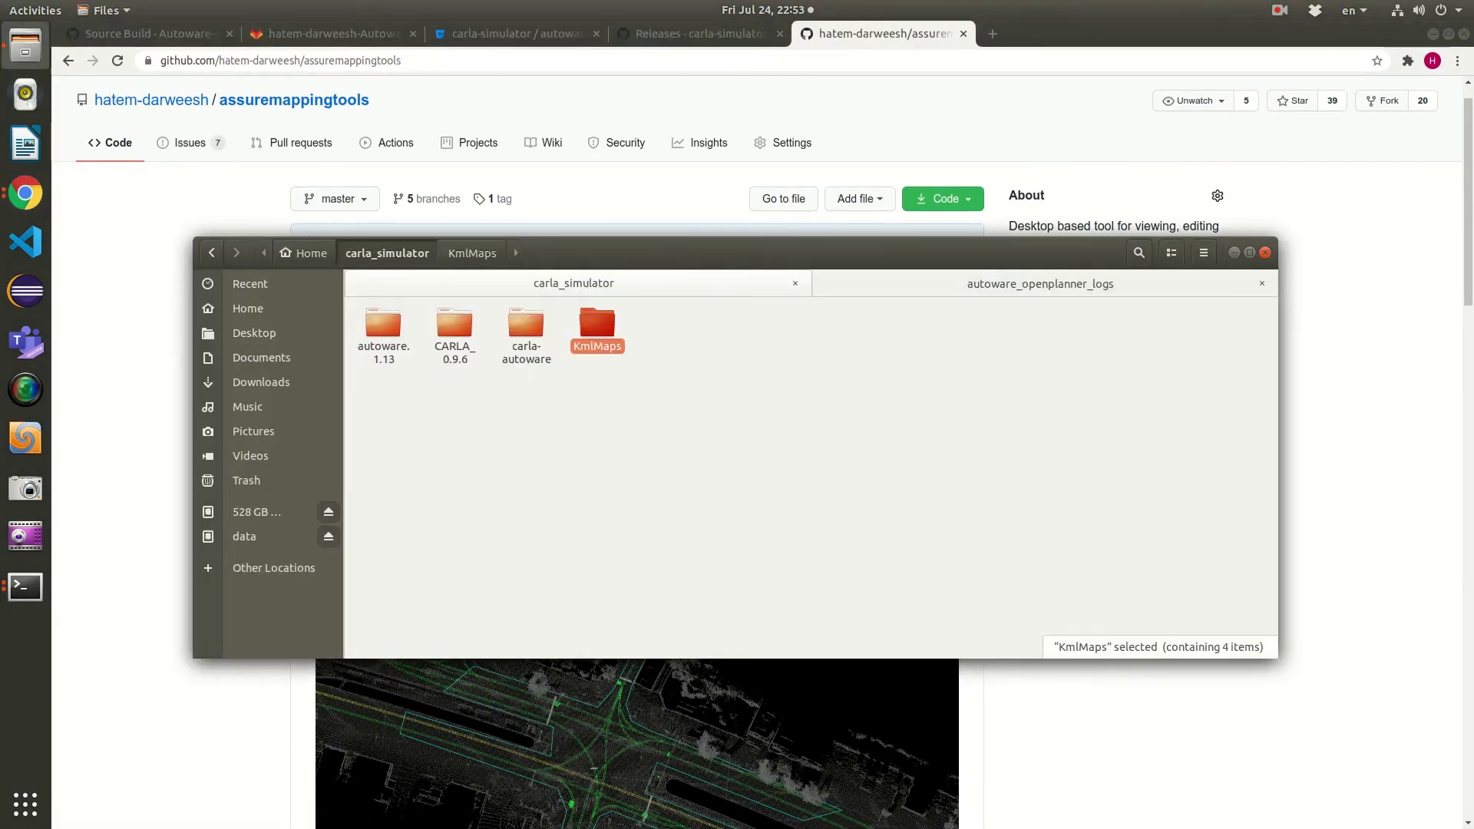
{"action": "left_click", "coordinate": [526, 330]}
{"action": "left_click", "coordinate": [455, 330]}
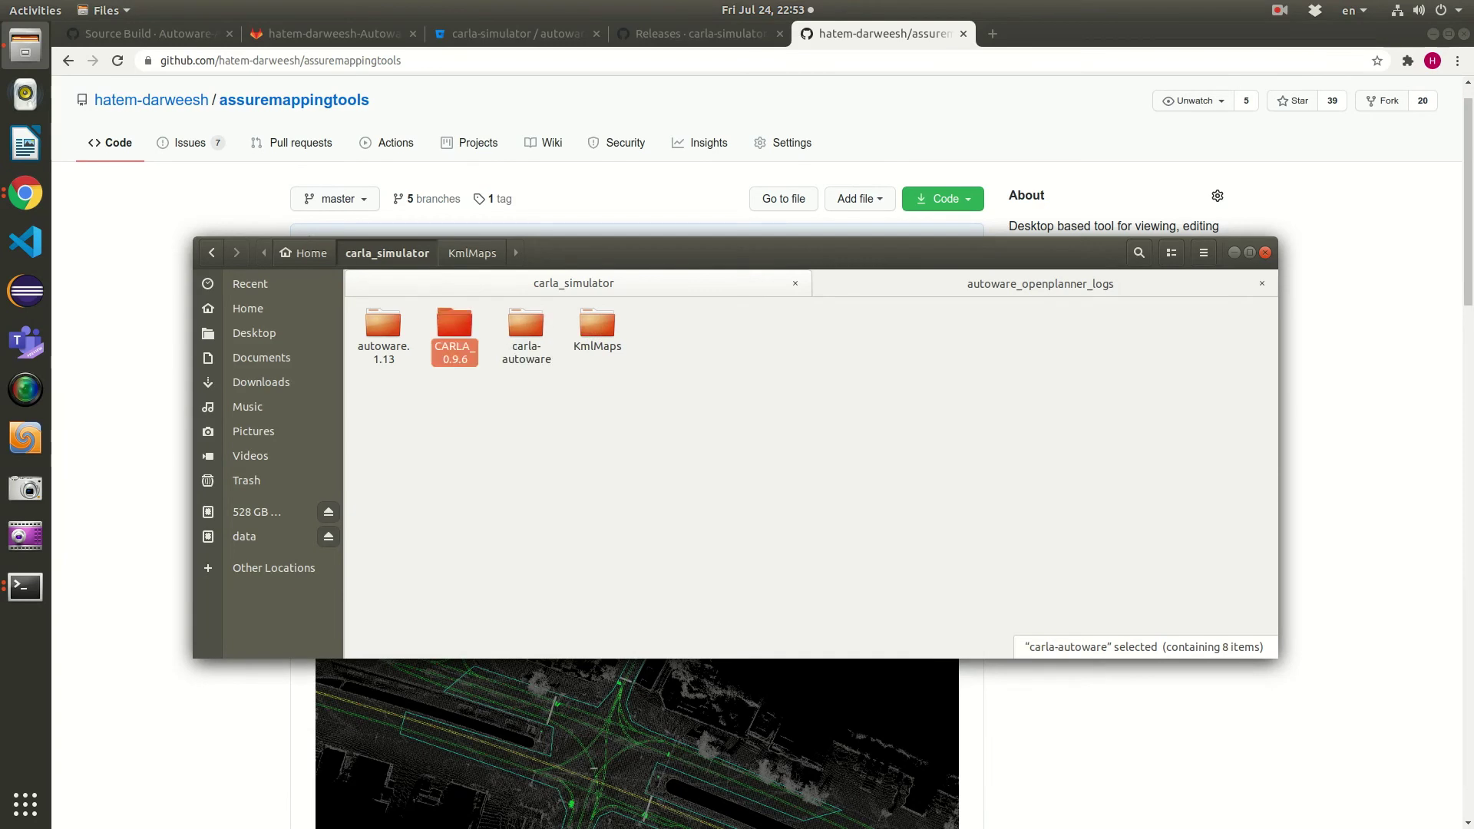
{"action": "left_click", "coordinate": [383, 330]}
{"action": "key", "text": "Escape"}
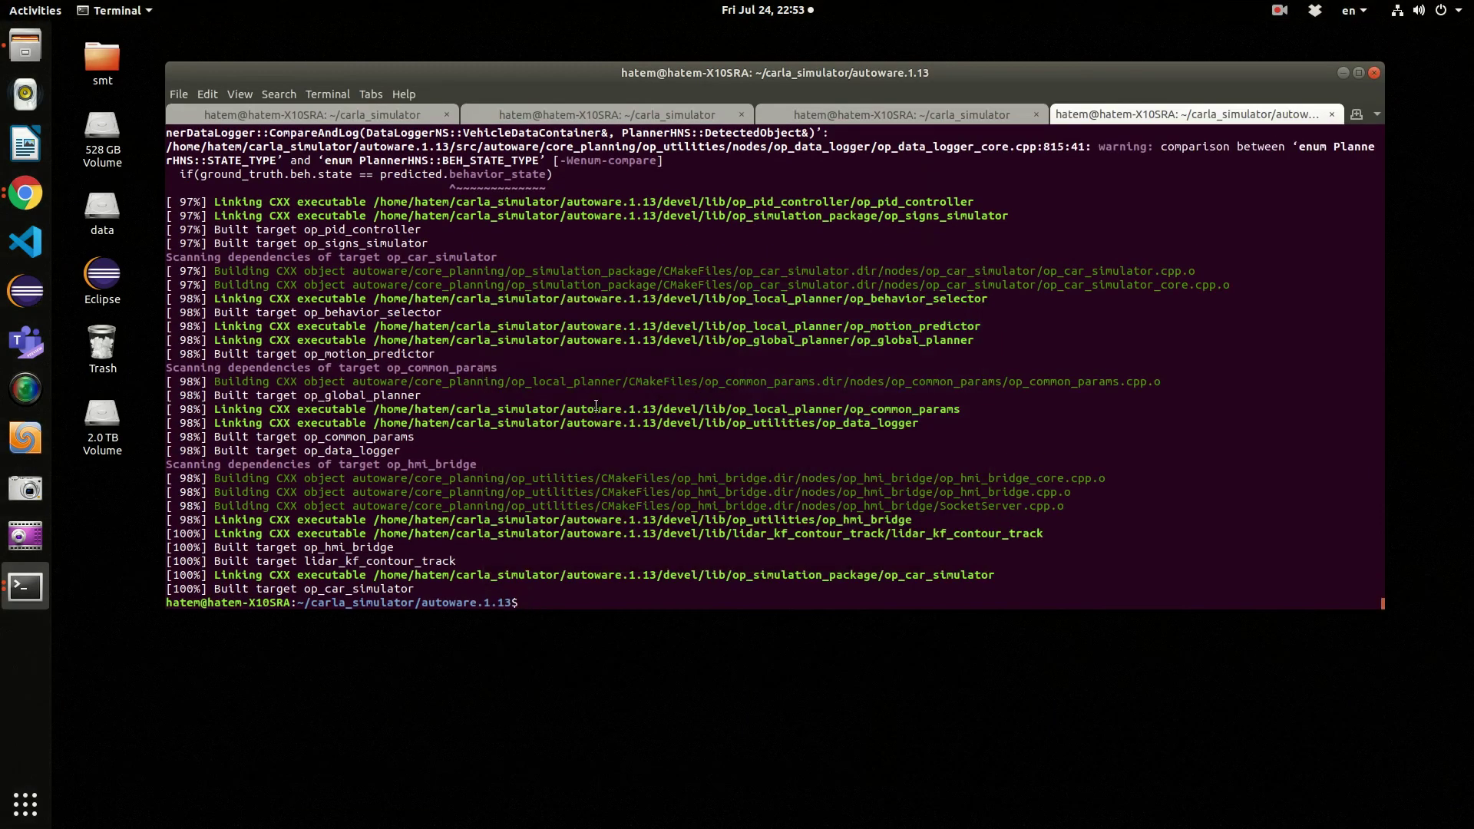
Switch to the terminal window and start roscore in its first tab
{"action": "key", "text": "ctrl+Page_Down"}
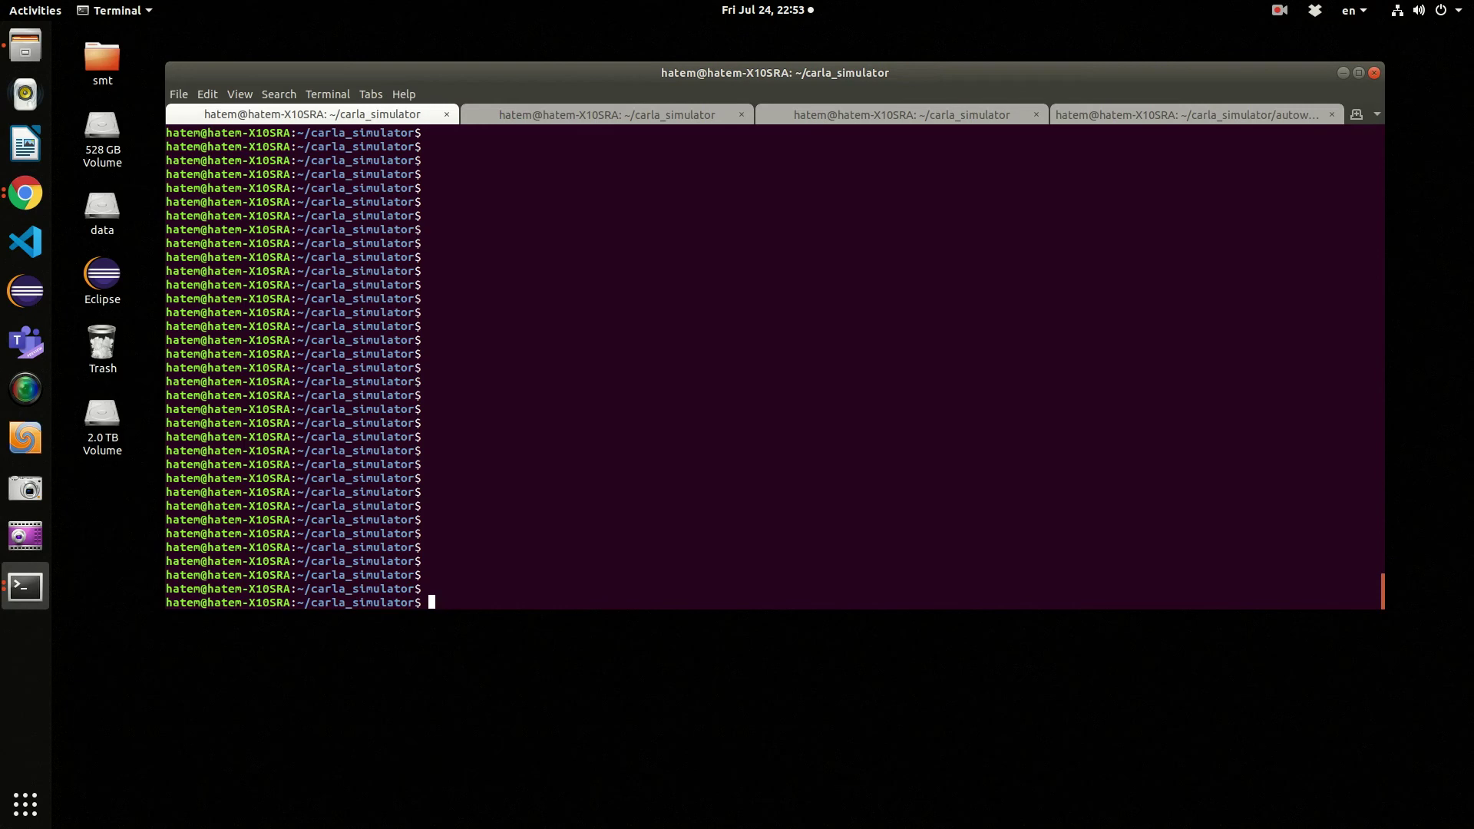
{"action": "type", "text": "roscore"}
{"action": "key", "text": "Return"}
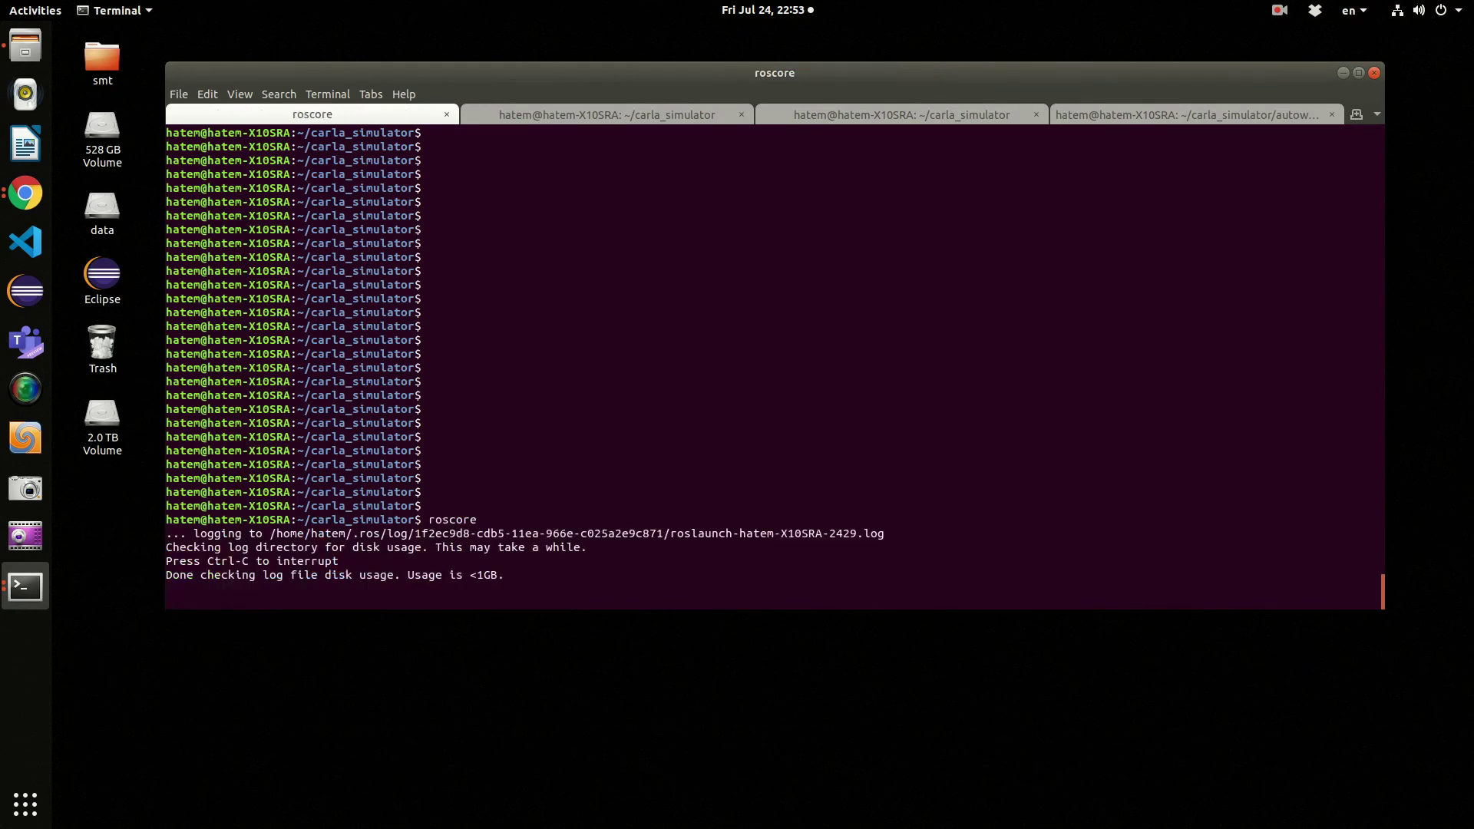
In the second terminal tab, try to launch CARLA from the carla_simulator folder with DISPLAY= ./CarlaUE4.sh -opengl
{"action": "key", "text": "ctrl+Page_Down"}
{"action": "key", "text": "Up"}
{"action": "key", "text": "Up"}
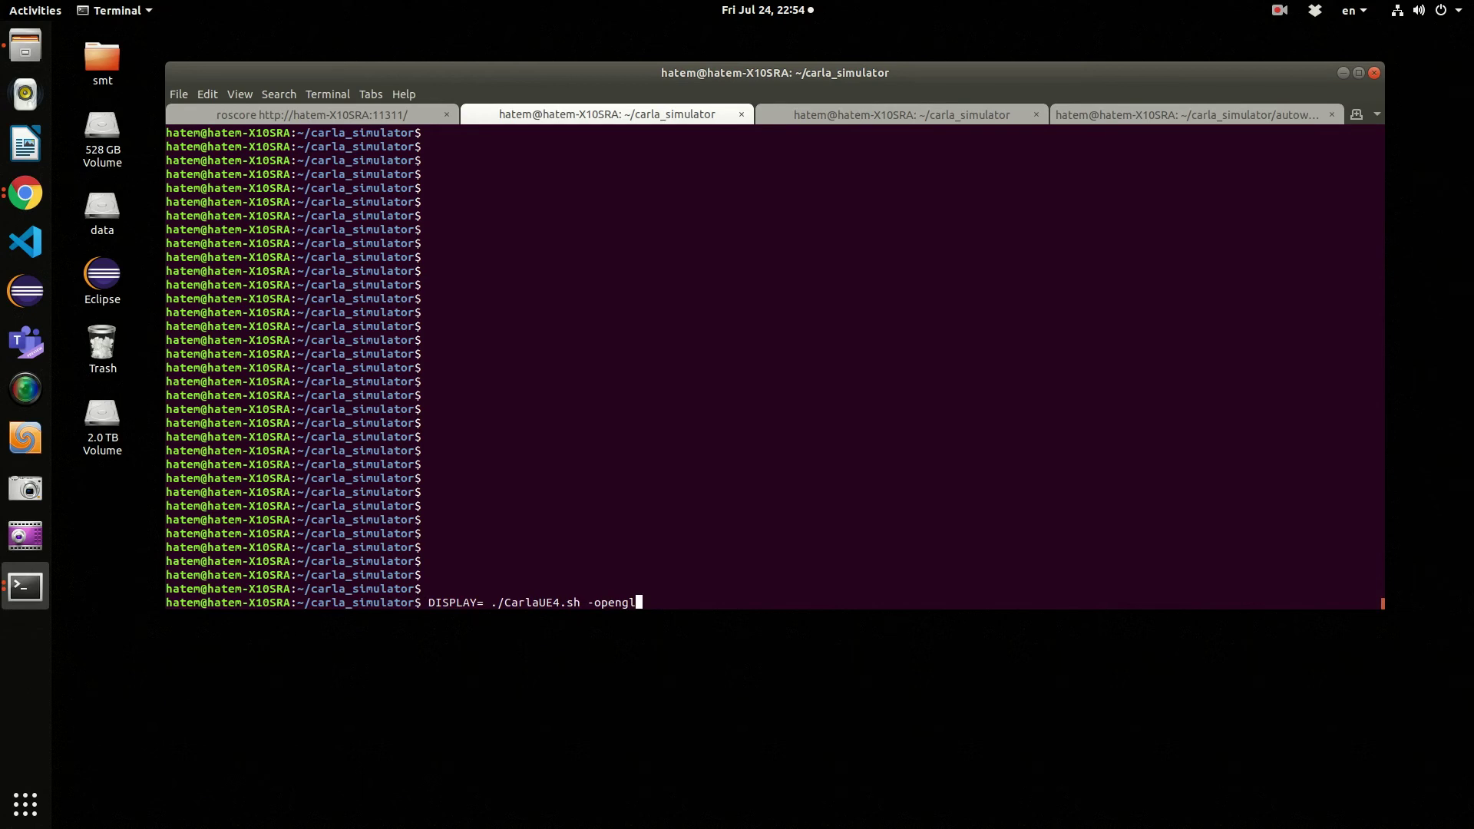
{"action": "key", "text": "Return"}
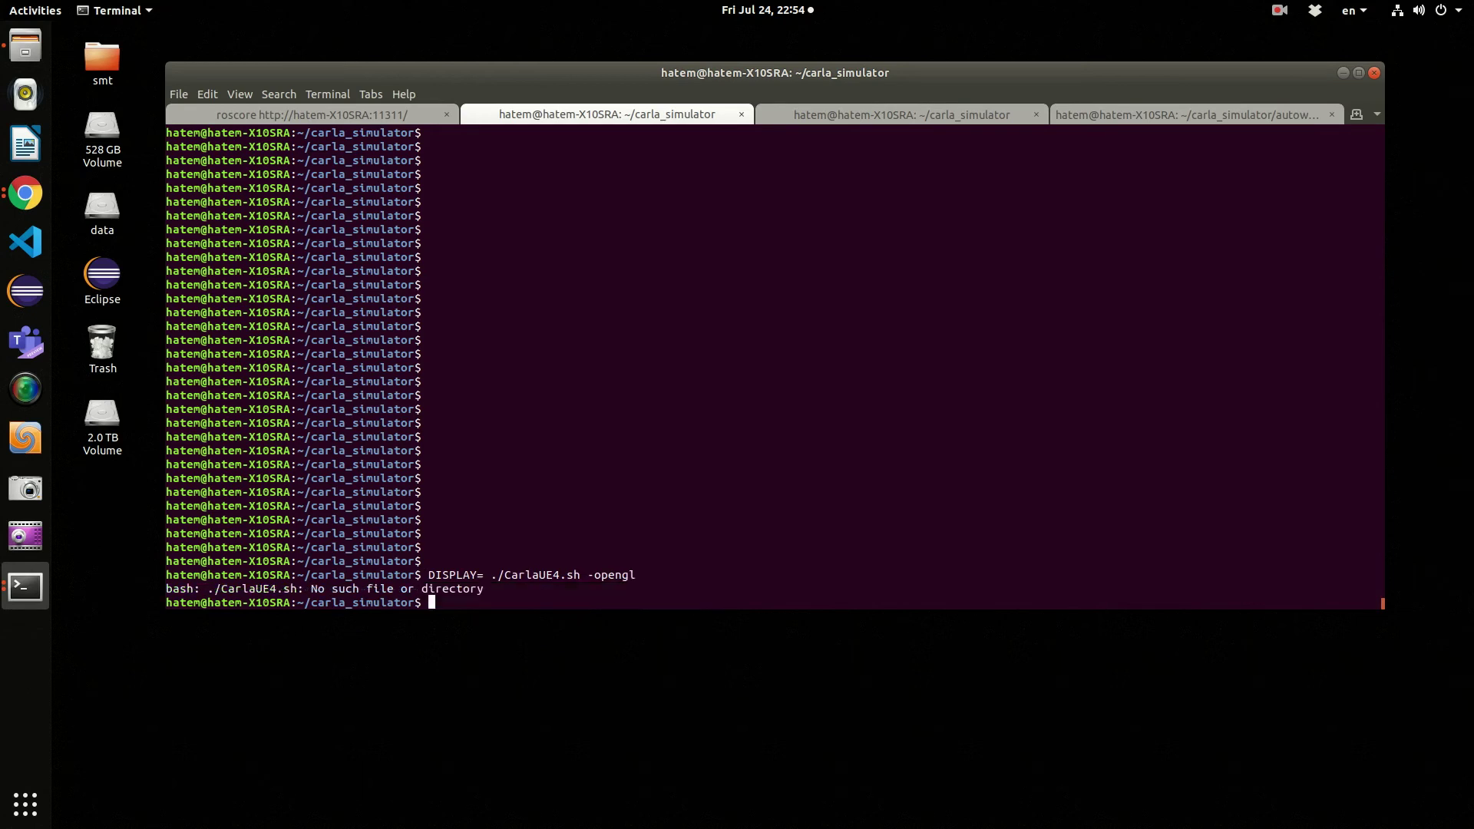
Change into the CARLA_0.9.6 folder and launch the simulator with DISPLAY= ./CarlaUE4.sh -opengl
{"action": "type", "text": "cd CA"}
{"action": "key", "text": "Tab"}
{"action": "key", "text": "Return"}
{"action": "key", "text": "Up"}
{"action": "key", "text": "Up"}
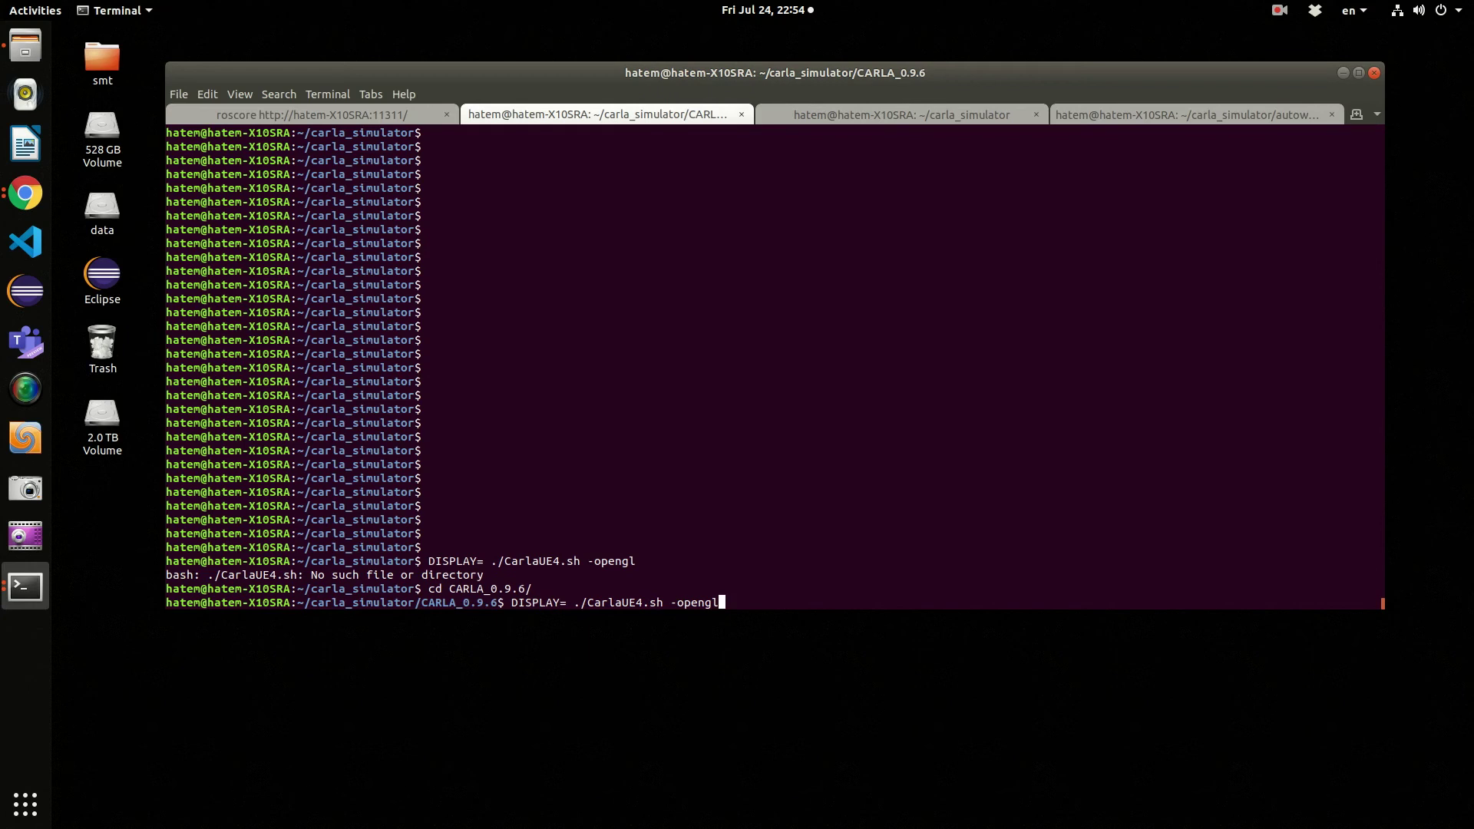
{"action": "key", "text": "Return"}
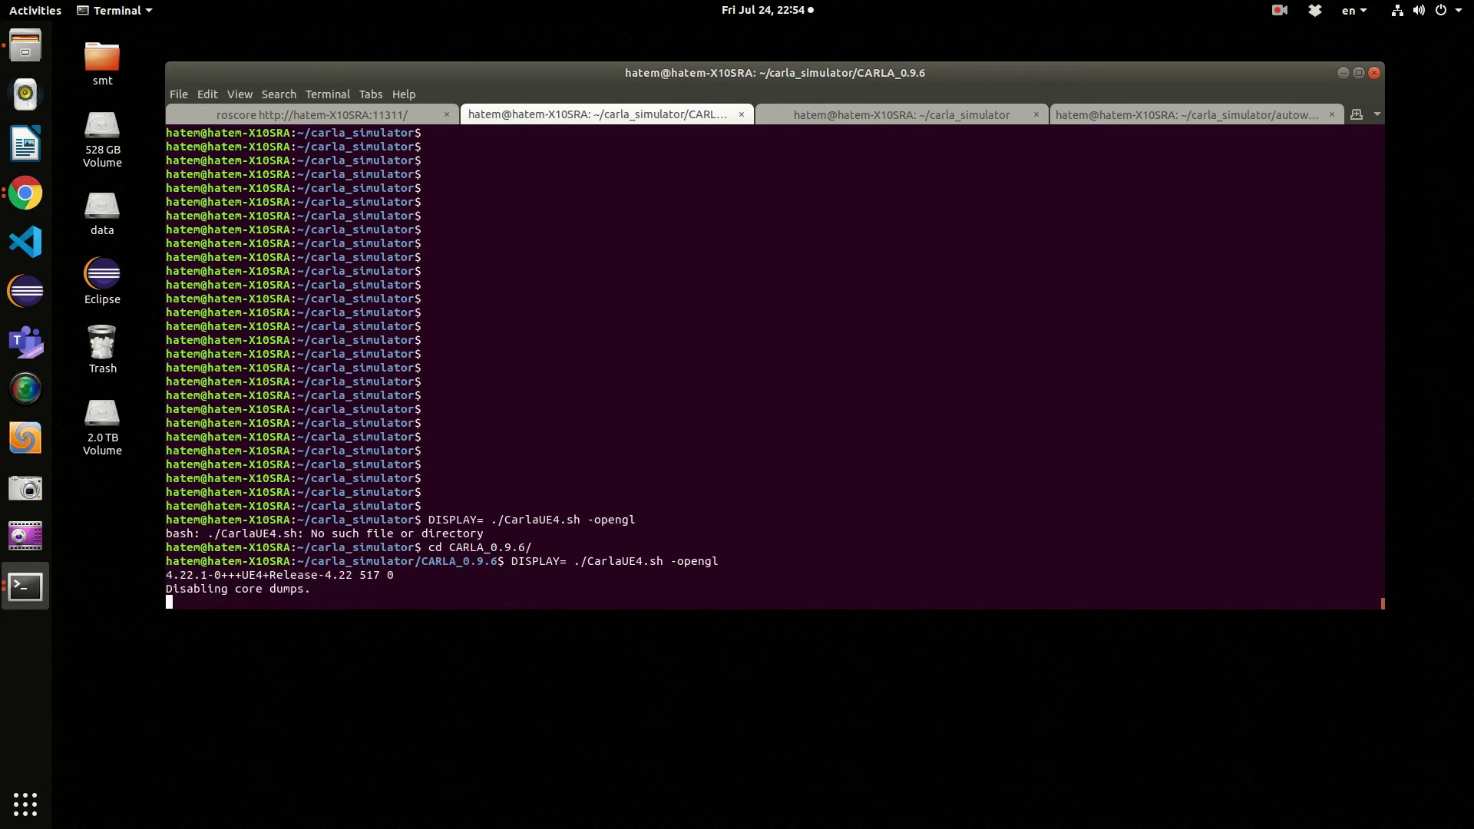
In the third terminal tab, change into the carla-autoware folder
{"action": "key", "text": "ctrl+Page_Down"}
{"action": "type", "text": "cd carla-autoware/"}
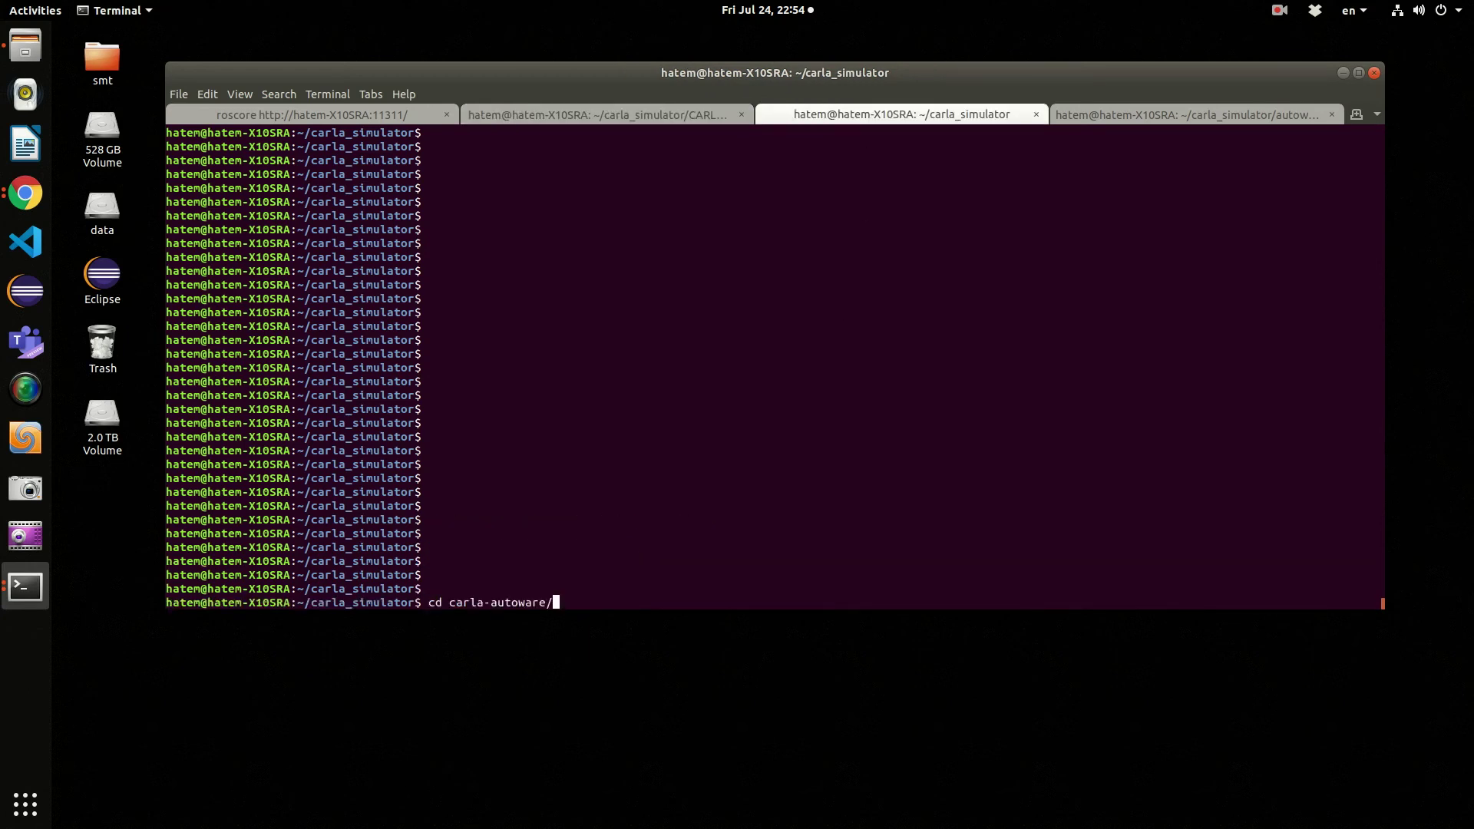
{"action": "key", "text": "Return"}
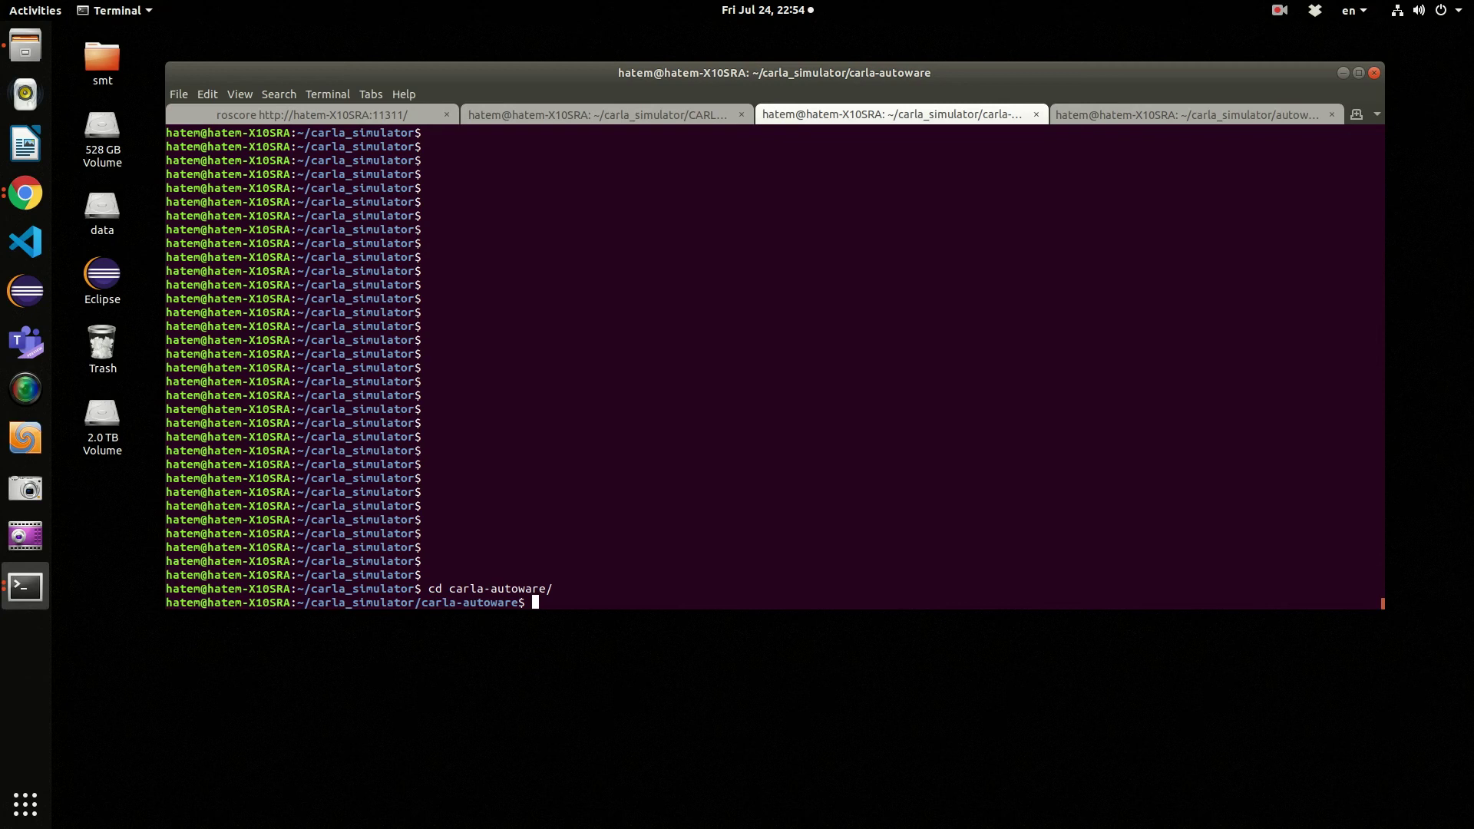
List the contents of the carla-autoware folder
{"action": "type", "text": "cd car"}
{"action": "key", "text": "BackSpace"}
{"action": "key", "text": "BackSpace"}
{"action": "key", "text": "BackSpace"}
{"action": "key", "text": "BackSpace"}
{"action": "key", "text": "BackSpace"}
{"action": "key", "text": "BackSpace"}
{"action": "type", "text": "cark"}
{"action": "key", "text": "BackSpace"}
{"action": "type", "text": "l"}
{"action": "key", "text": "BackSpace"}
{"action": "key", "text": "BackSpace"}
{"action": "key", "text": "BackSpace"}
{"action": "key", "text": "BackSpace"}
{"action": "type", "text": "ls"}
{"action": "key", "text": "Return"}
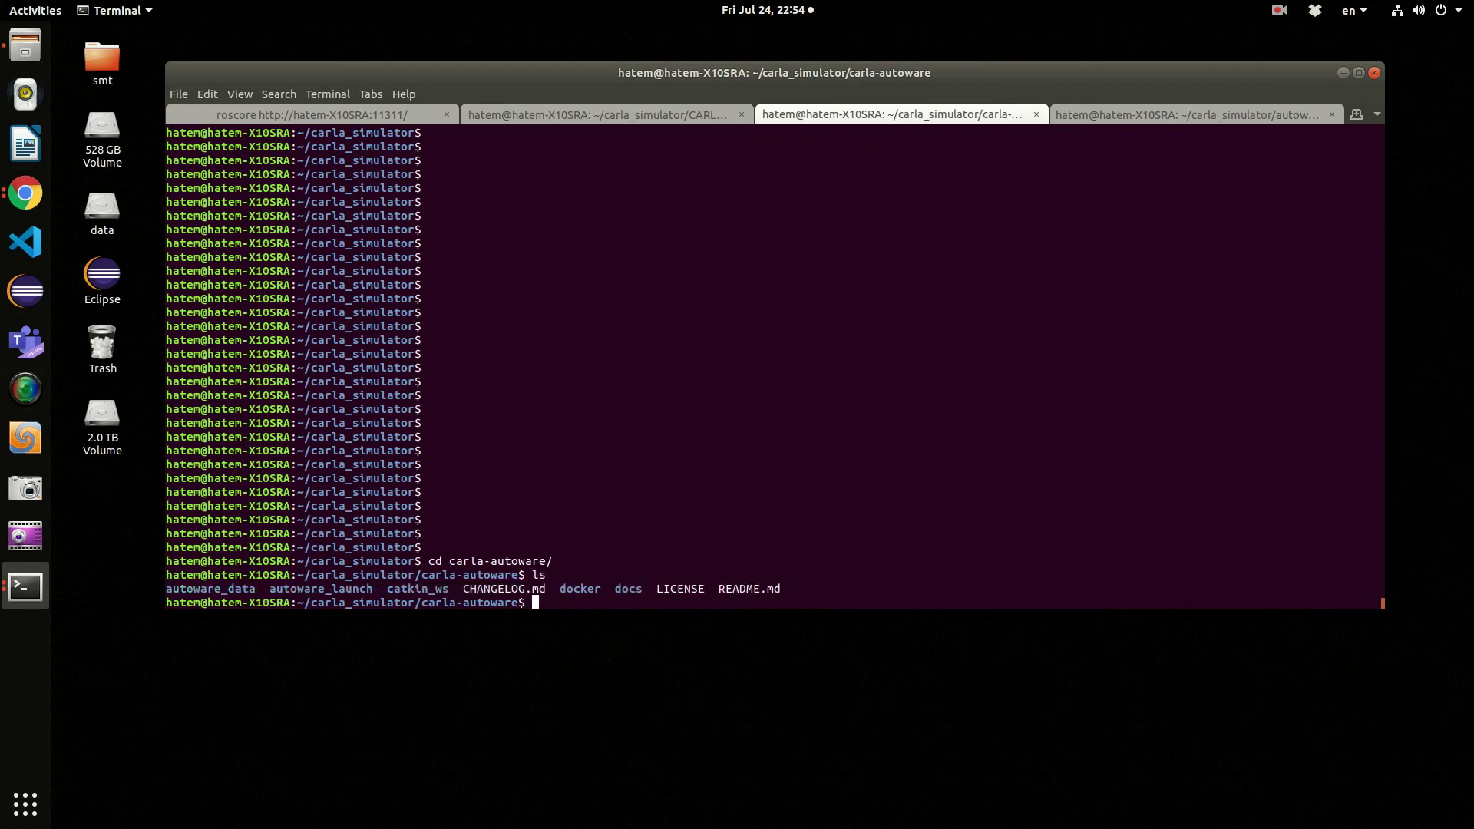
Change into the catkin_ws folder and list its contents
{"action": "type", "text": "cd car"}
{"action": "key", "text": "BackSpace"}
{"action": "key", "text": "BackSpace"}
{"action": "key", "text": "BackSpace"}
{"action": "type", "text": "catk"}
{"action": "key", "text": "Tab"}
{"action": "key", "text": "Return"}
{"action": "type", "text": "ls"}
{"action": "key", "text": "Return"}
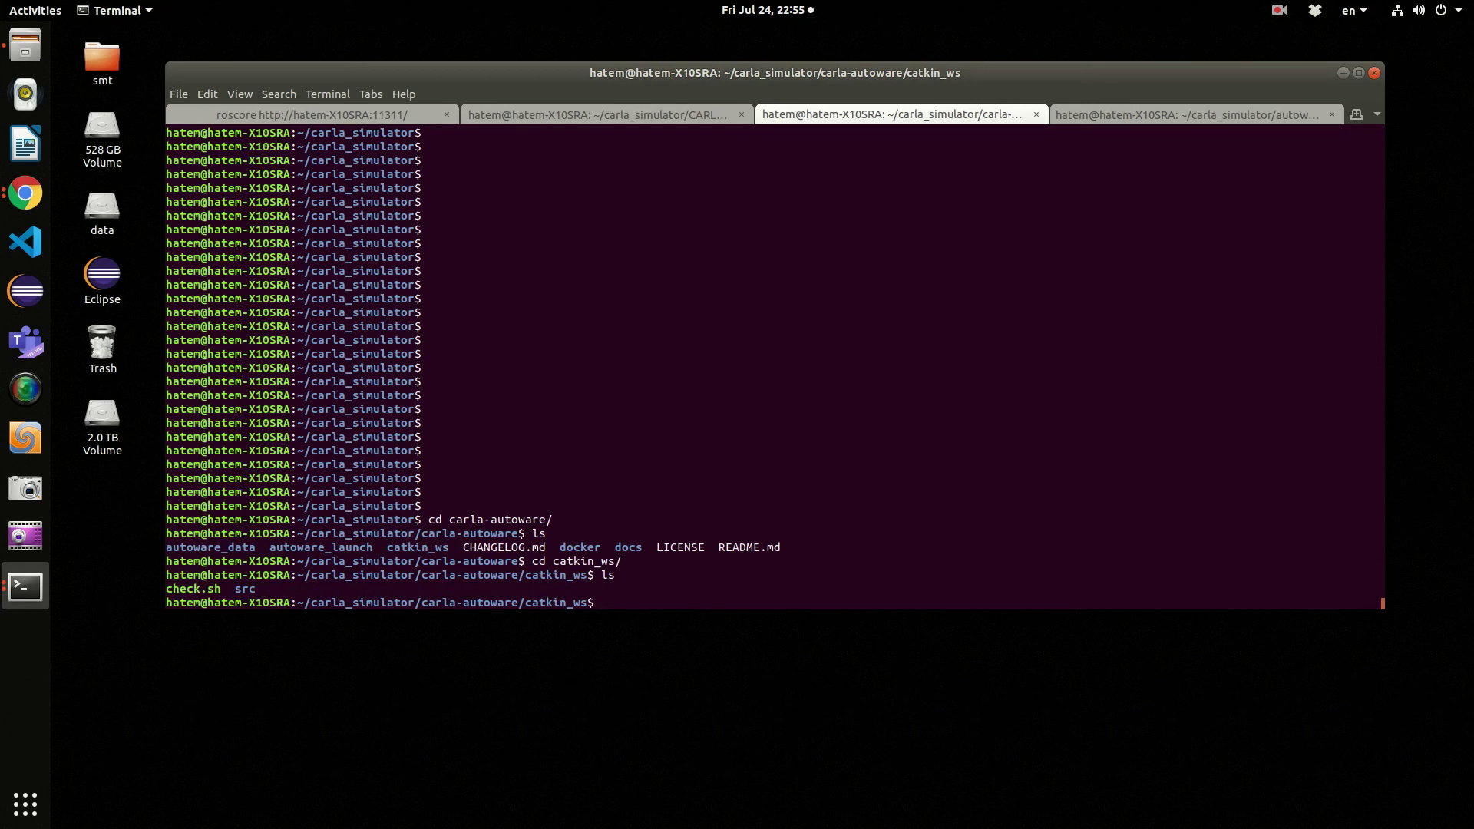
Initialise the catkin workspace with catkin_init_workspace src/ and build it with catkin_make
{"action": "type", "text": "catkin_i"}
{"action": "key", "text": "Tab"}
{"action": "type", "text": "s"}
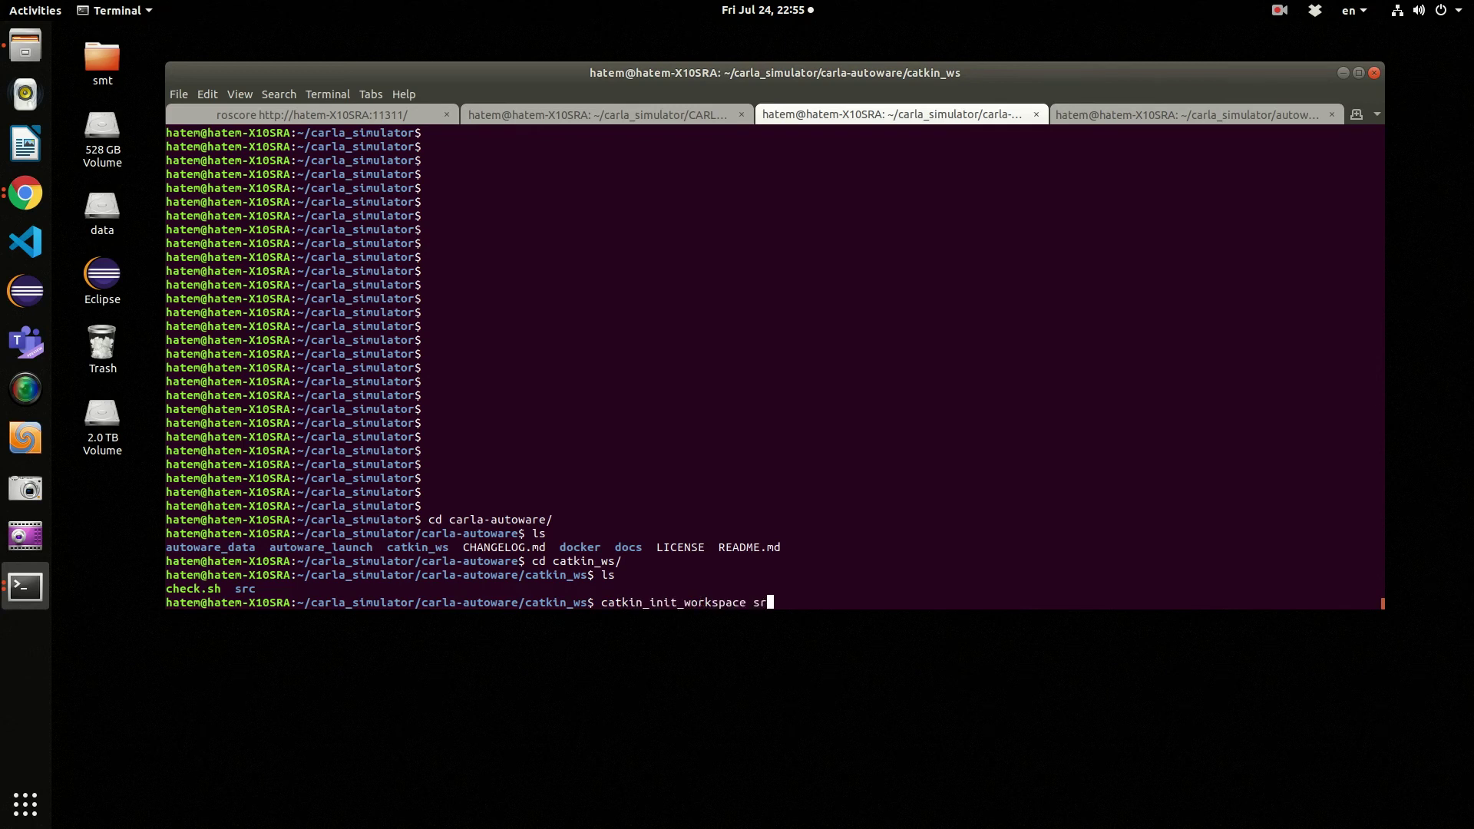
{"action": "key", "text": "Tab"}
{"action": "key", "text": "Return"}
{"action": "type", "text": "catkin_make"}
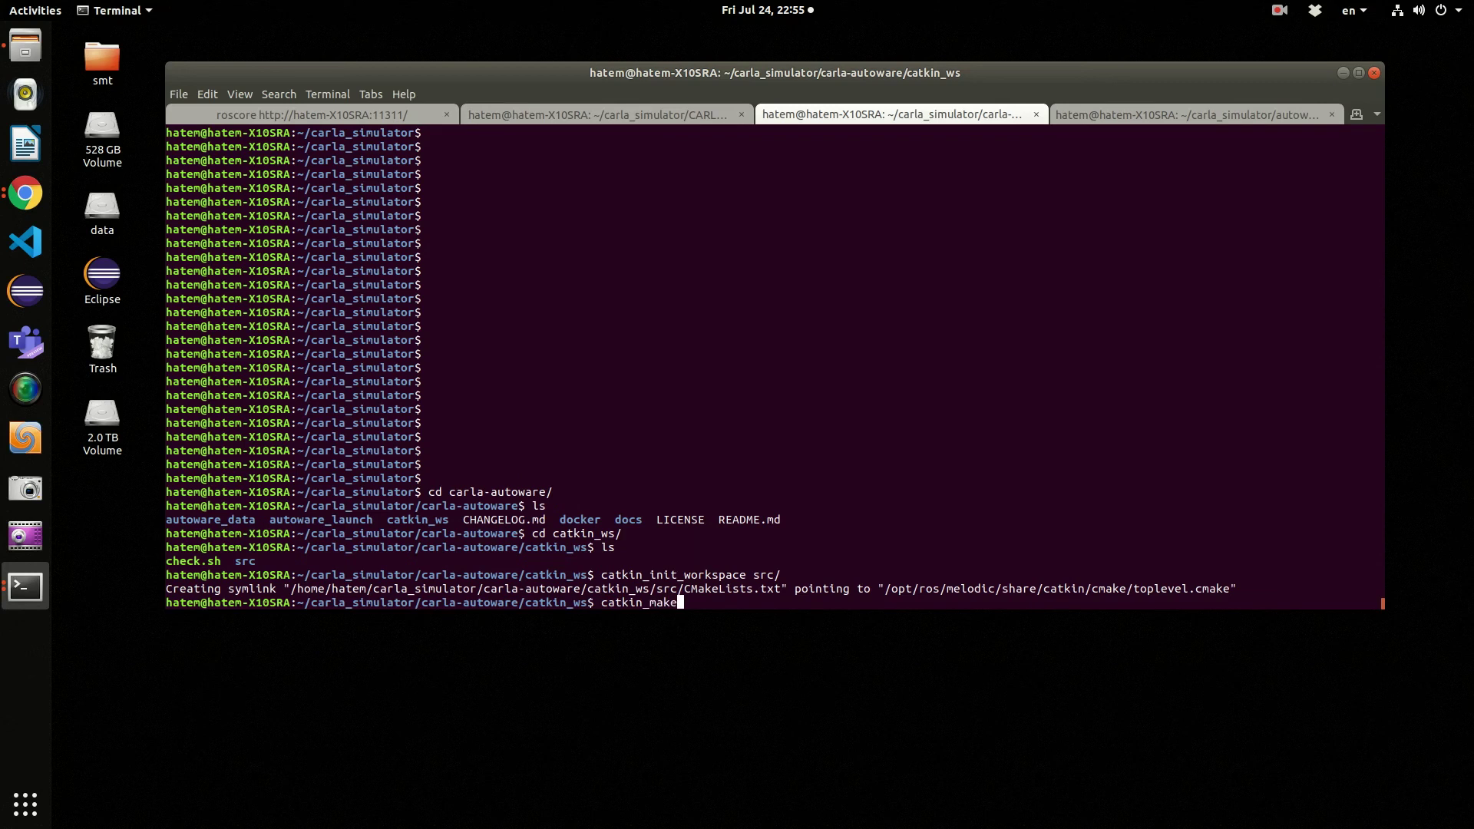
{"action": "key", "text": "Return"}
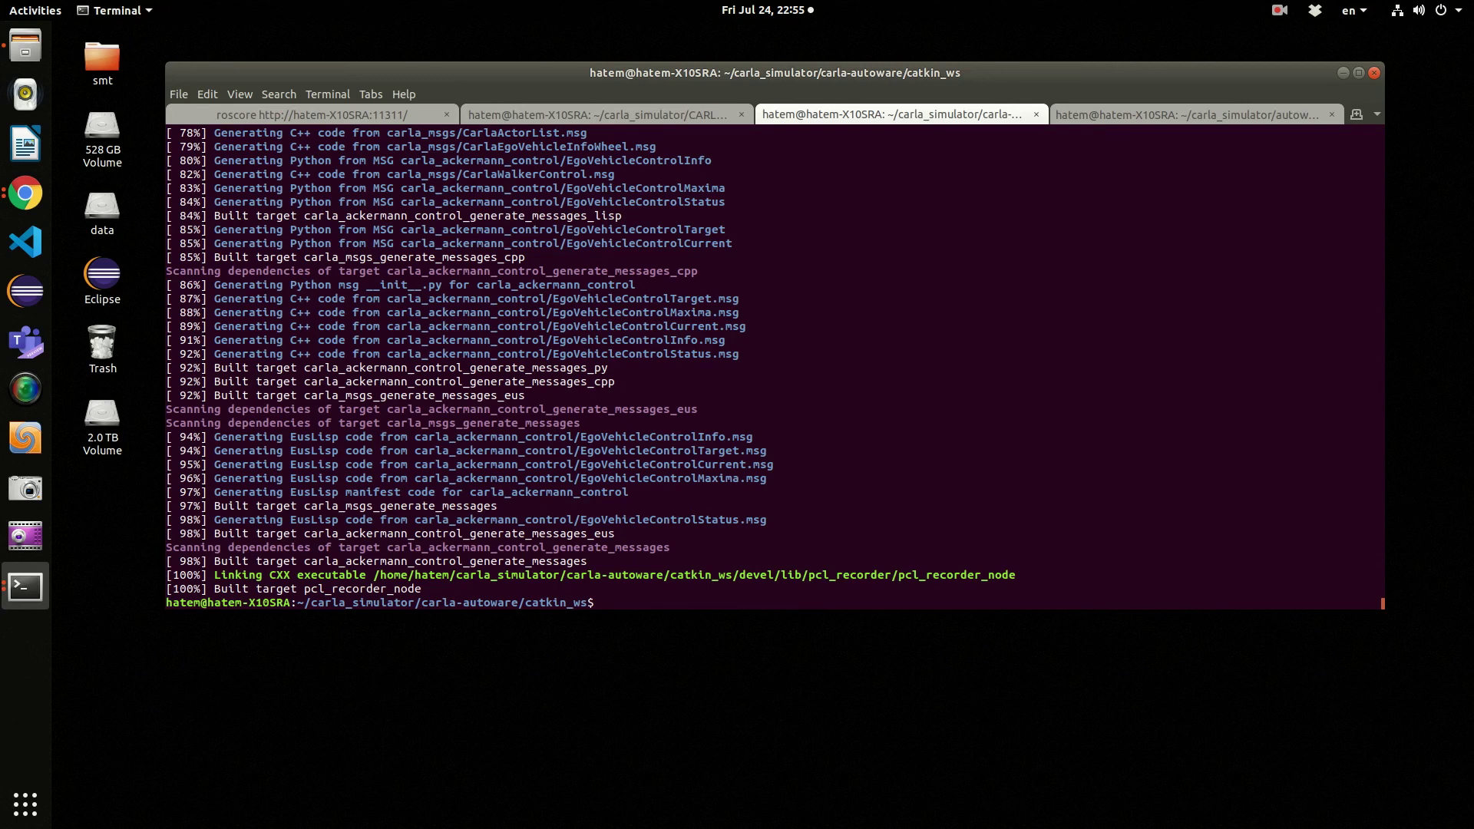
Go back up to the carla-autoware folder and list its contents
{"action": "type", "text": "cd .."}
{"action": "key", "text": "Return"}
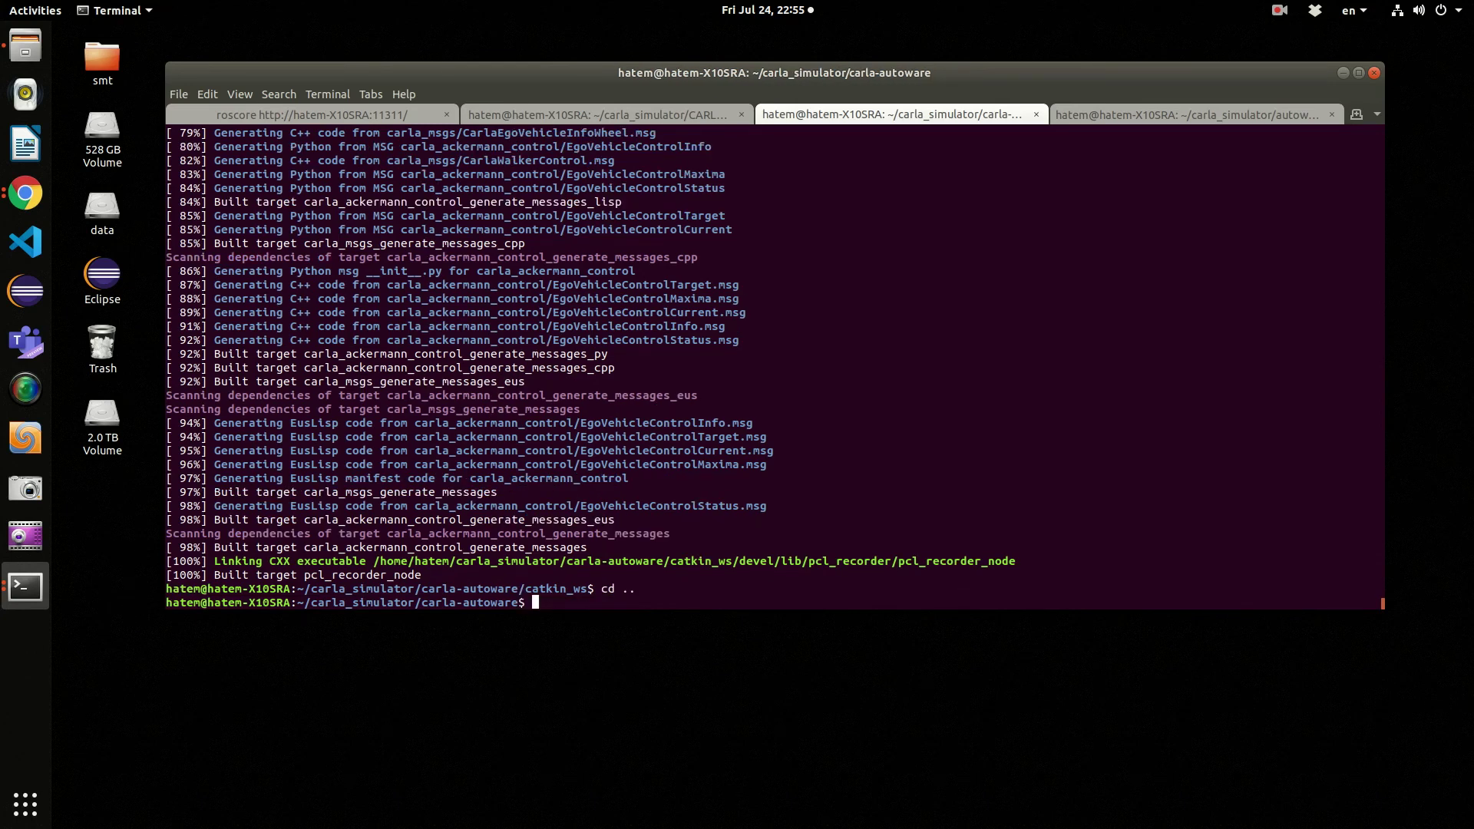
{"action": "type", "text": "ls"}
{"action": "key", "text": "Return"}
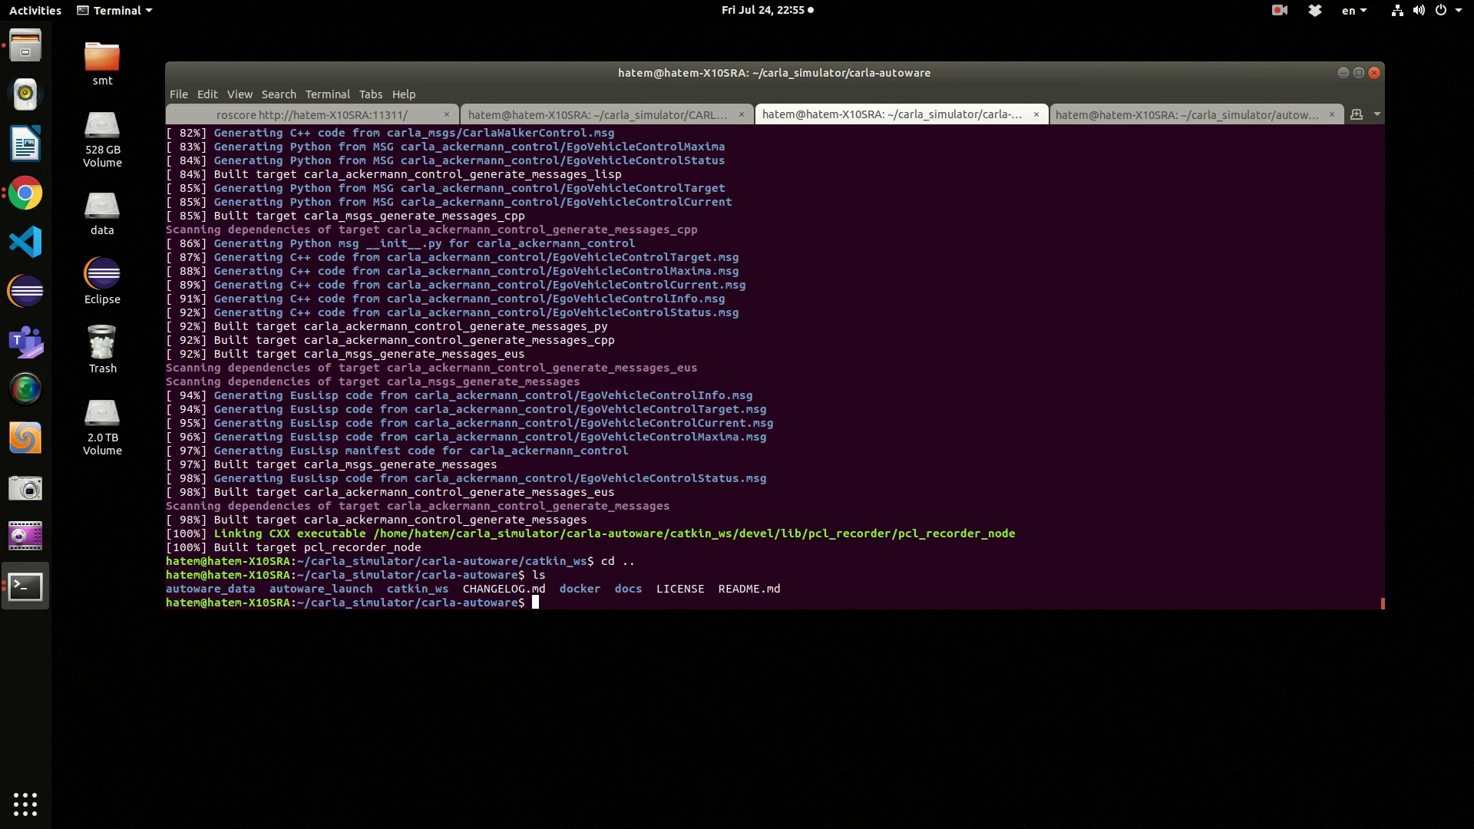
Change into the autoware_launch folder and list its launch files
{"action": "double_click", "coordinate": [319, 589]}
{"action": "left_click", "coordinate": [527, 543]}
{"action": "type", "text": "cd au"}
{"action": "key", "text": "Tab"}
{"action": "type", "text": "l"}
{"action": "key", "text": "Tab"}
{"action": "key", "text": "Return"}
{"action": "type", "text": "s"}
{"action": "key", "text": "Return"}
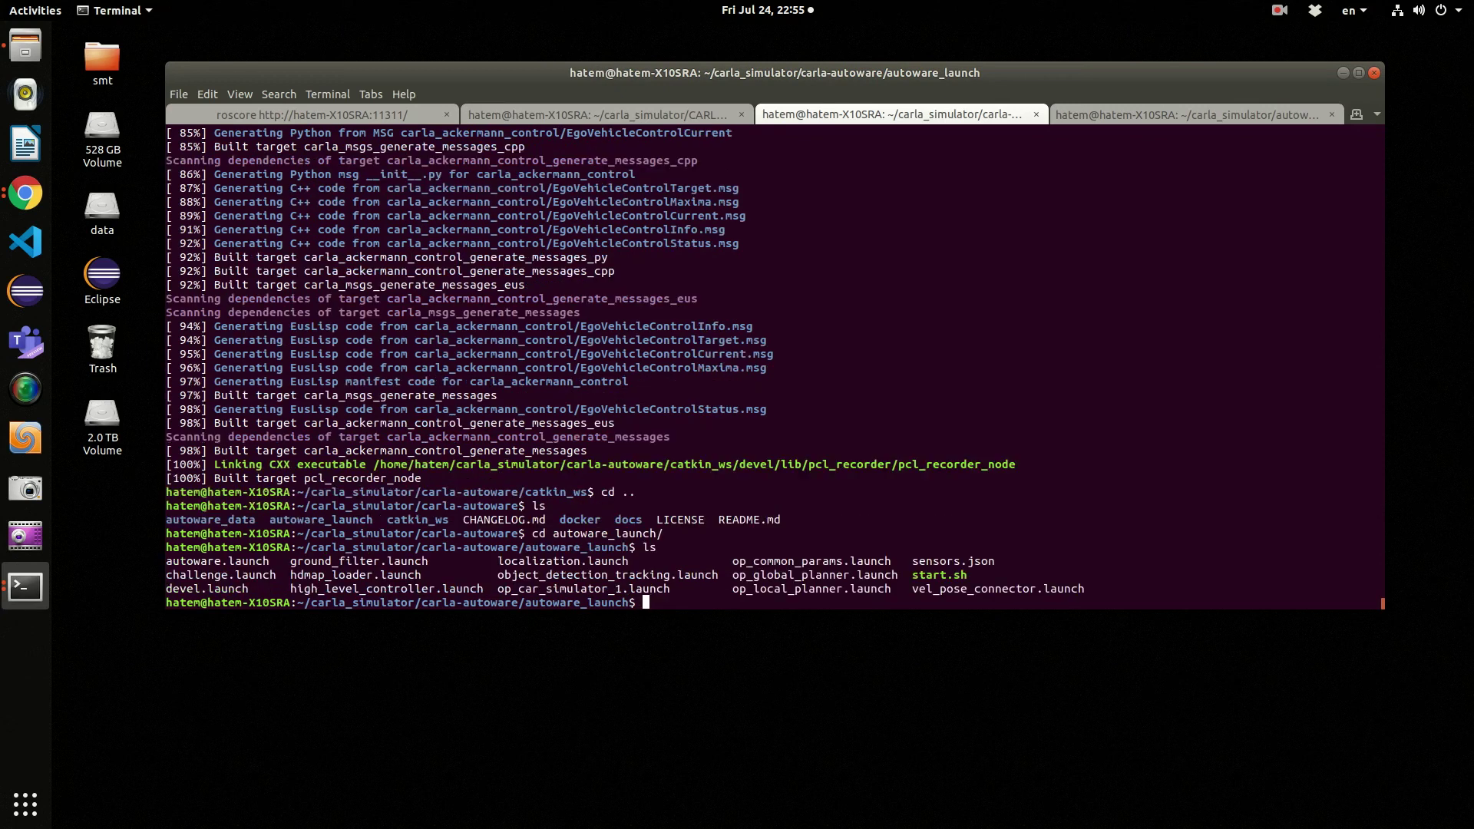
Start the carla-autoware bridge by running roslaunch on devel.launch
{"action": "left_click_drag", "start_coordinate": [189, 563], "coordinate": [382, 547]}
{"action": "left_click", "coordinate": [1104, 588]}
{"action": "left_click", "coordinate": [428, 564]}
{"action": "type", "text": "unch deve"}
{"action": "key", "text": "Tab"}
{"action": "left_click_drag", "start_coordinate": [756, 601], "coordinate": [844, 600]}
{"action": "left_click", "coordinate": [844, 599]}
{"action": "key", "text": "Return"}
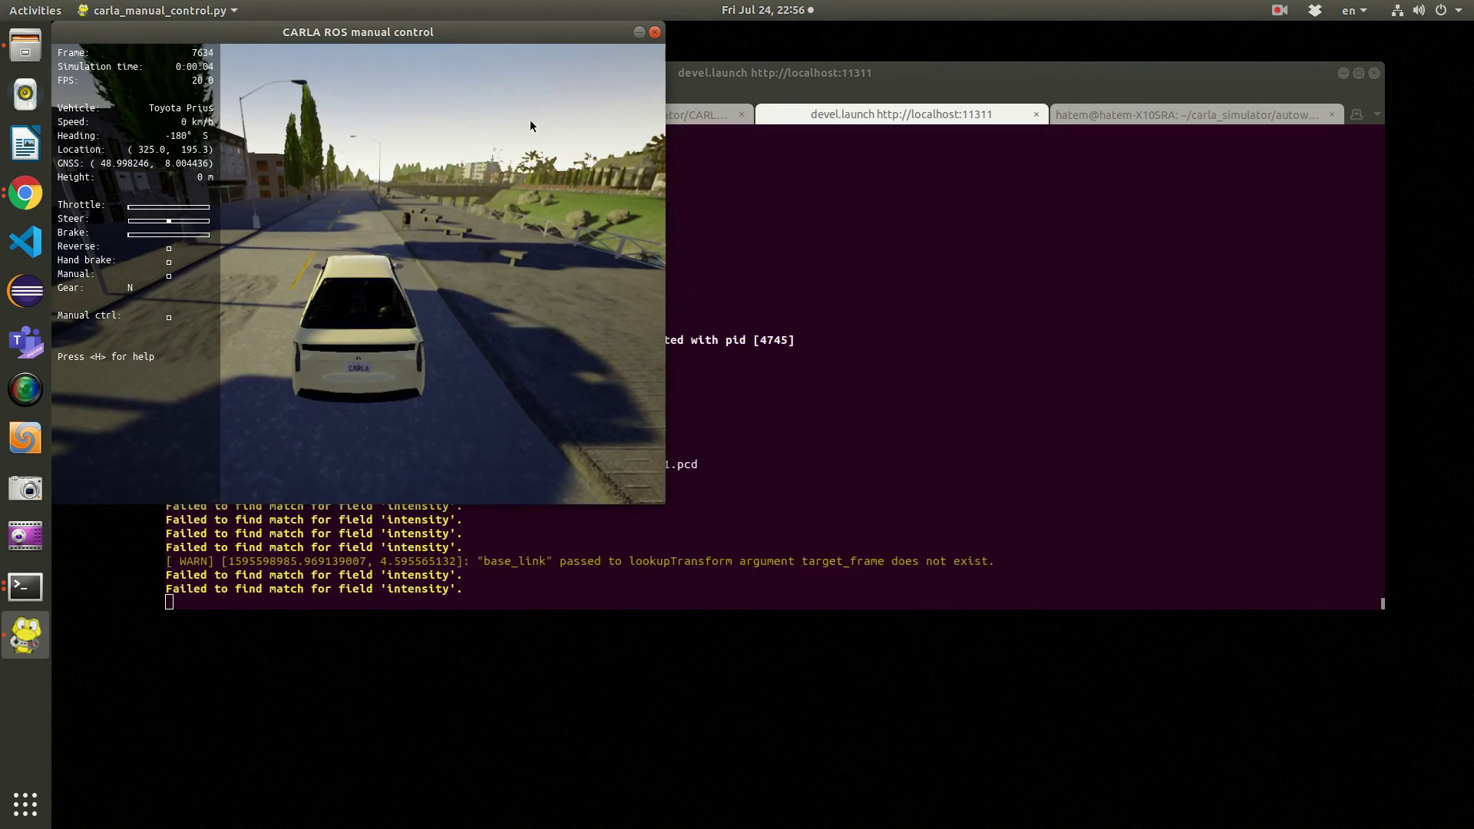
Move the CARLA ROS manual control window clear of the terminal's tabs and switch to the fourth terminal tab, in autoware.1.13
{"action": "left_click_drag", "start_coordinate": [544, 33], "coordinate": [606, 227]}
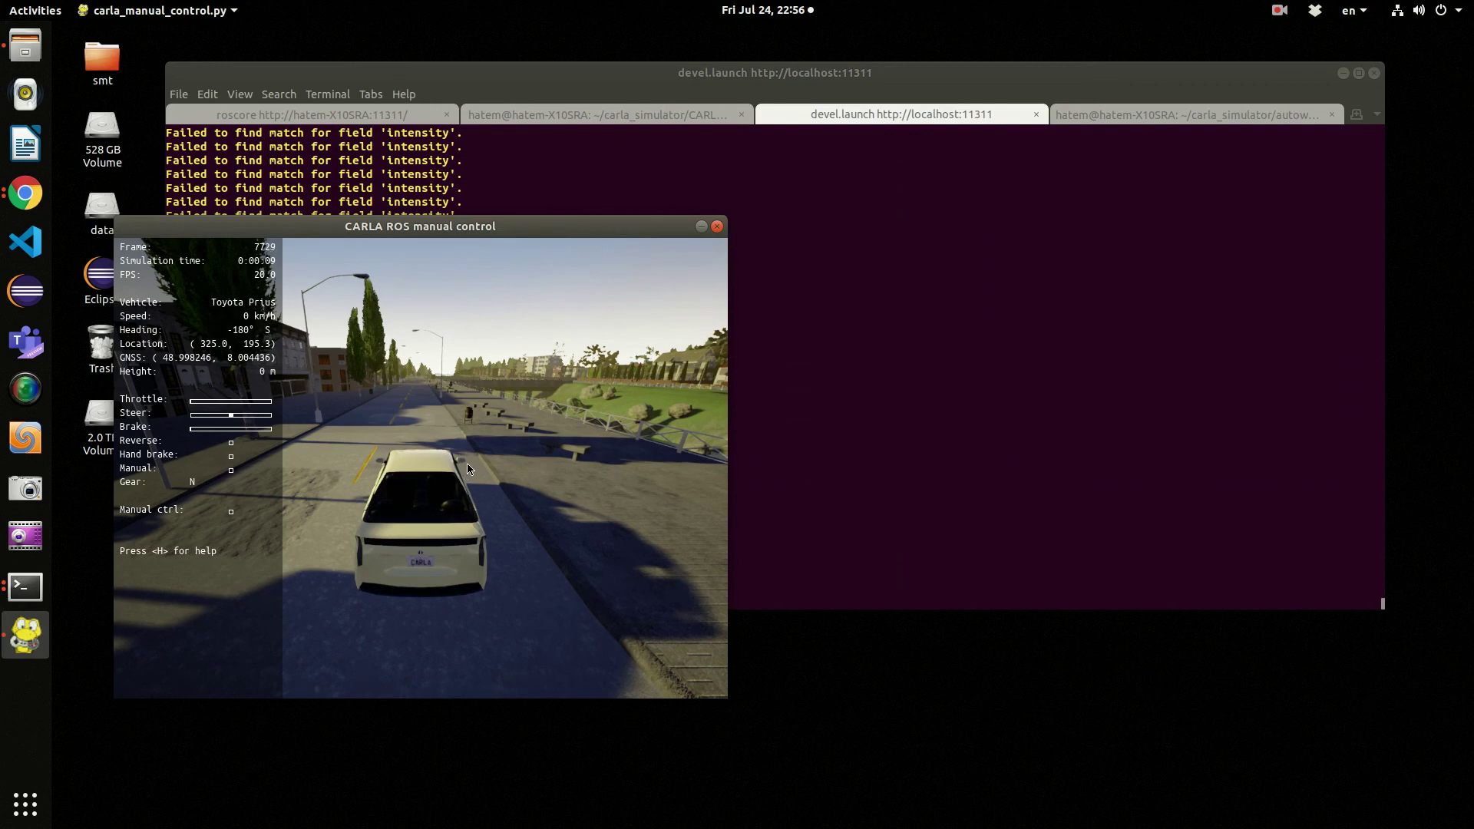
{"action": "left_click_drag", "start_coordinate": [588, 229], "coordinate": [592, 290]}
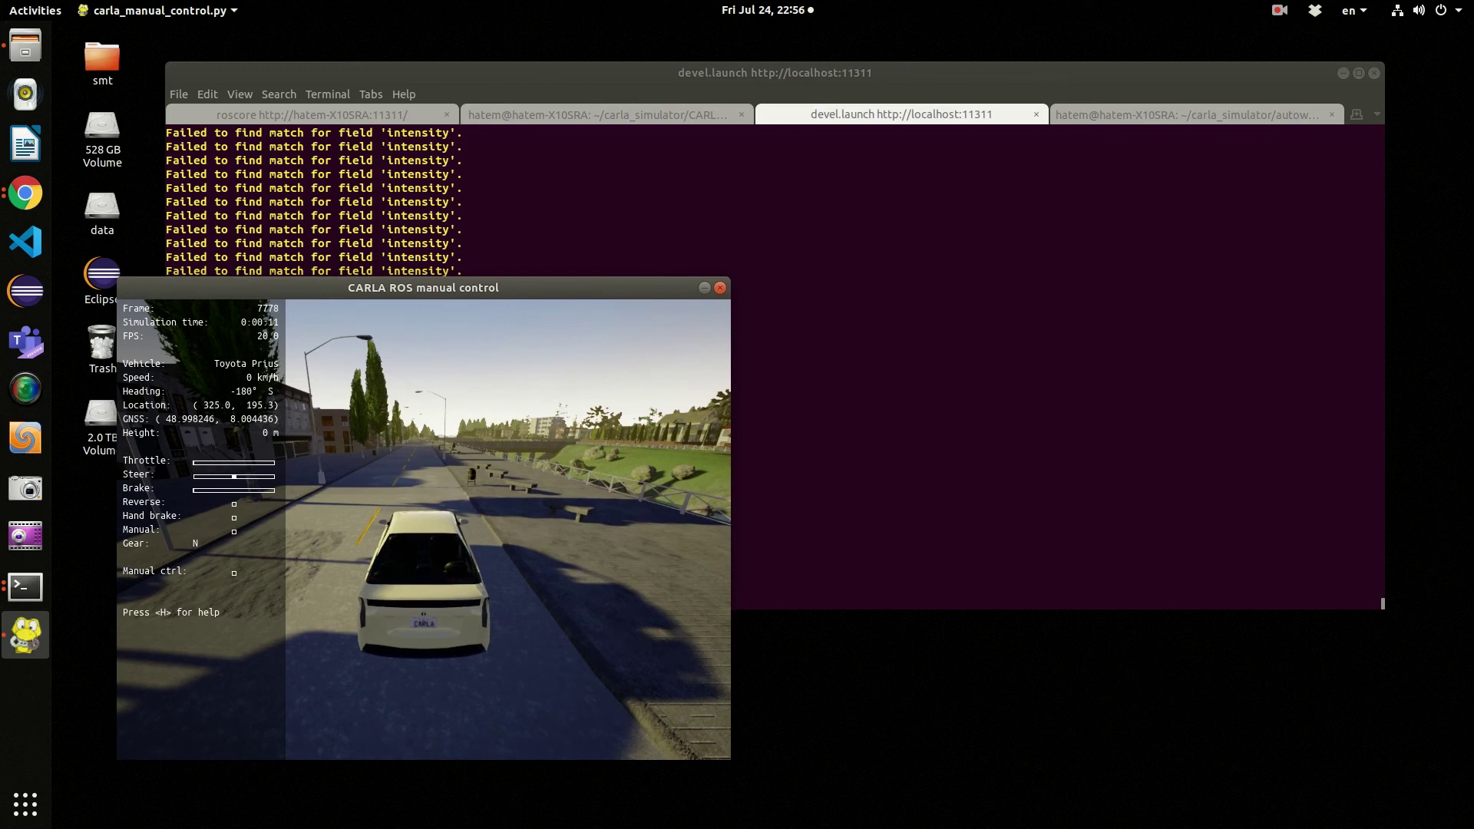
{"action": "left_click", "coordinate": [859, 233]}
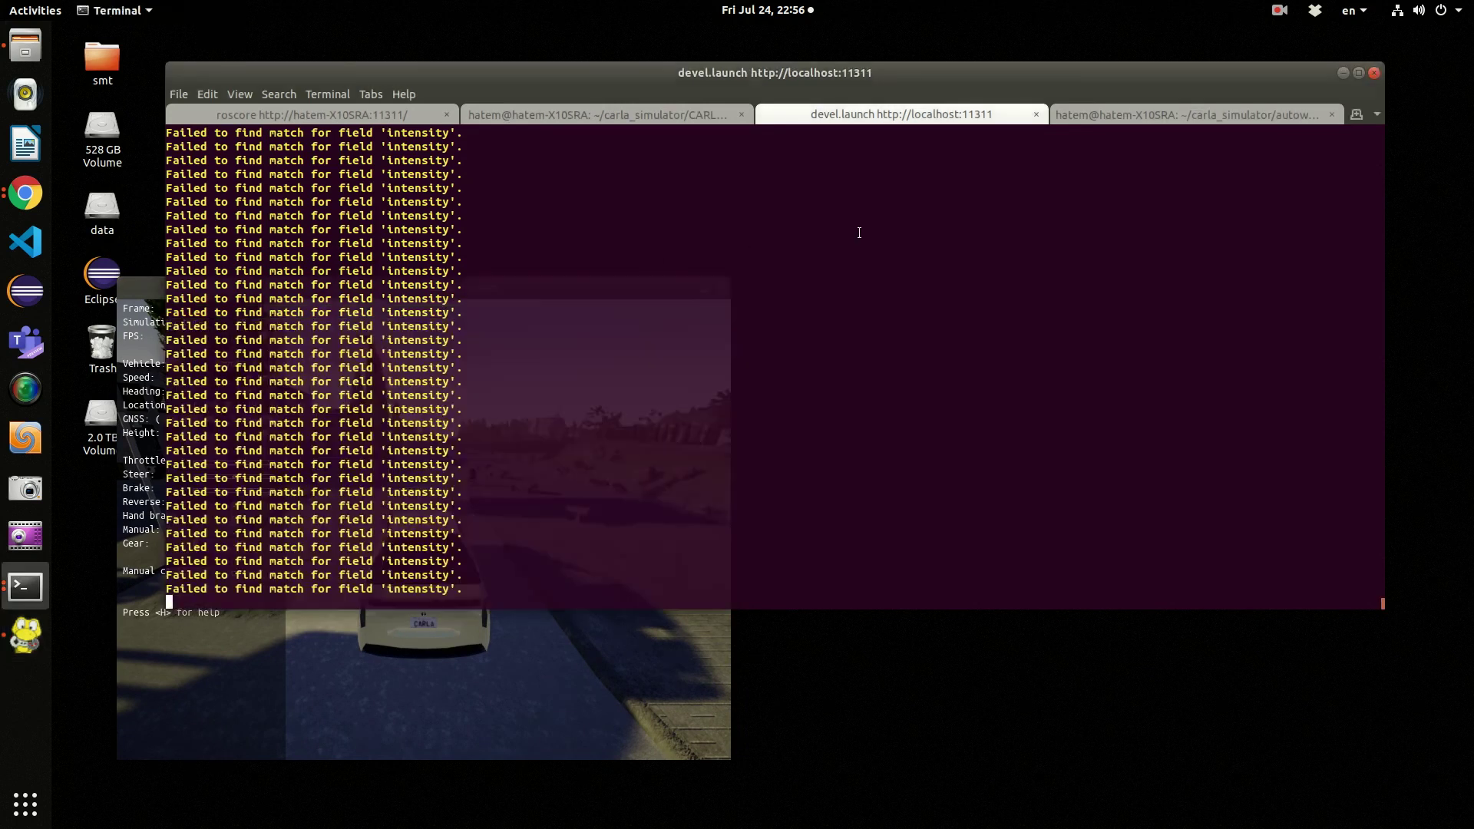
{"action": "left_click", "coordinate": [1148, 114]}
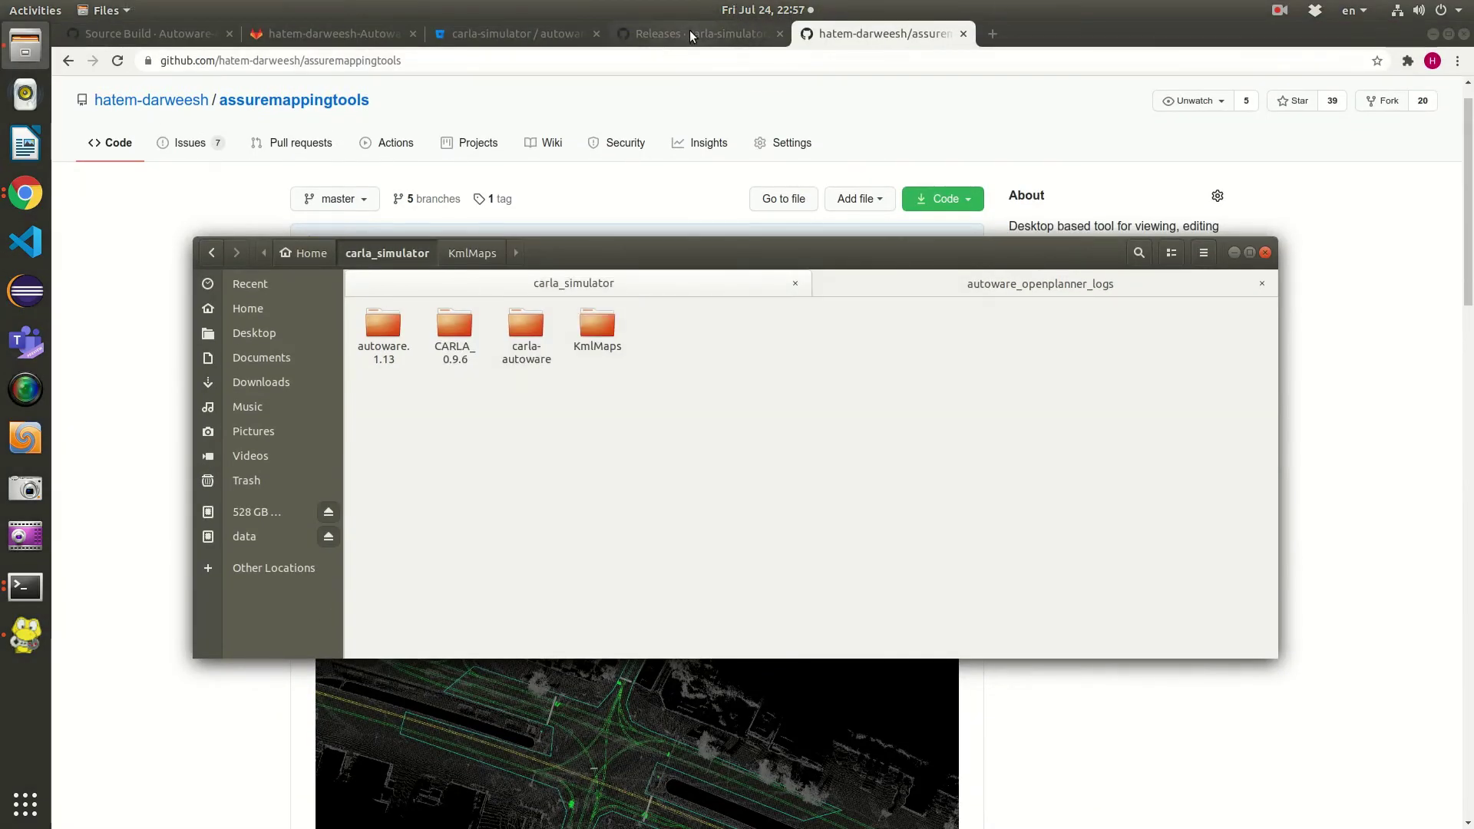
Switch to Chrome and open the essentials project in the GitLab Autoware.AI group to view its op.rviz file
{"action": "left_click", "coordinate": [689, 31]}
{"action": "left_click", "coordinate": [471, 34]}
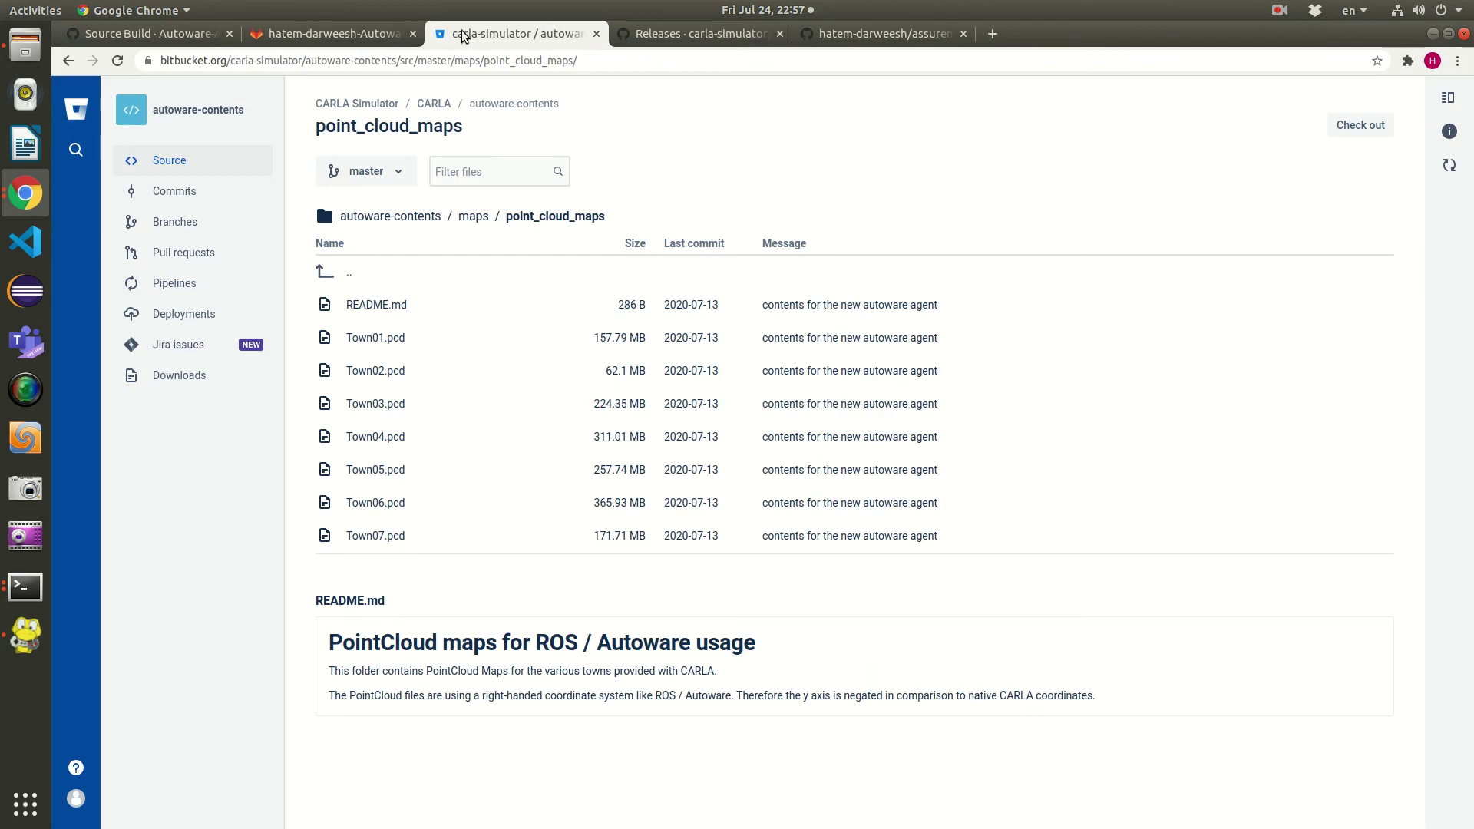
{"action": "left_click", "coordinate": [364, 30]}
{"action": "scroll", "coordinate": [706, 343], "scroll_direction": "up", "scroll_amount": 20}
{"action": "scroll", "coordinate": [649, 331], "scroll_direction": "up", "scroll_amount": 3}
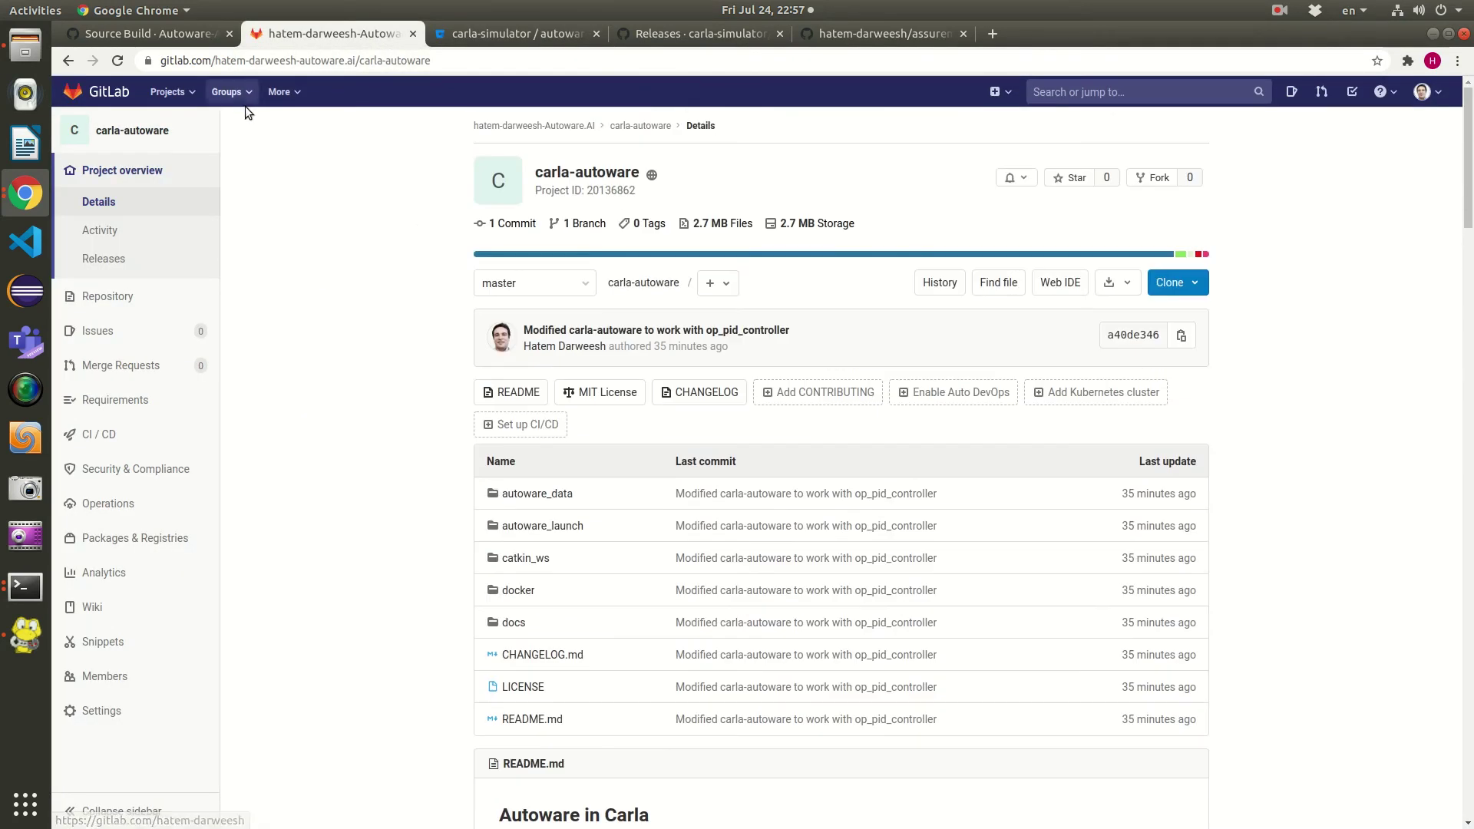
{"action": "left_click", "coordinate": [575, 127]}
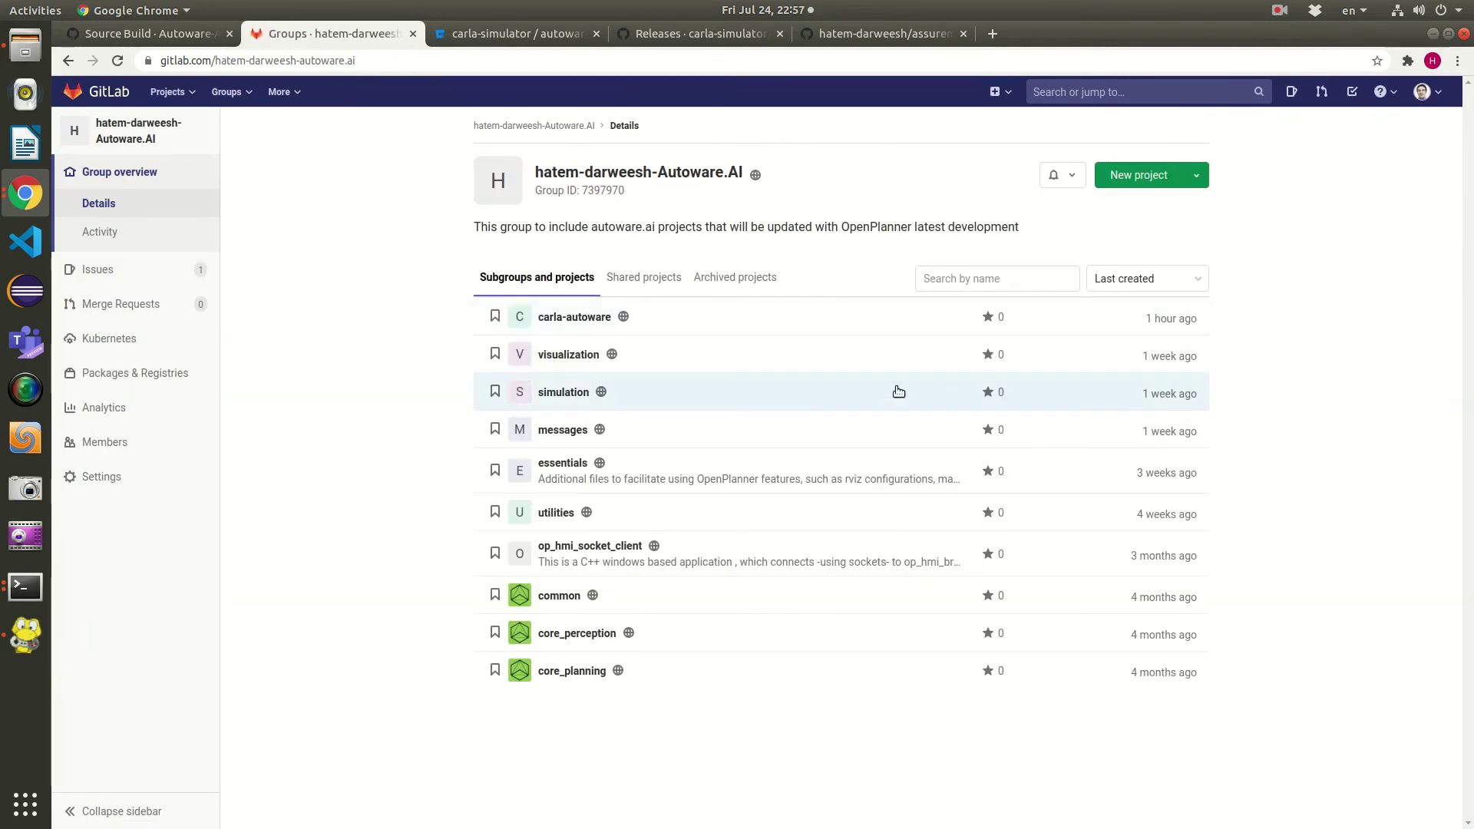
{"action": "left_click", "coordinate": [564, 463]}
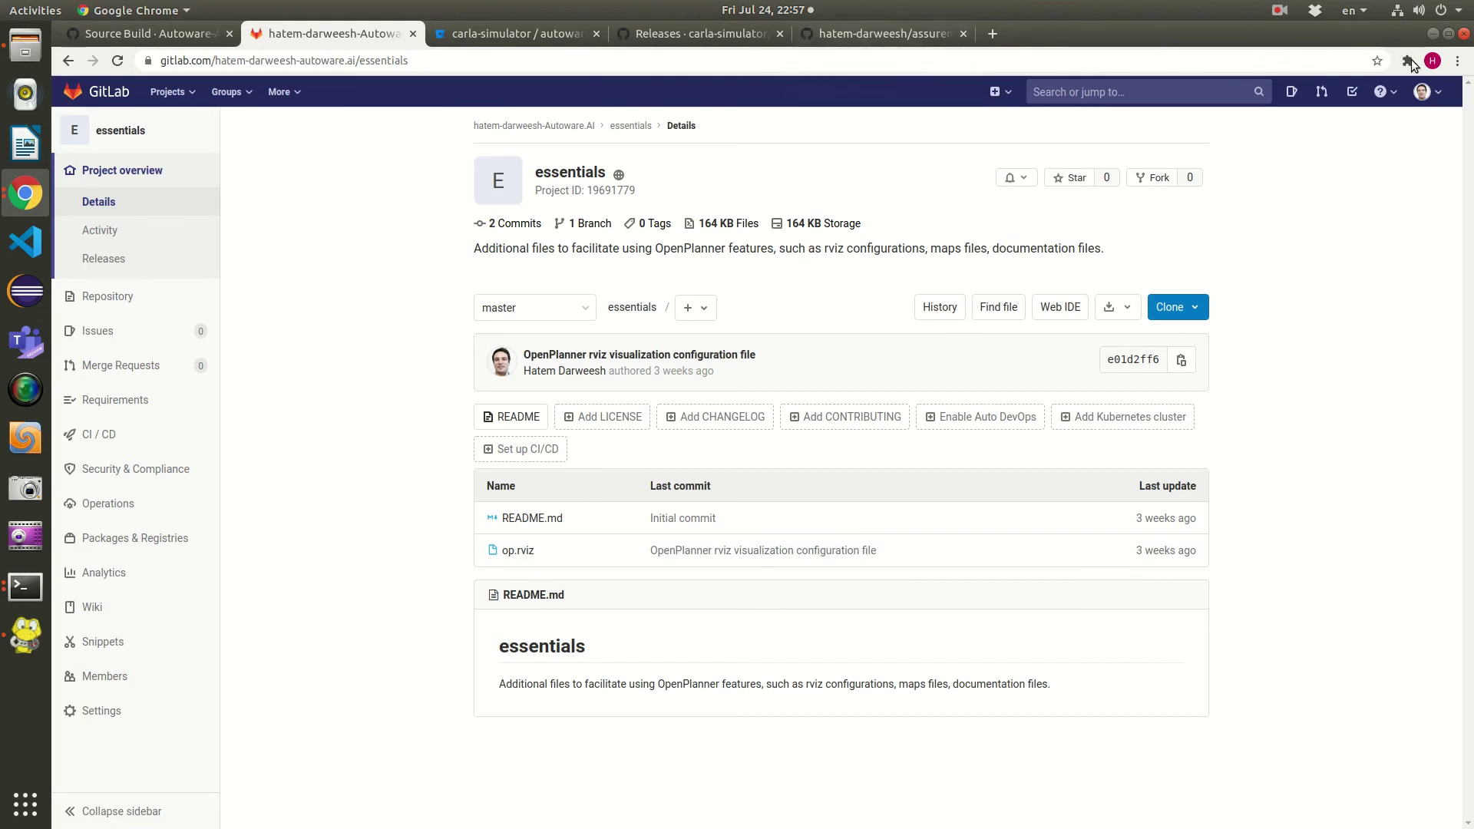
Return to the terminal and start RViz with rosrun rviz rviz -d, using op.rviz from the home .rviz folder
{"action": "key", "text": "super+h"}
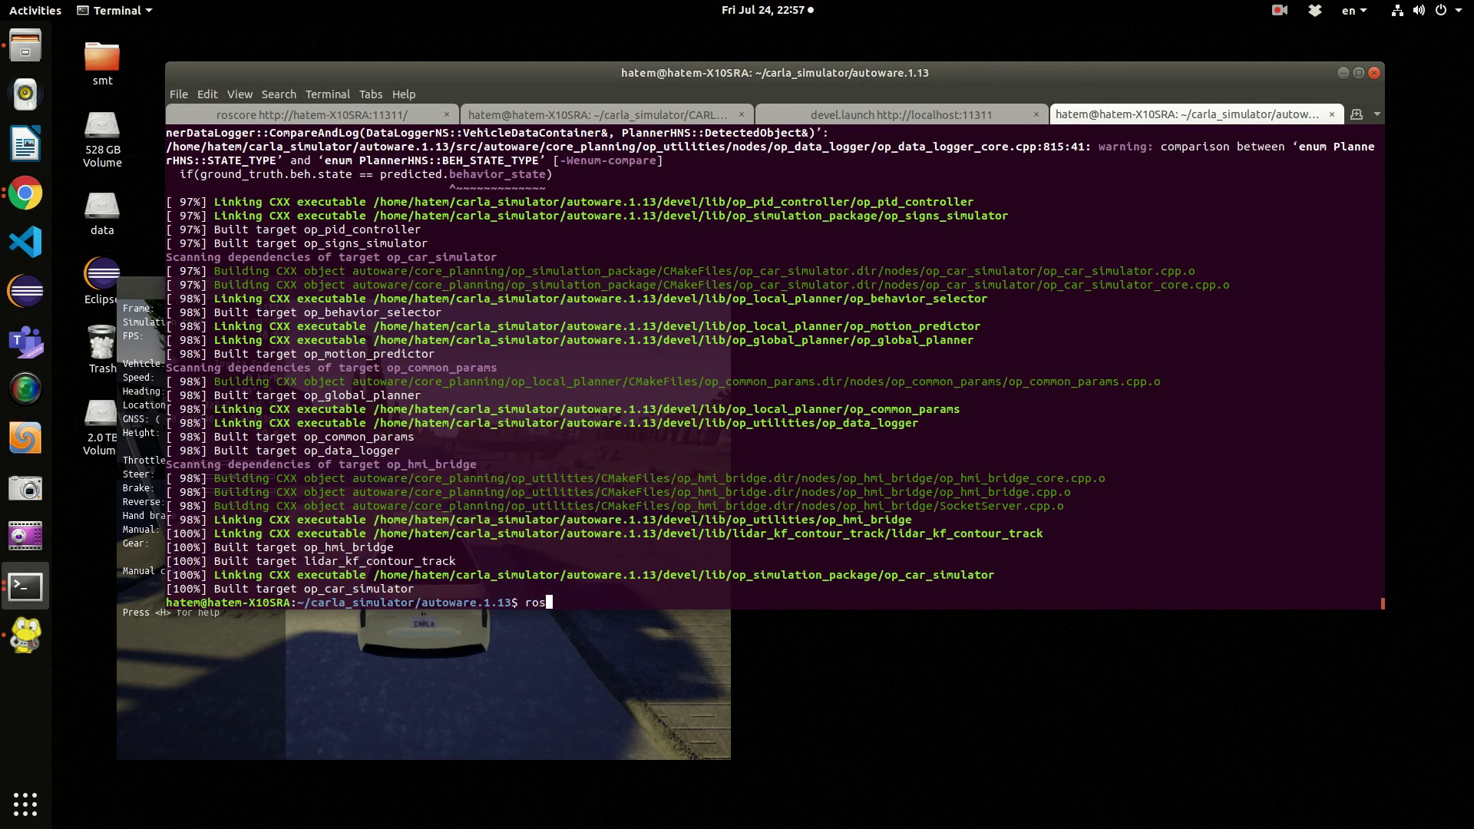
{"action": "key", "text": "ctrl+r"}
{"action": "type", "text": "ros"}
{"action": "key", "text": "ctrl+r"}
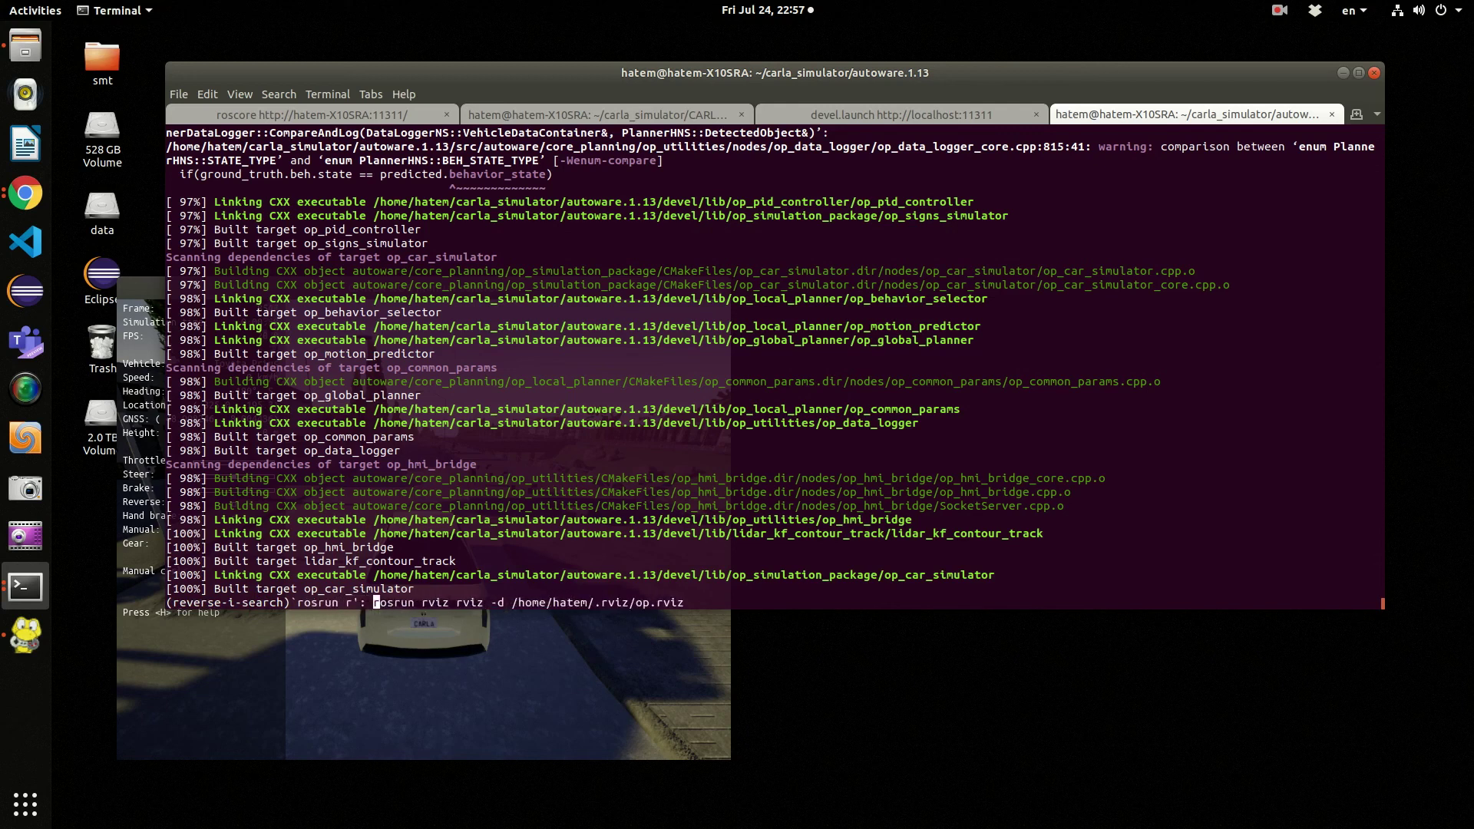
{"action": "key", "text": "Escape"}
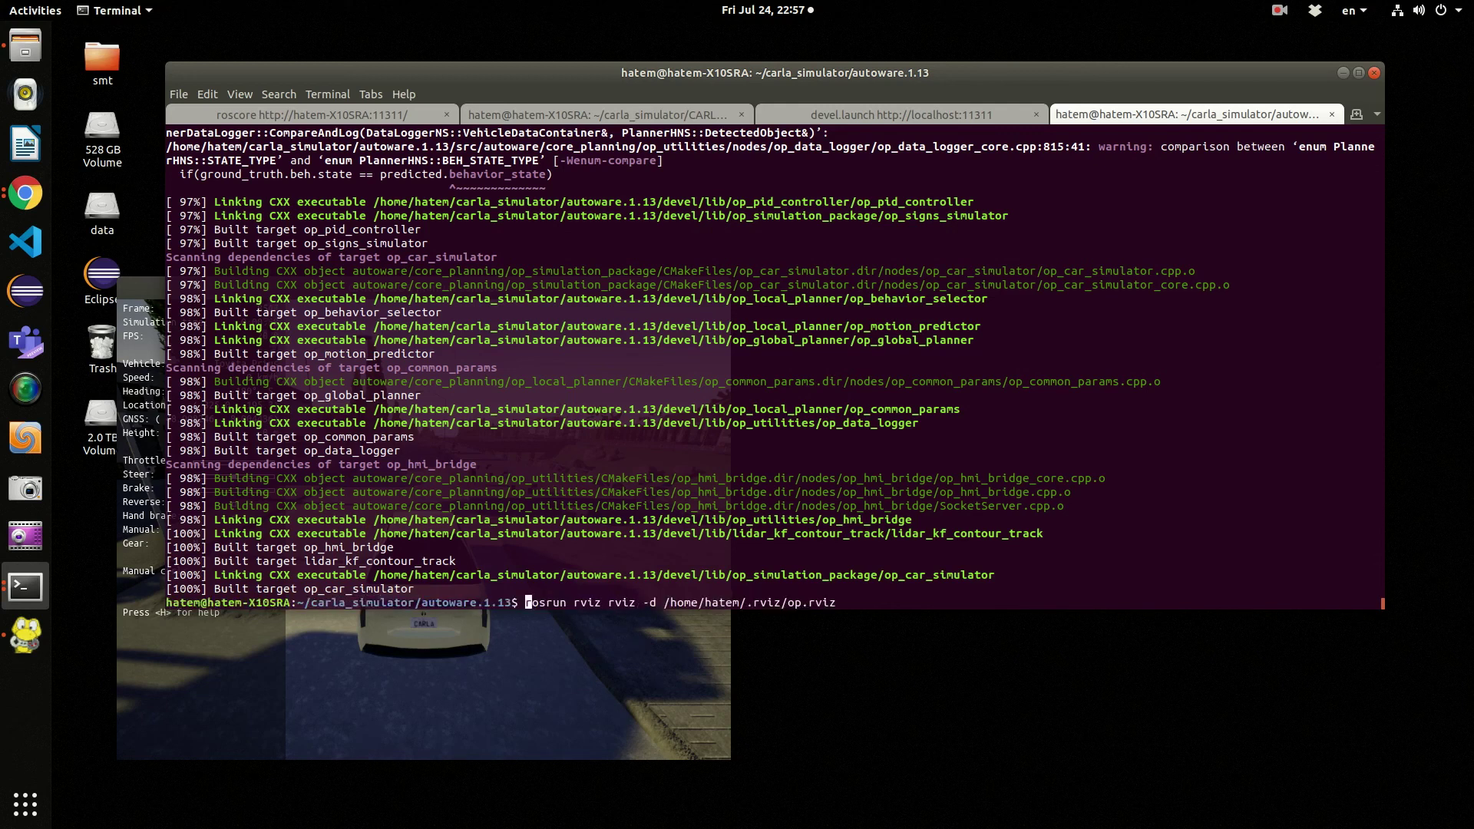
{"action": "key", "text": "Return"}
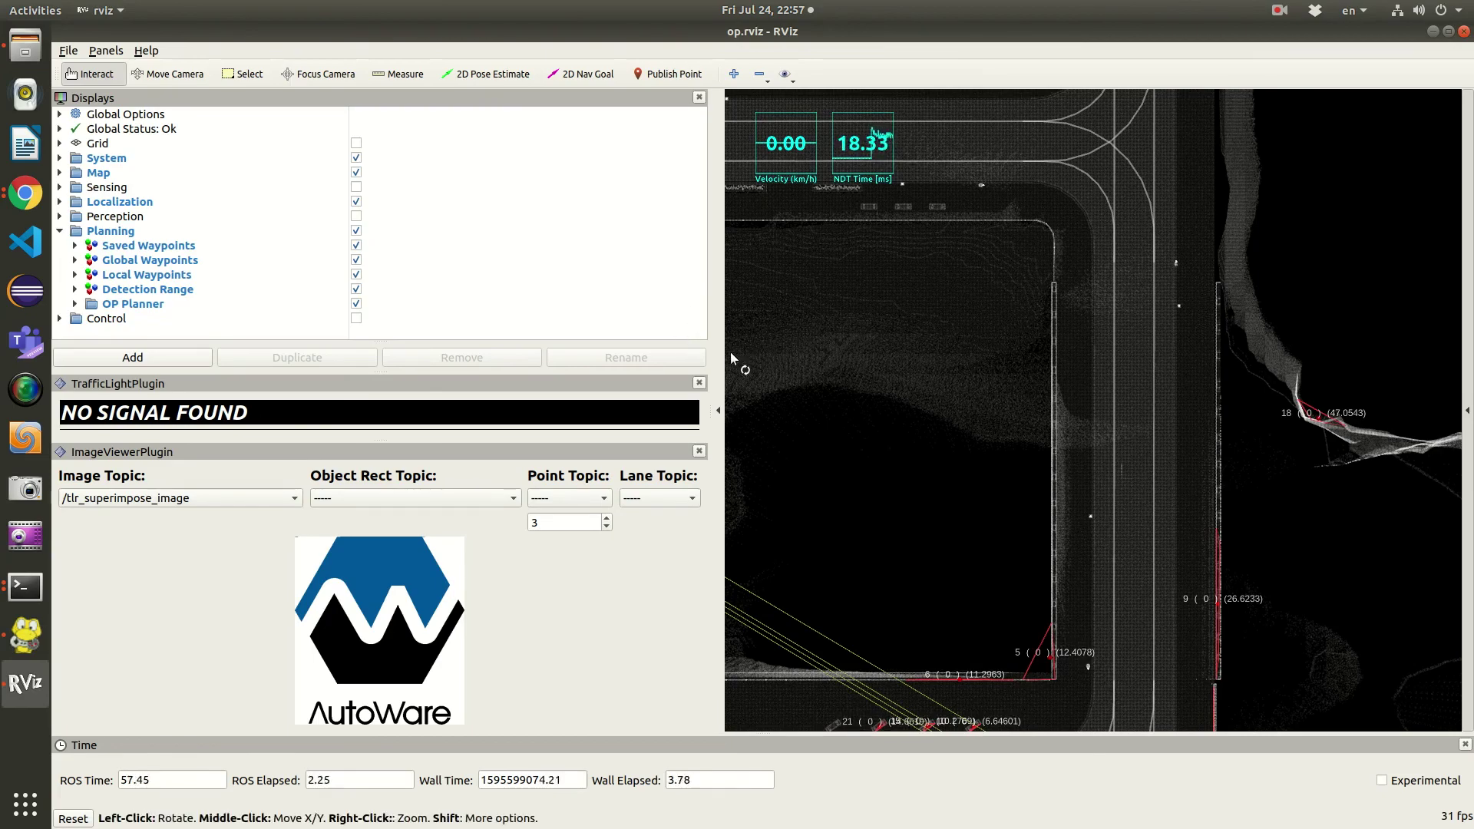
Collapse RViz's Displays side panel and centre the map on the vehicle and the objects detected around it
{"action": "left_click", "coordinate": [718, 411]}
{"action": "left_click_drag", "start_coordinate": [693, 399], "coordinate": [688, 419]}
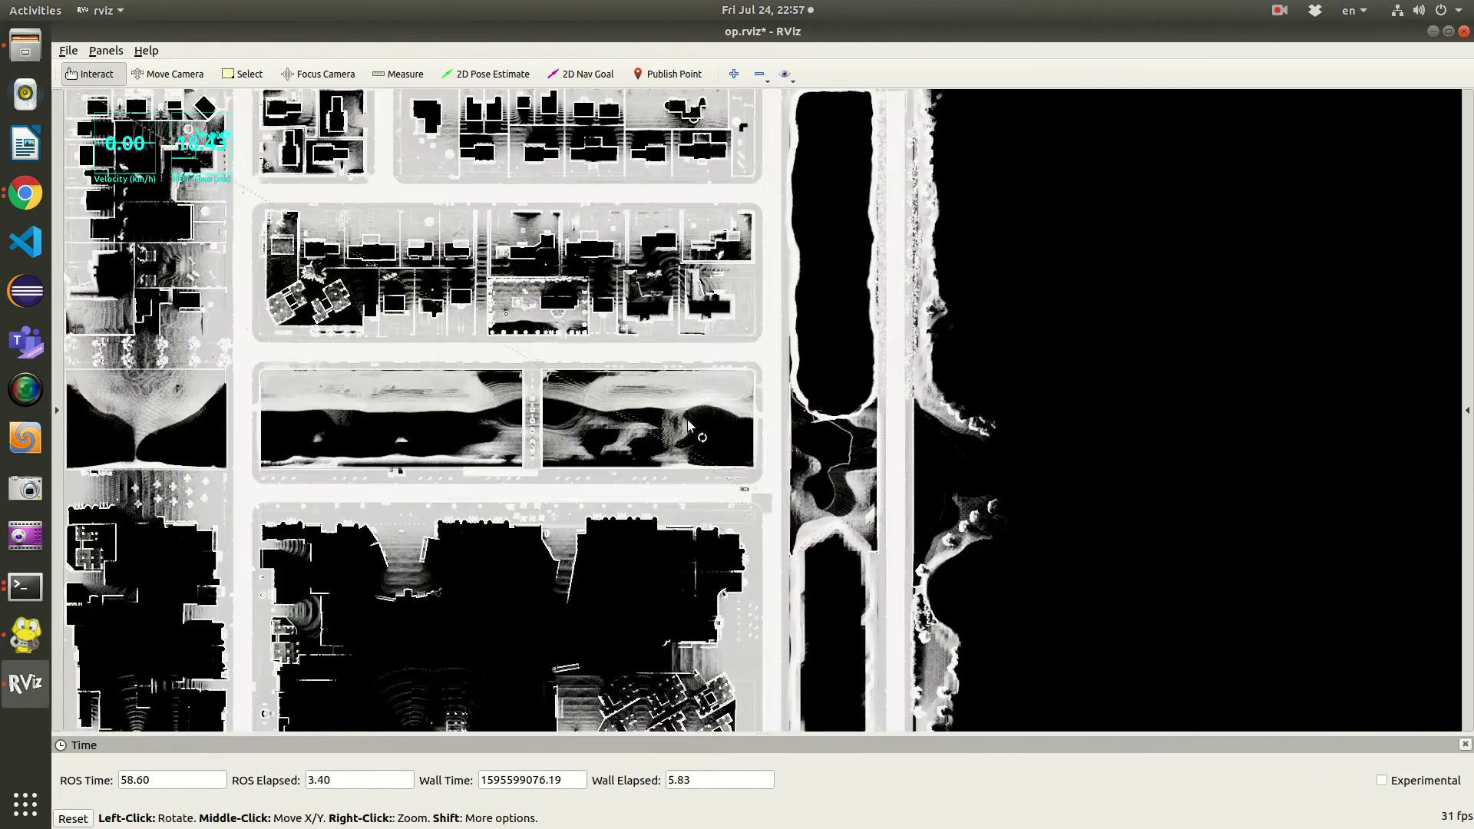
{"action": "scroll", "coordinate": [688, 419], "scroll_direction": "up", "scroll_amount": 5}
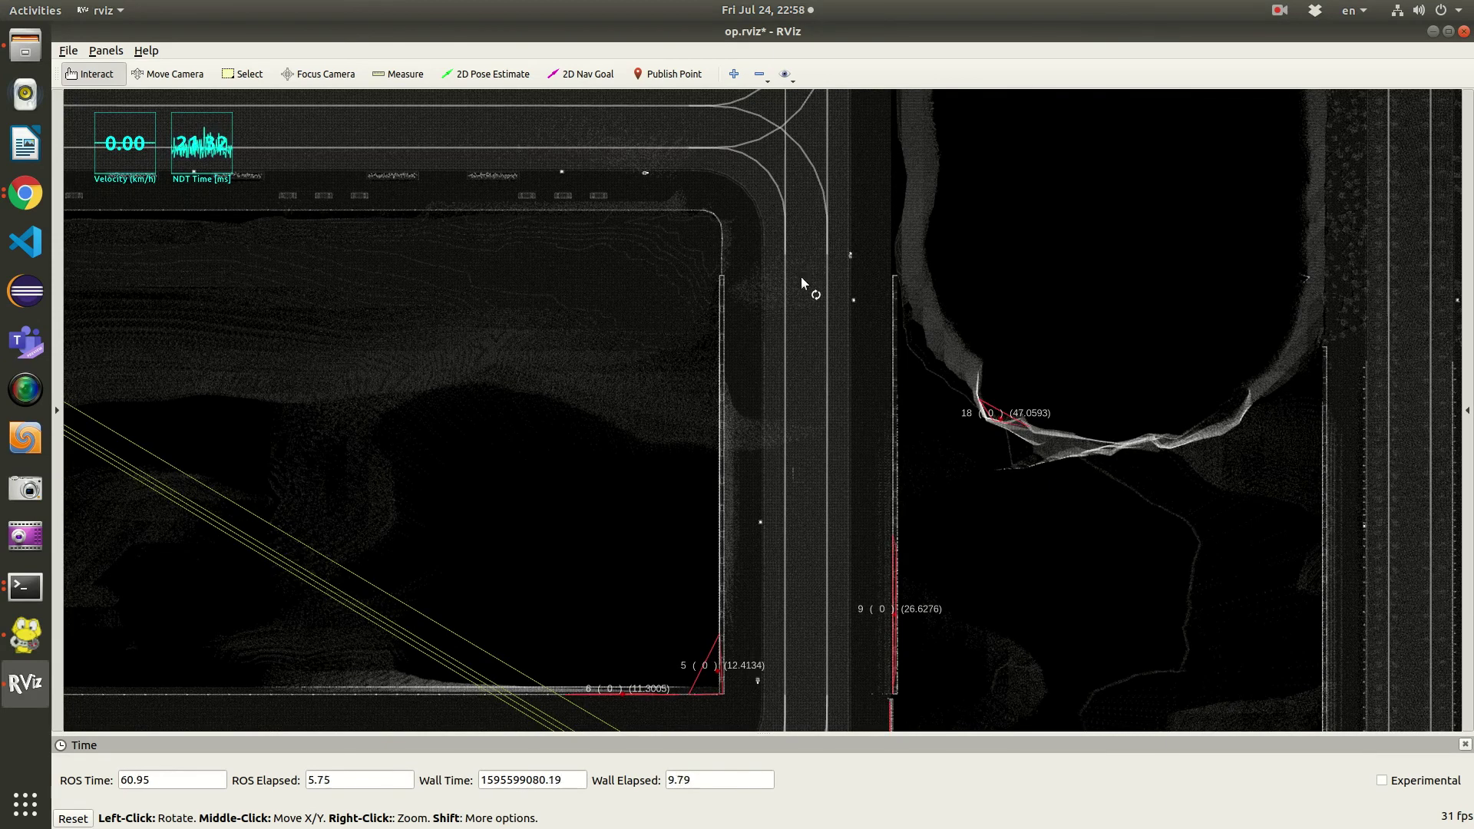
{"action": "scroll", "coordinate": [791, 357], "scroll_direction": "down", "scroll_amount": 3}
{"action": "scroll", "coordinate": [793, 362], "scroll_direction": "up", "scroll_amount": 3}
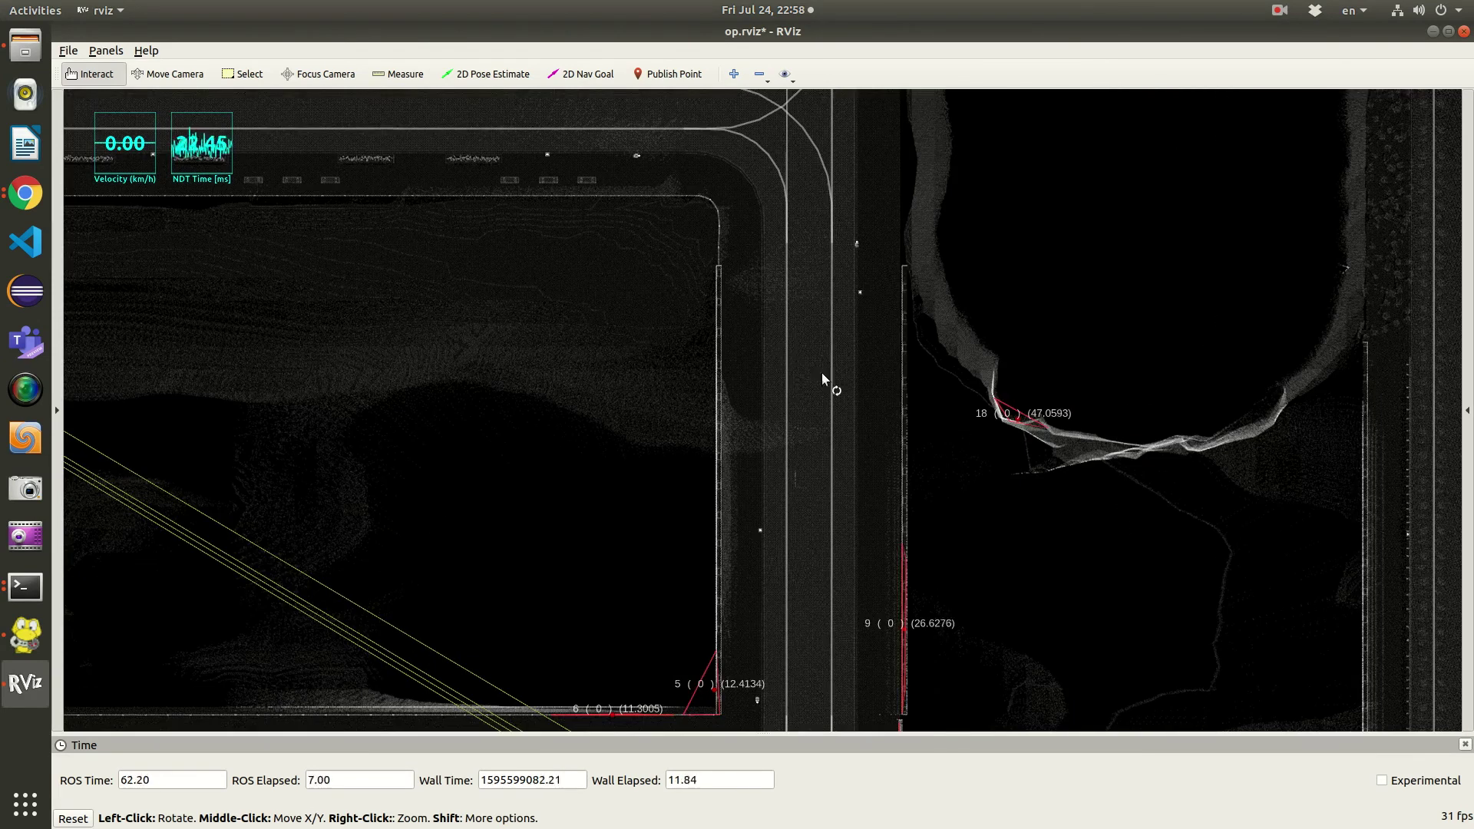
{"action": "scroll", "coordinate": [845, 403], "scroll_direction": "down", "scroll_amount": 3}
{"action": "middle_click_drag", "start_coordinate": [849, 408], "coordinate": [1151, 491]}
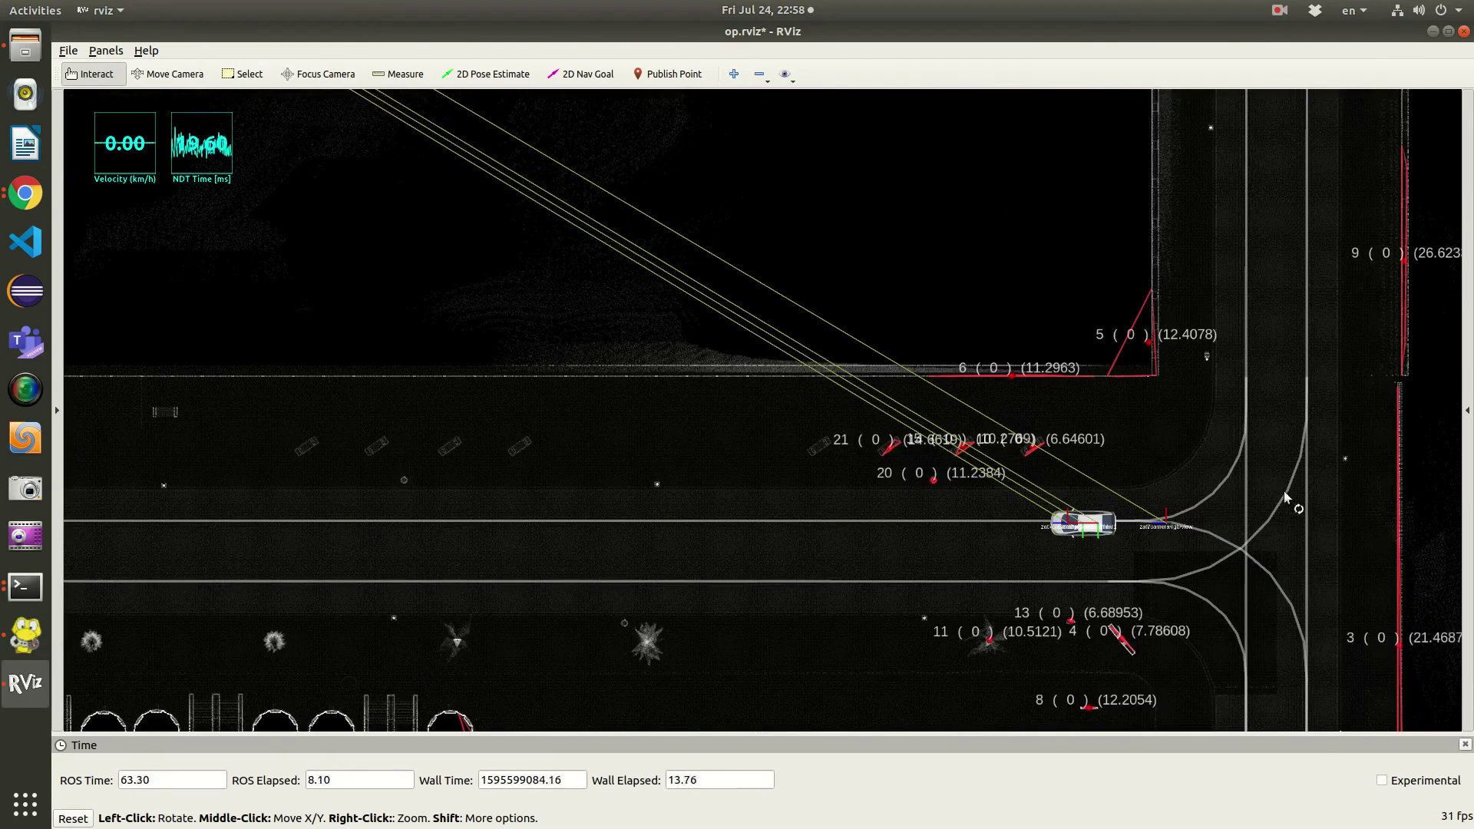
{"action": "scroll", "coordinate": [1152, 484], "scroll_direction": "down", "scroll_amount": 2}
{"action": "scroll", "coordinate": [1152, 483], "scroll_direction": "down", "scroll_amount": 4}
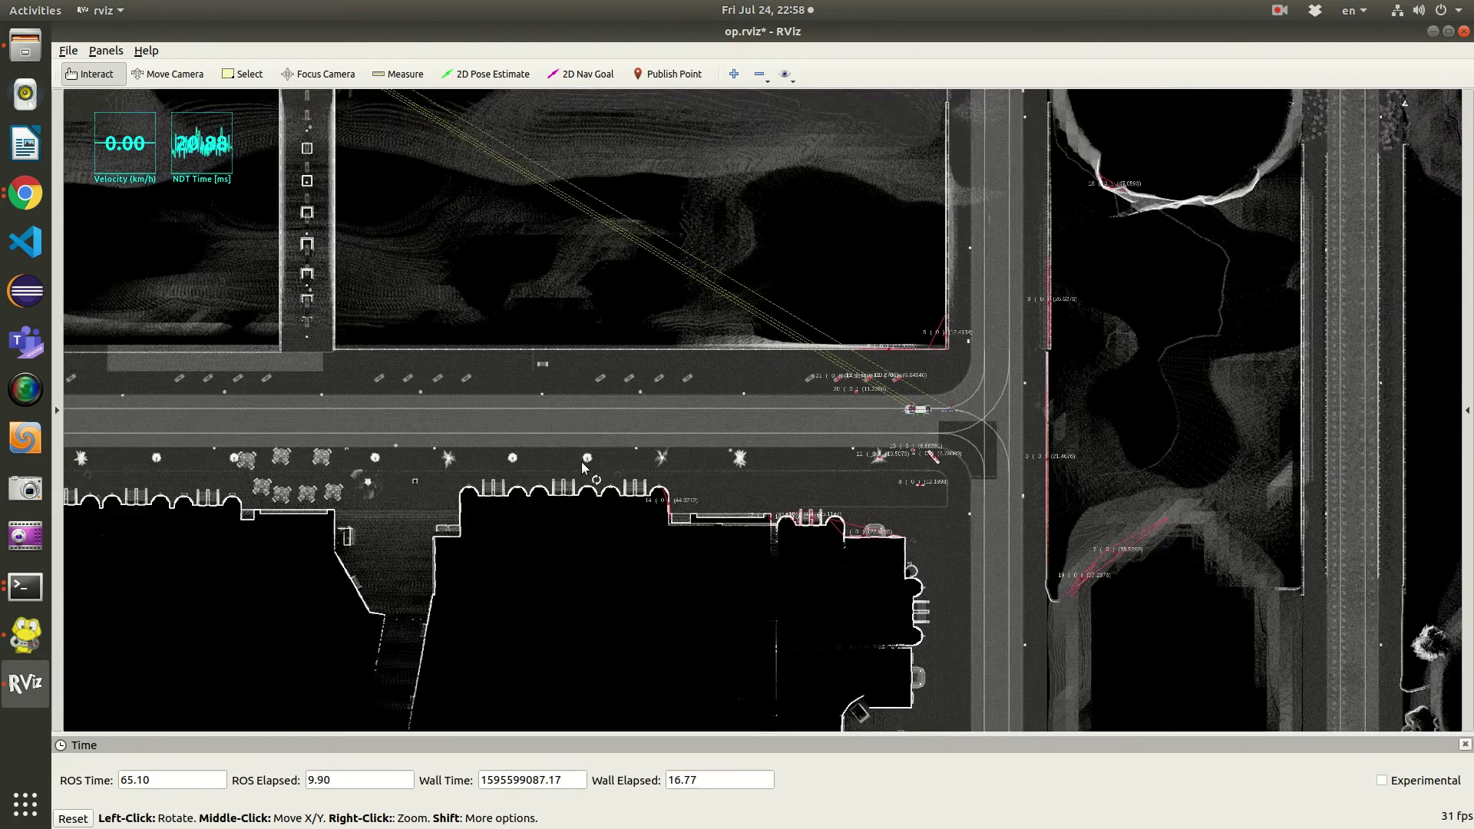
Set a 2D Nav Goal for the vehicle on the vertical street beside the walled residential block in the map's upper part
{"action": "middle_click_drag", "start_coordinate": [583, 467], "coordinate": [822, 435]}
{"action": "scroll", "coordinate": [691, 453], "scroll_direction": "down", "scroll_amount": 3}
{"action": "scroll", "coordinate": [822, 435], "scroll_direction": "up", "scroll_amount": 5}
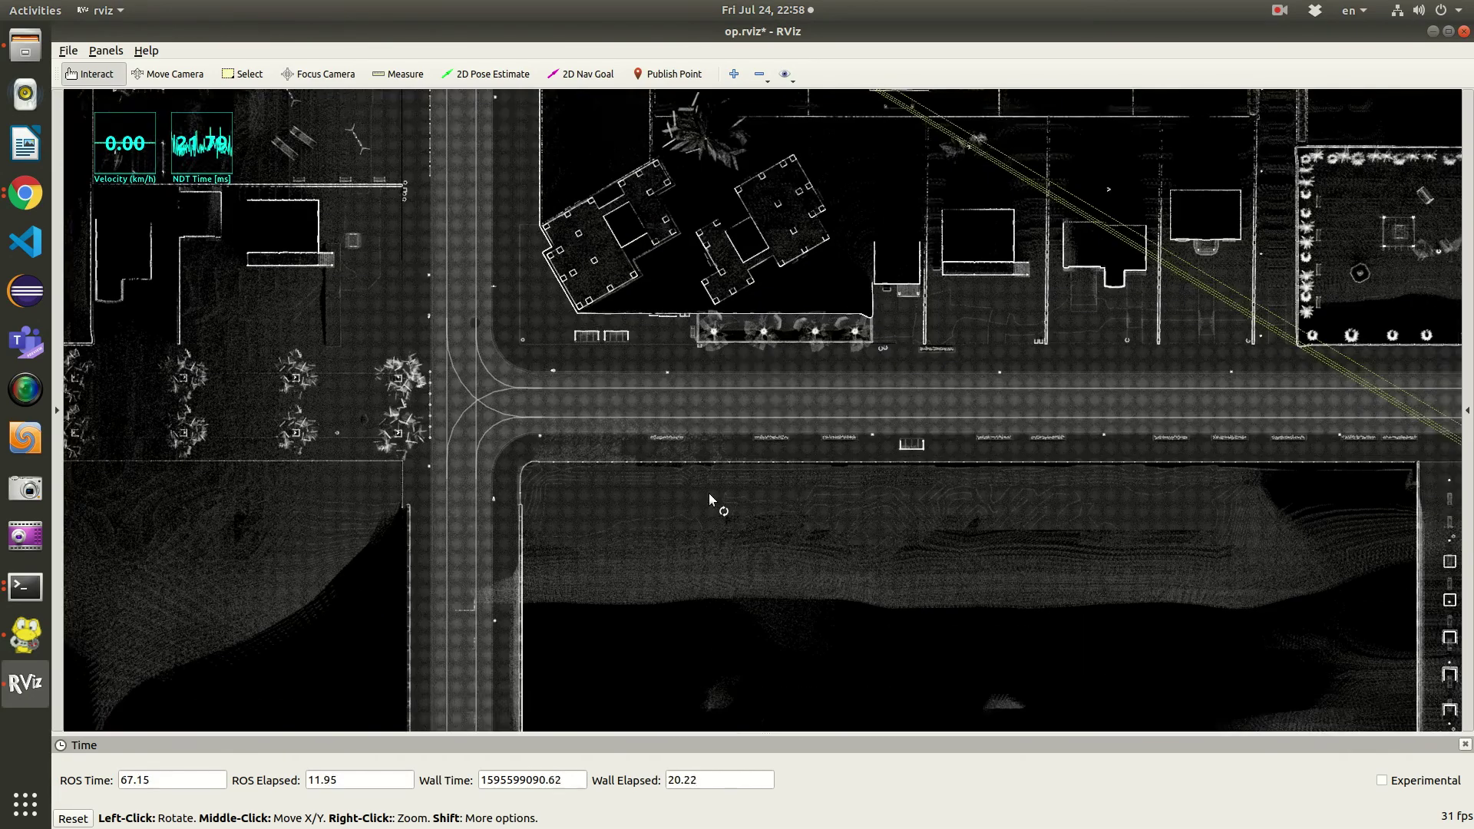
{"action": "middle_click_drag", "start_coordinate": [711, 500], "coordinate": [756, 439]}
{"action": "scroll", "coordinate": [791, 428], "scroll_direction": "down", "scroll_amount": 2}
{"action": "left_click", "coordinate": [574, 76]}
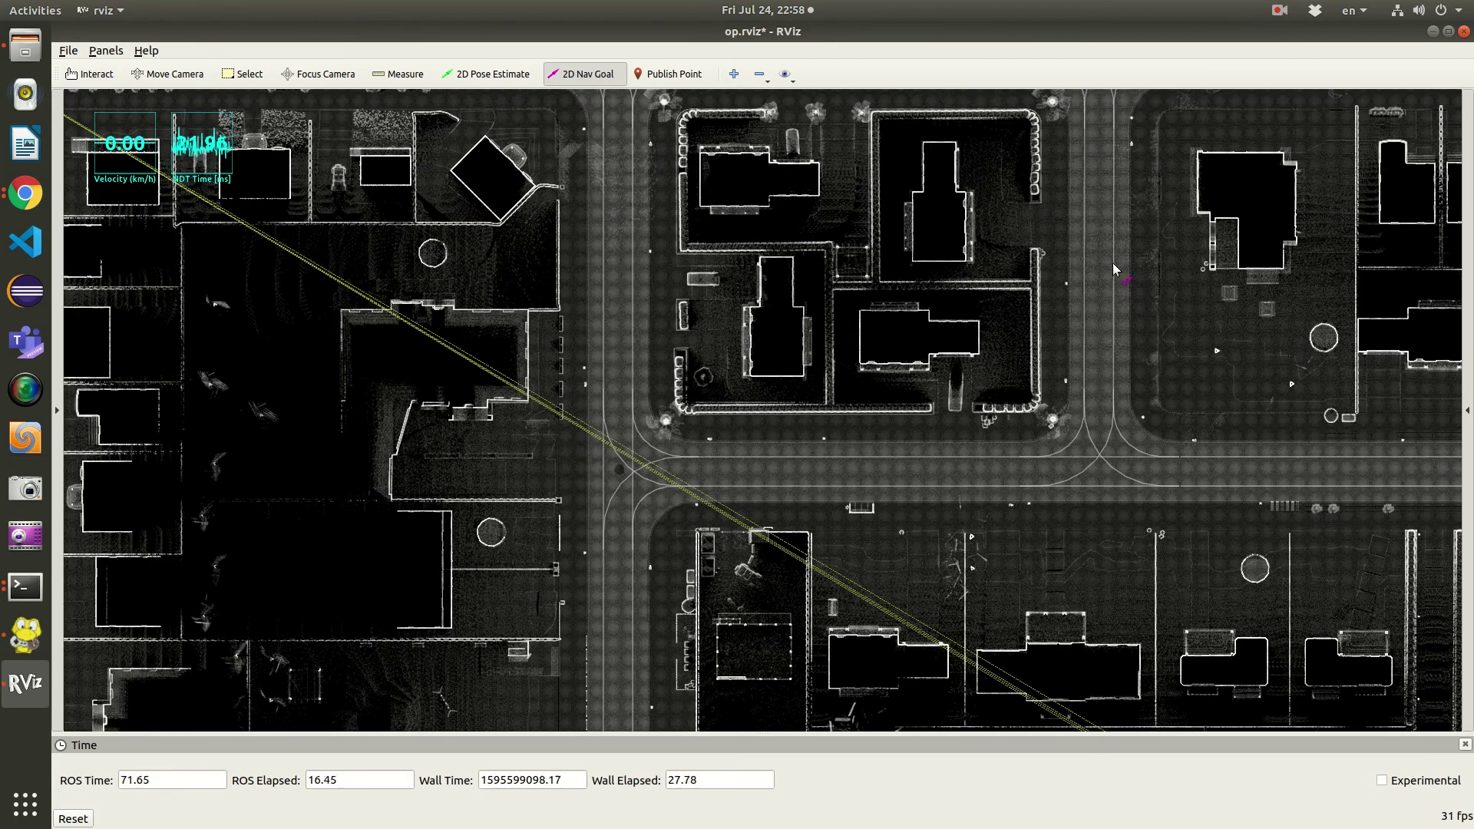
{"action": "left_click", "coordinate": [1117, 299]}
Examine the moving vehicle and trace its planned global path through the map to the goal
{"action": "middle_click_drag", "start_coordinate": [1117, 299], "coordinate": [1033, 81]}
{"action": "middle_click_drag", "start_coordinate": [1197, 530], "coordinate": [934, 234]}
{"action": "middle_click_drag", "start_coordinate": [1161, 454], "coordinate": [747, 236]}
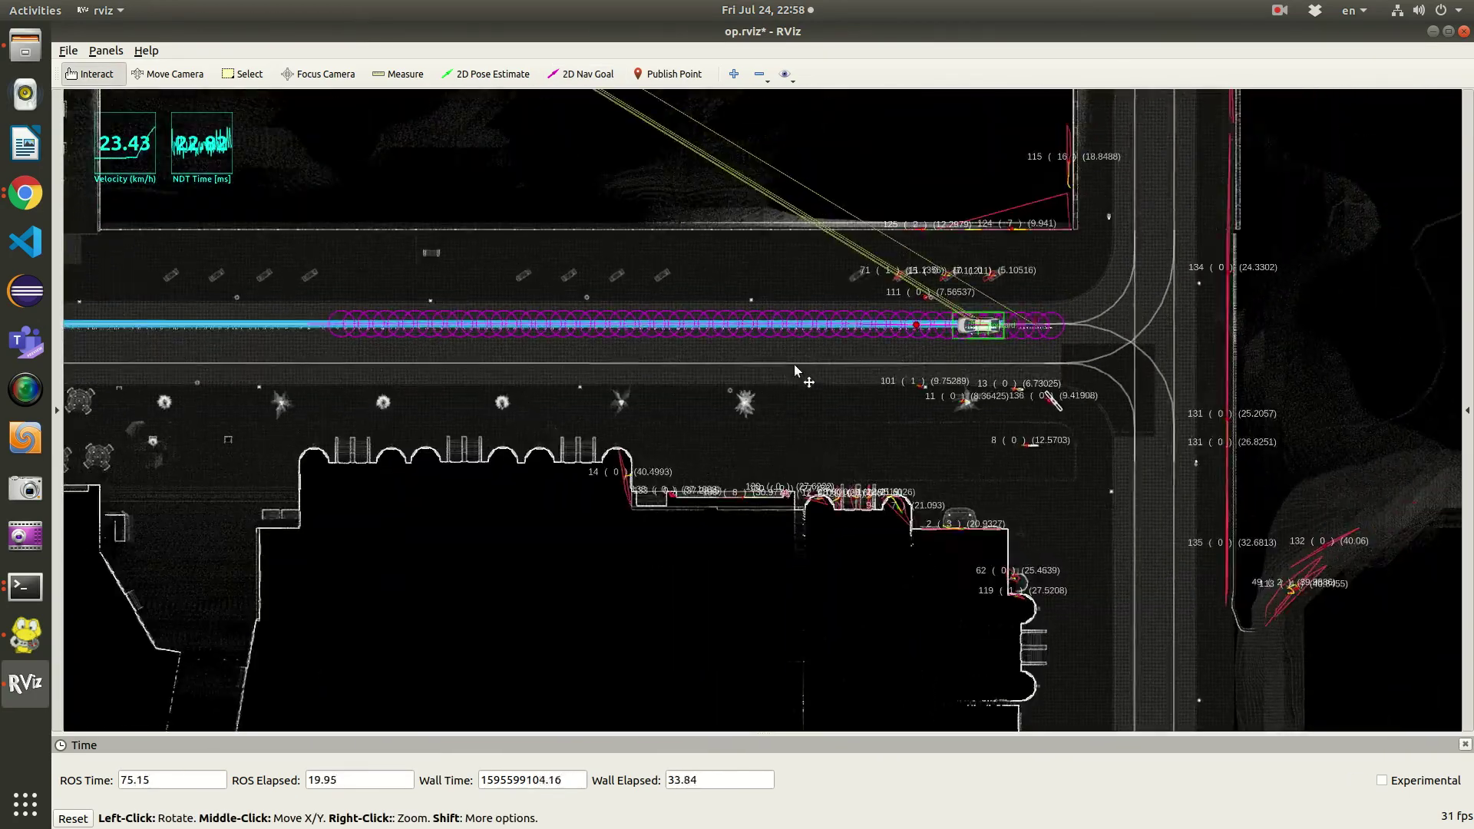
{"action": "scroll", "coordinate": [794, 364], "scroll_direction": "up", "scroll_amount": 3}
{"action": "scroll", "coordinate": [998, 323], "scroll_direction": "down", "scroll_amount": 2}
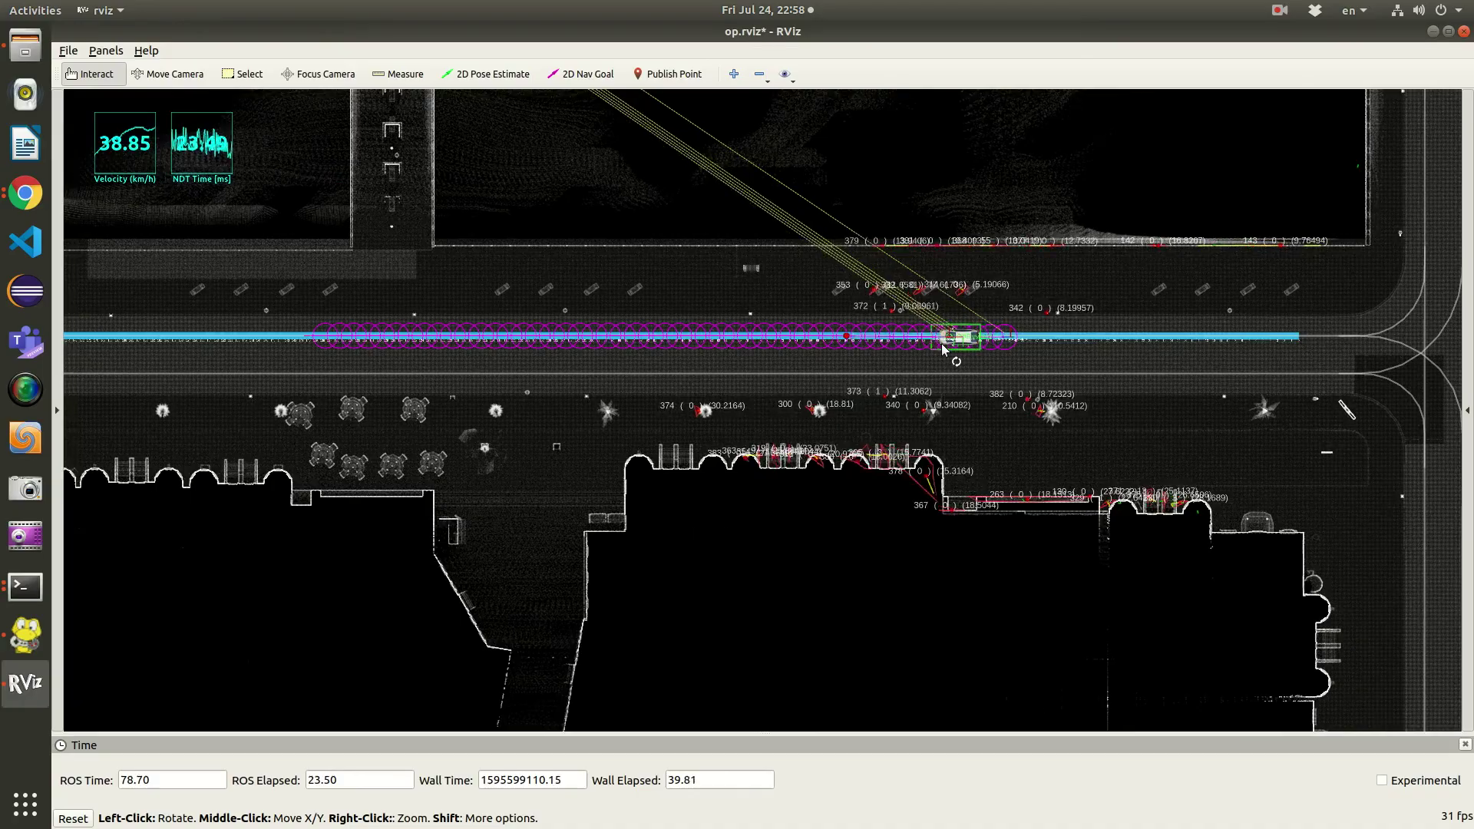
{"action": "scroll", "coordinate": [806, 307], "scroll_direction": "down", "scroll_amount": 2}
{"action": "middle_click_drag", "start_coordinate": [807, 307], "coordinate": [956, 560]}
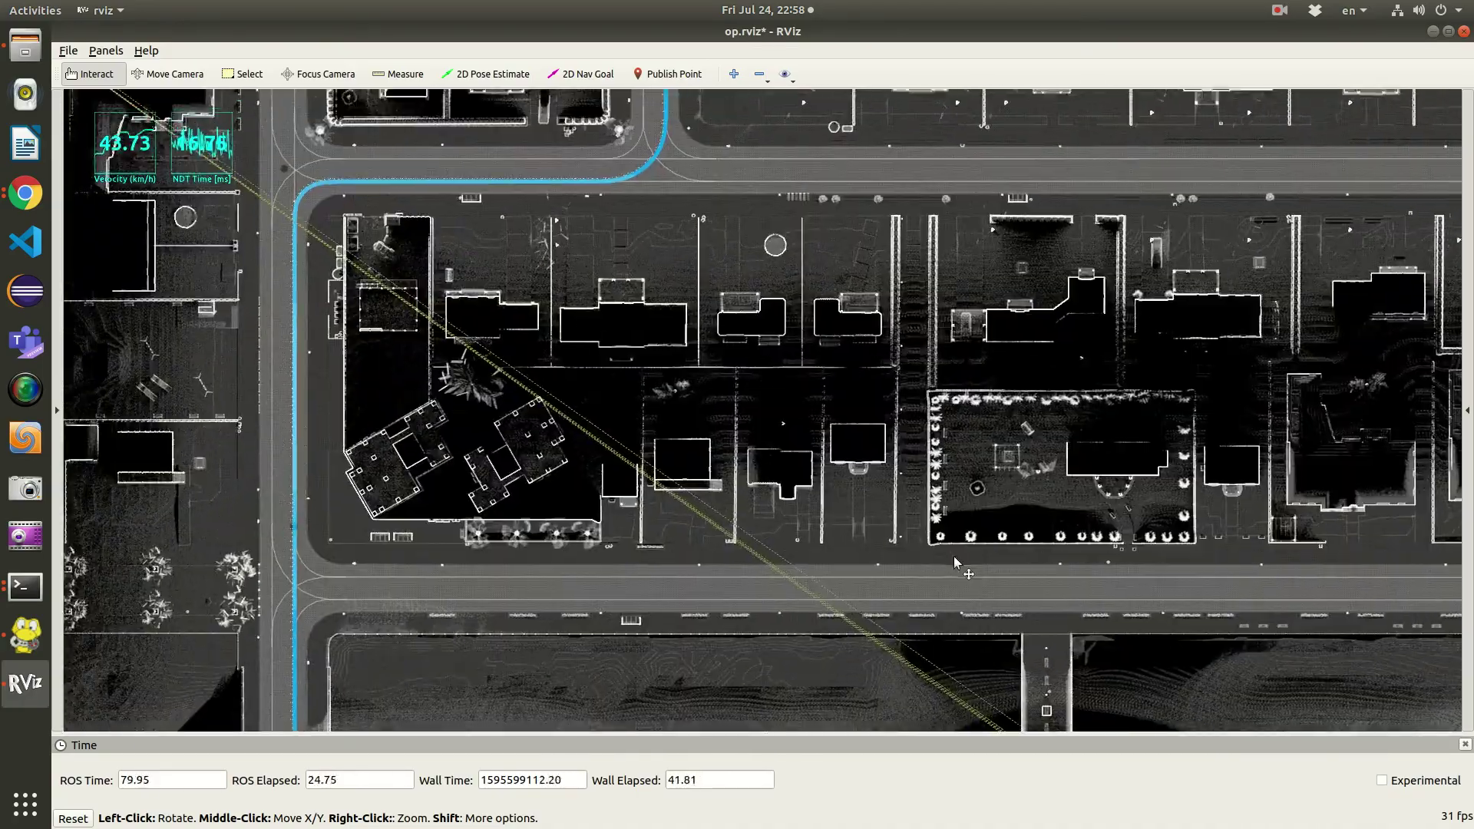
{"action": "scroll", "coordinate": [868, 405], "scroll_direction": "up", "scroll_amount": 3}
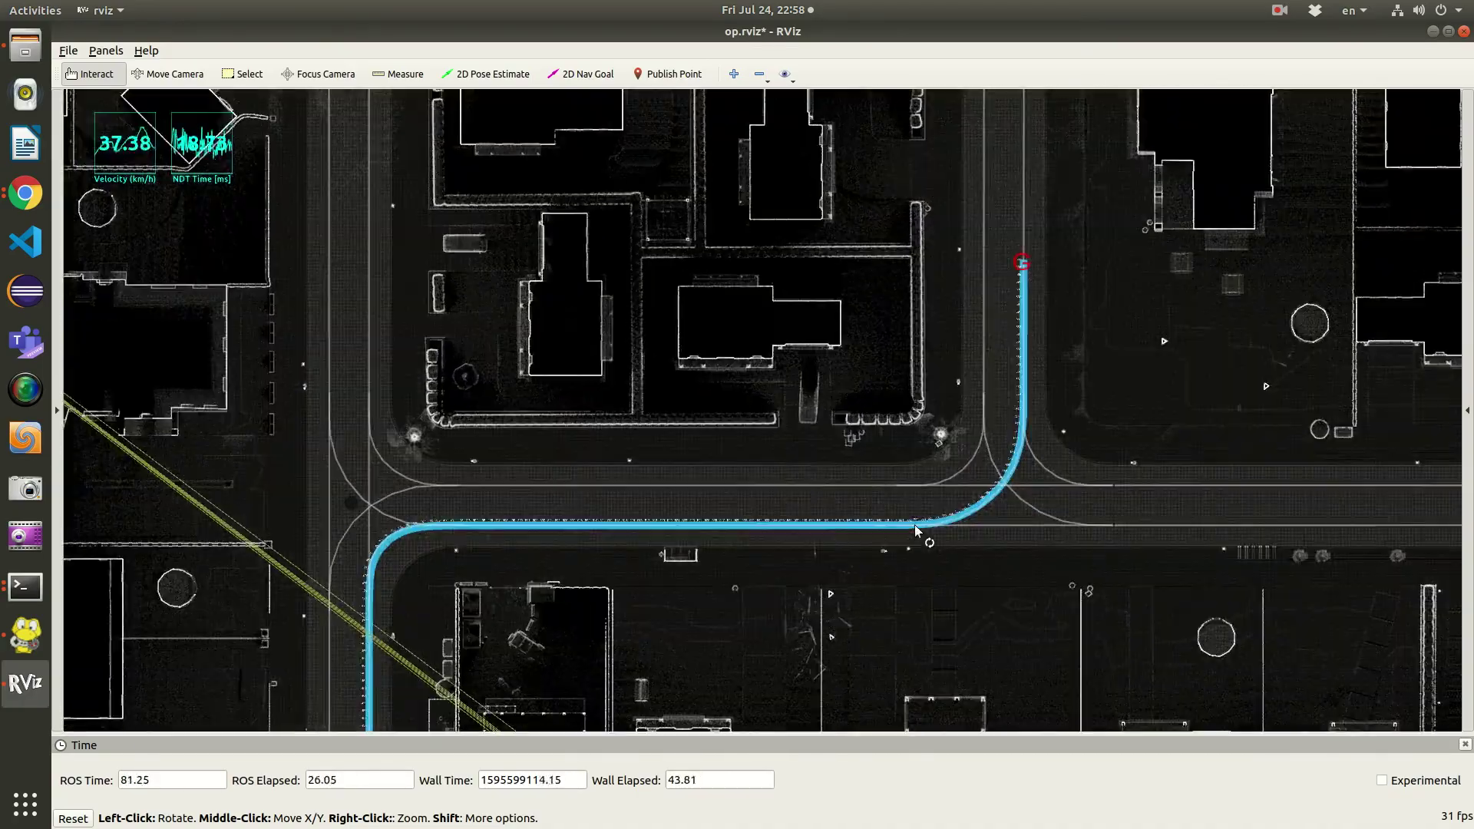
Check the car in the CARLA ROS manual control window, and return to RViz to follow it towards the corner
{"action": "key", "text": "alt+Tab"}
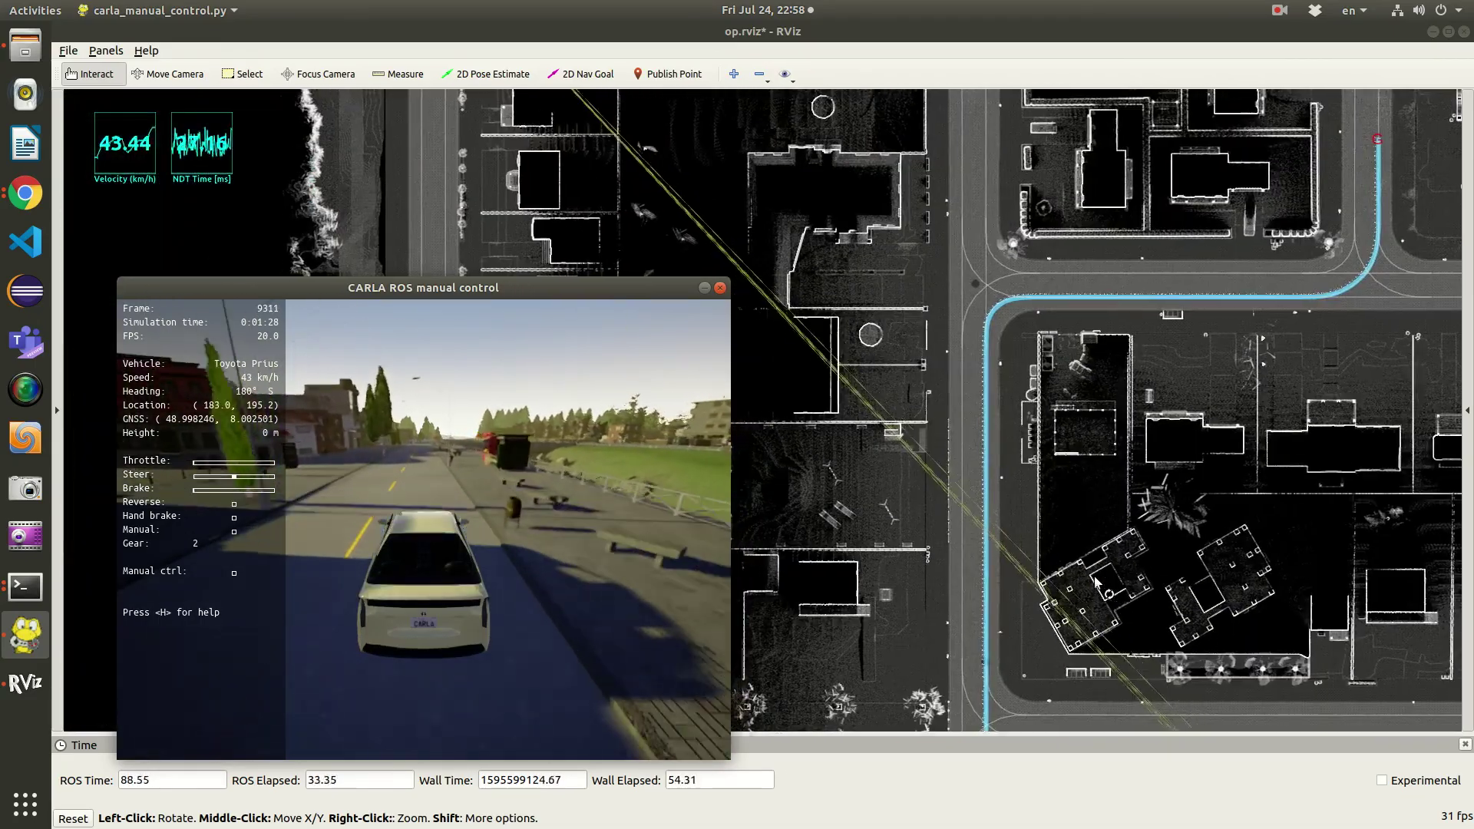
{"action": "left_click", "coordinate": [1079, 518]}
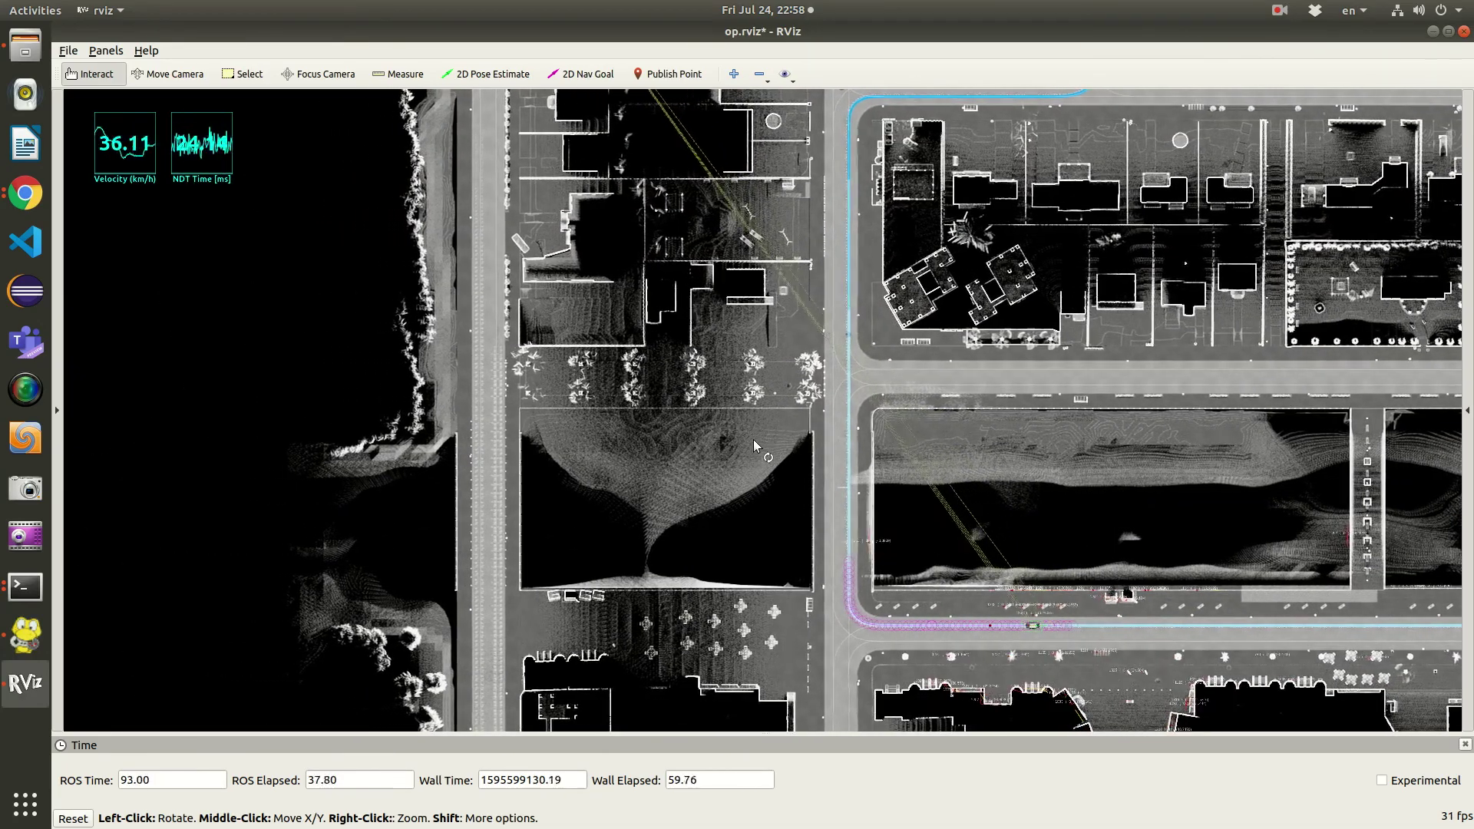
{"action": "scroll", "coordinate": [910, 531], "scroll_direction": "down", "scroll_amount": 2}
{"action": "scroll", "coordinate": [910, 532], "scroll_direction": "up", "scroll_amount": 5}
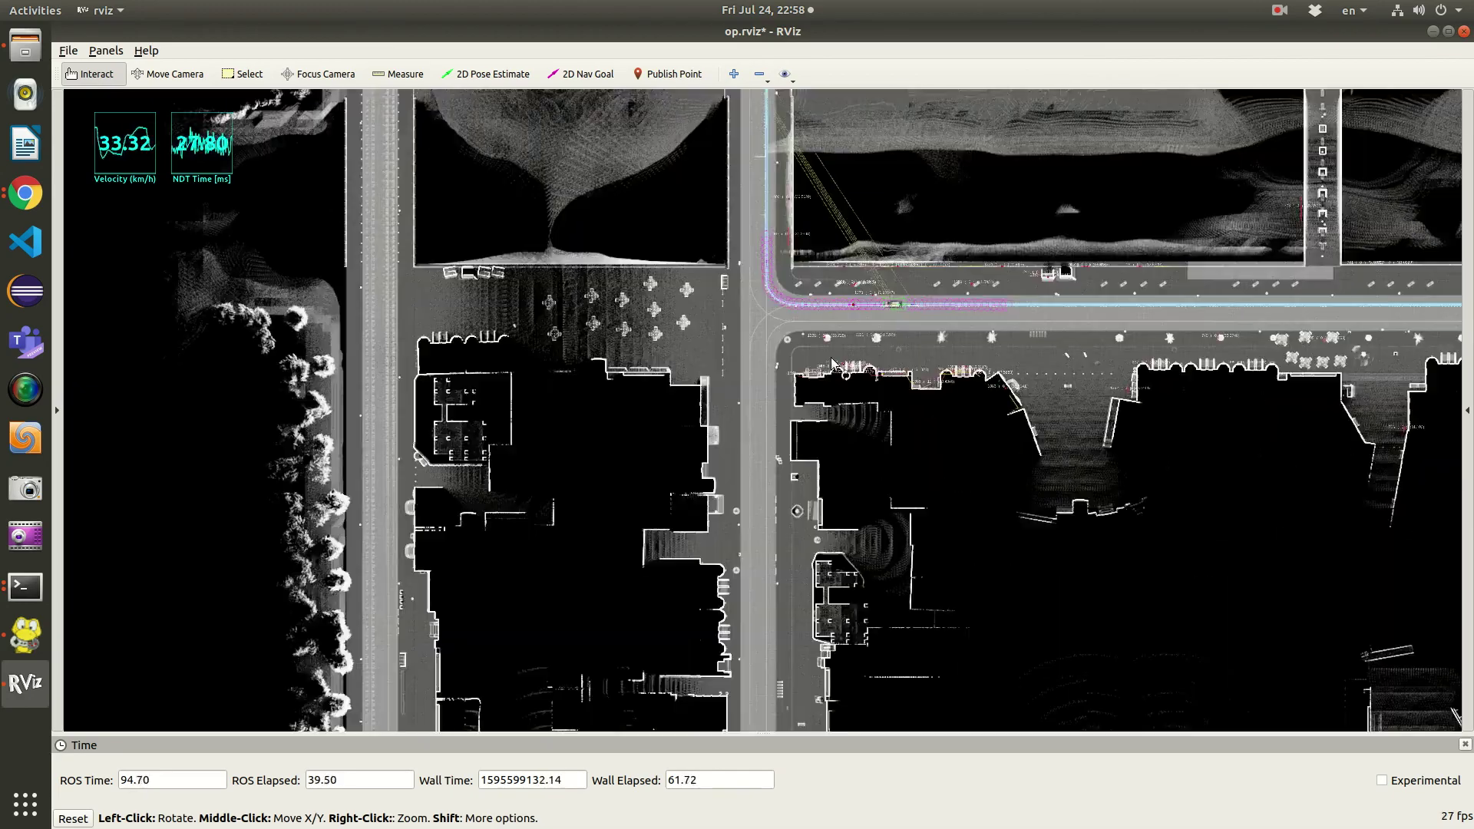
{"action": "scroll", "coordinate": [812, 385], "scroll_direction": "down", "scroll_amount": 4}
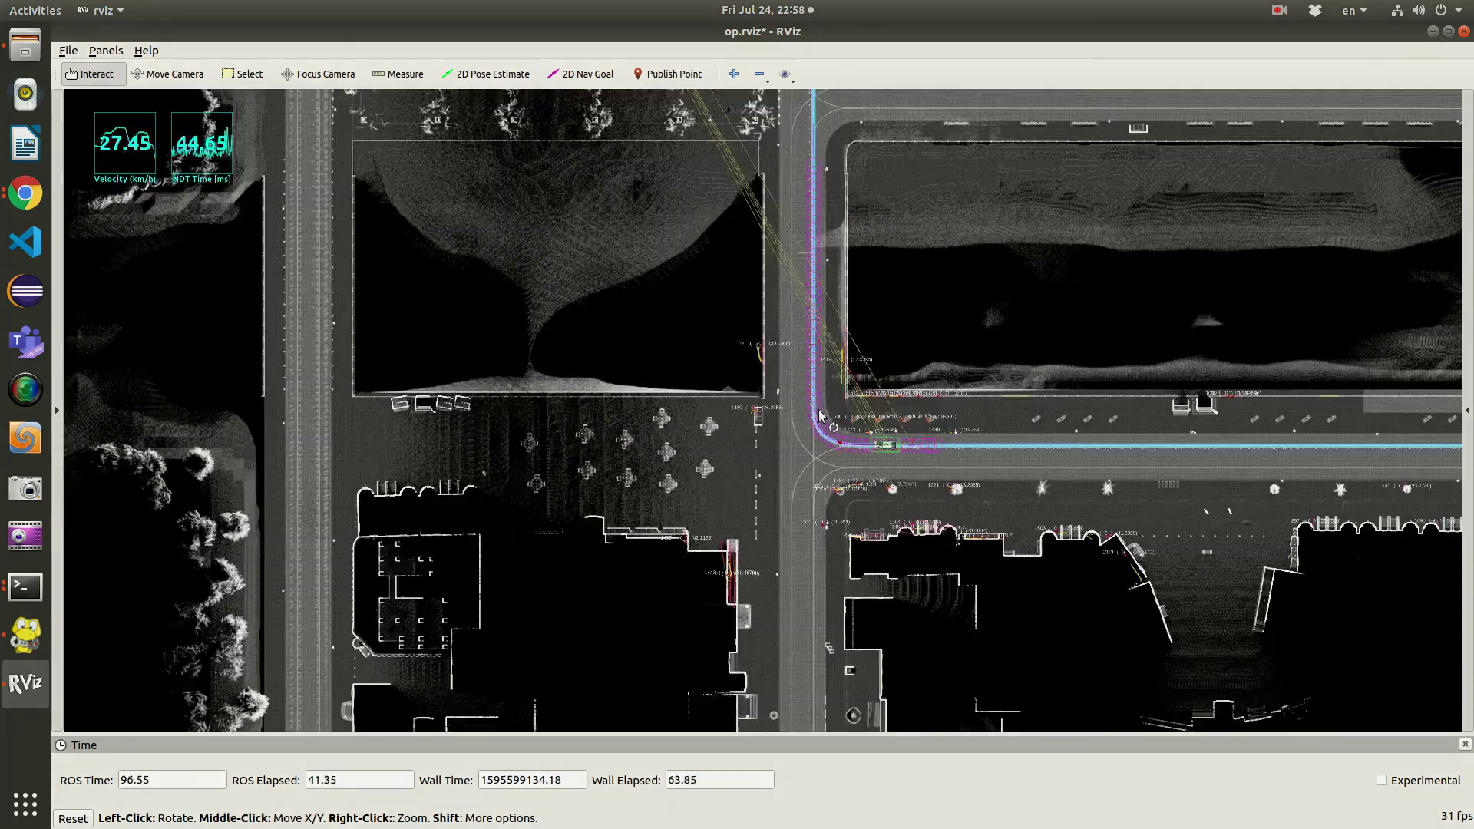